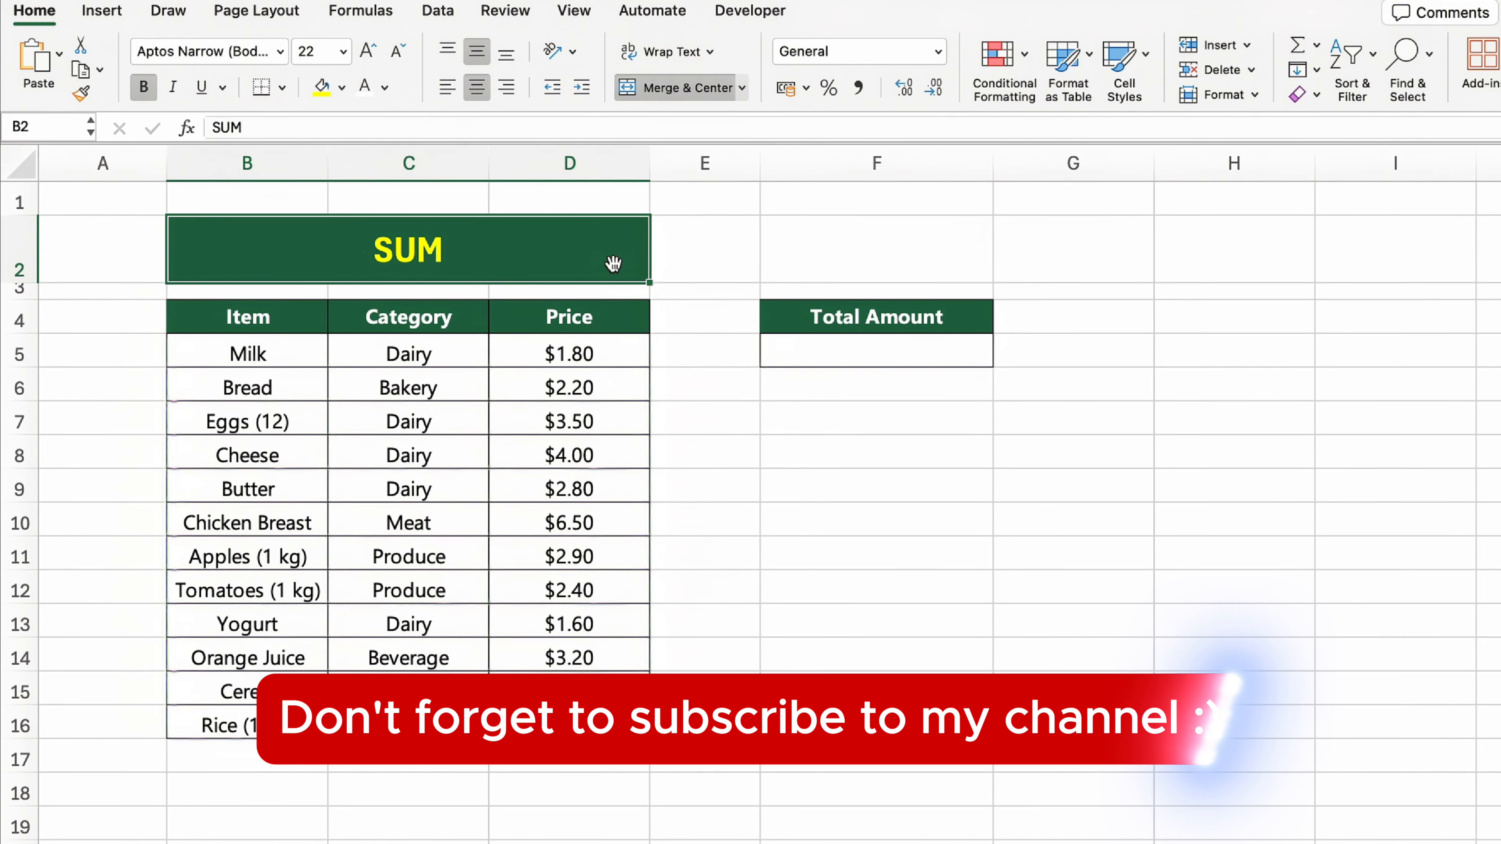
Step: Total all item prices in cell F5 under Total Amount with the formula =SUM(D5:D16)
left_click(860, 362)
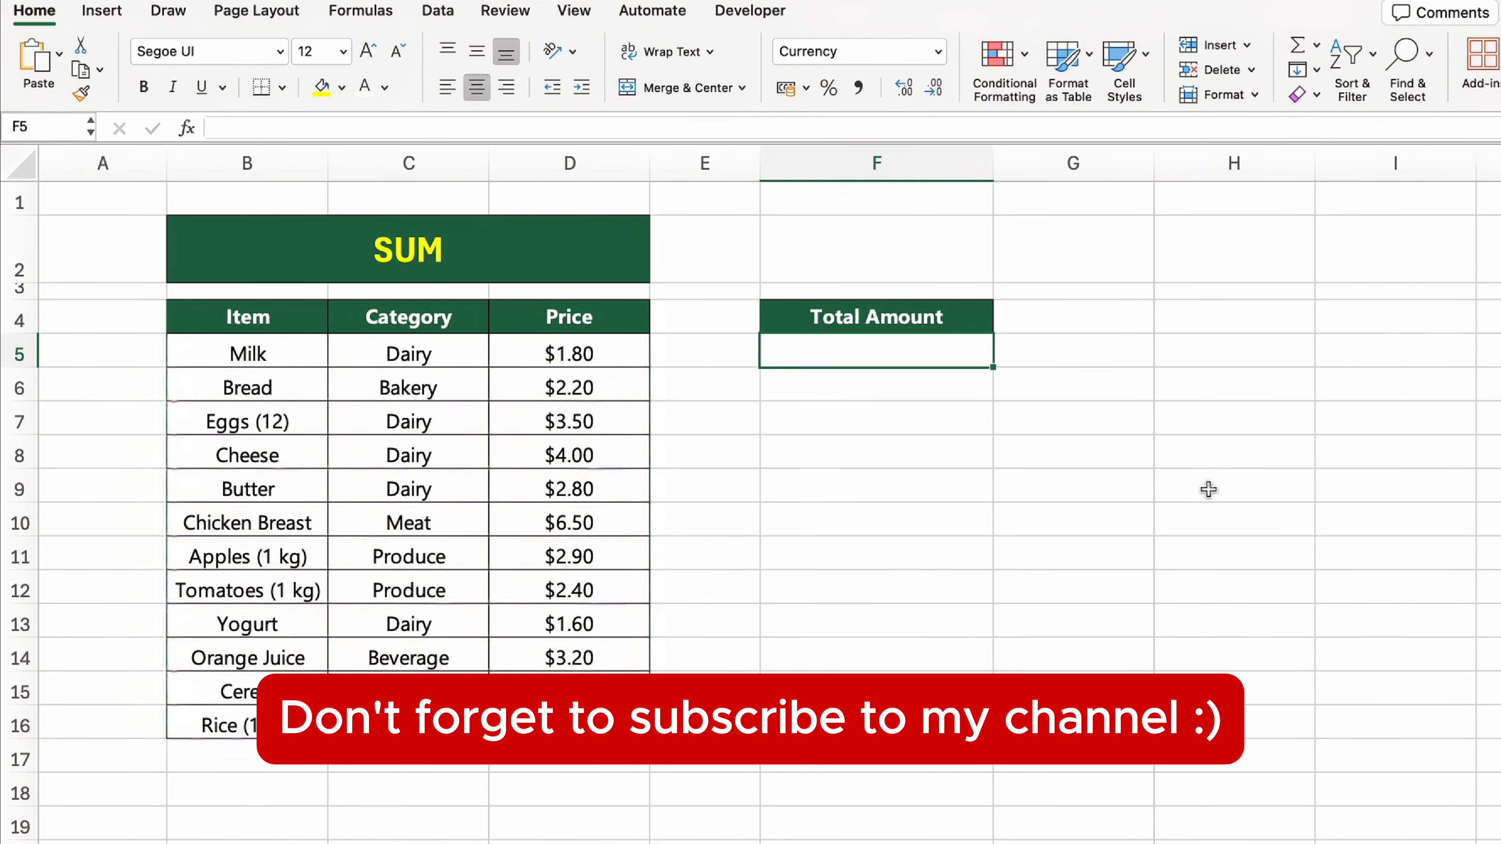
type("=SUM(")
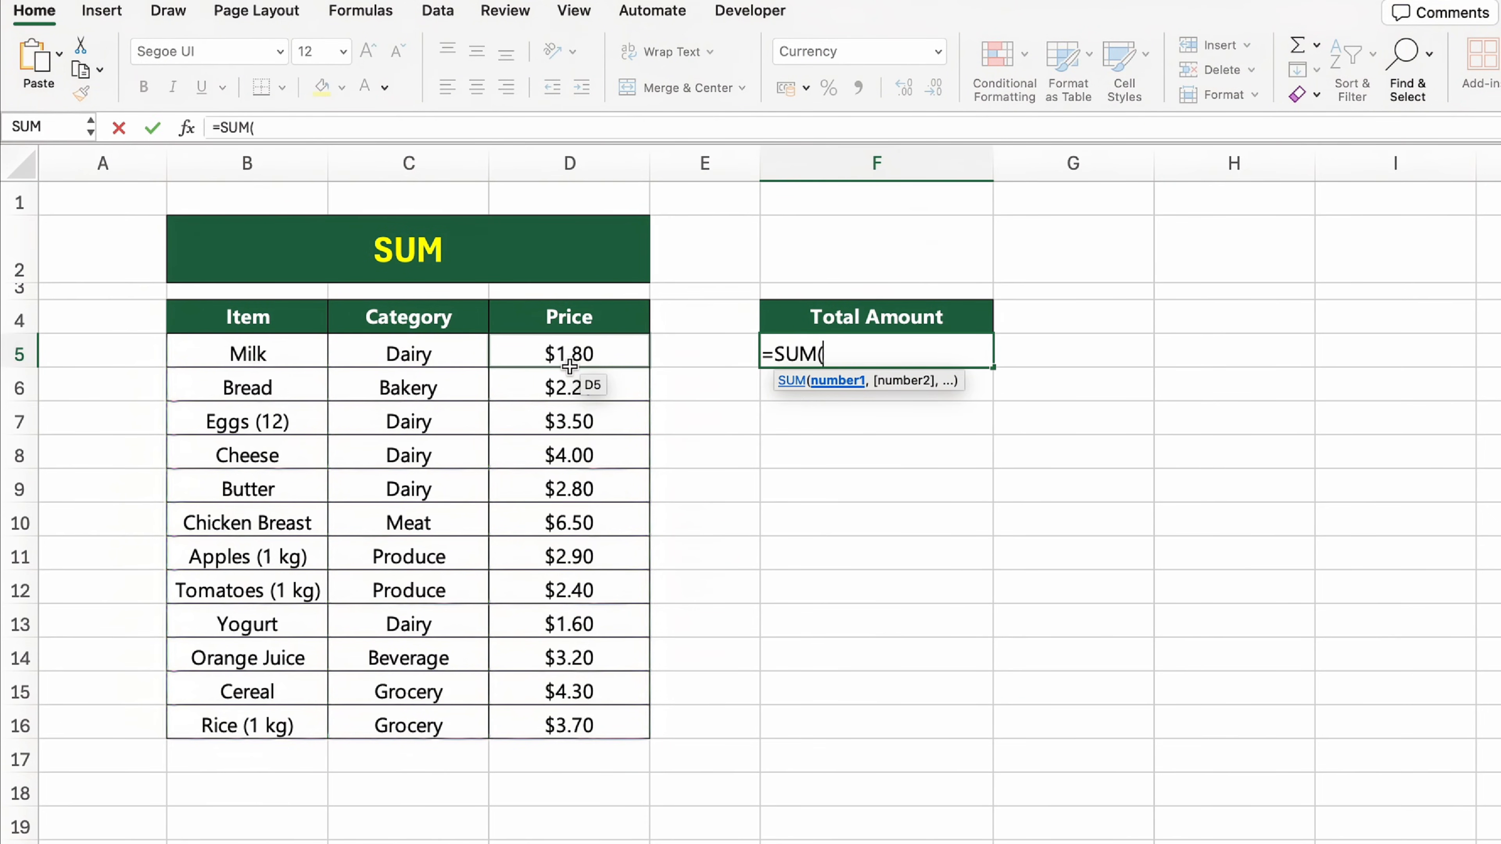
left_click_drag(569, 366, 588, 724)
type(")")
key("Return")
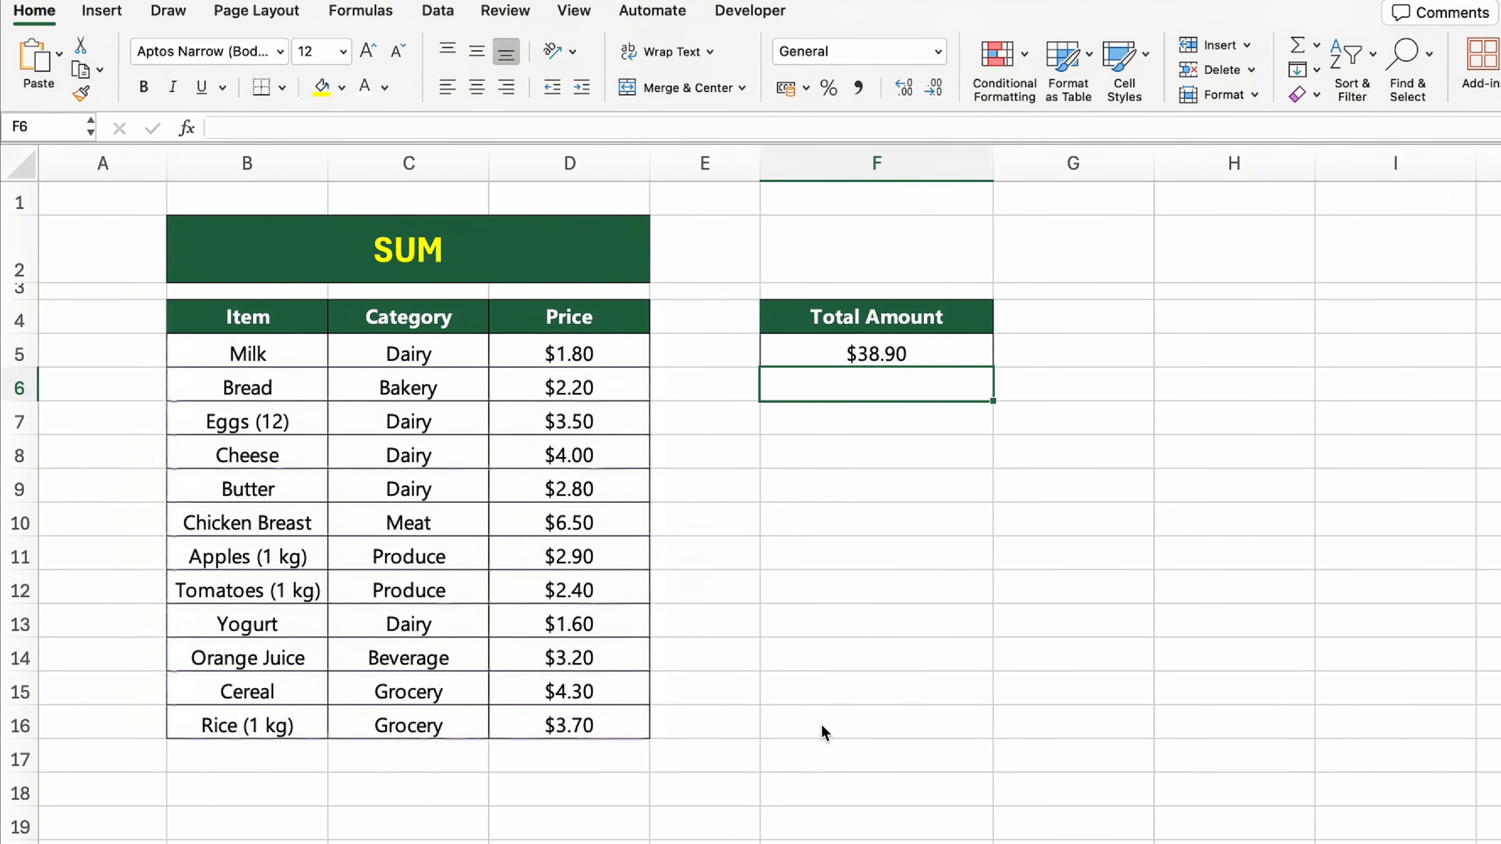
left_click(1082, 776)
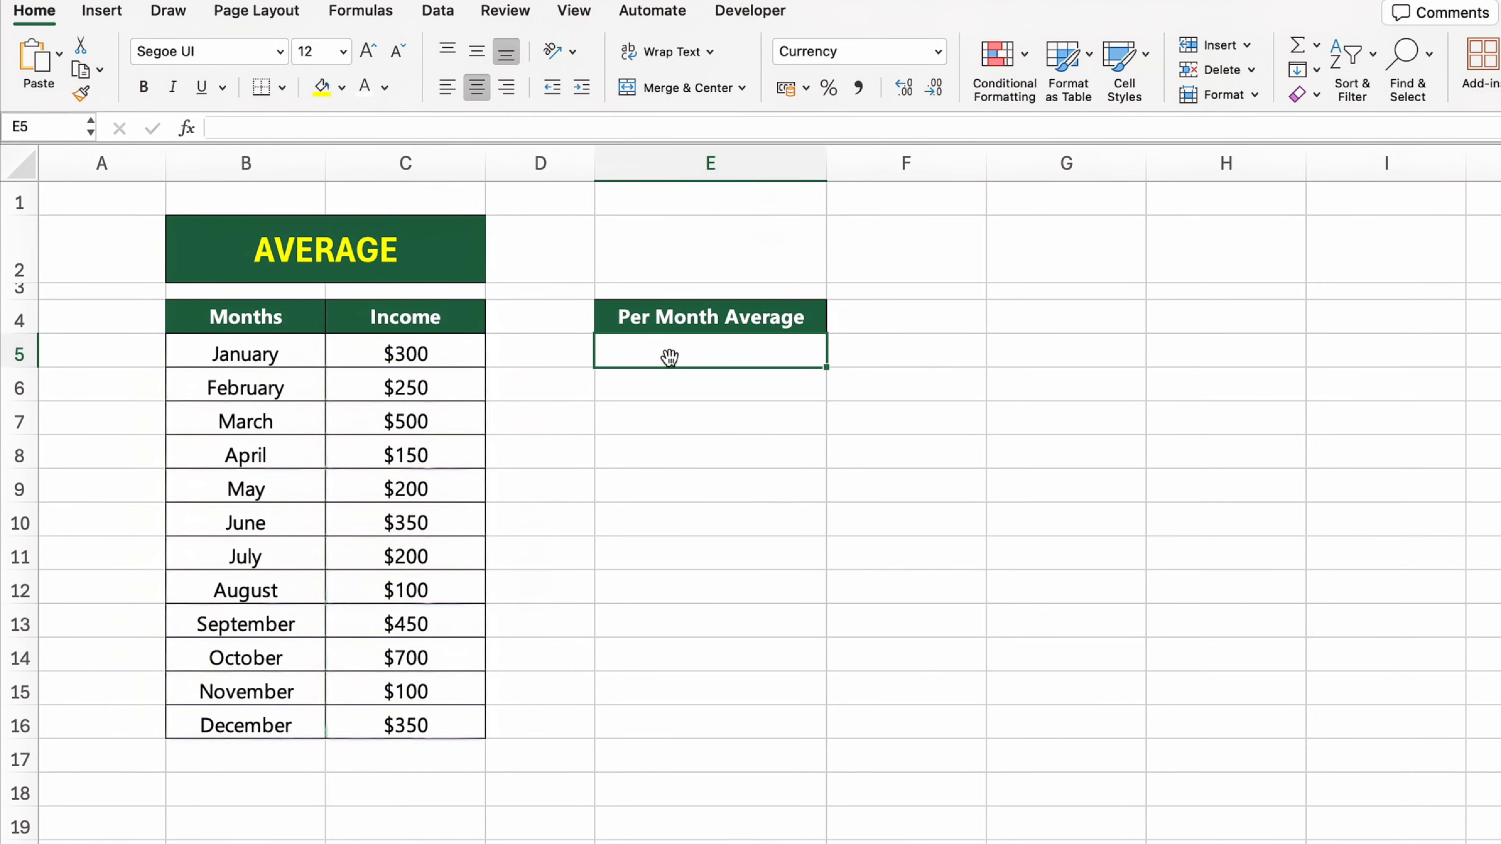
Step: Calculate the average monthly income in cell E5 under Per Month Average with the formula =AVERAGE(C5:C16)
left_click(398, 227)
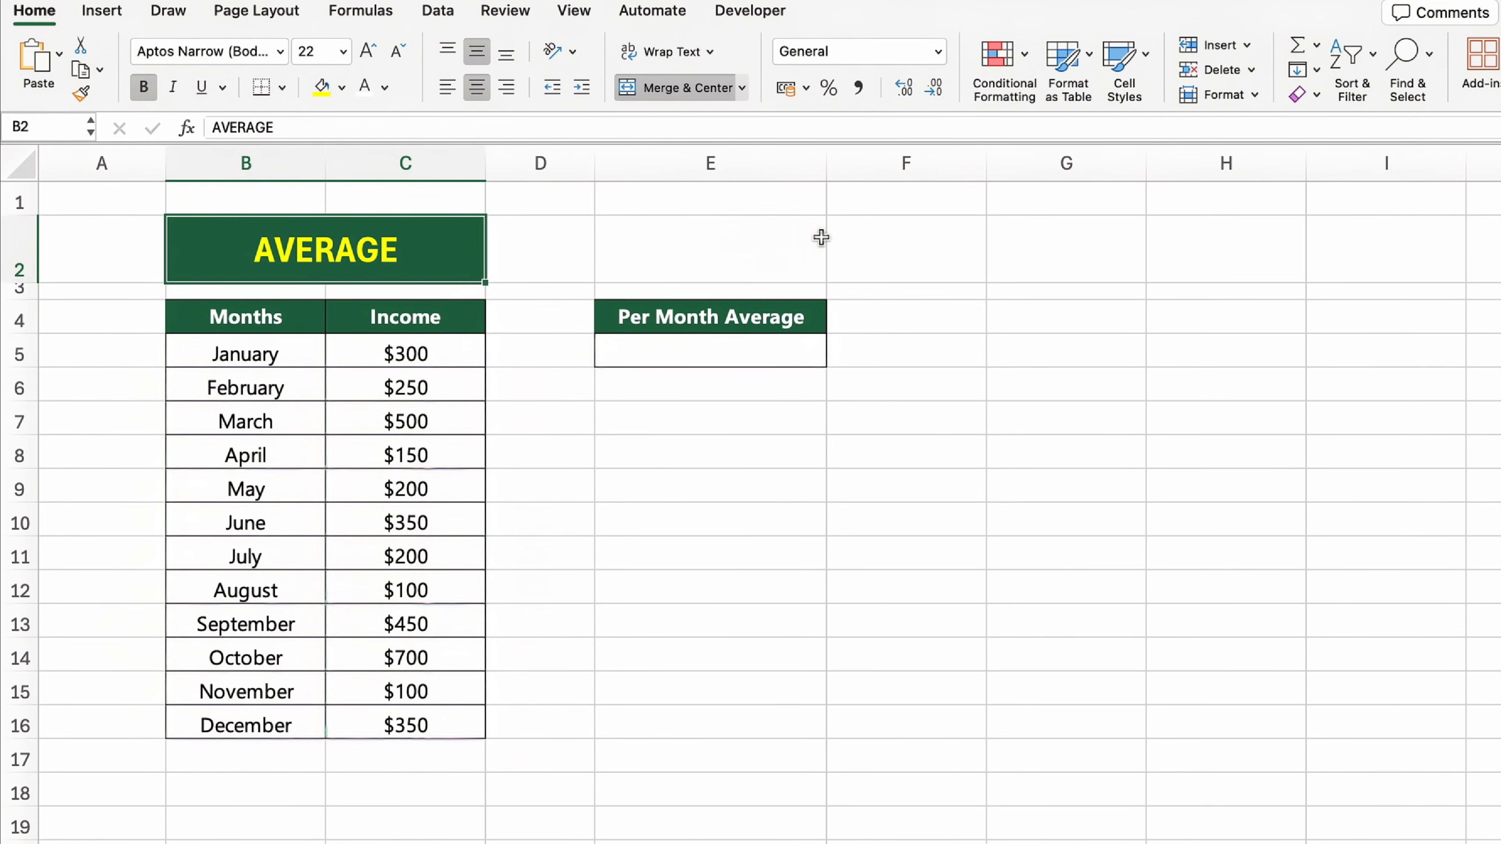
left_click(765, 356)
type("=AVE")
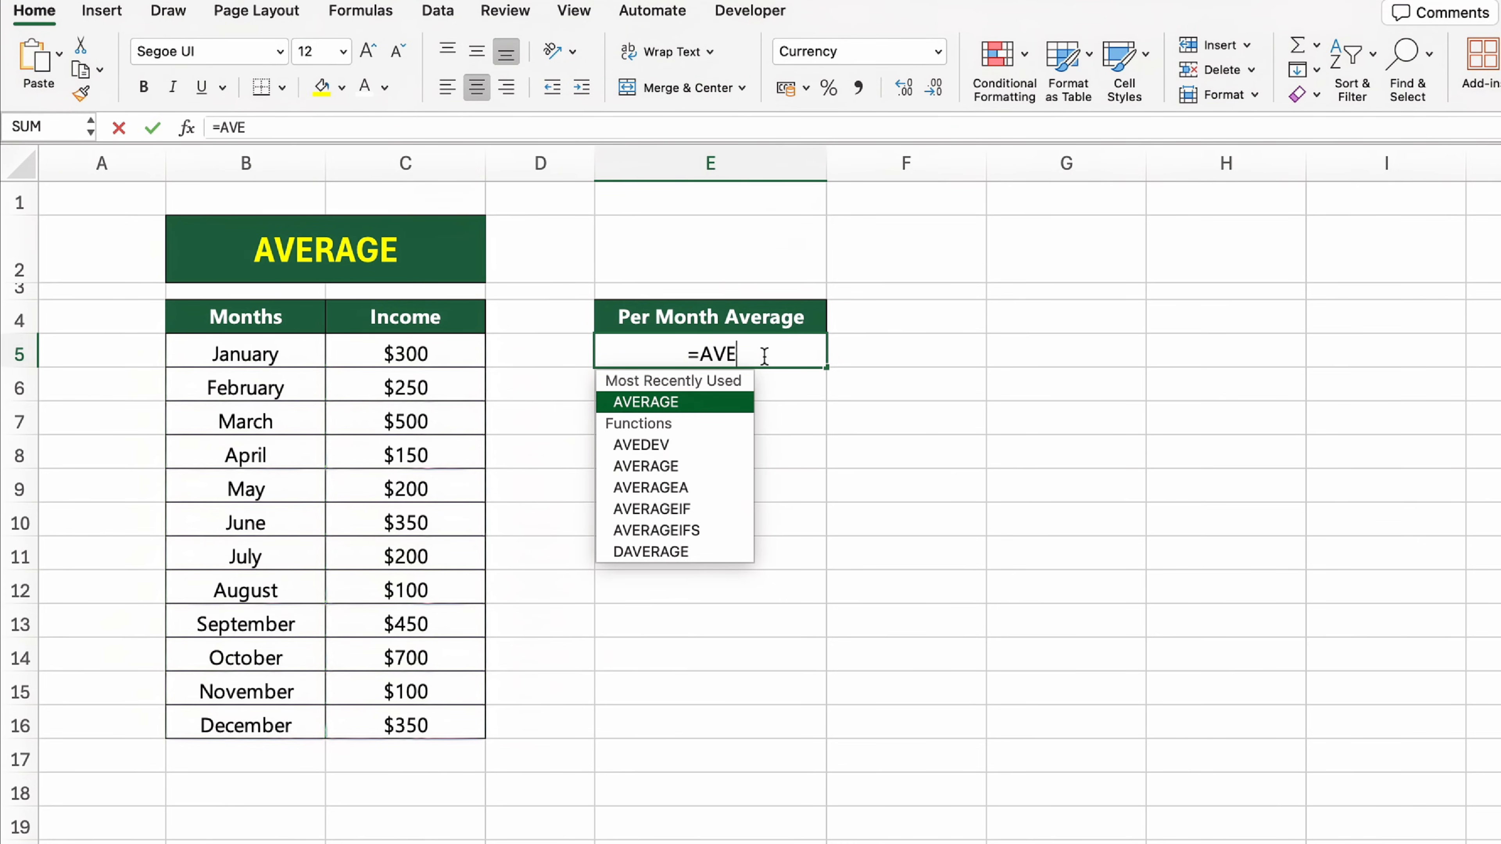
key("Tab")
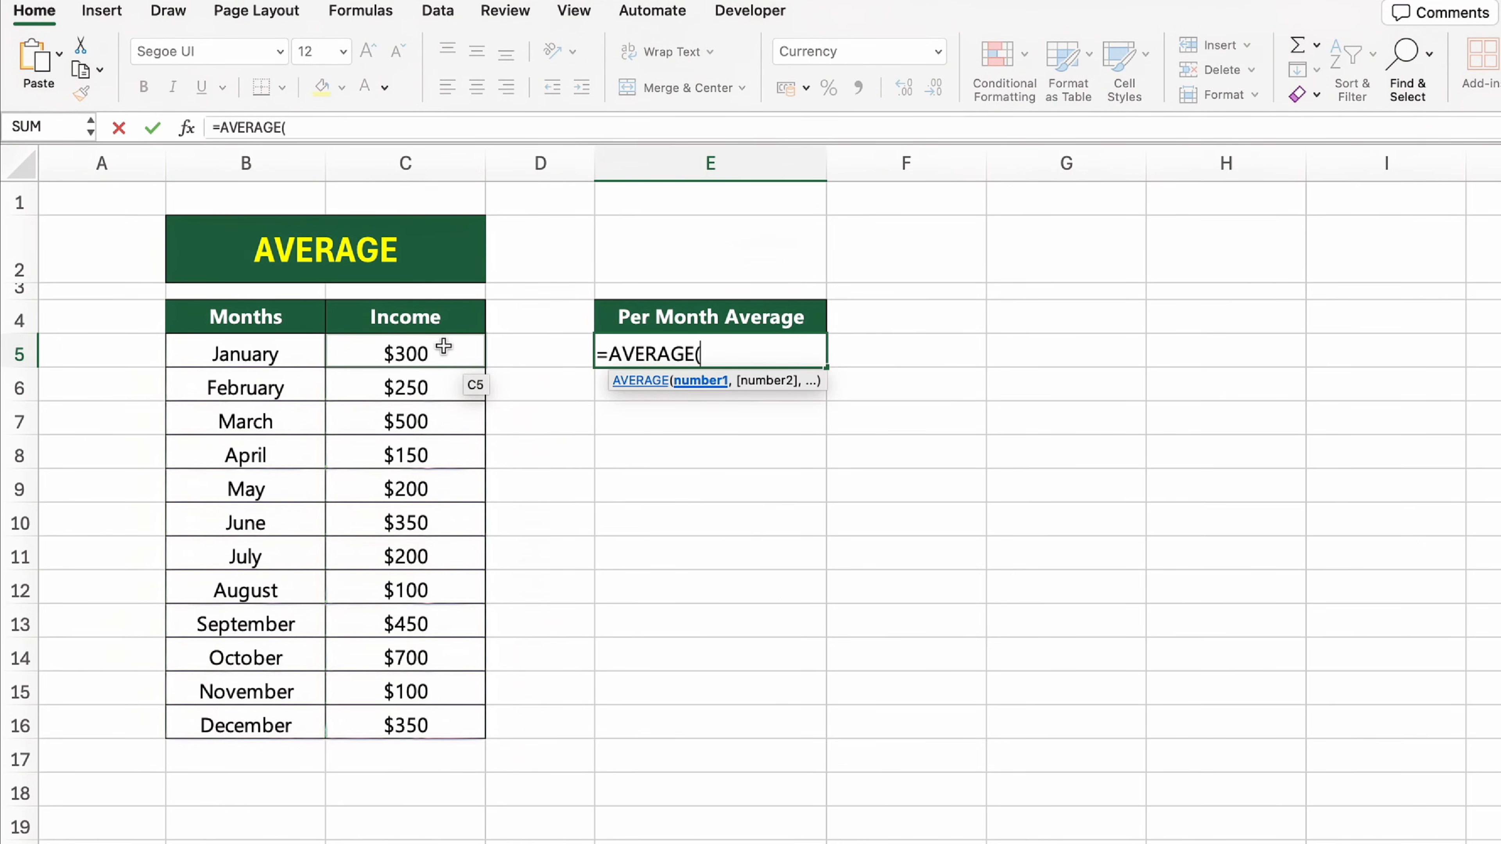
left_click(442, 354)
left_click_drag(444, 355, 469, 720)
type(")")
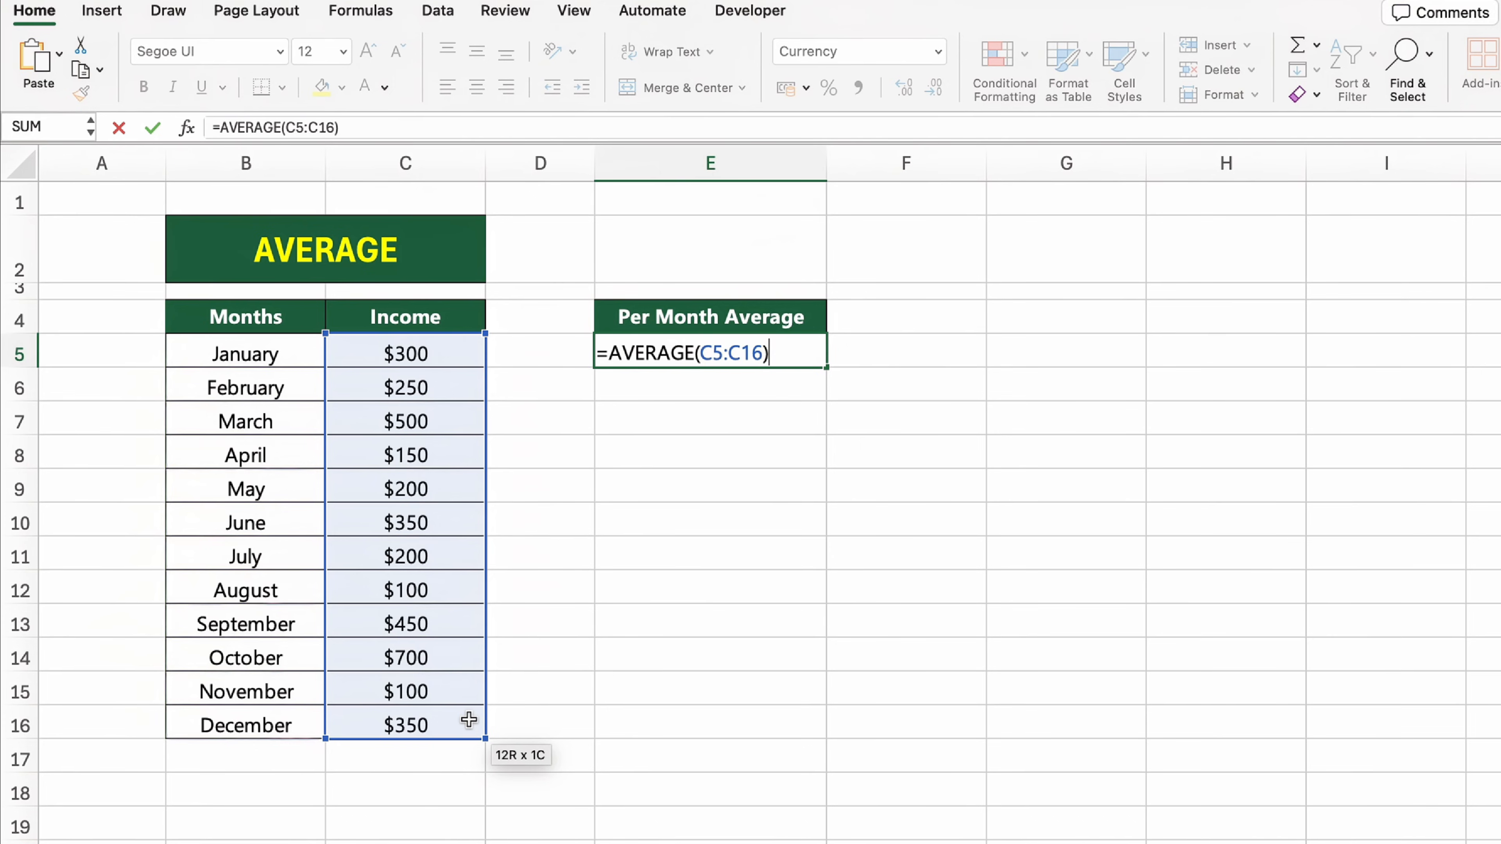
key("Return")
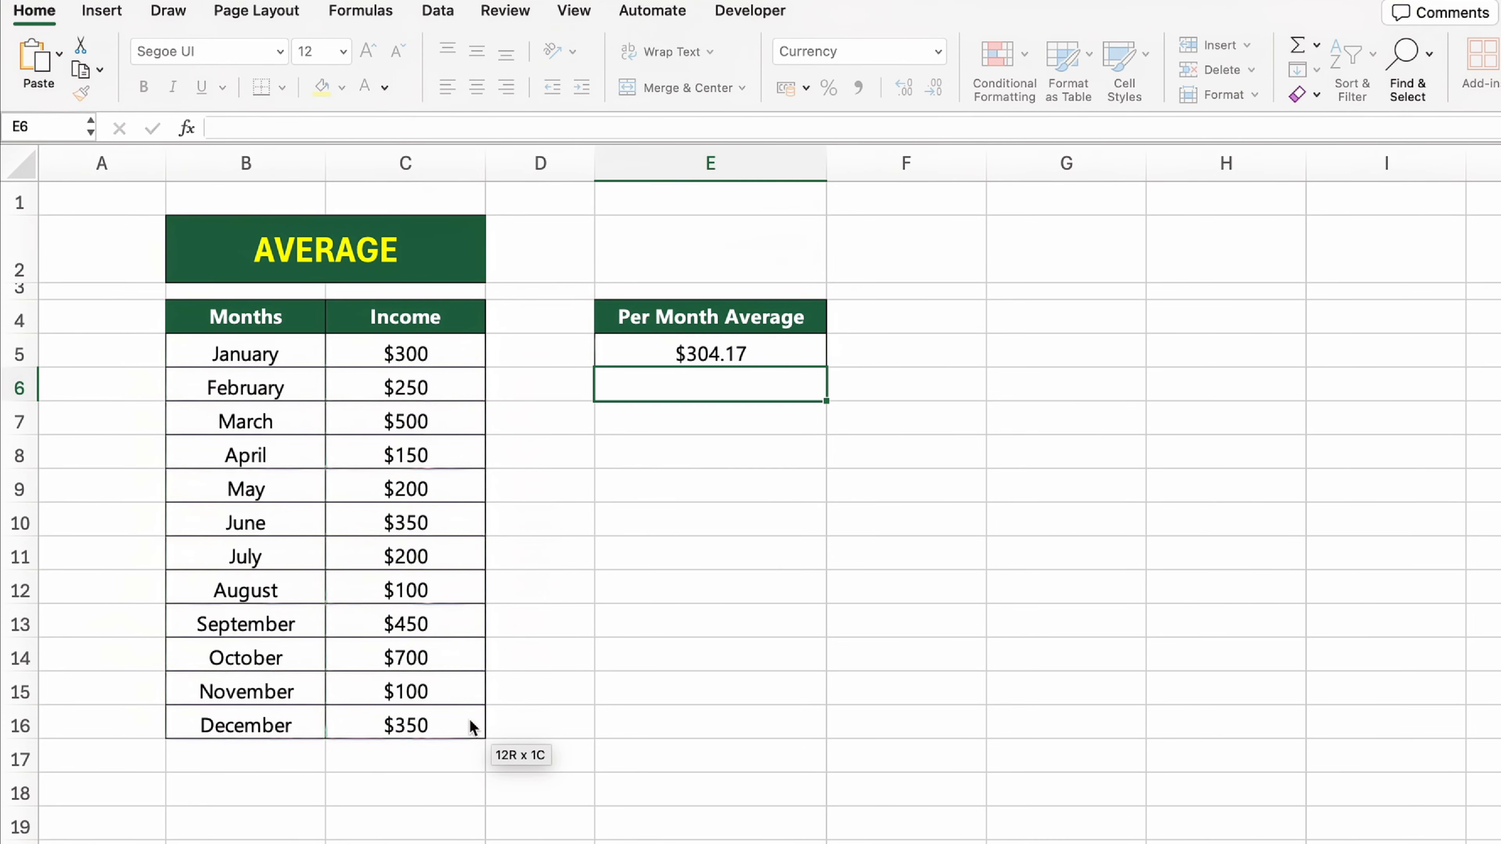
key("Down")
key("Down")
key("Down")
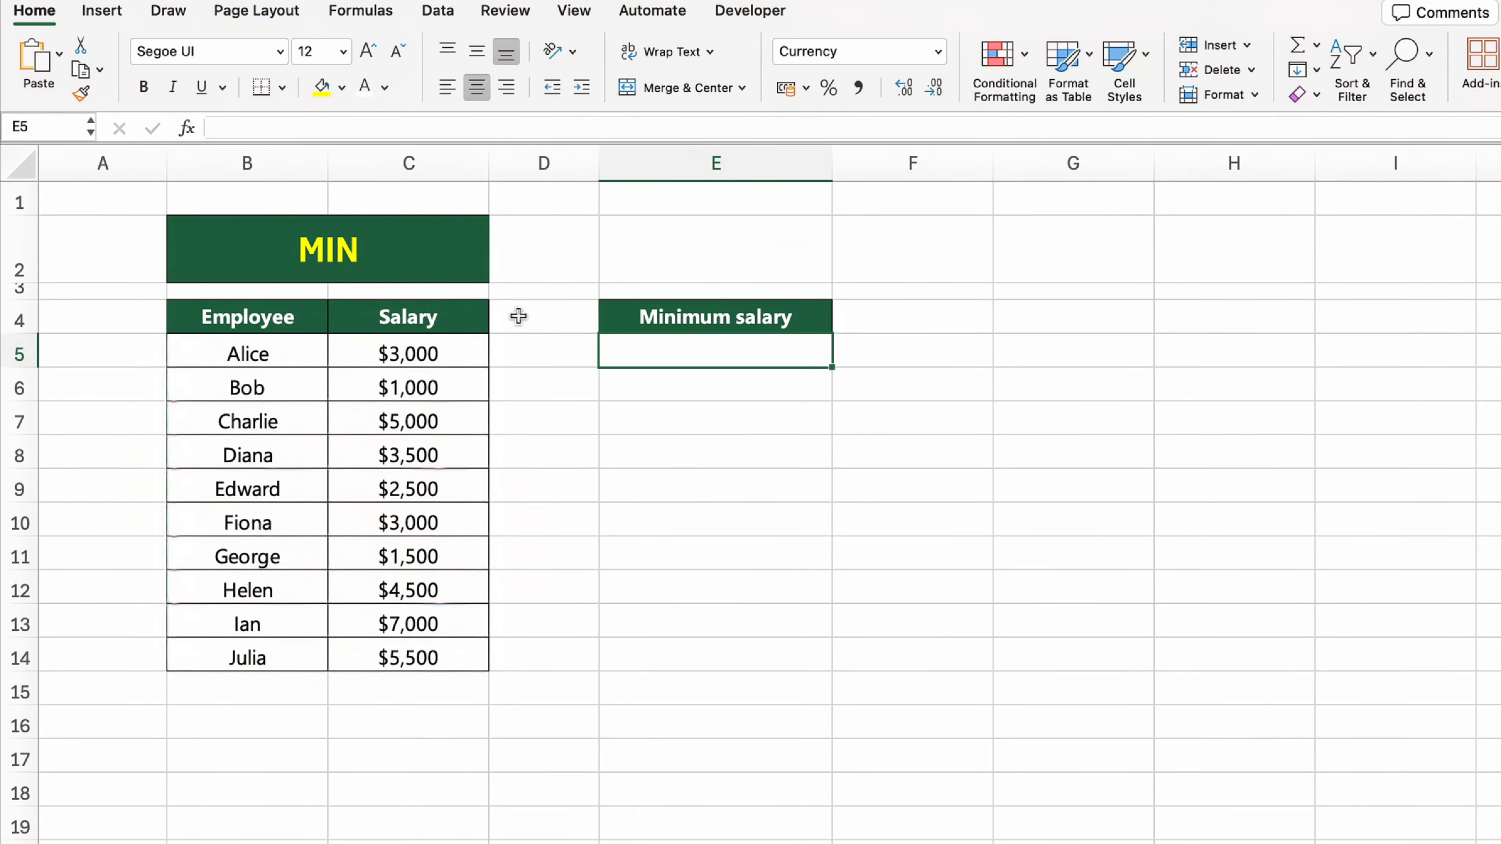
Step: Find the lowest salary in cell E5 under Minimum salary with the formula =MIN(C5:C14)
left_click(484, 274)
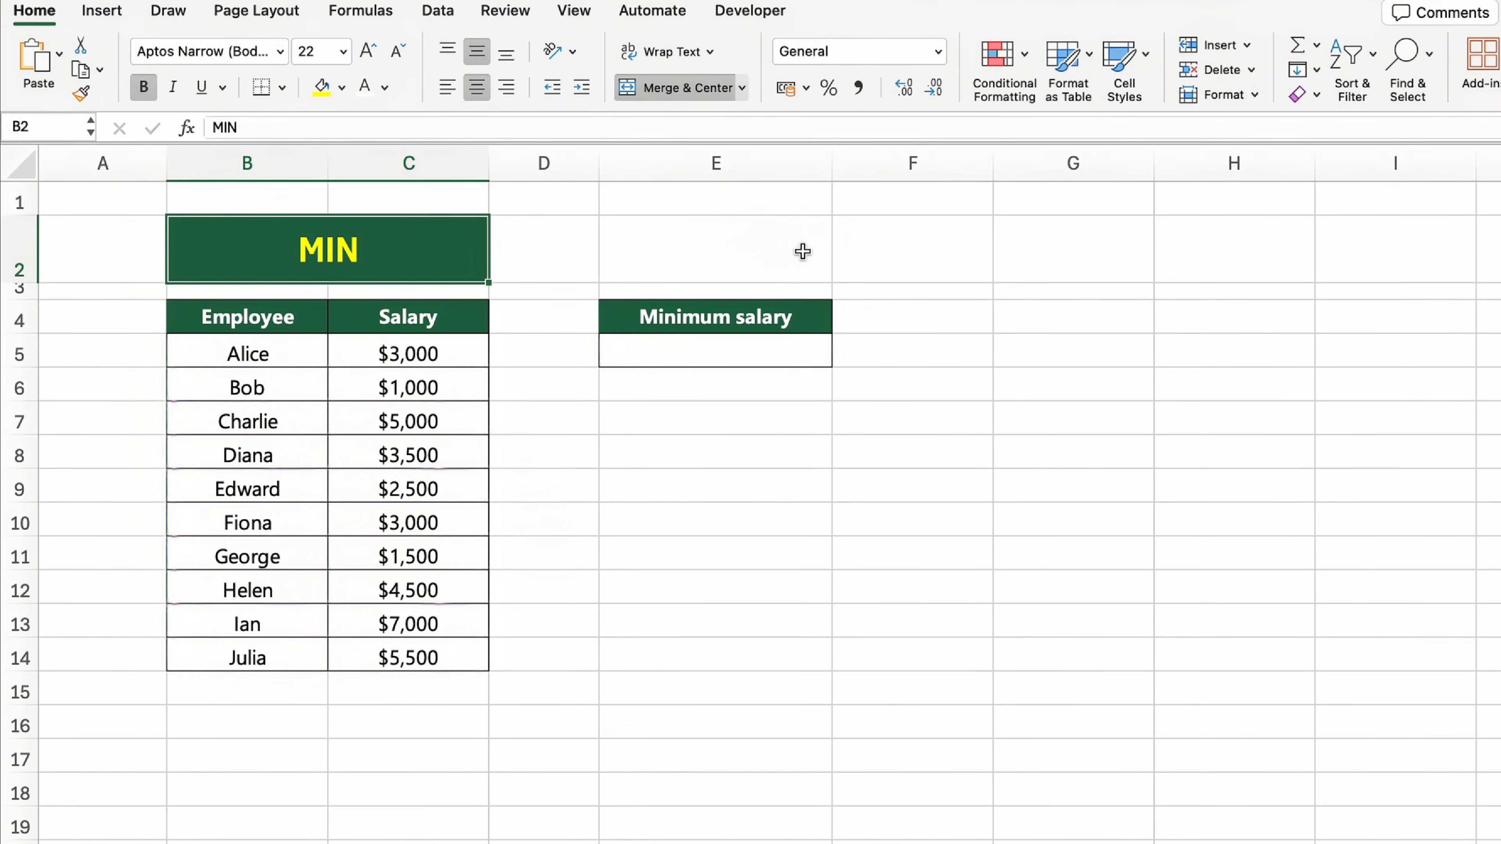
left_click(823, 353)
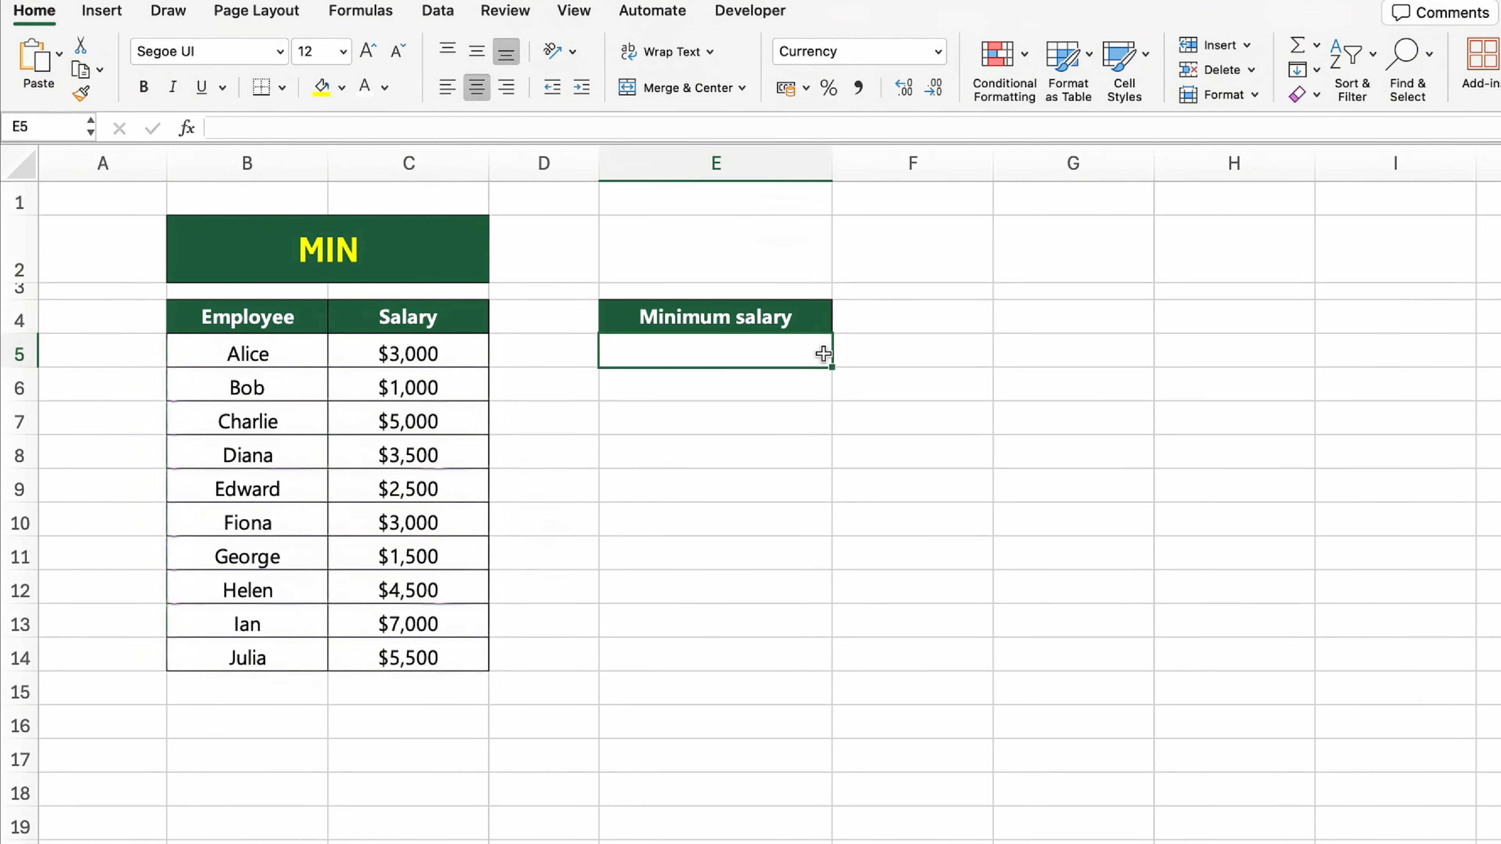
type("=MIN(")
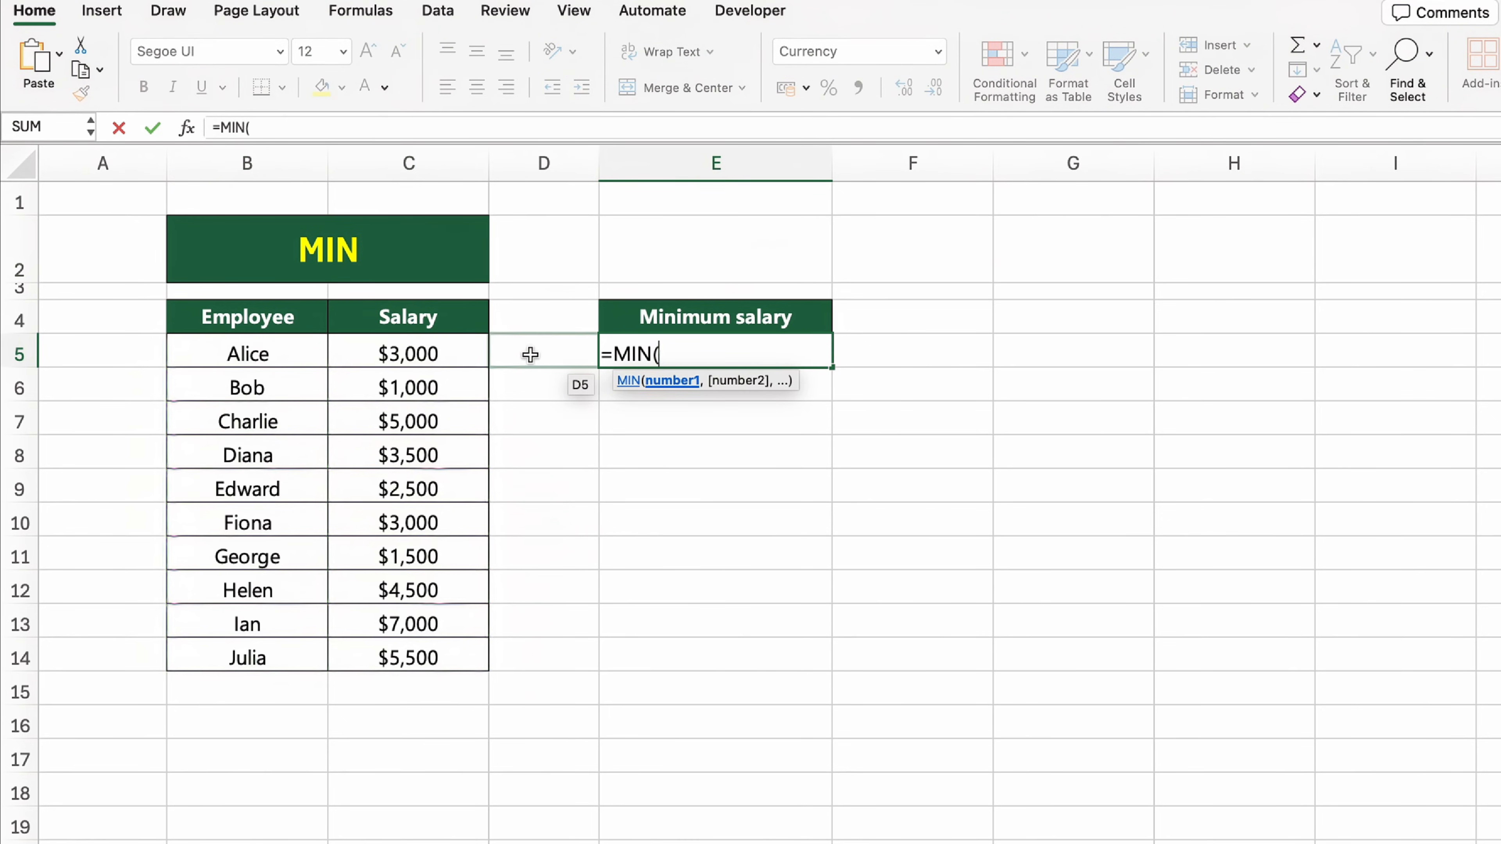
left_click_drag(469, 353, 466, 658)
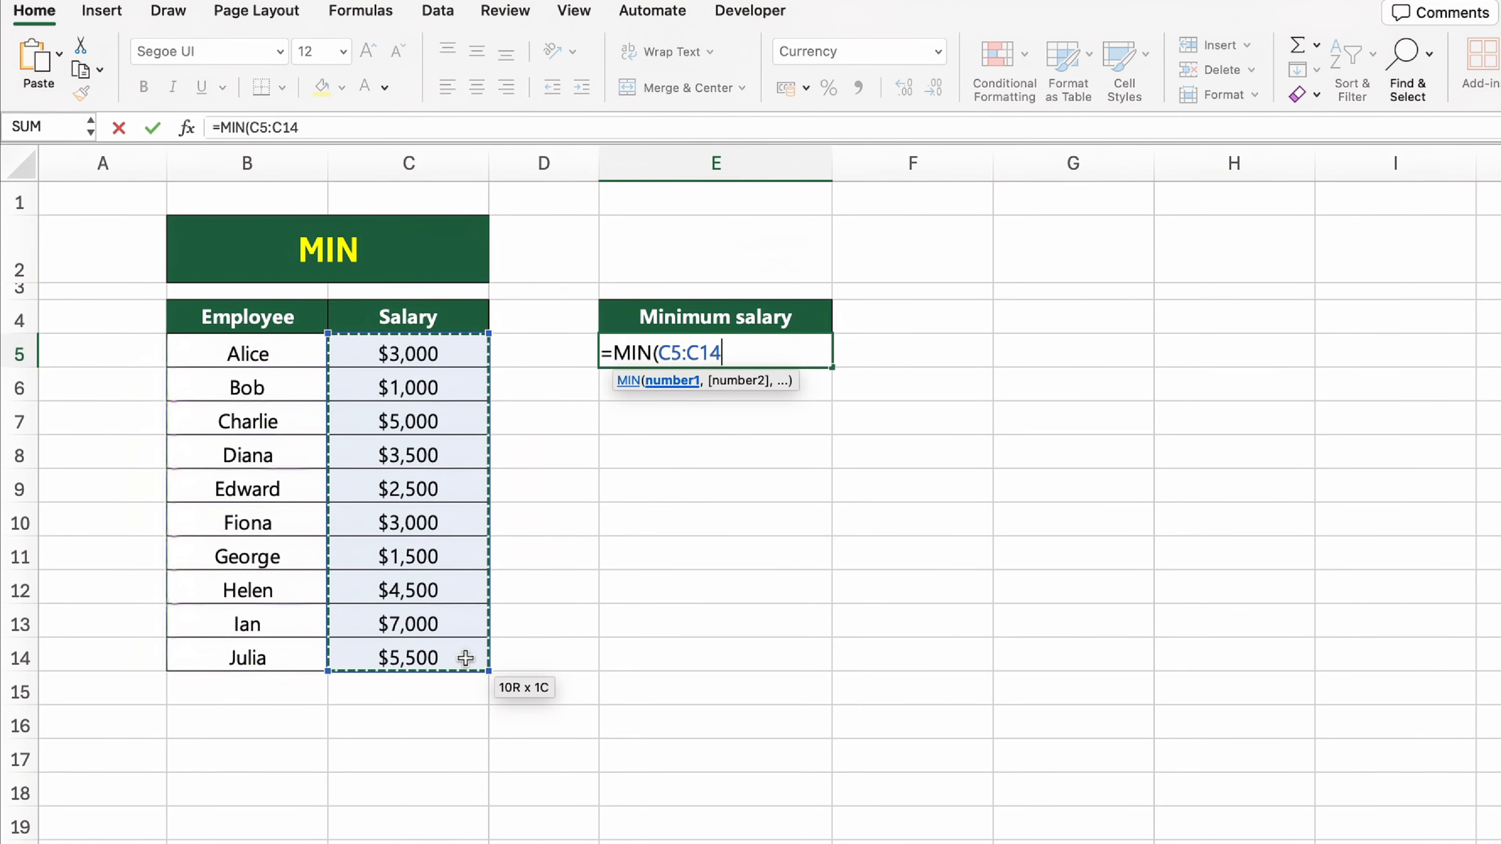
type(")")
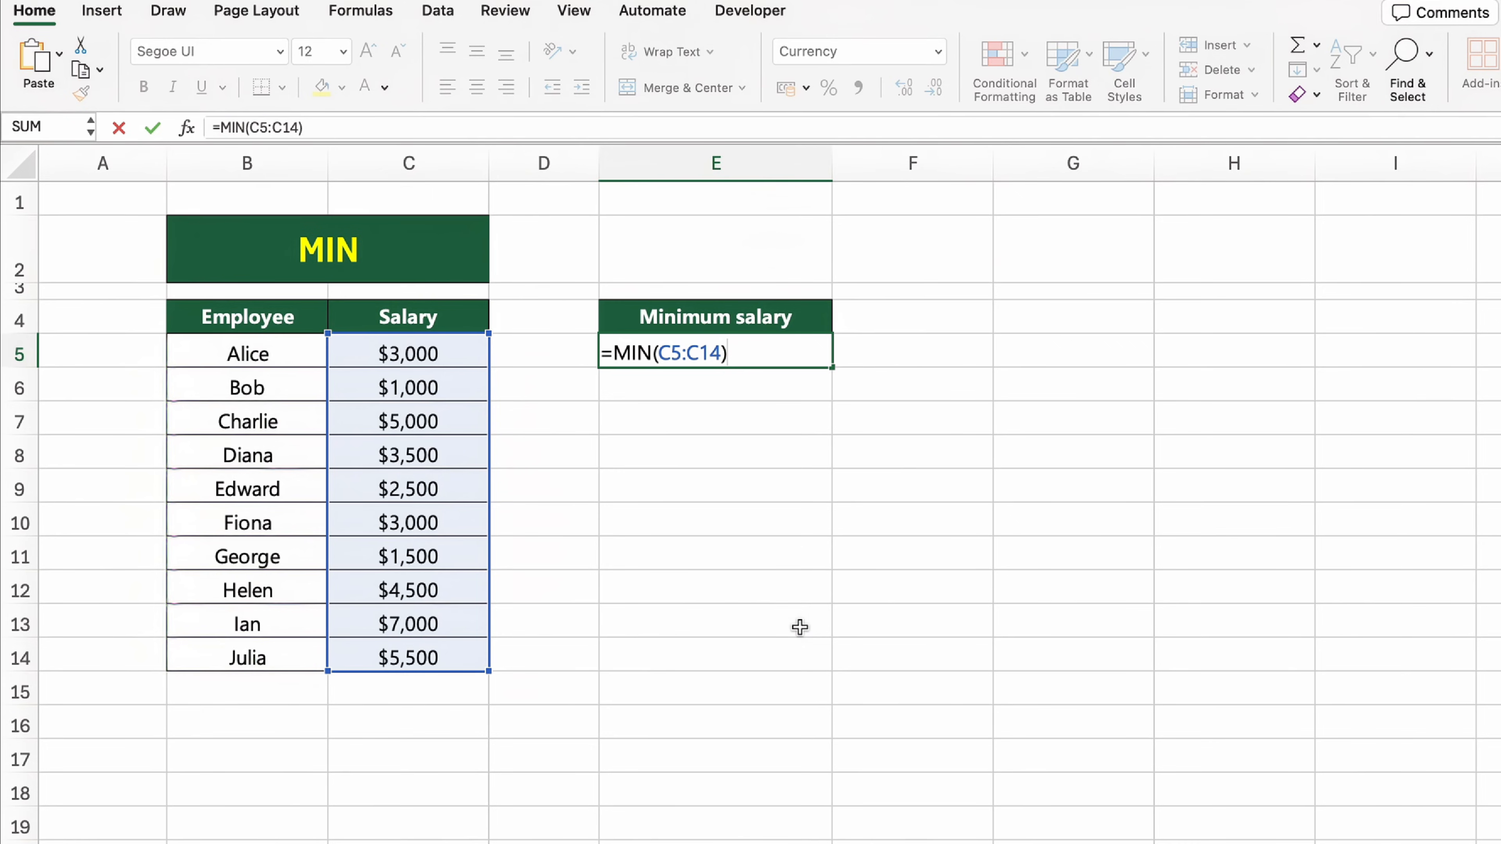
key("Return")
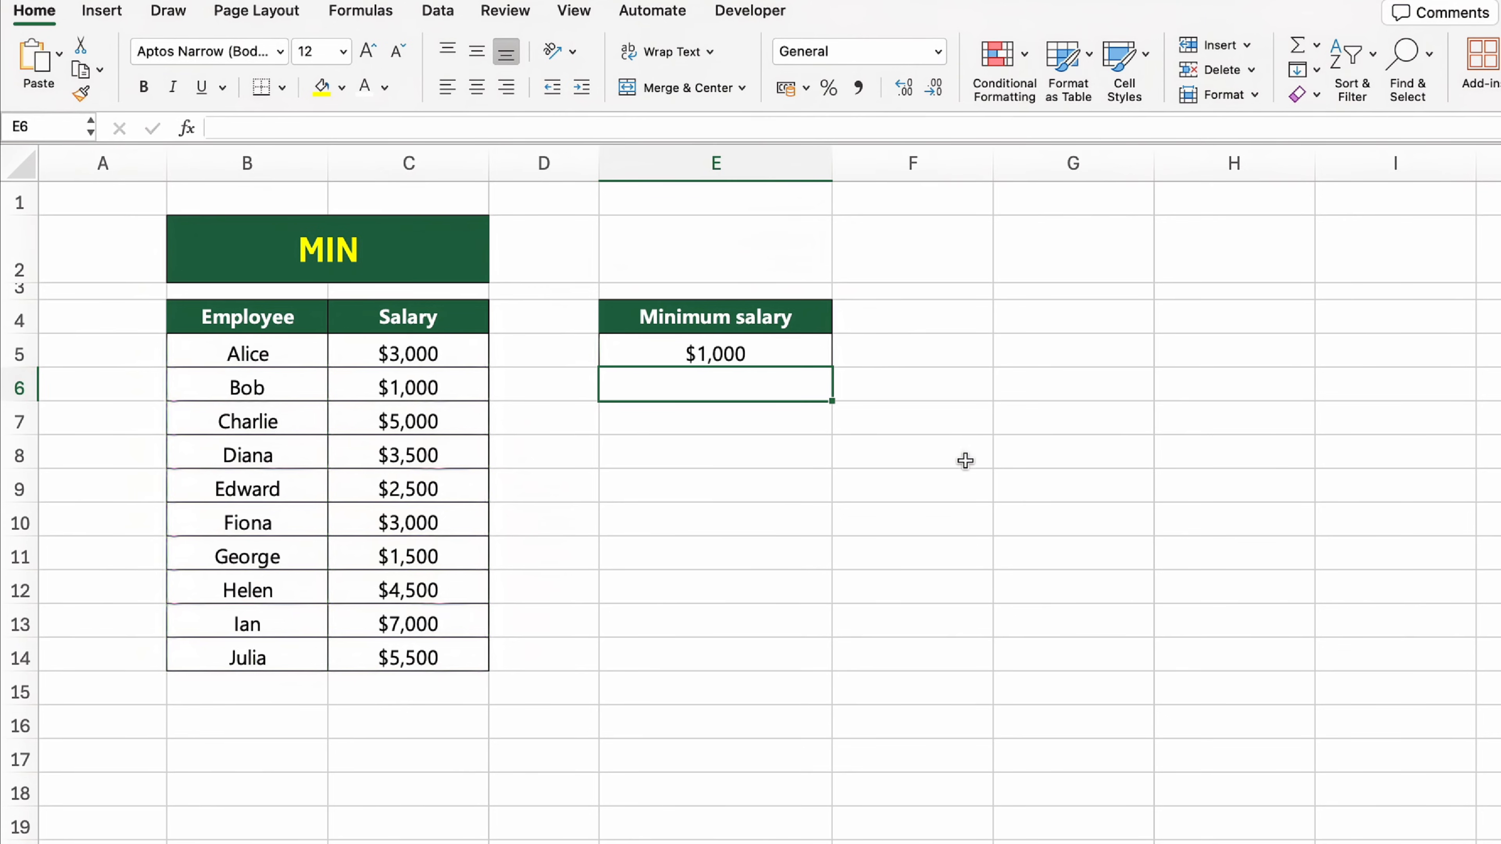
left_click(1022, 669)
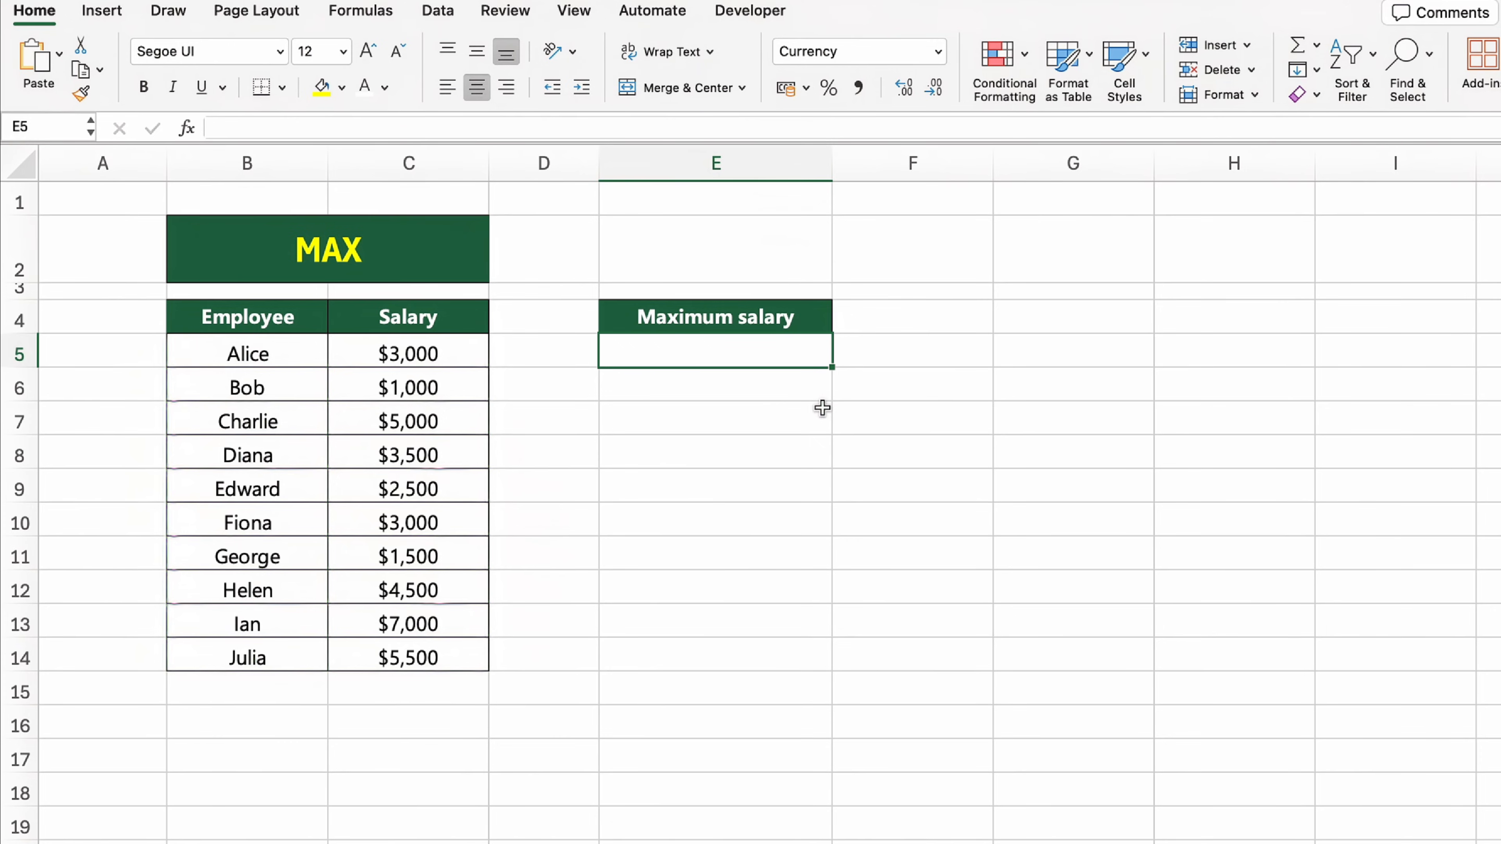
Step: Find the highest salary in cell E5 under Maximum salary with the formula =MAX(C5:C14)
left_click(473, 272)
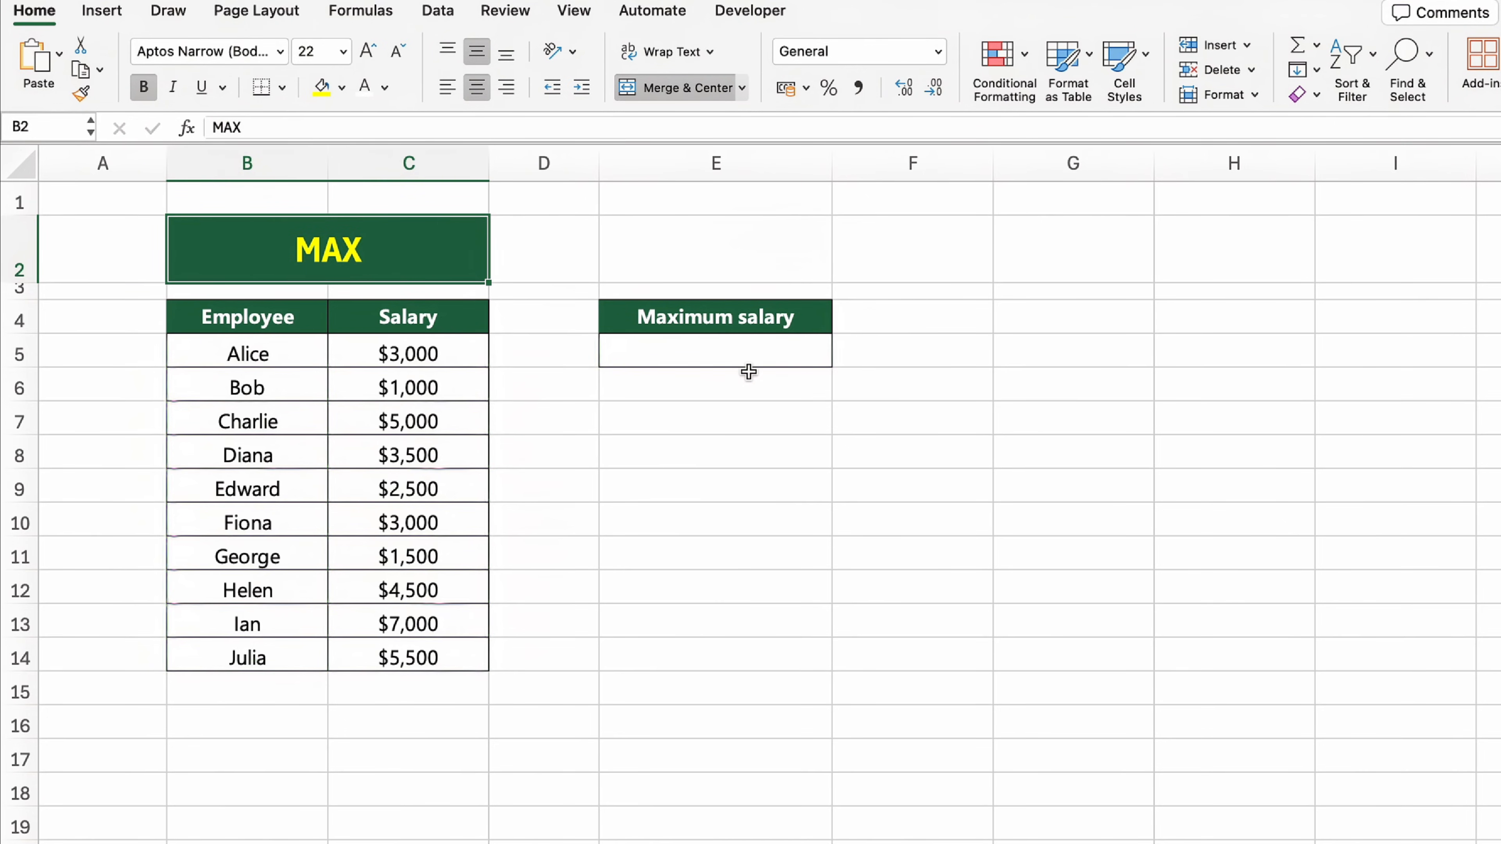
left_click(756, 355)
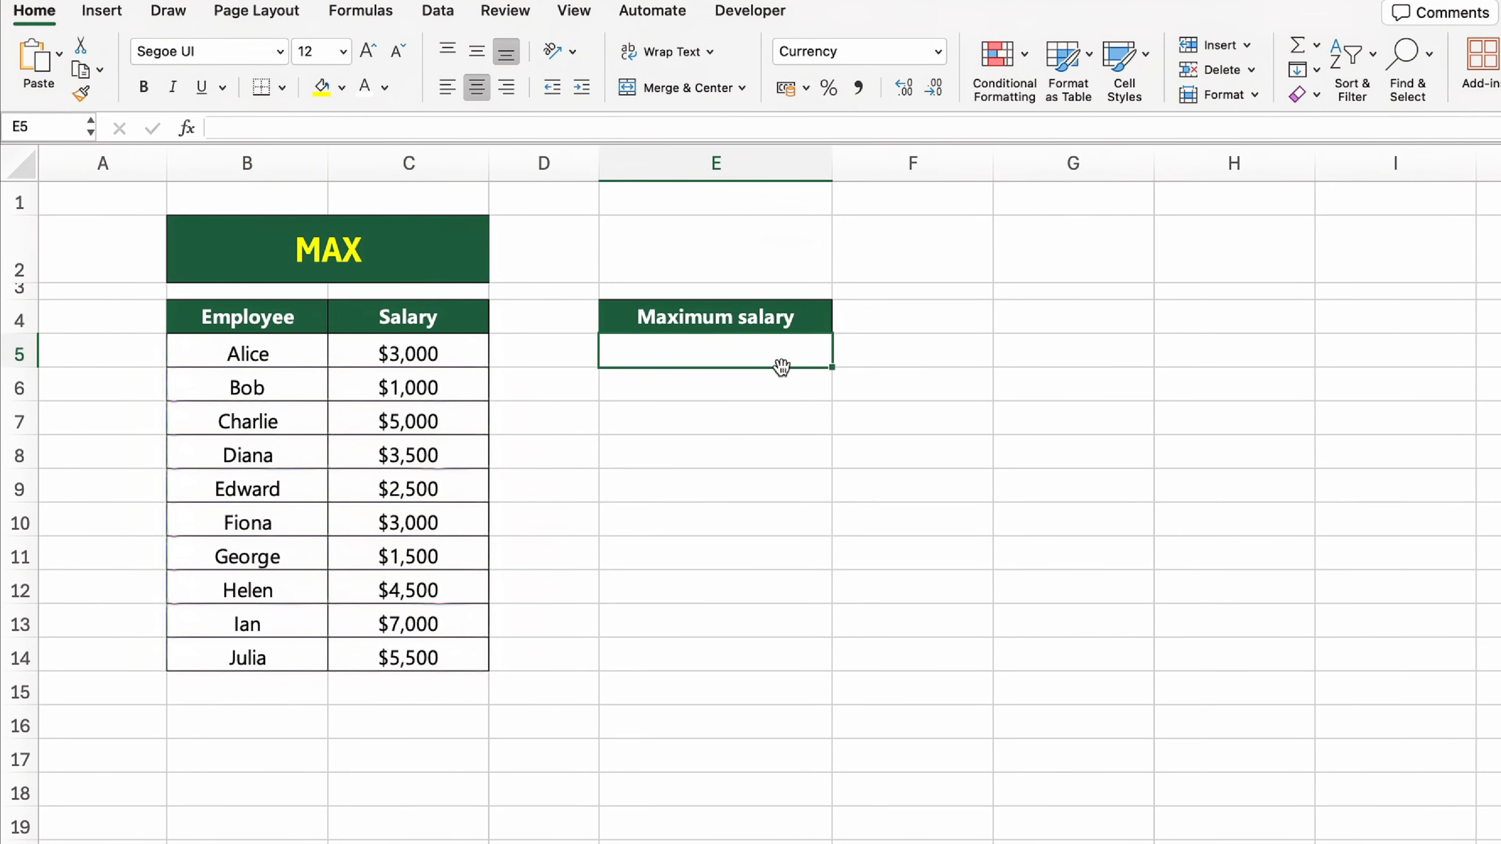
type("=MA")
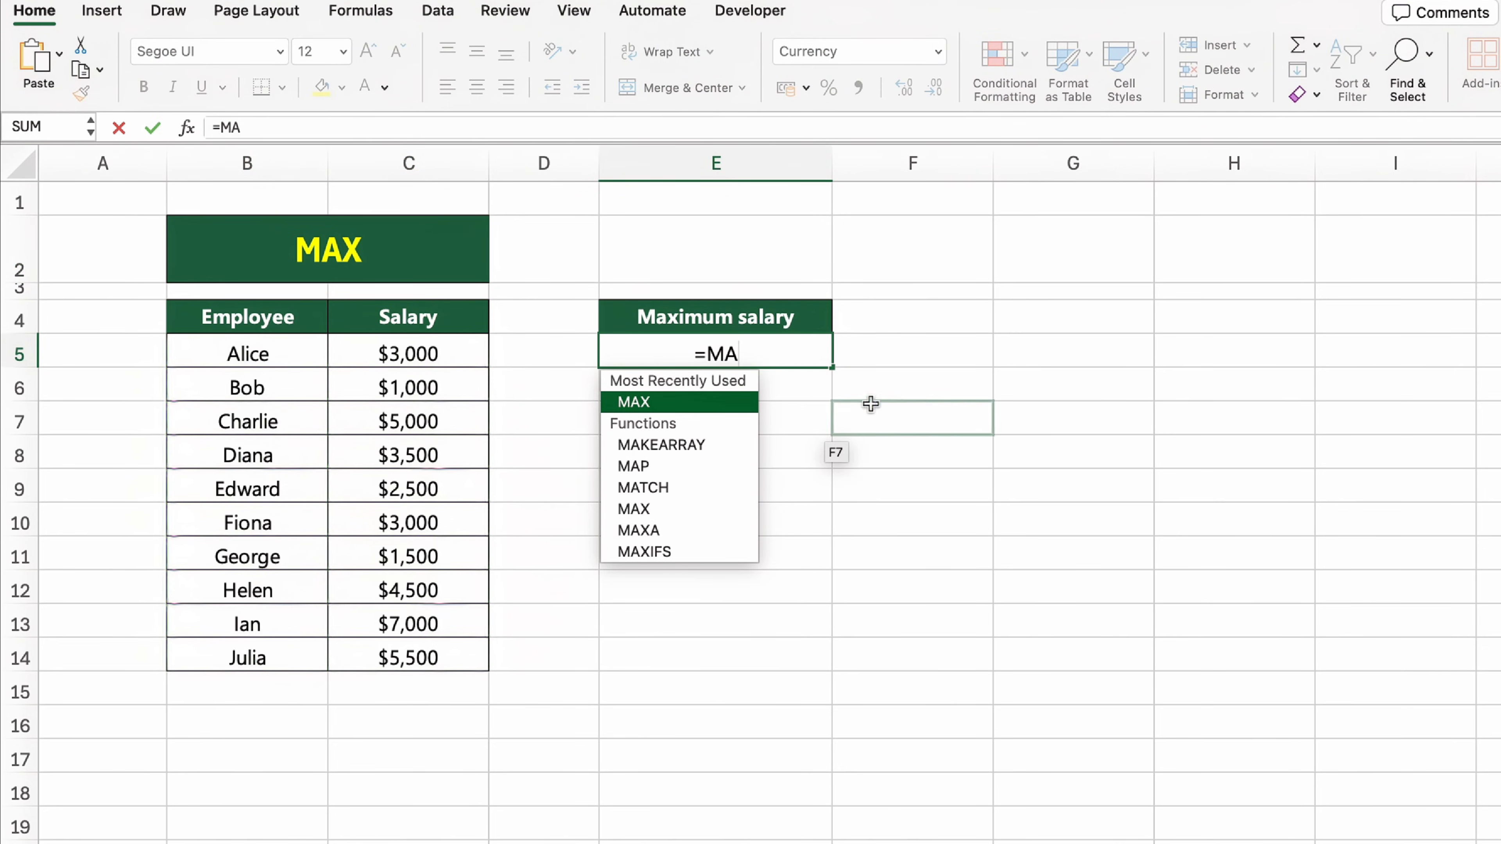
type("X(")
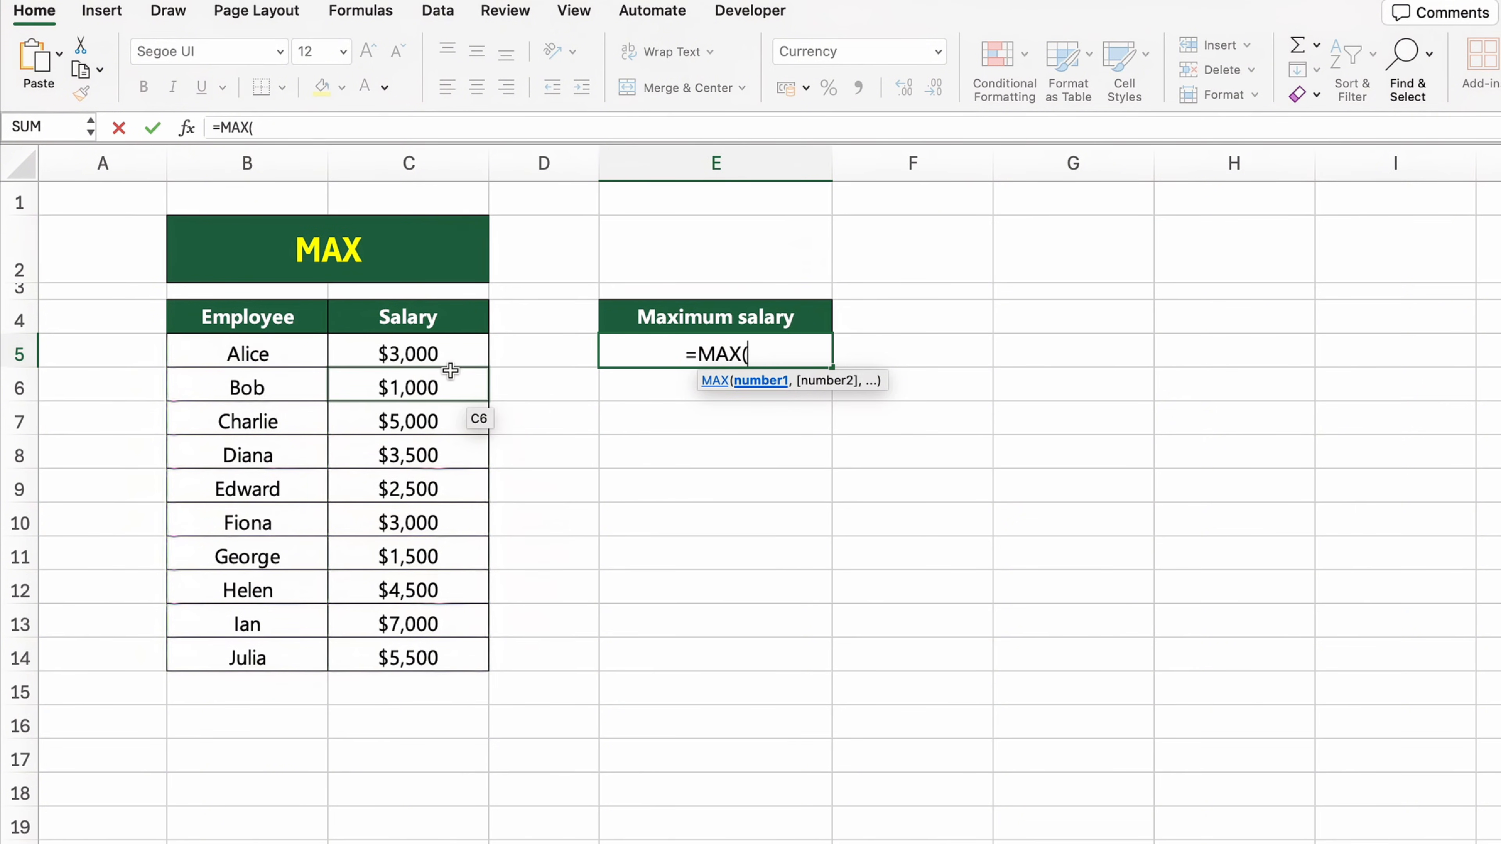
left_click(446, 355)
left_click_drag(446, 355, 470, 653)
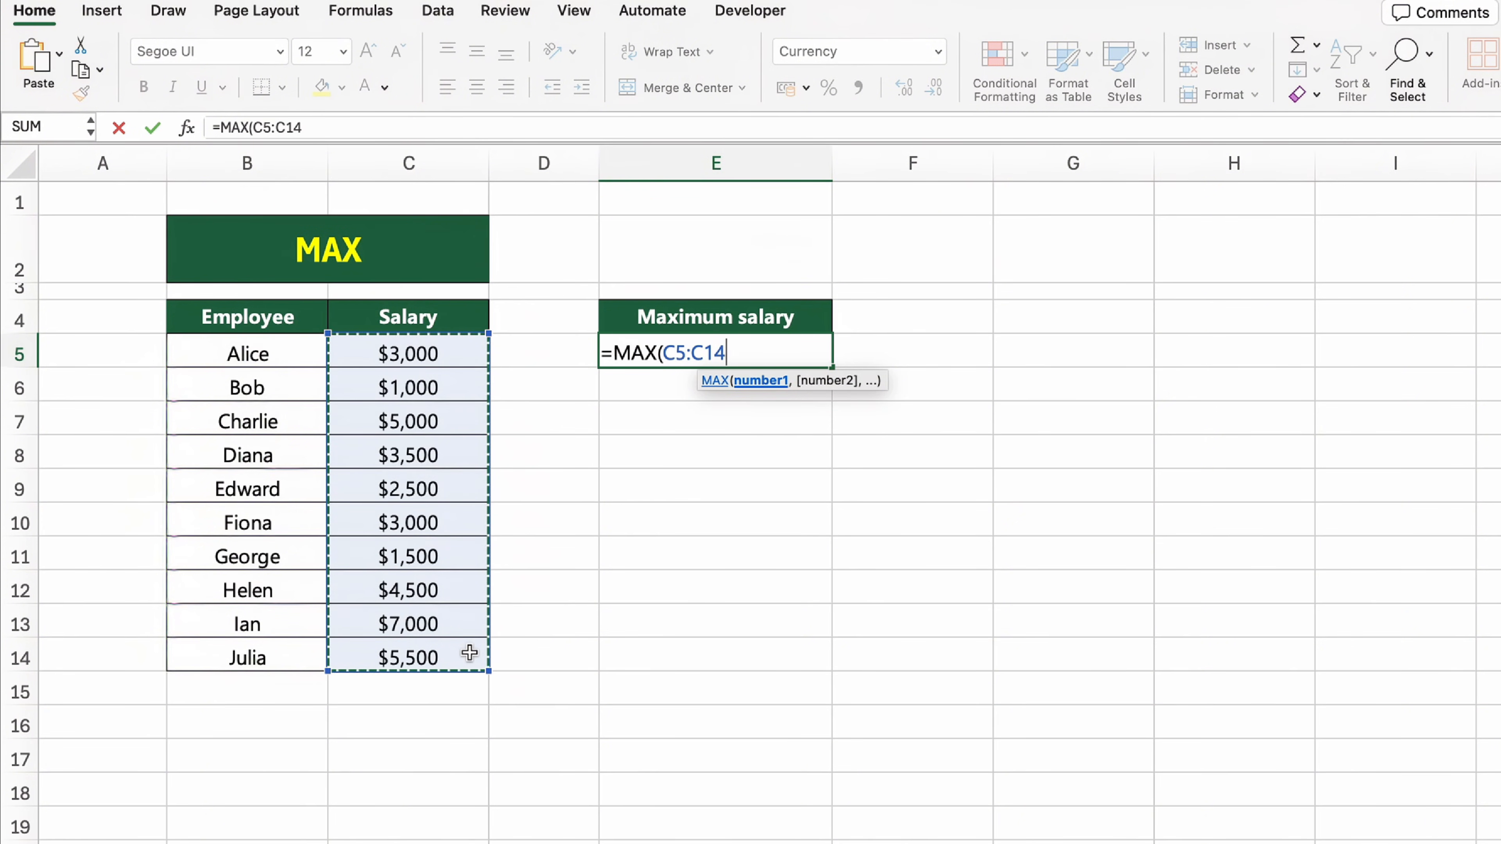
type(")")
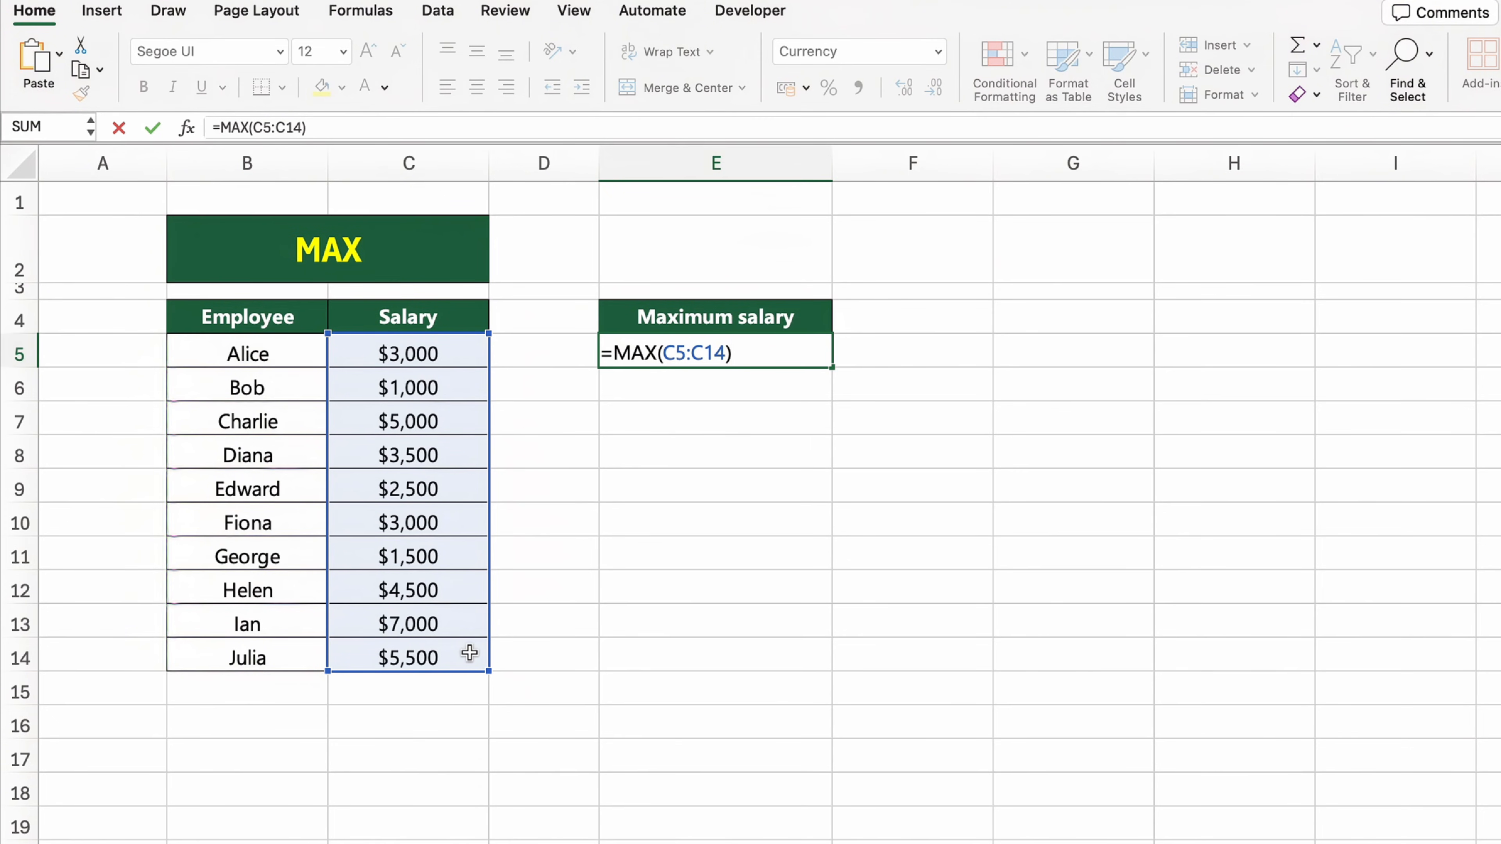
key("Return")
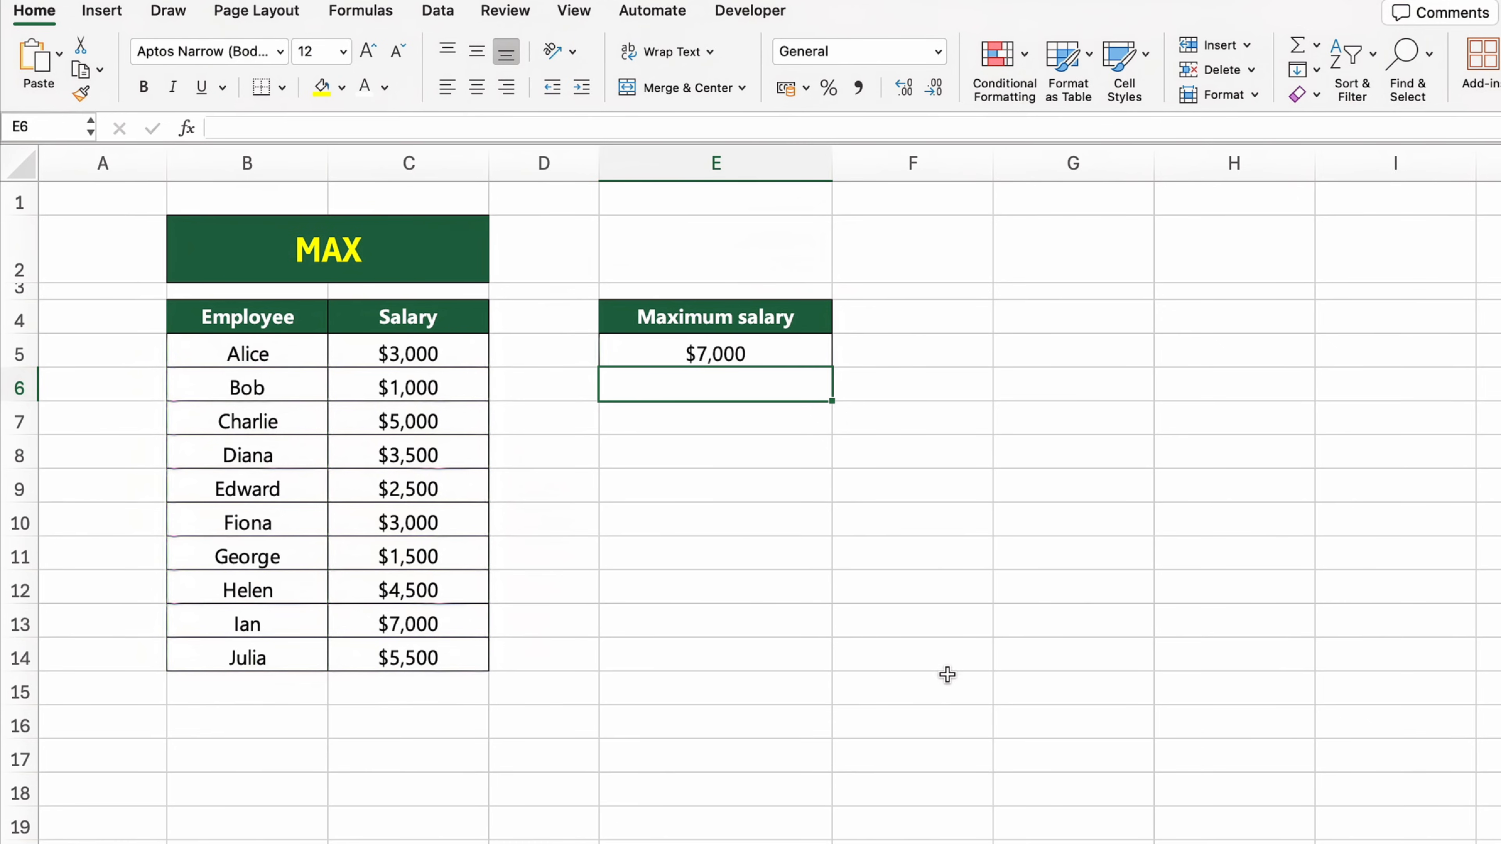
left_click(967, 691)
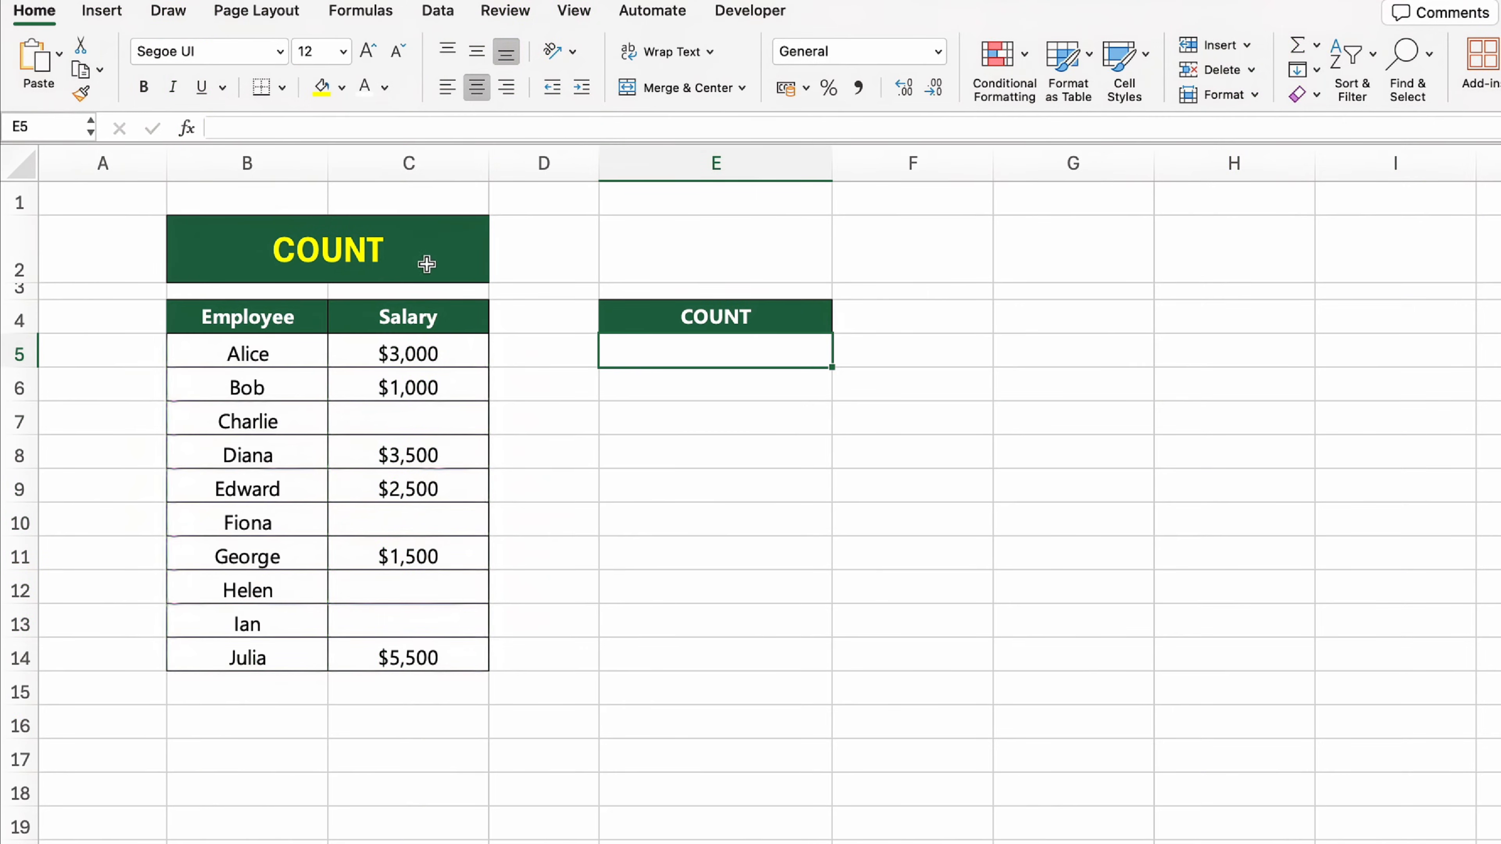
Step: Count the numeric entries in the Salary column in cell E5 with the formula =COUNT(C5:C14)
left_click(427, 264)
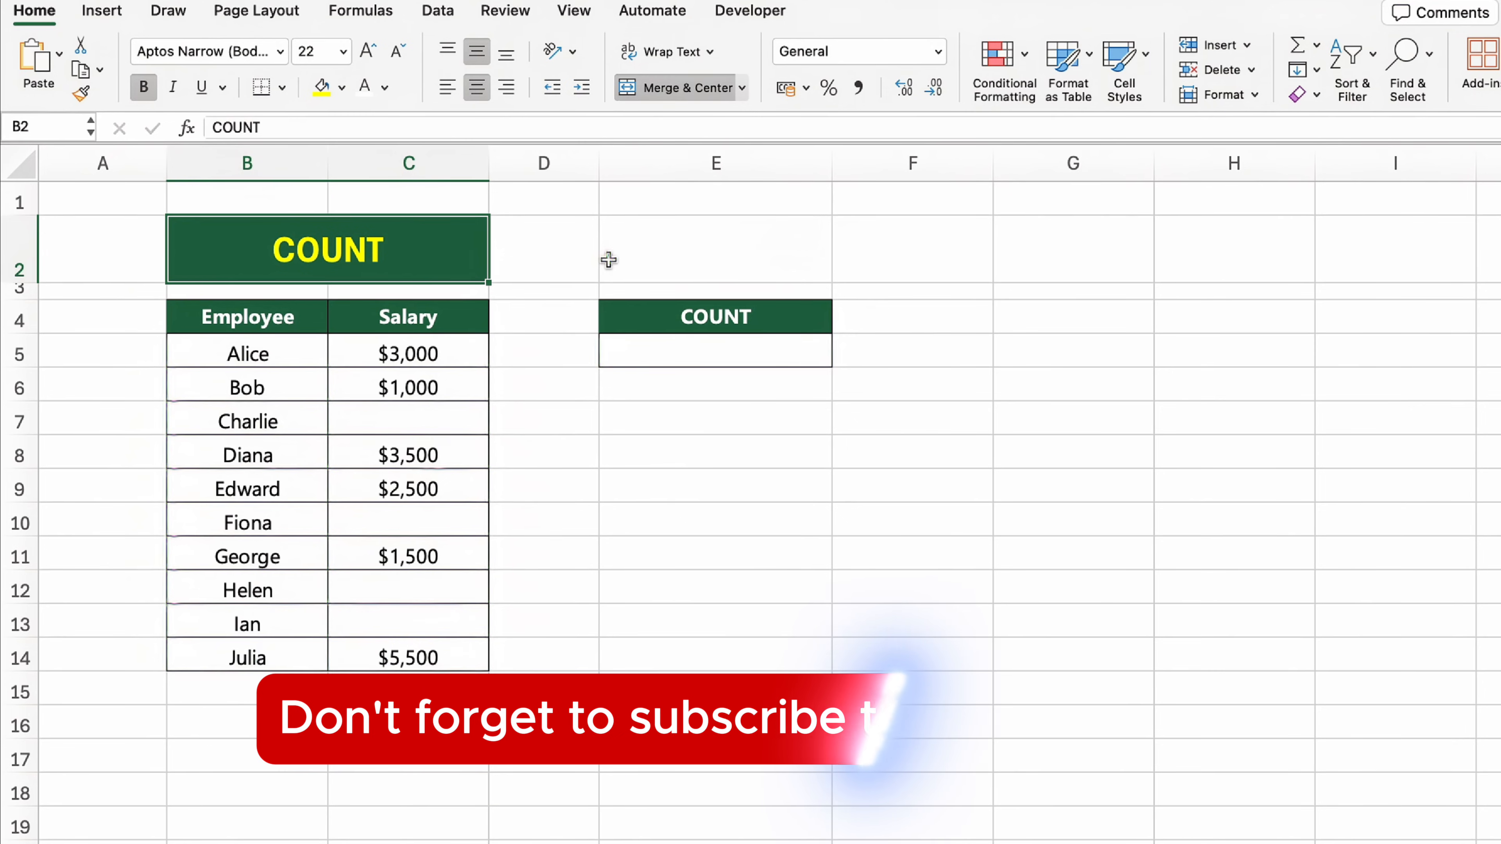
left_click(700, 365)
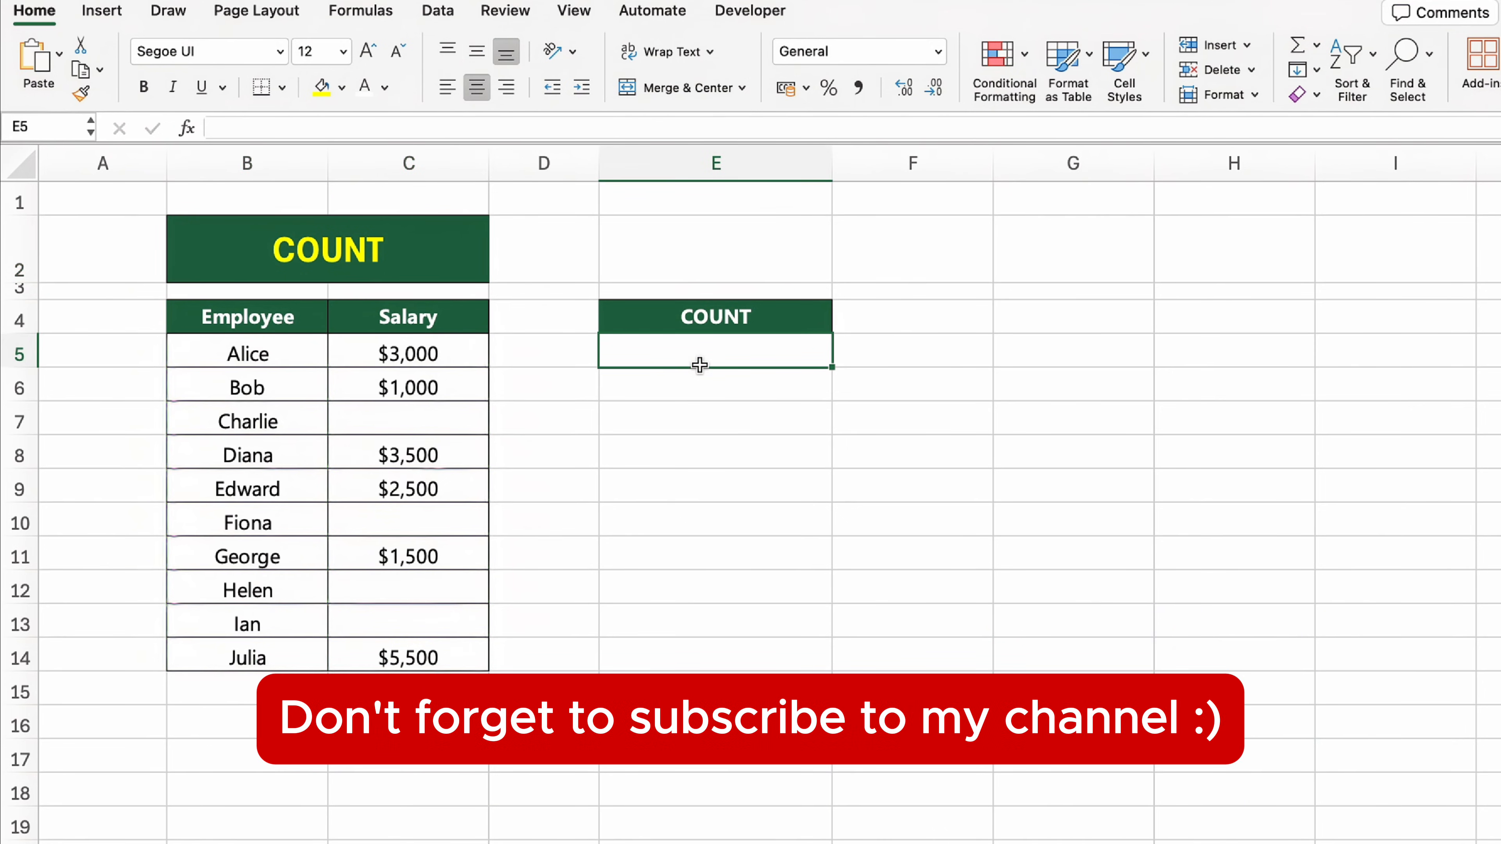
type("=COUNT(")
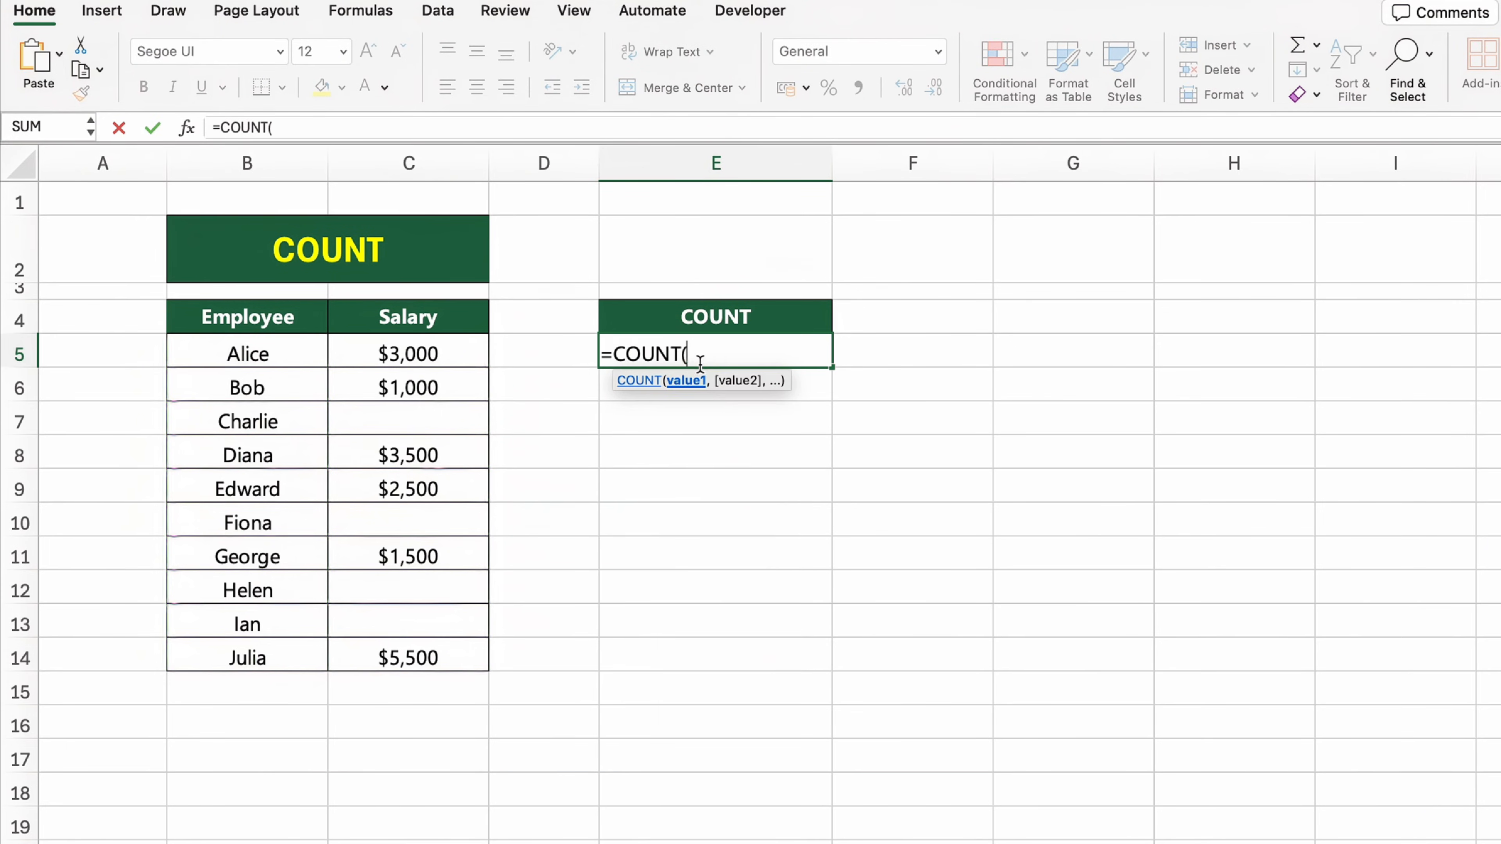
left_click(437, 354)
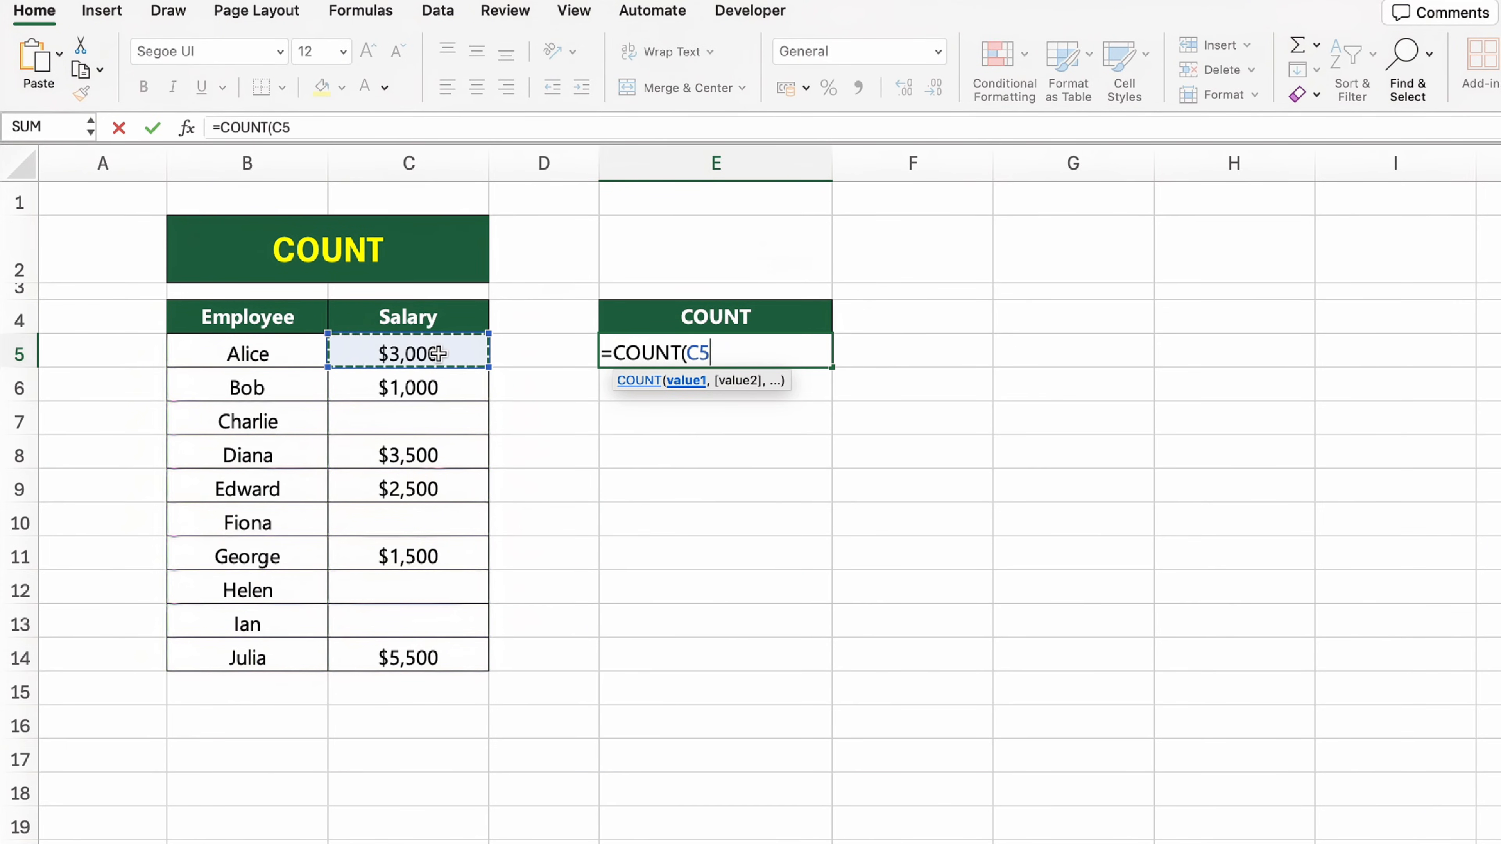
left_click_drag(437, 354, 462, 657)
type(")")
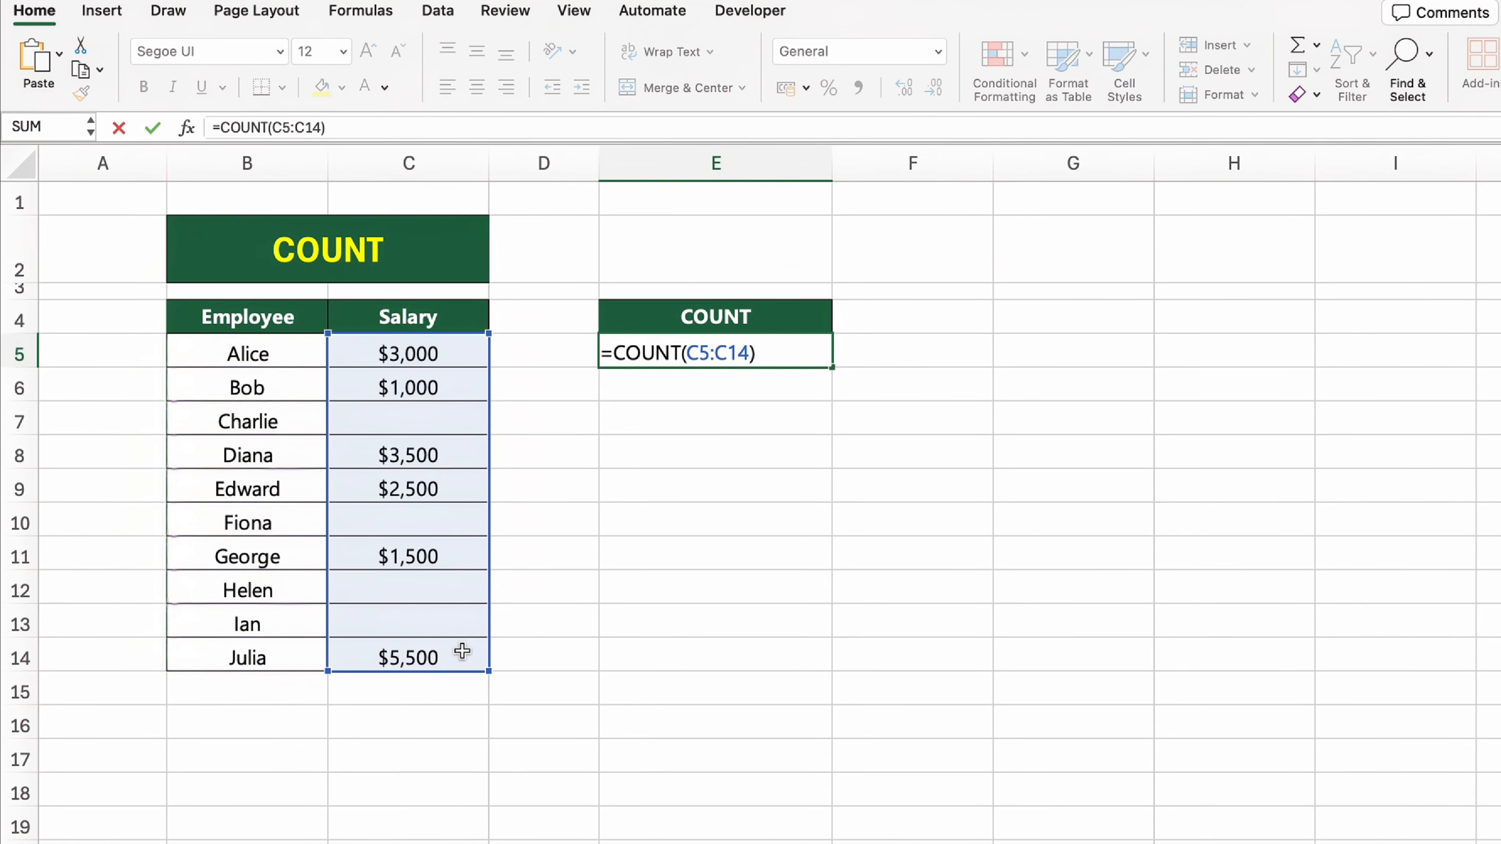
key("Return")
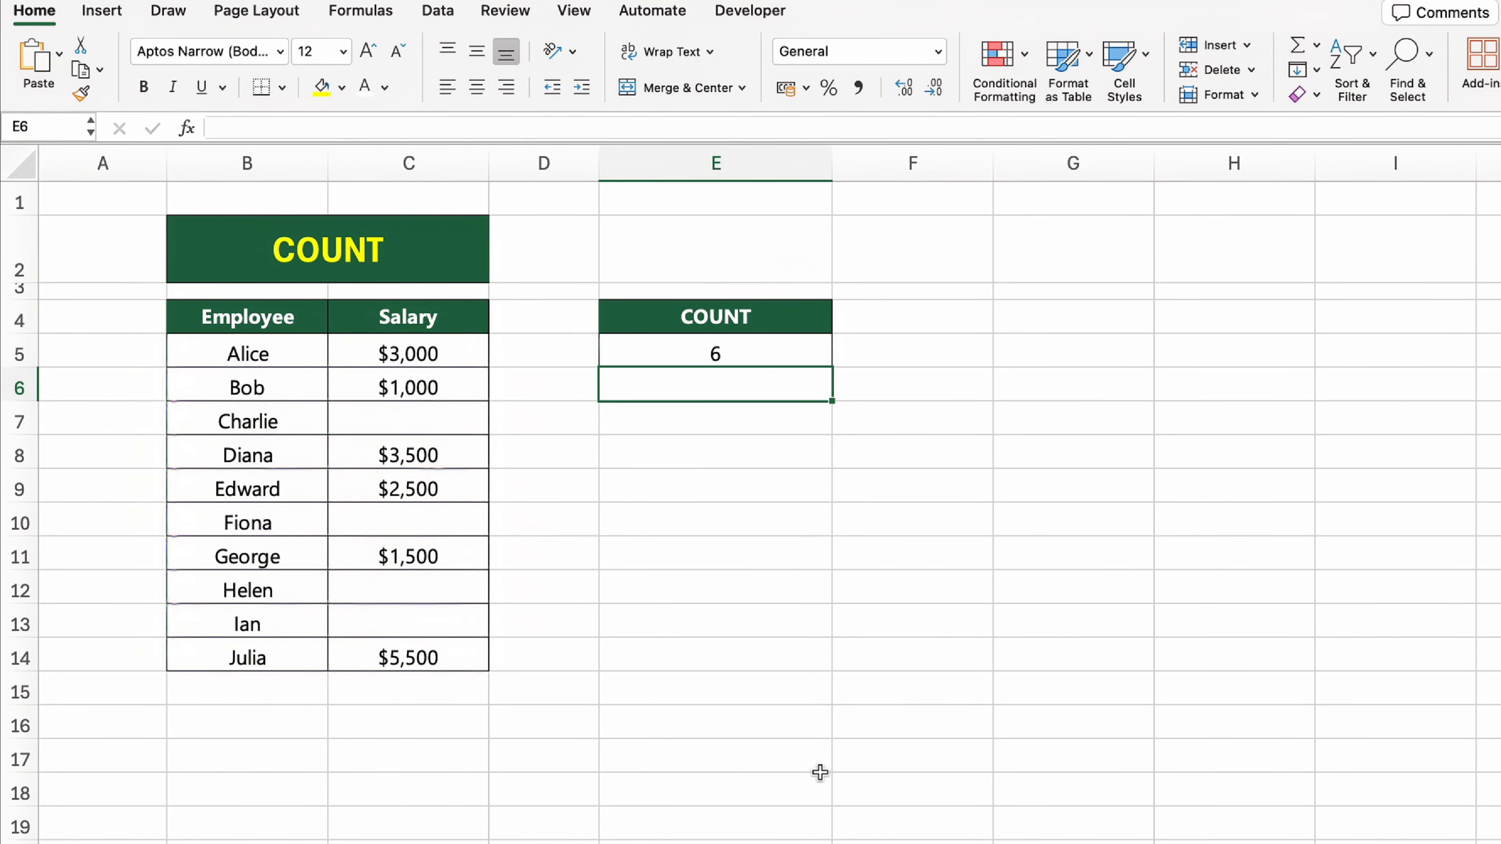
left_click(911, 688)
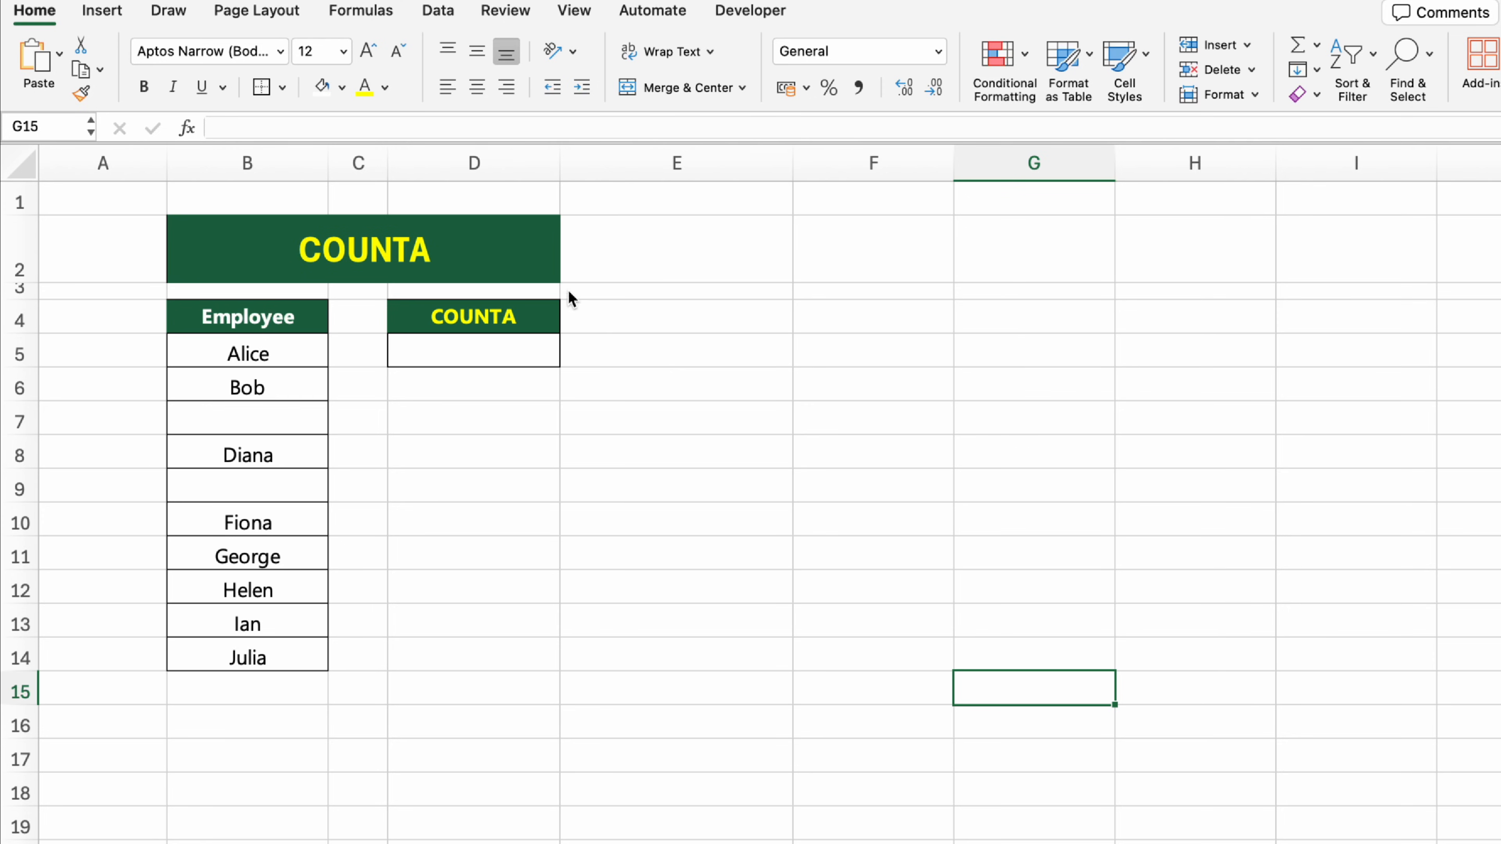
Step: Count the non-empty cells of the Employee column in cell D5 with the formula =COUNTA(B5:B14)
left_click(532, 263)
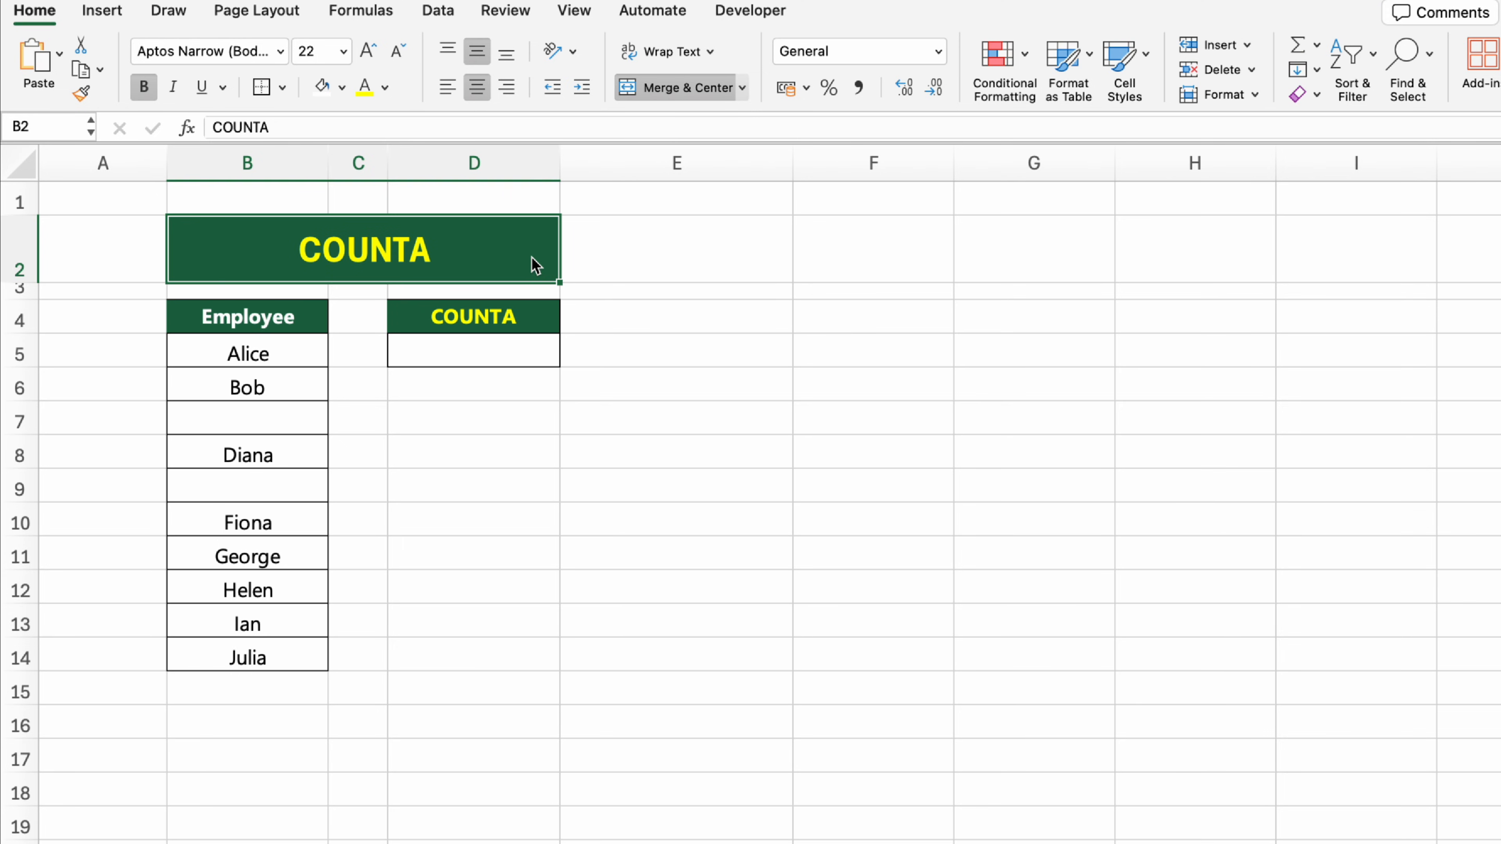
left_click(542, 340)
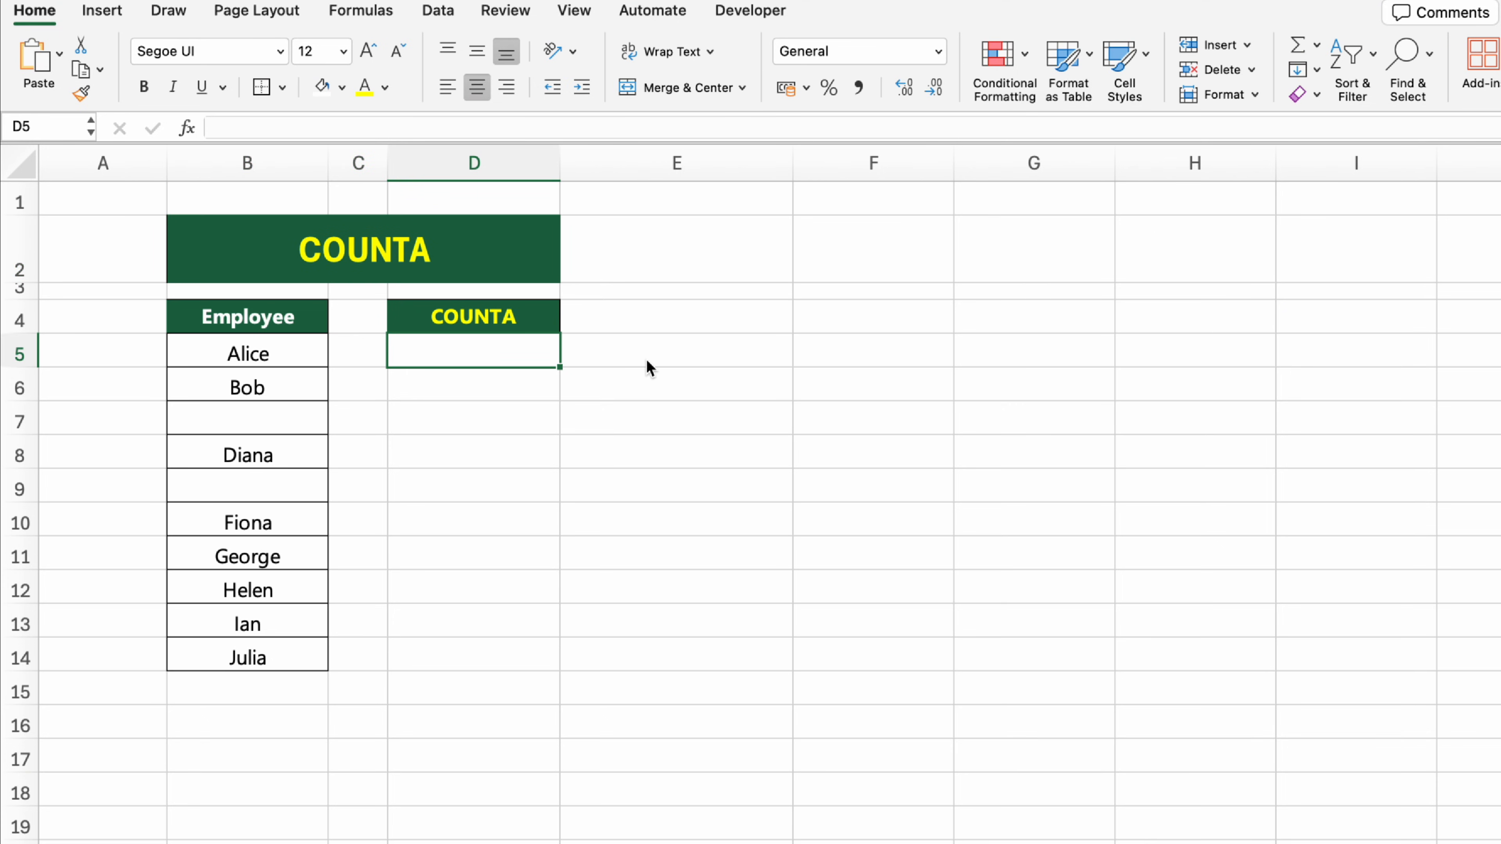
type("=COUNTA(")
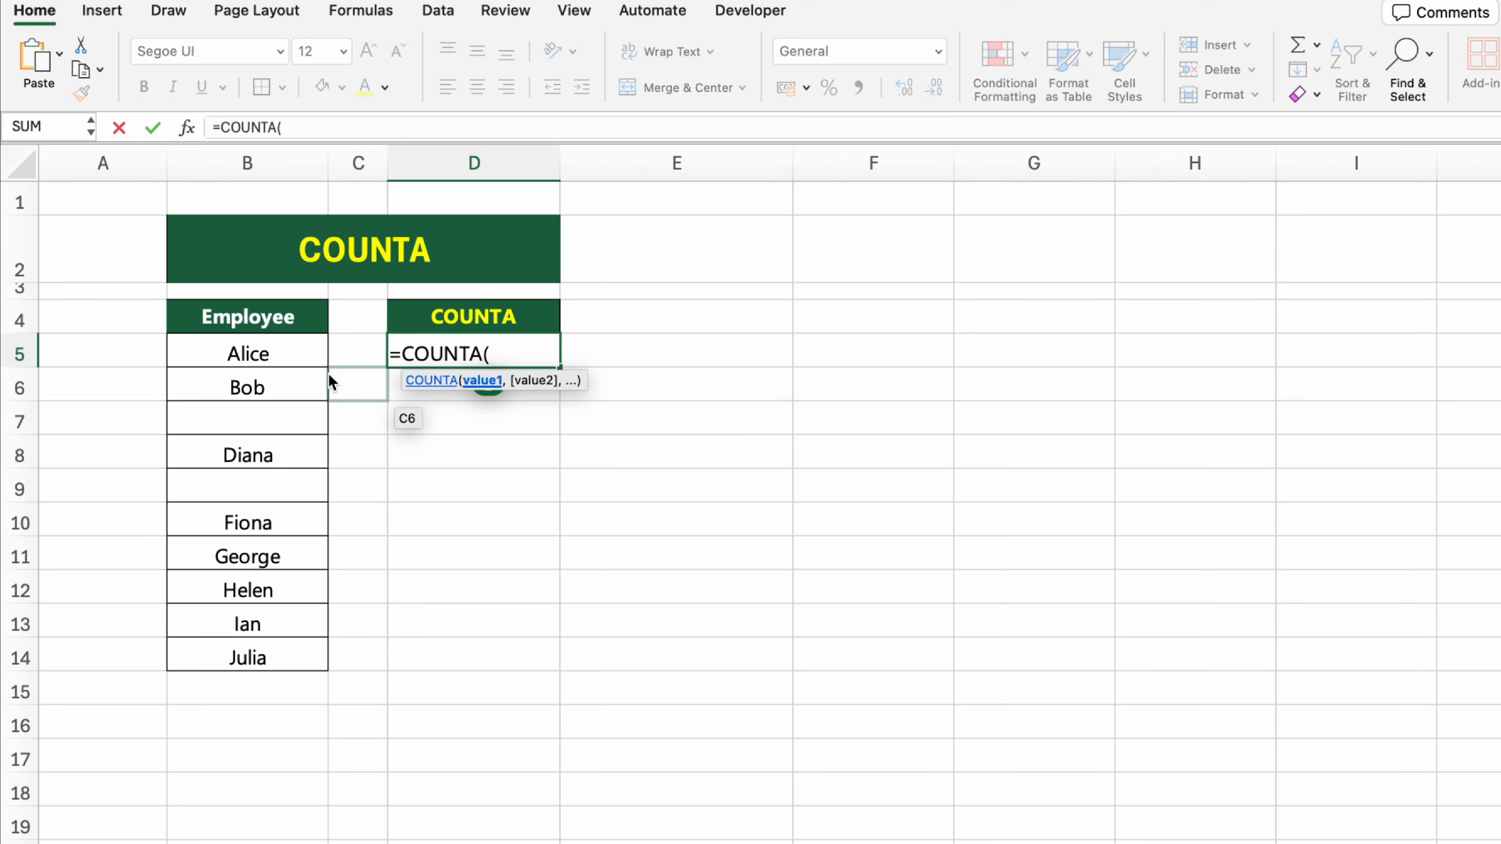
left_click_drag(288, 343, 297, 649)
type(")")
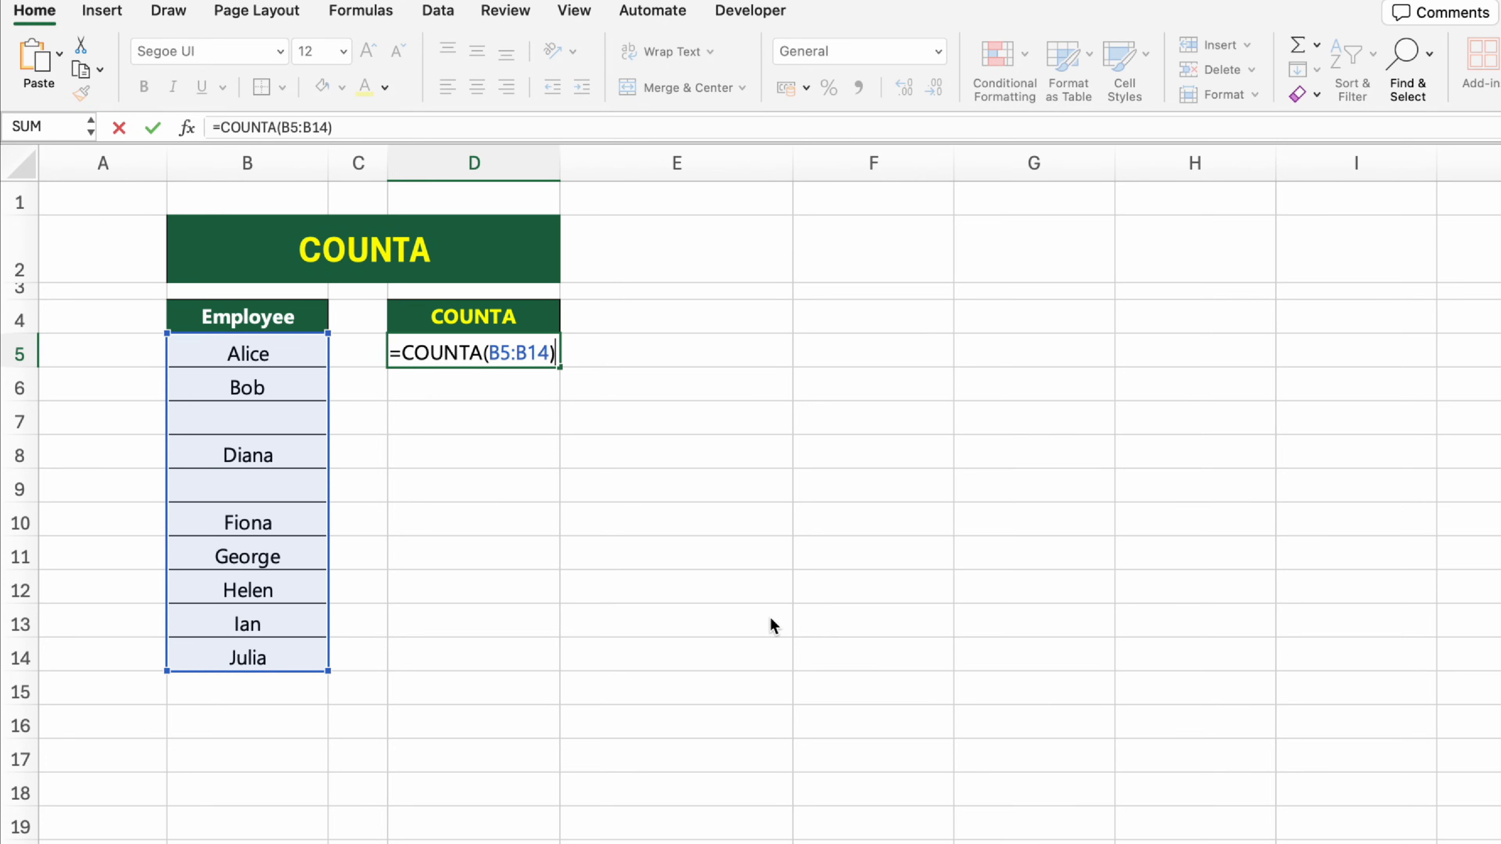
key("Return")
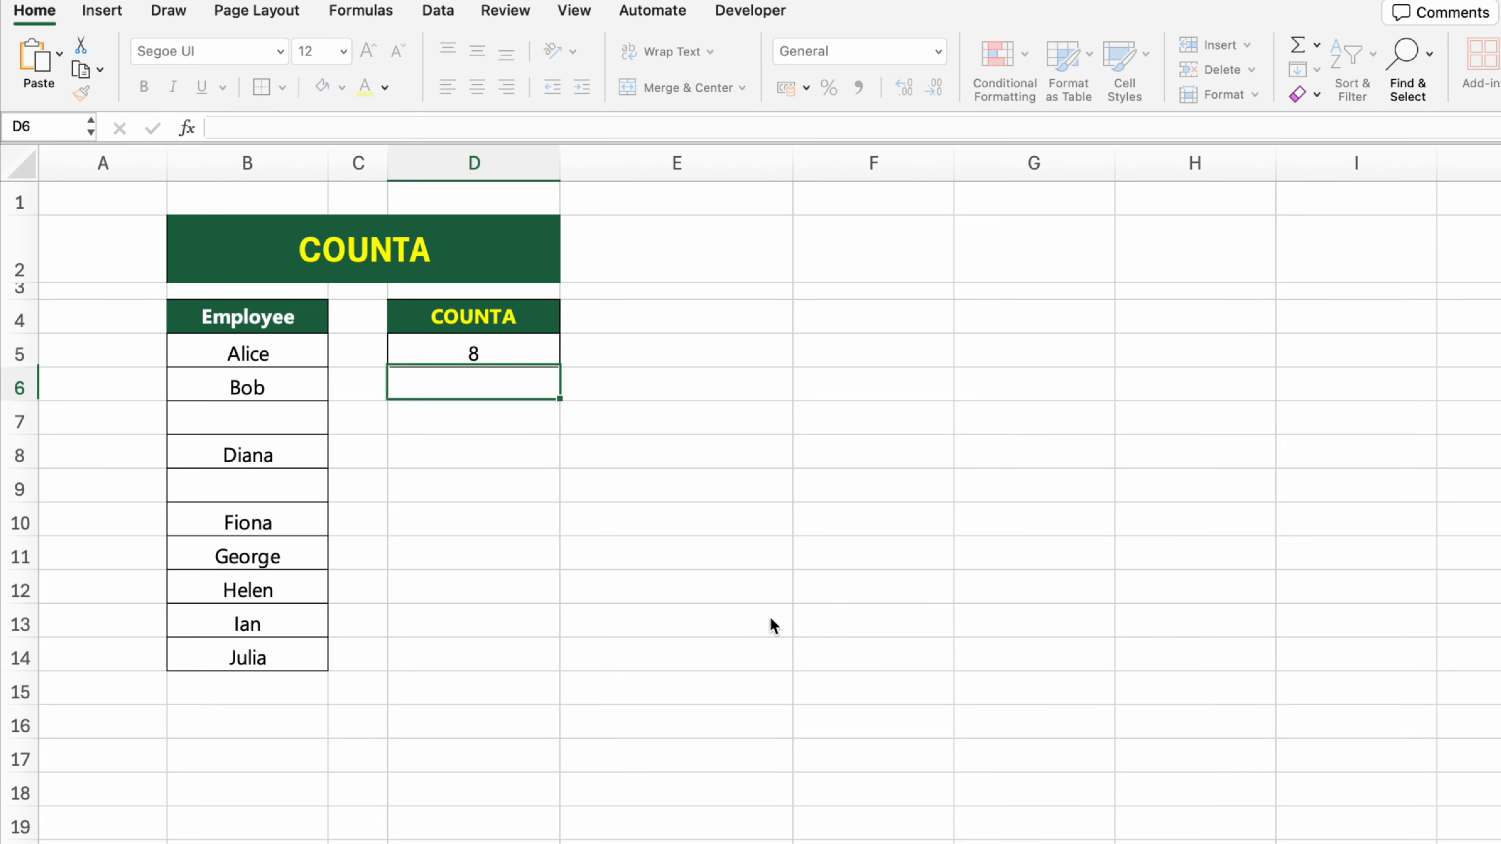
left_click(761, 562)
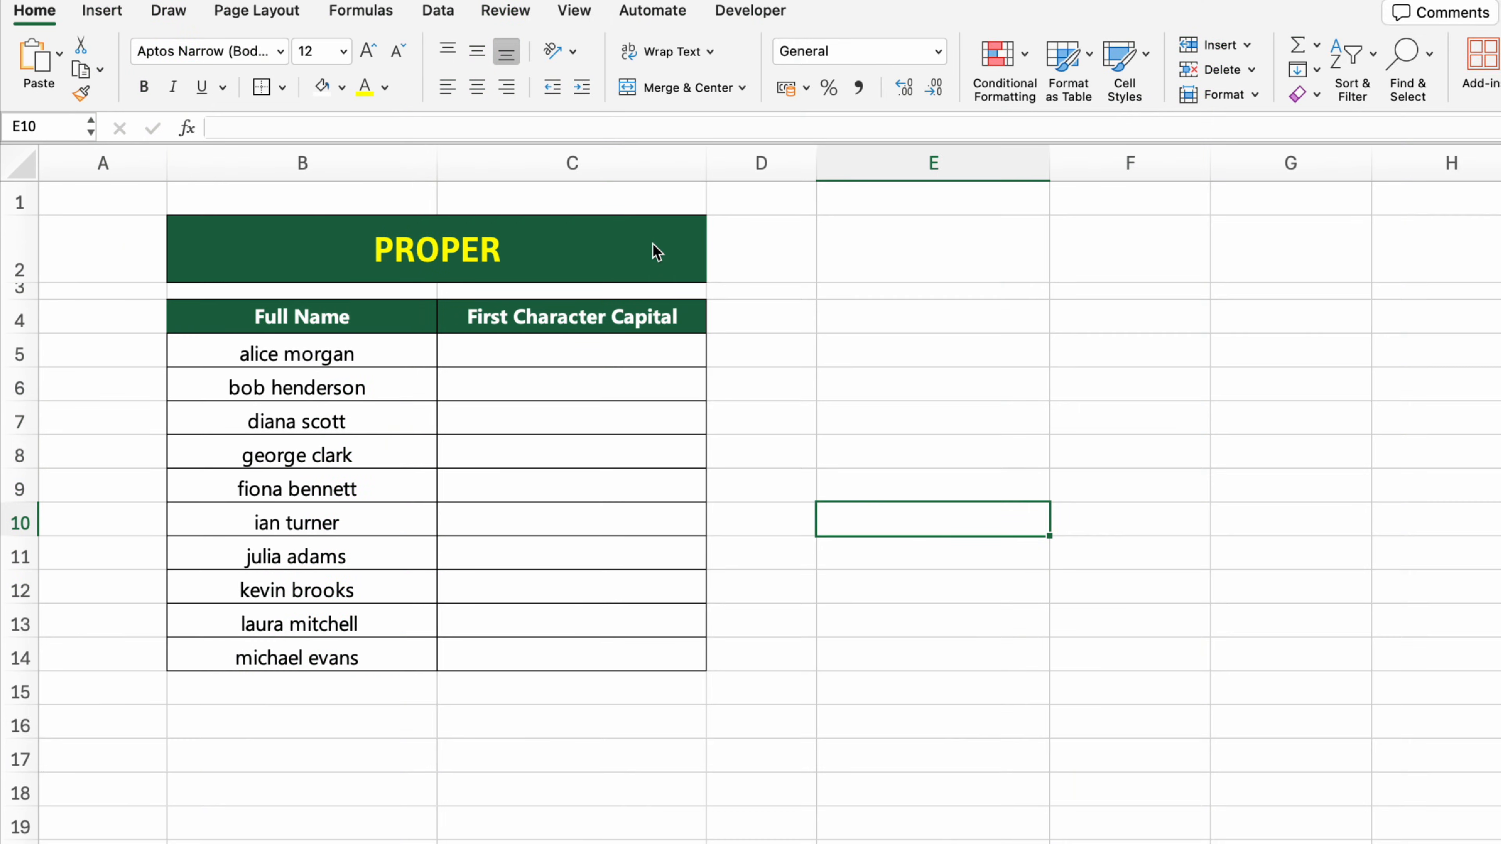
Step: Capitalize the first letters of the first full name in cell C5 with the formula =PROPER(B5)
left_click(656, 251)
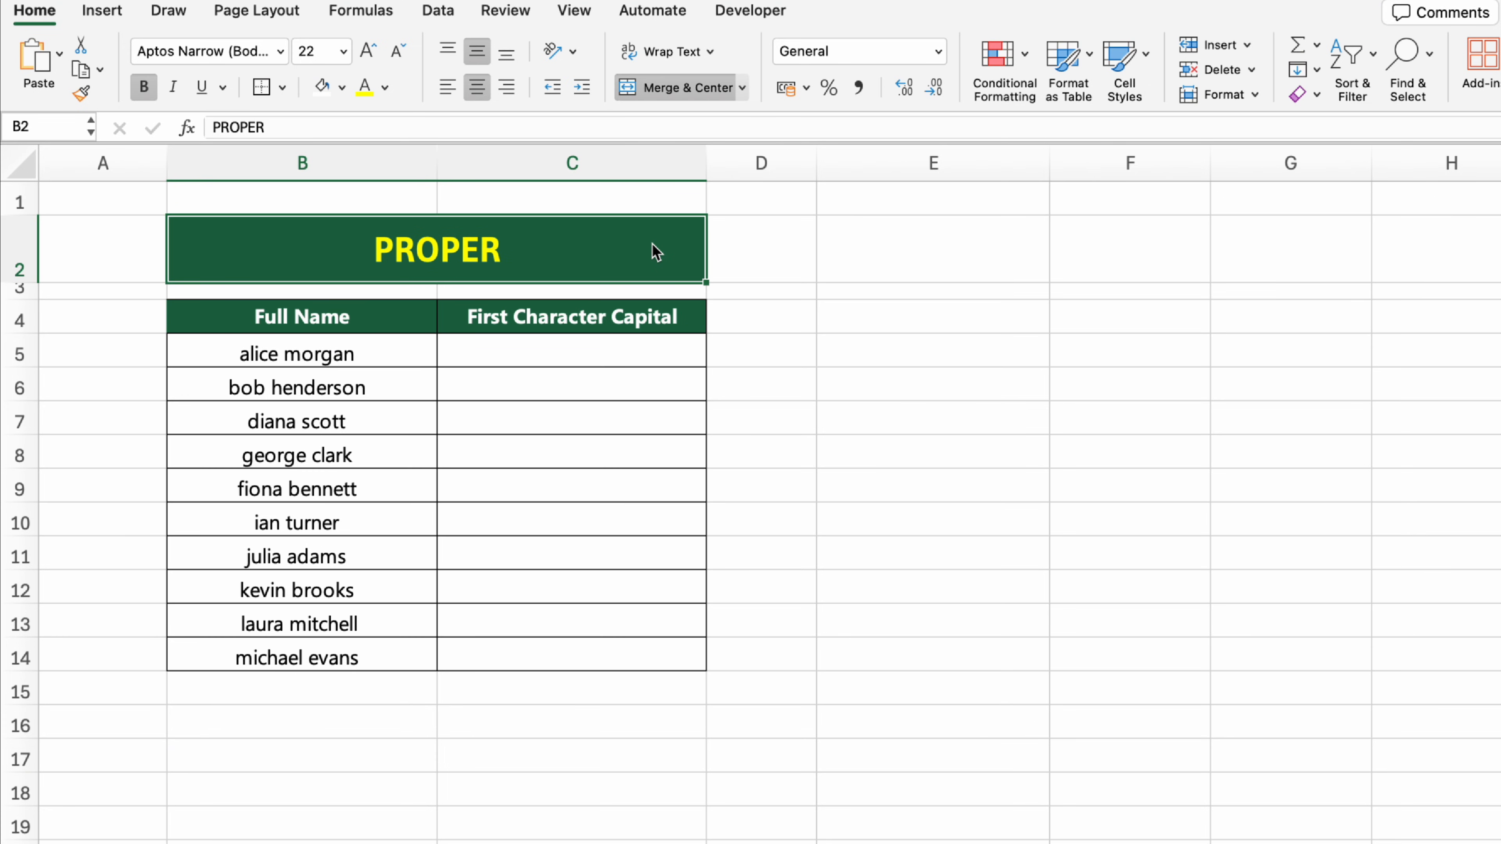
left_click(657, 350)
type("=PROPER")
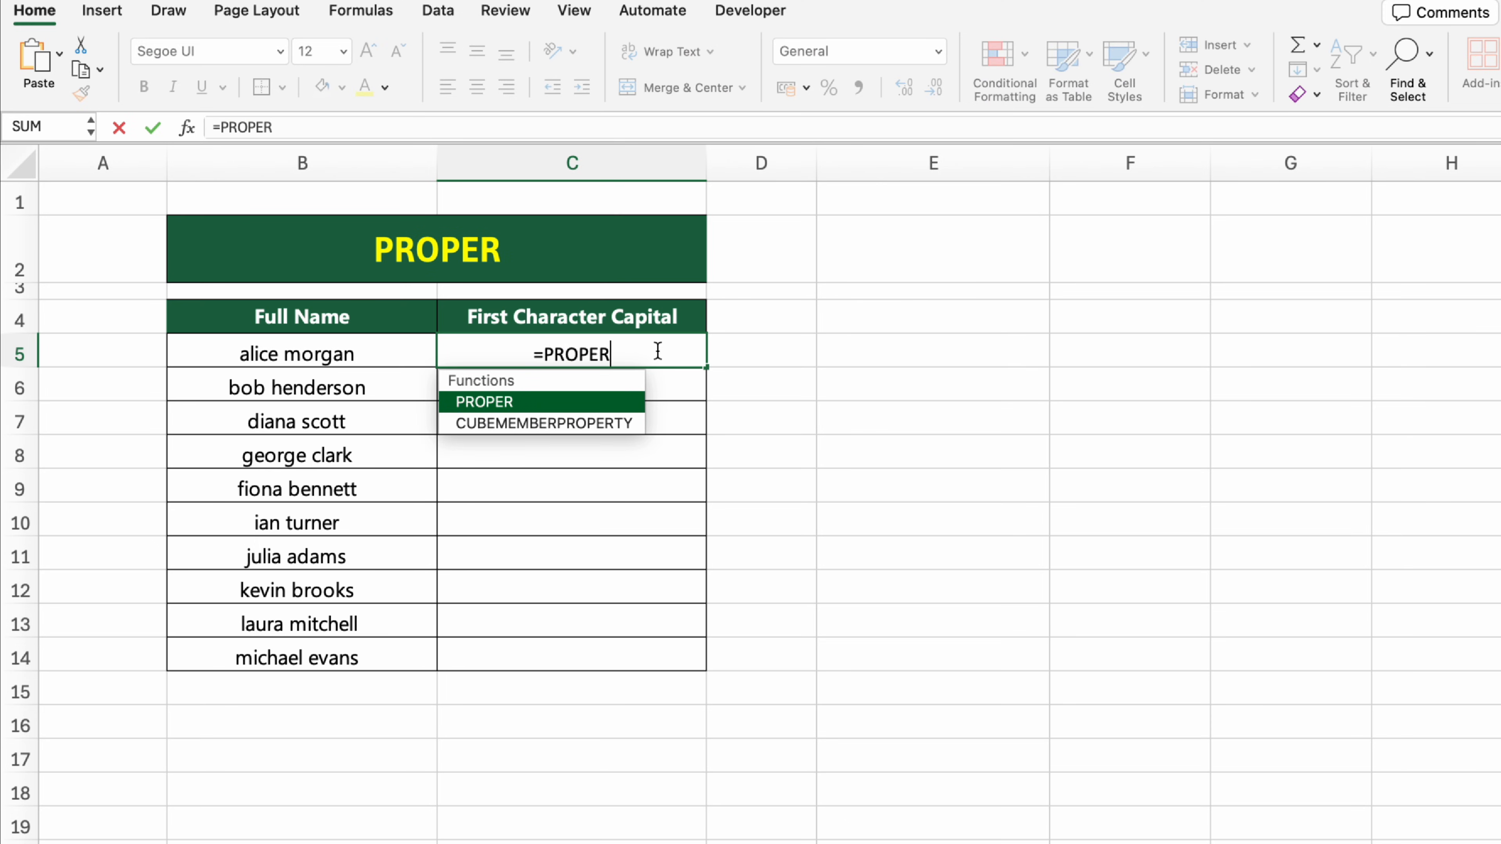
type("(")
left_click(372, 354)
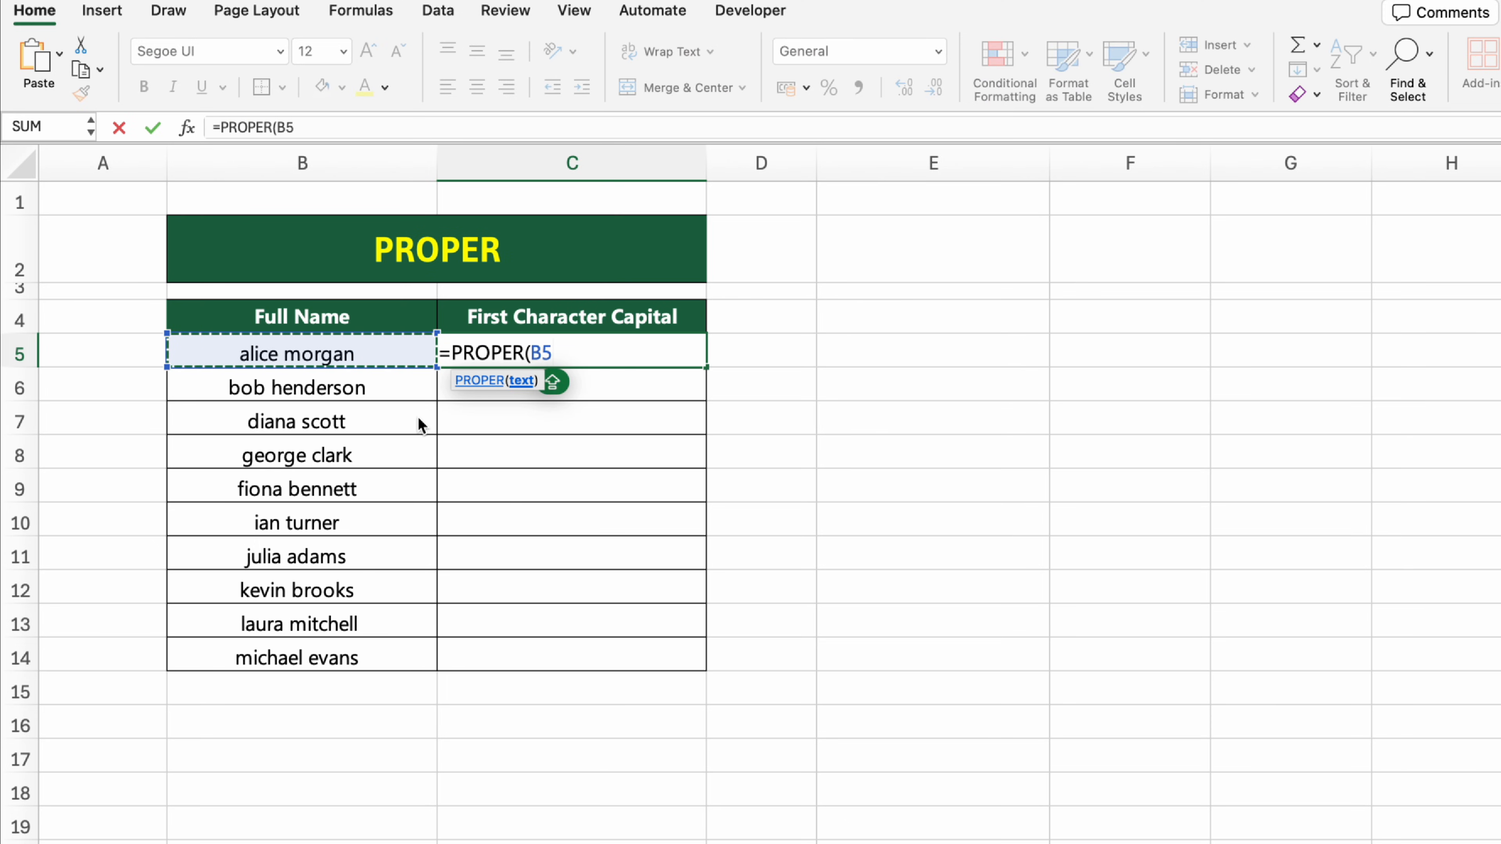
type(")")
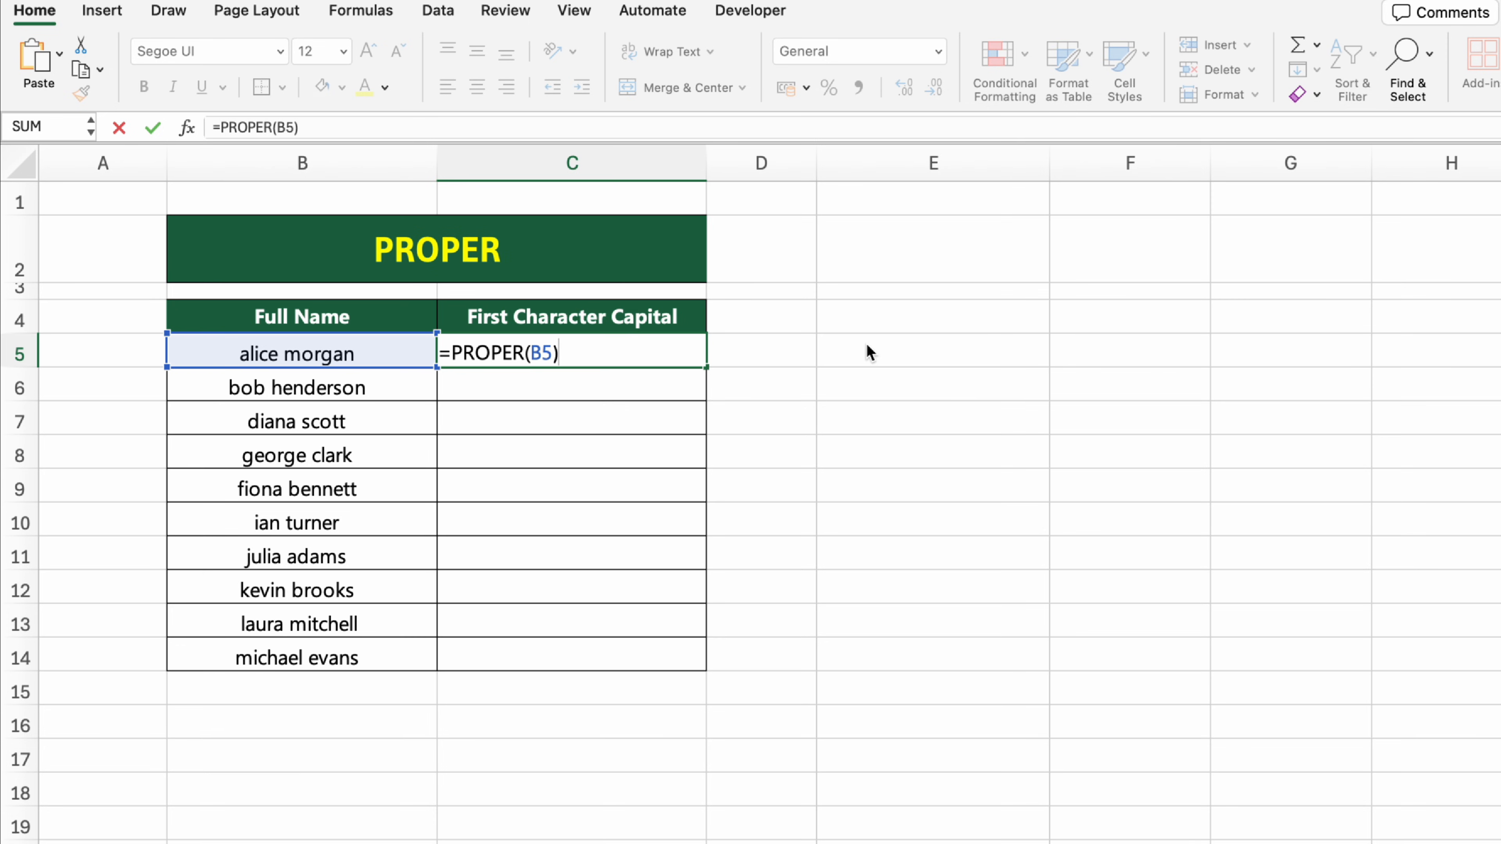
key("Return")
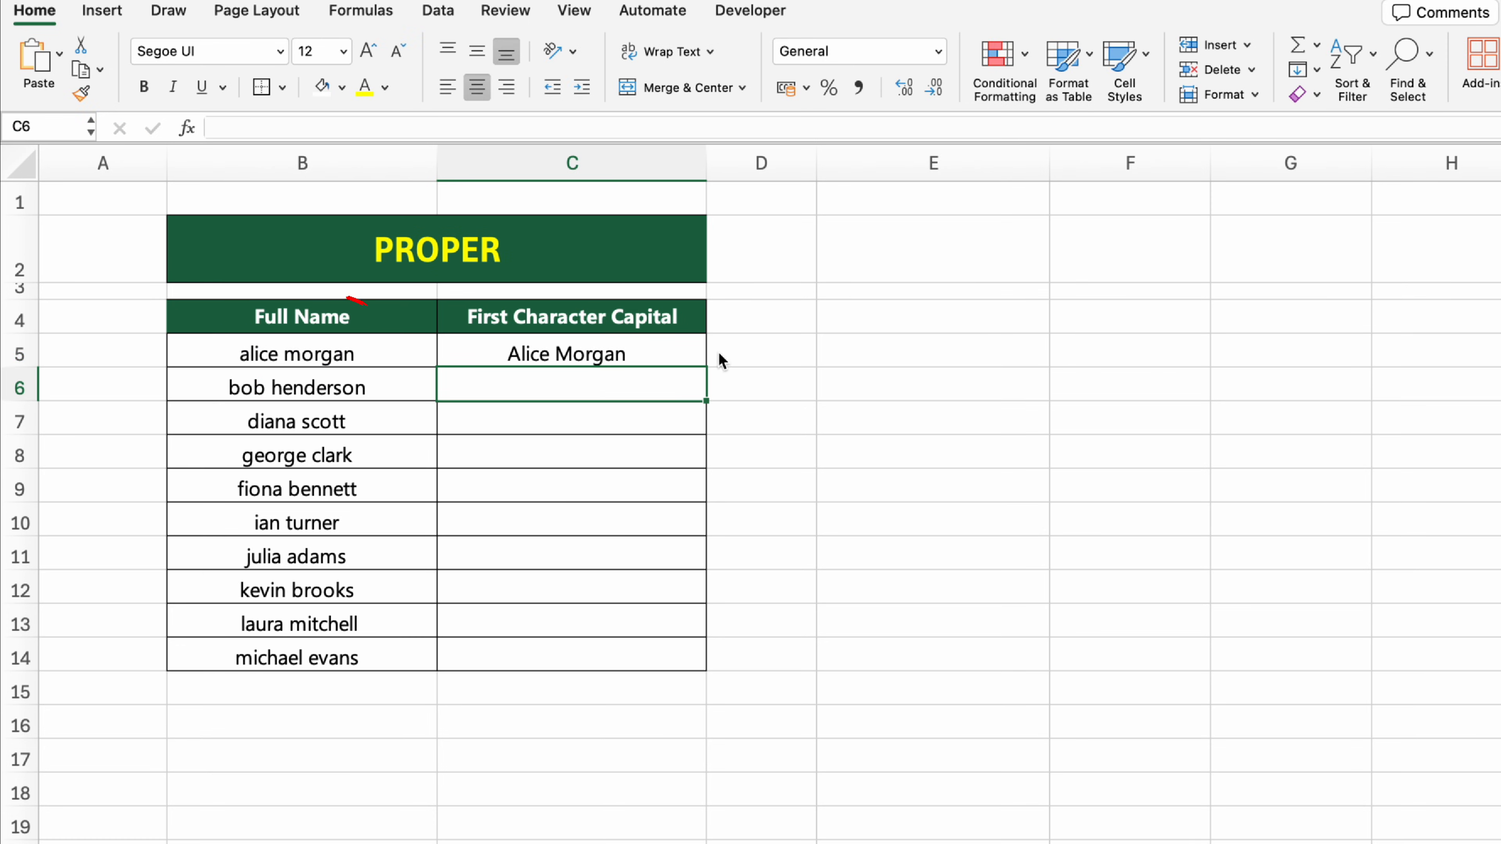
Step: Fill the PROPER formula from C5 down to C14 in the First Character Capital column
left_click(694, 347)
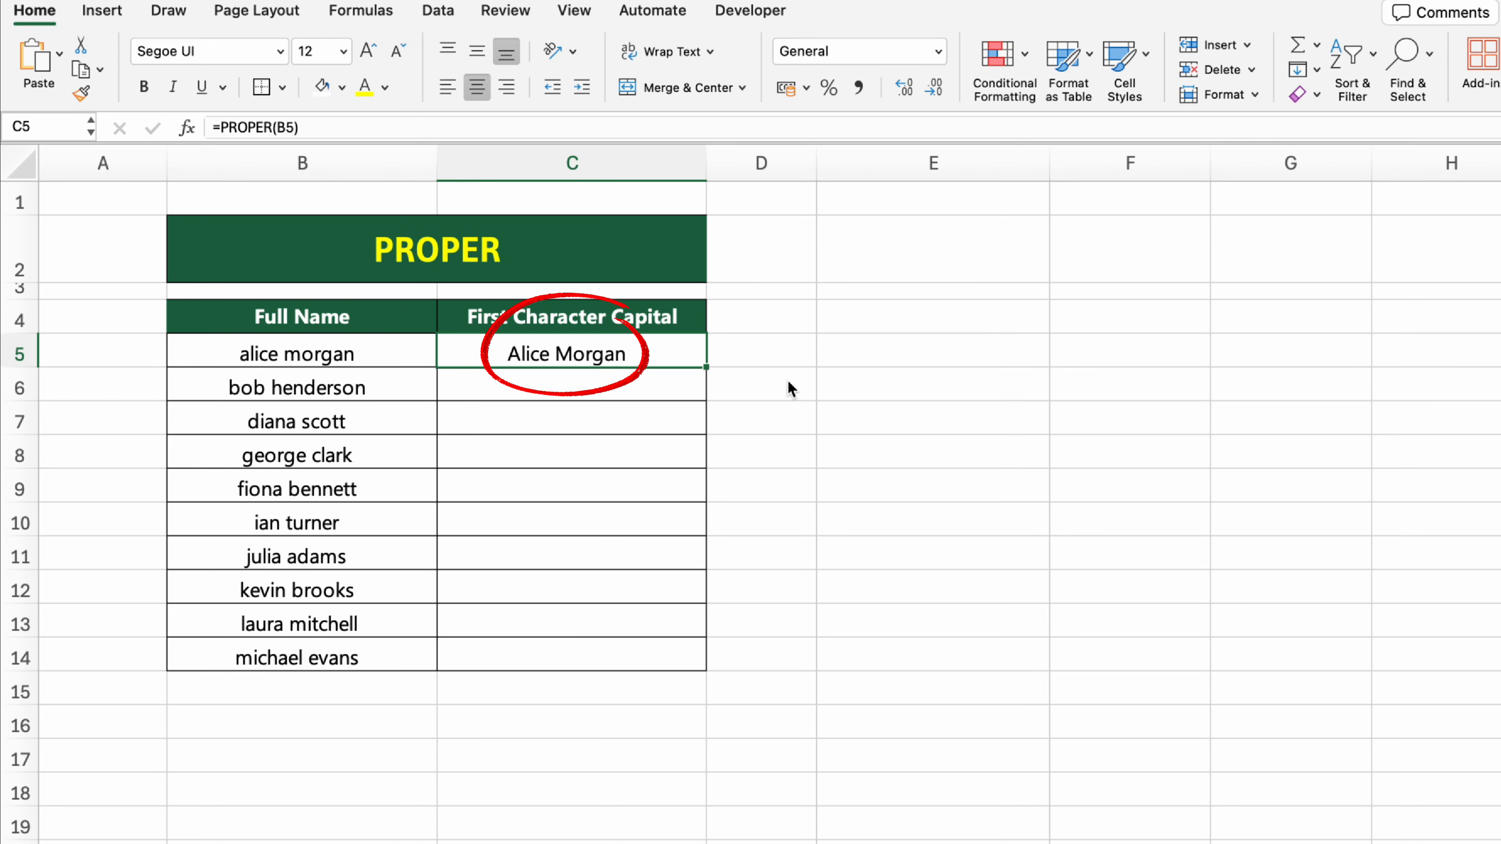
left_click_drag(707, 367, 699, 658)
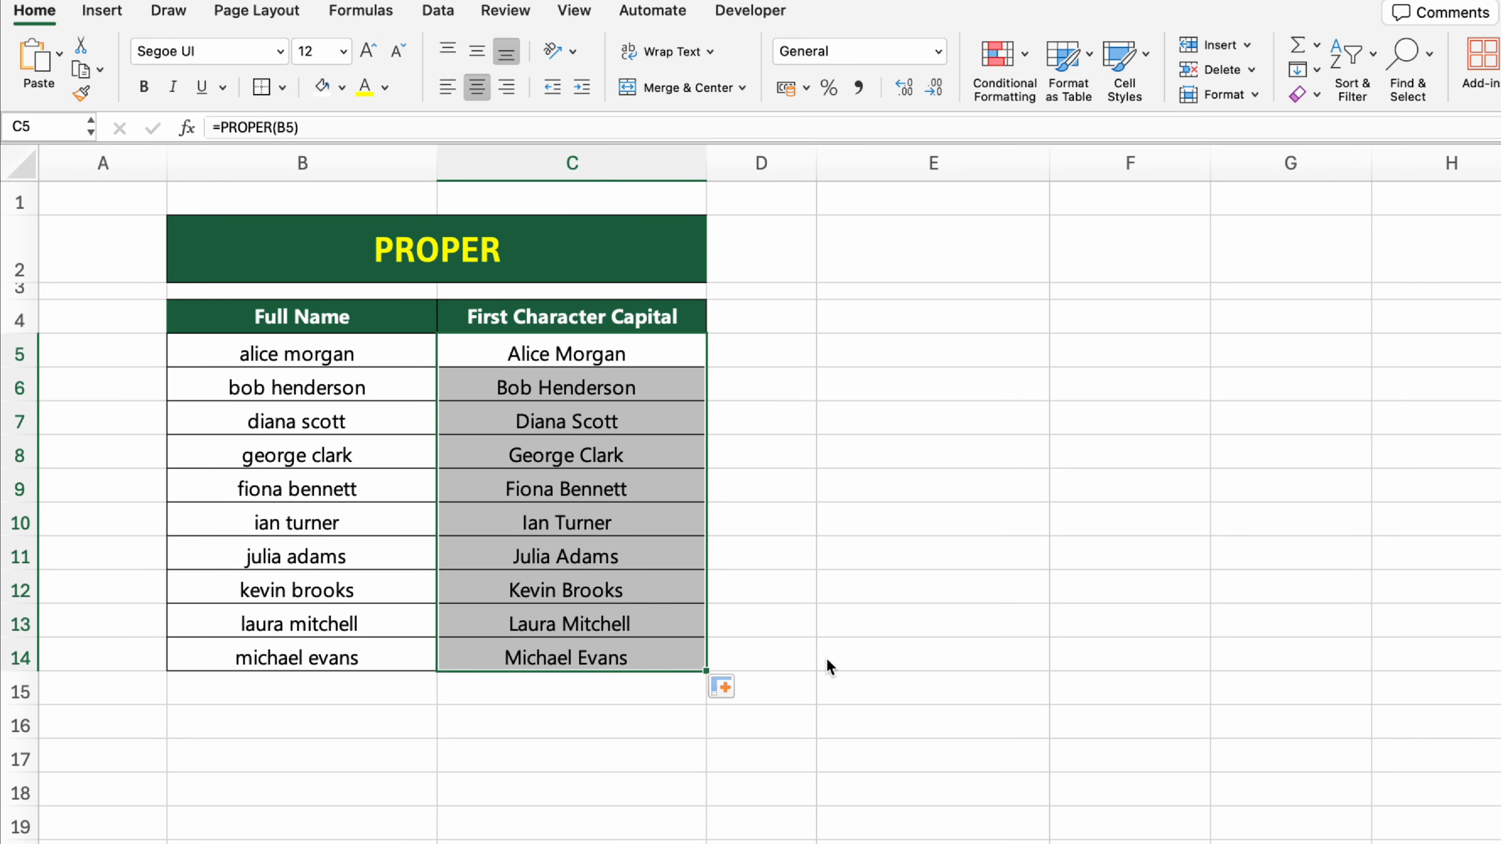
left_click(866, 657)
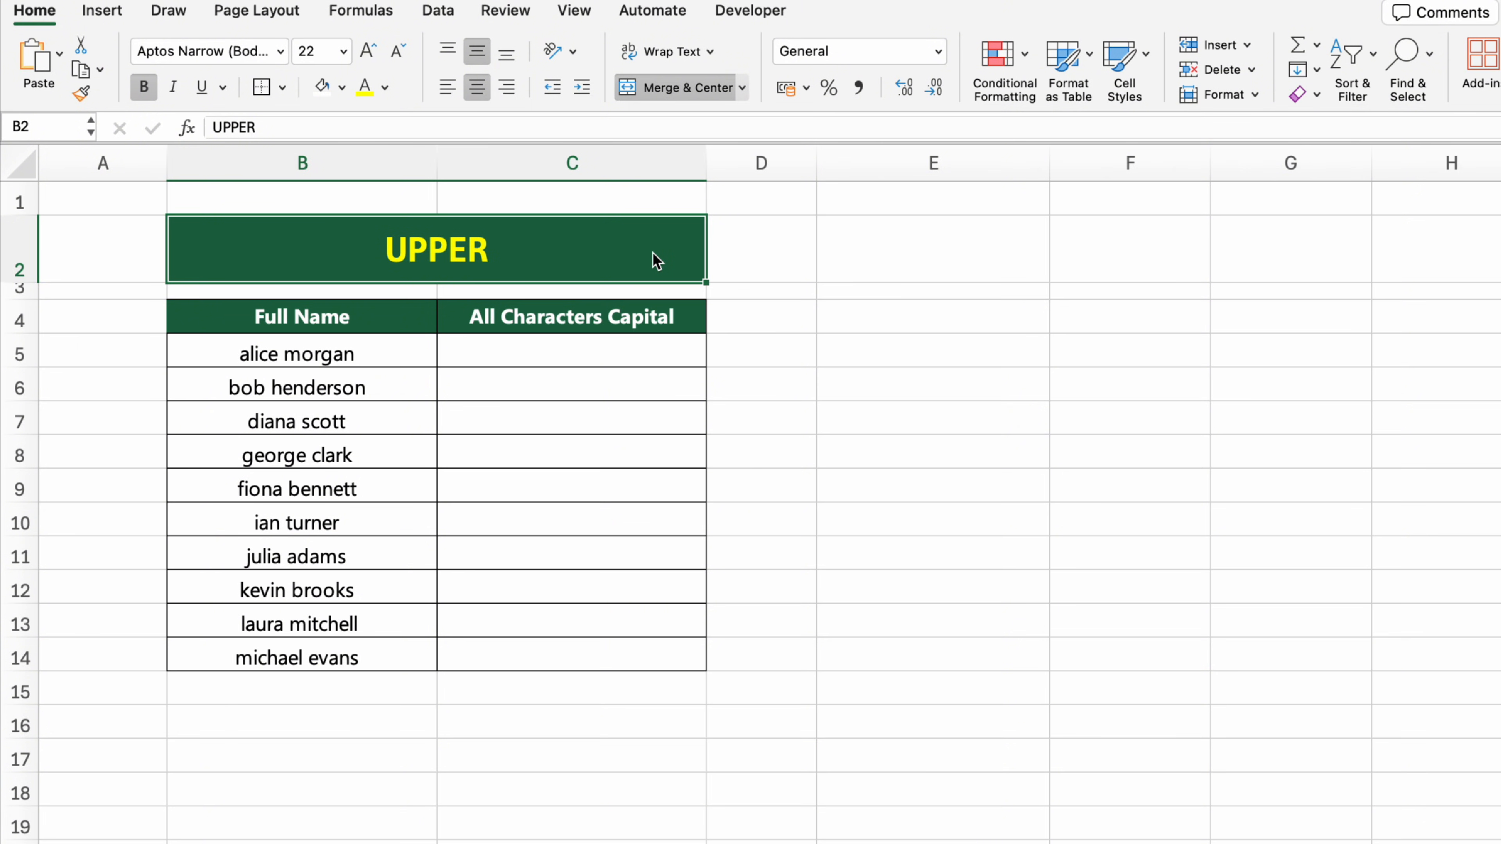
Step: Convert the first full name to all capitals in cell C5 with the formula =UPPER(B5)
left_click(655, 358)
type("=")
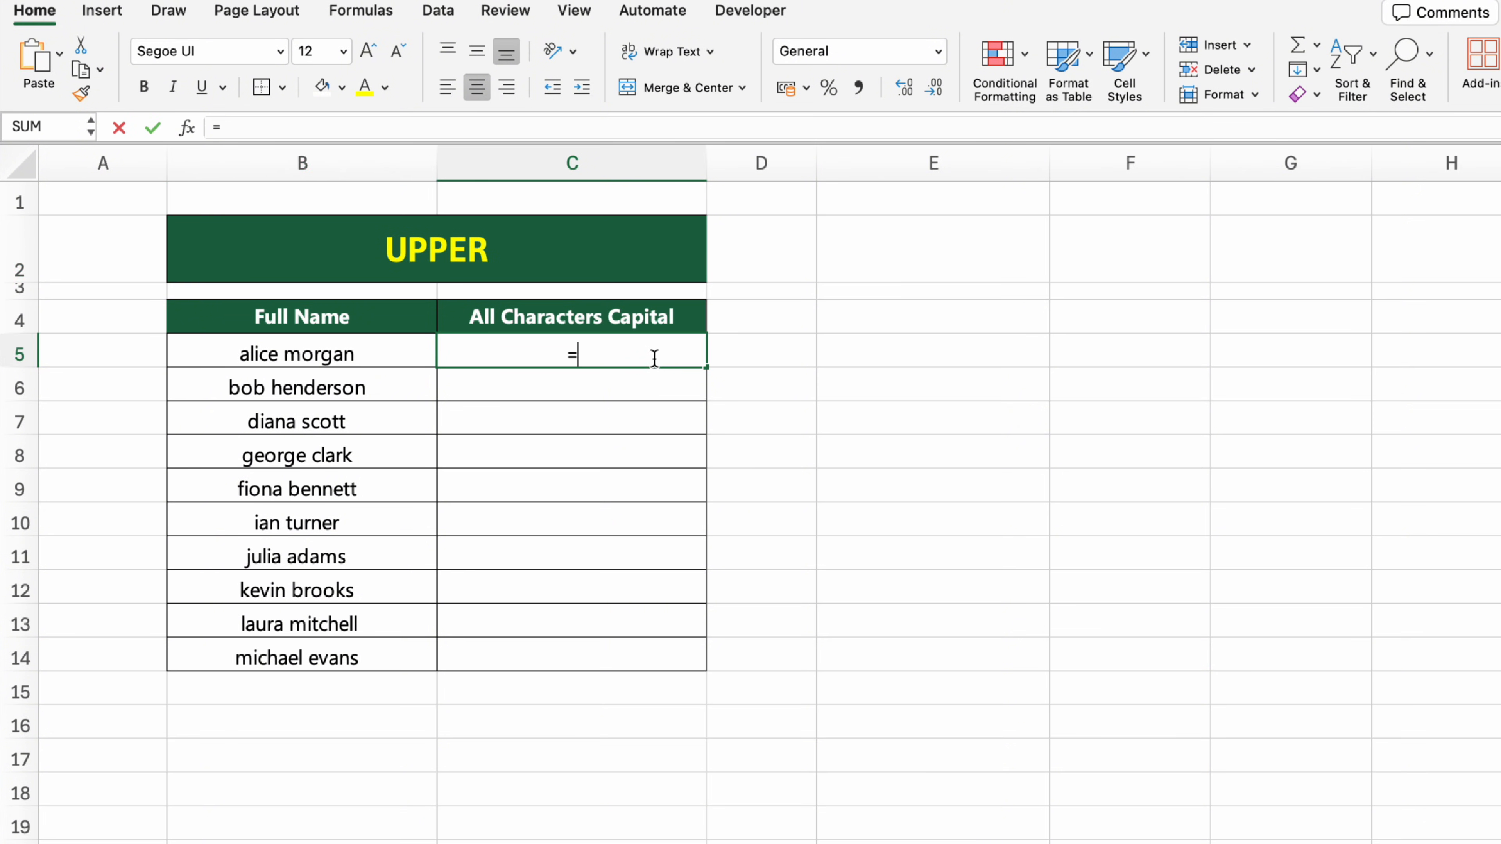
type("UPPER(")
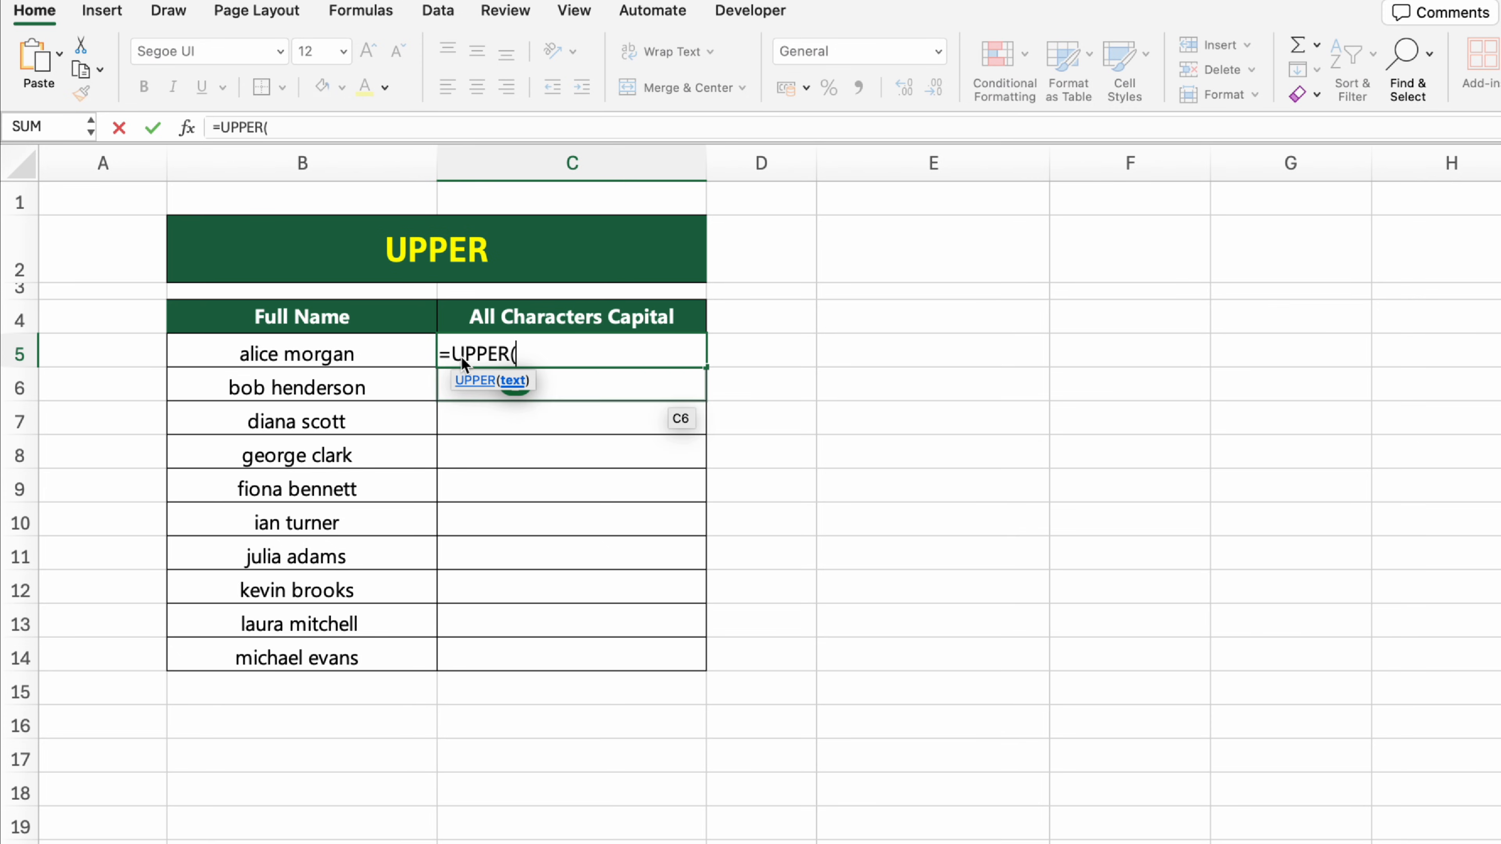
left_click(396, 350)
type(")")
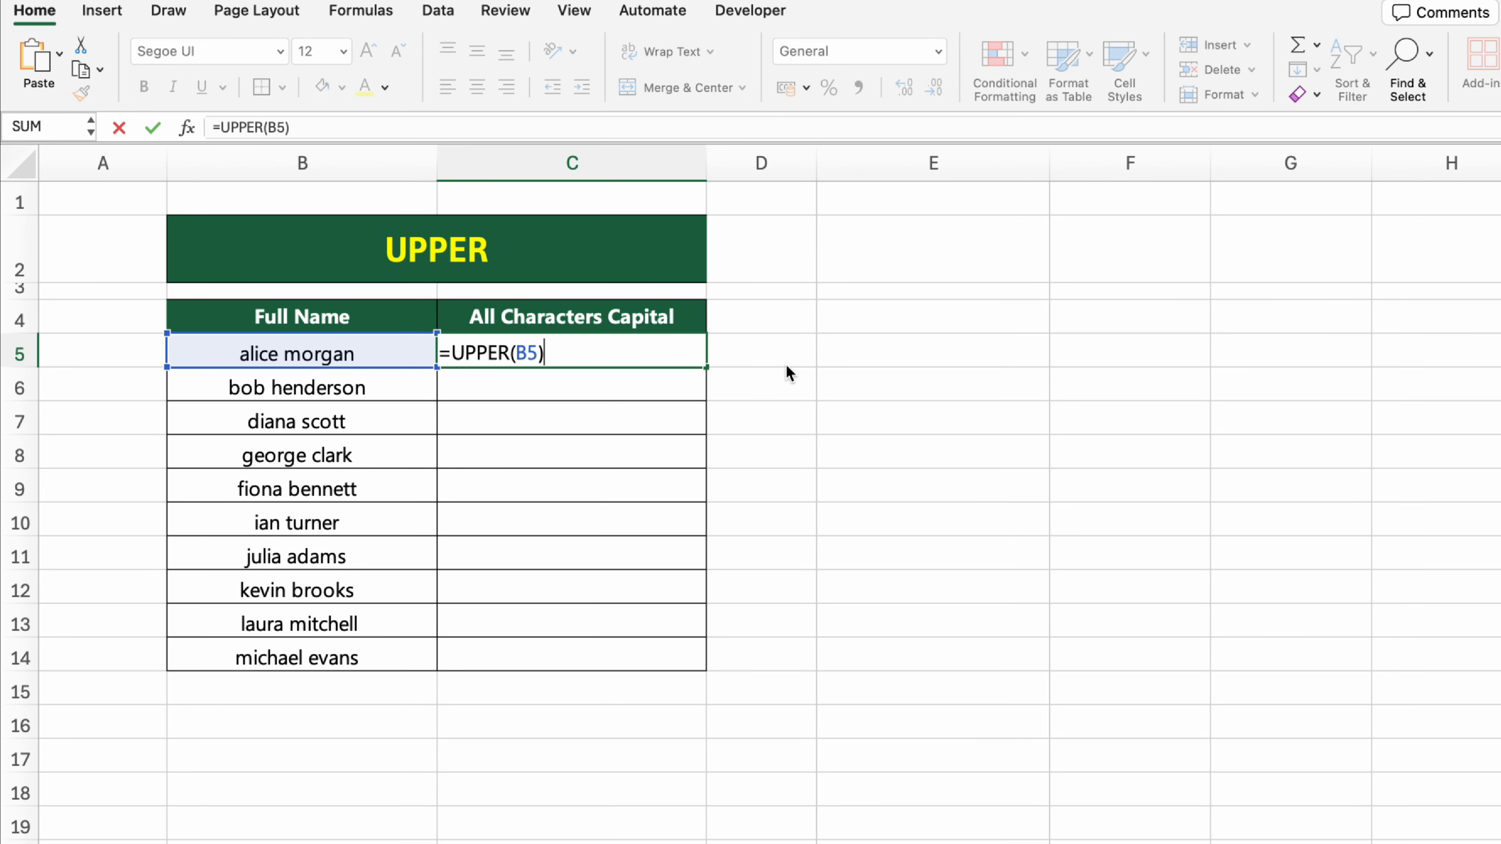
key("Return")
Step: Fill the UPPER formula from C5 down to C14 in the All Characters Capital column
left_click(688, 342)
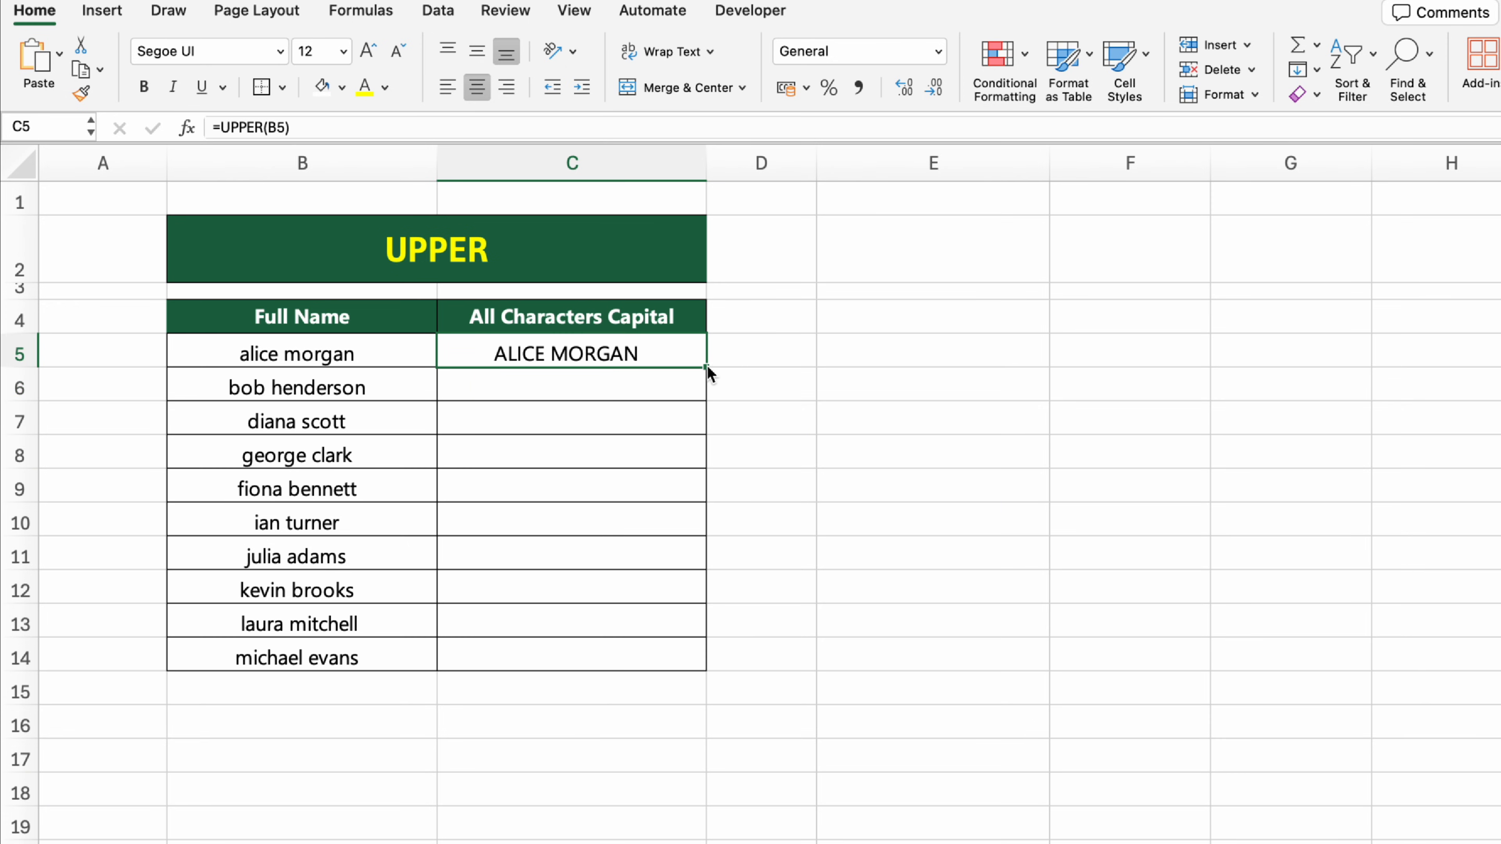
left_click_drag(707, 371, 705, 659)
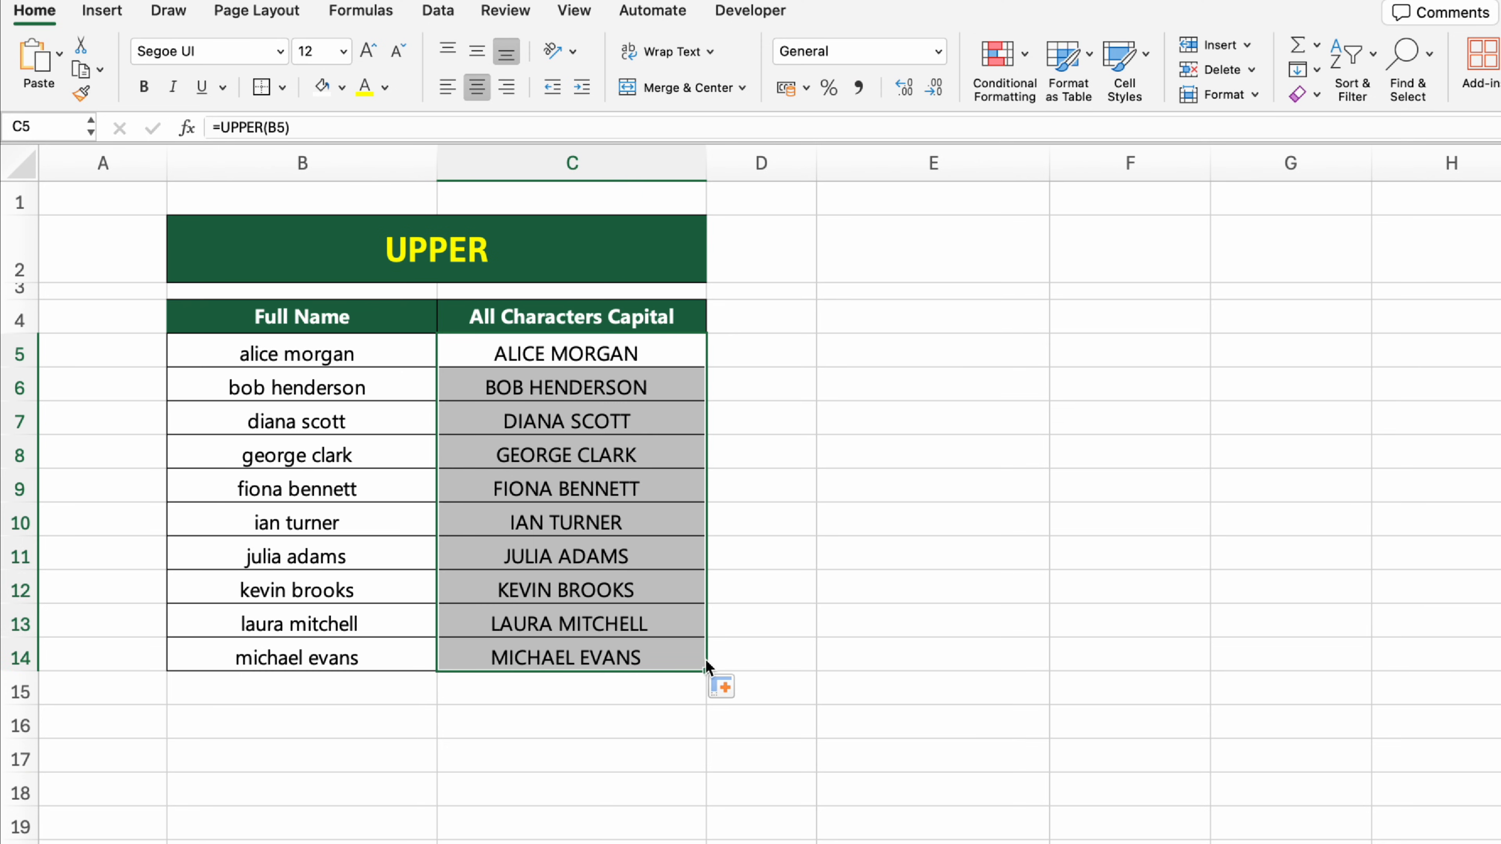
left_click(981, 660)
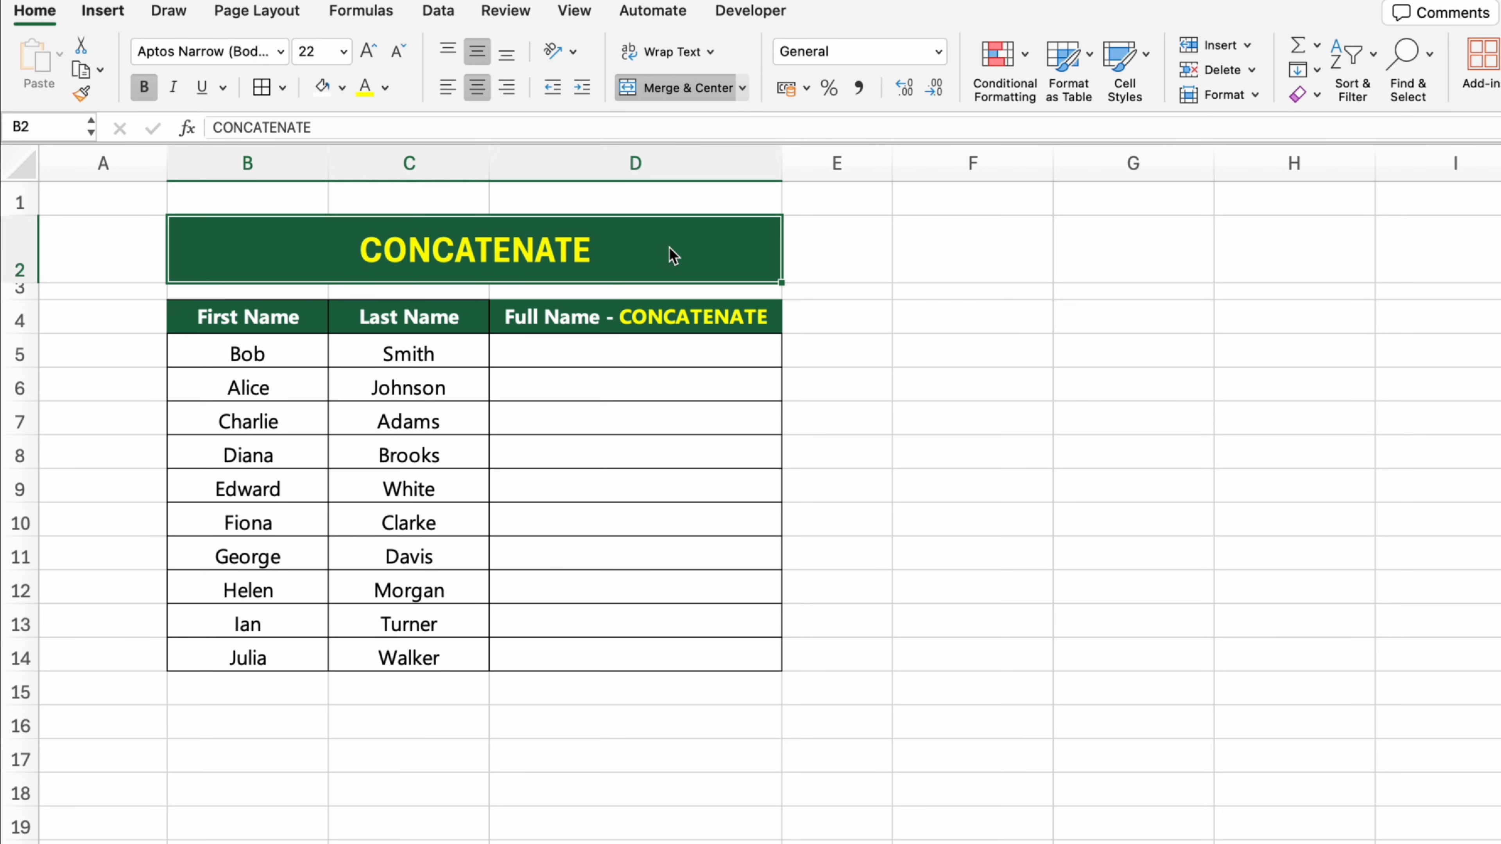
Step: Join the first and last name with a space in cell D5 using the formula =CONCATENATE(B5, " ", C5)
left_click(773, 324)
left_click(772, 353)
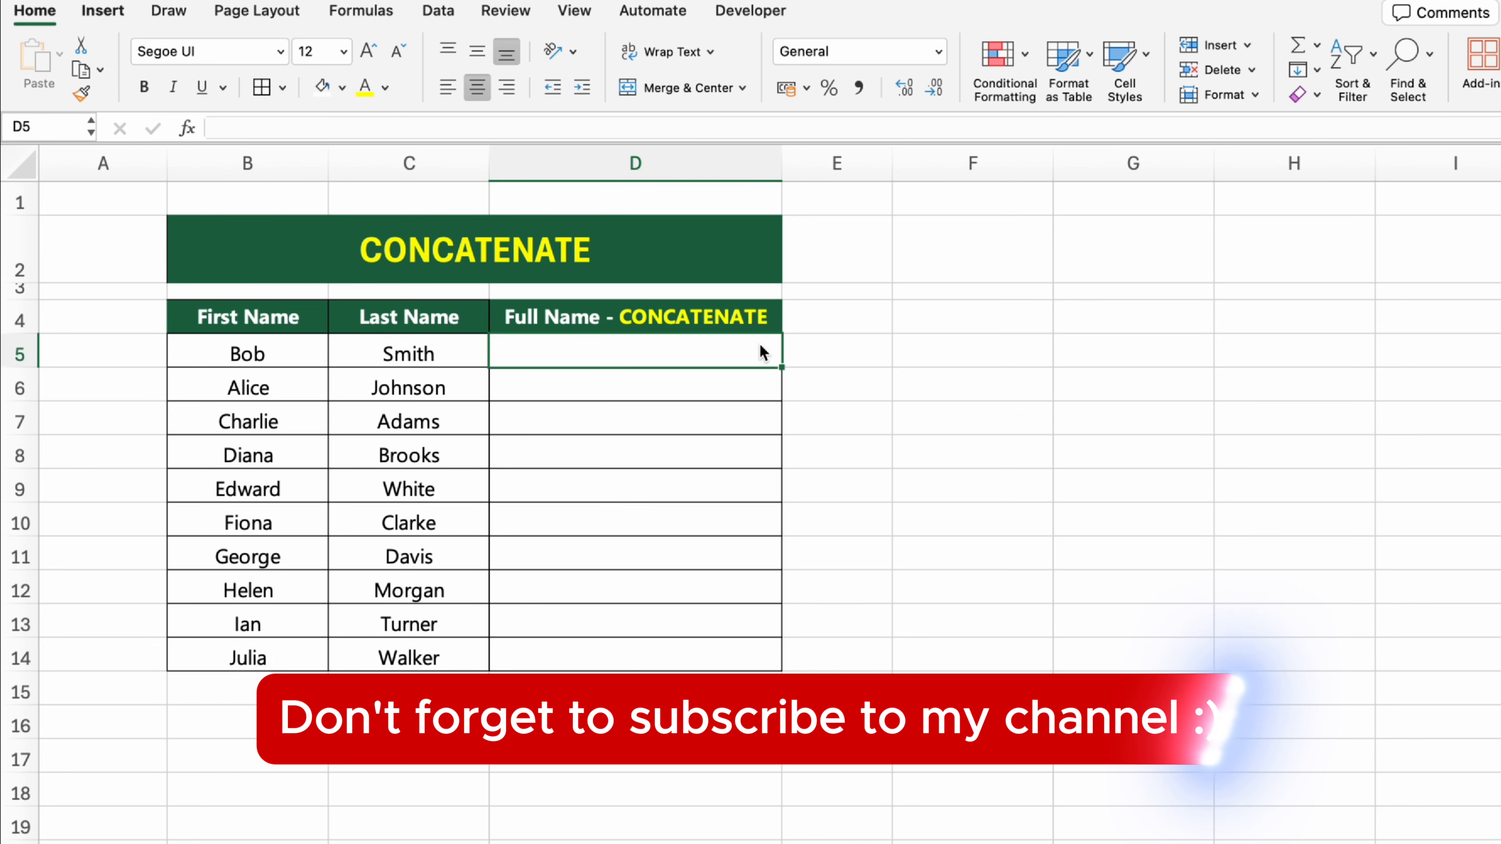
type("=CONCATEN")
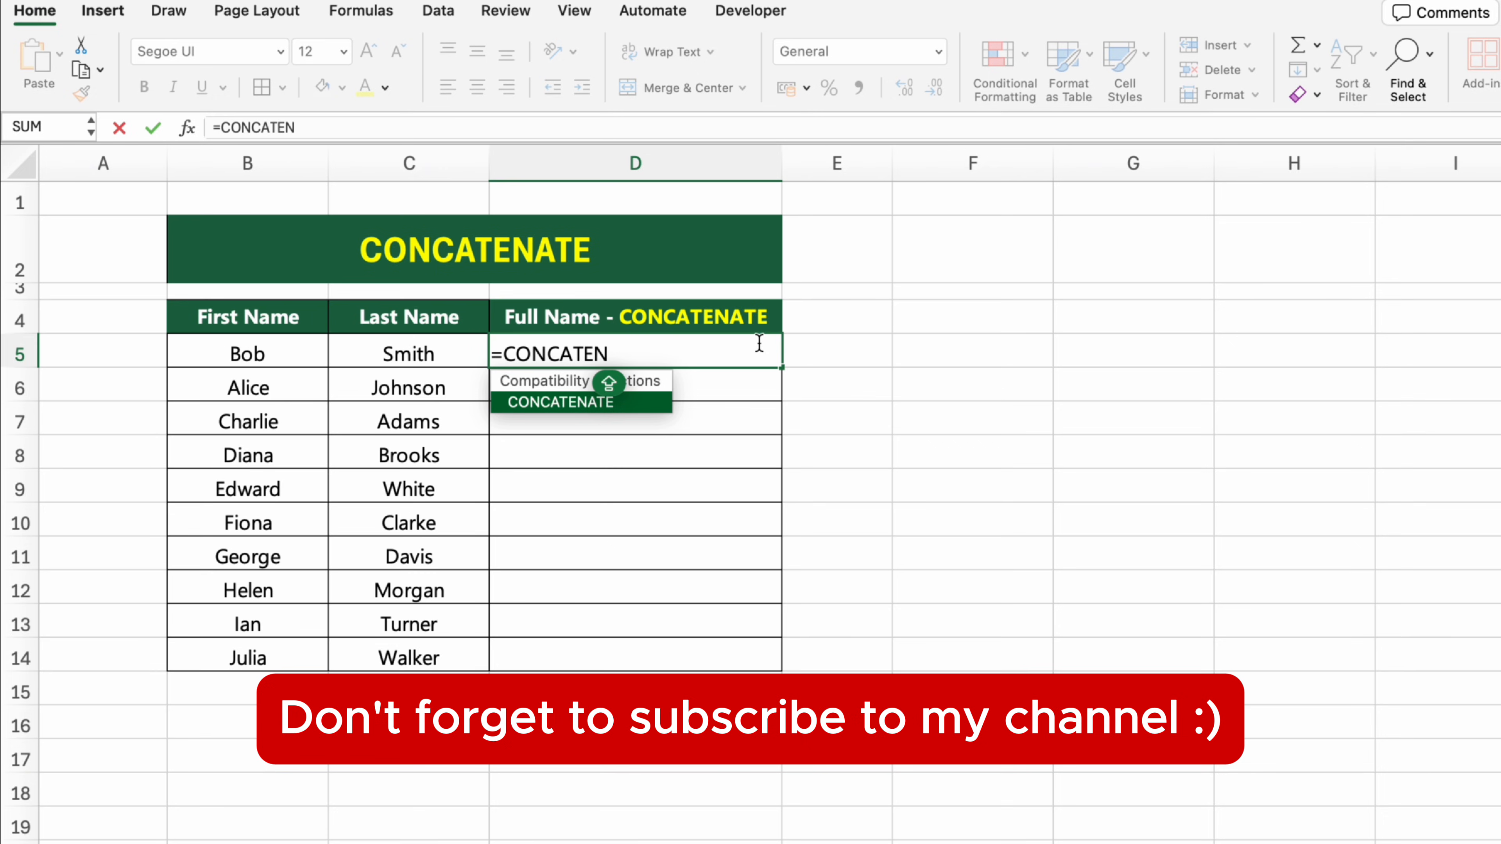
type("ATE(")
left_click(313, 358)
type(", ")
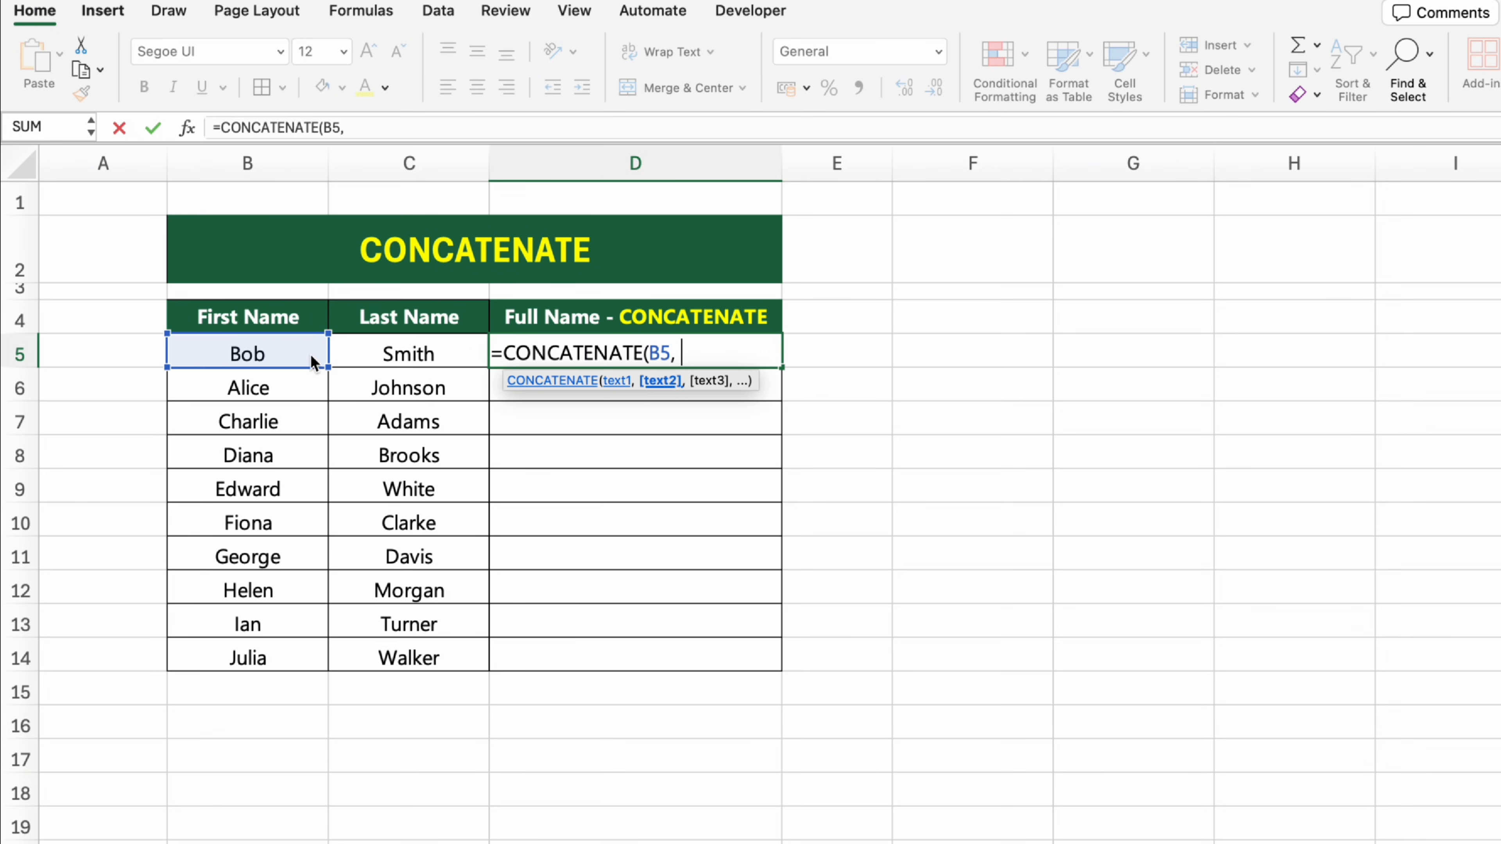
type("\" \",")
left_click(395, 353)
type(")")
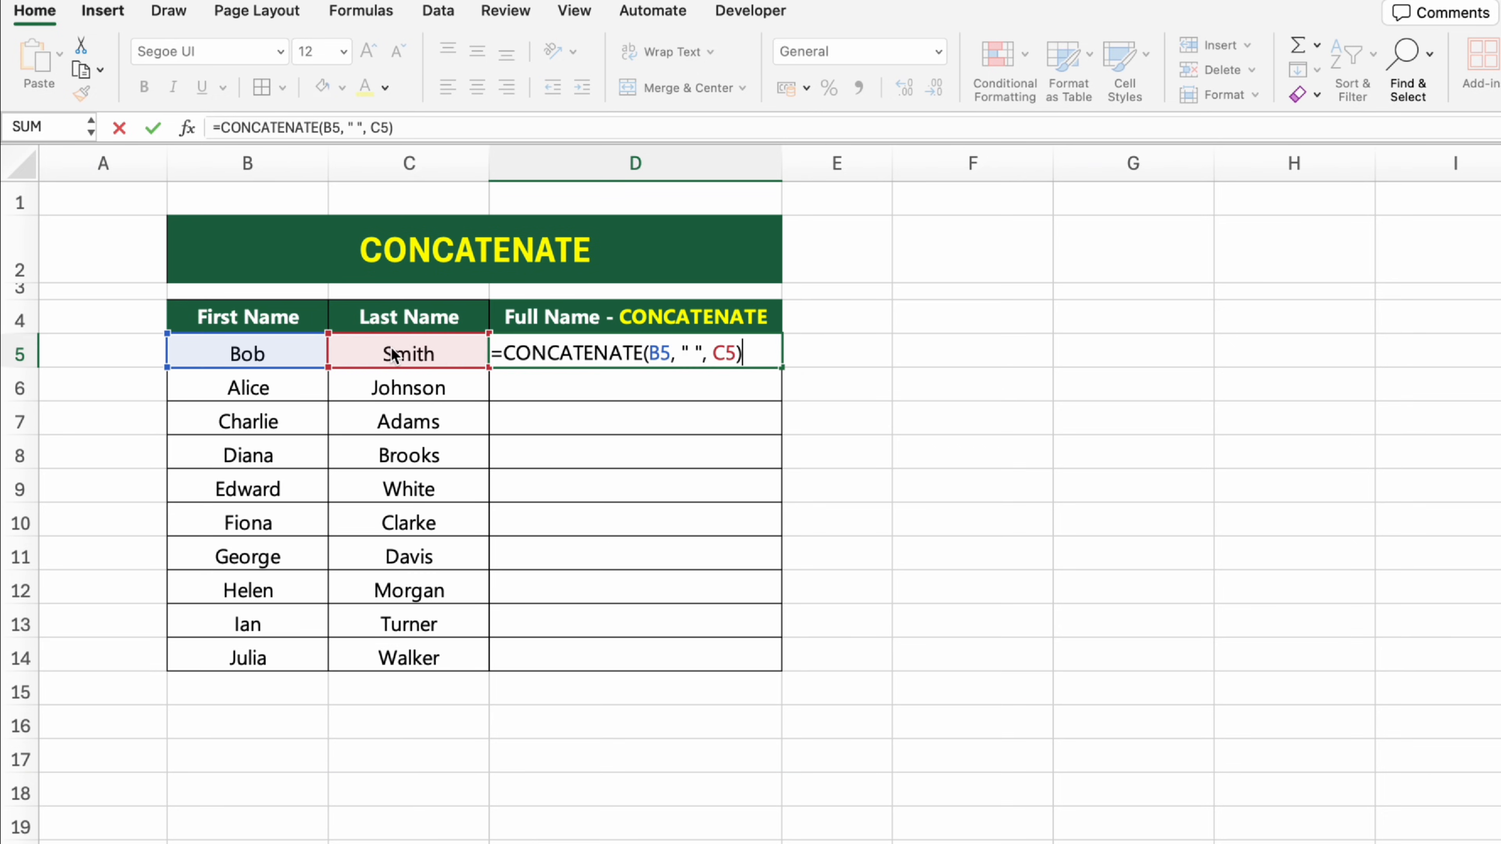
key("Return")
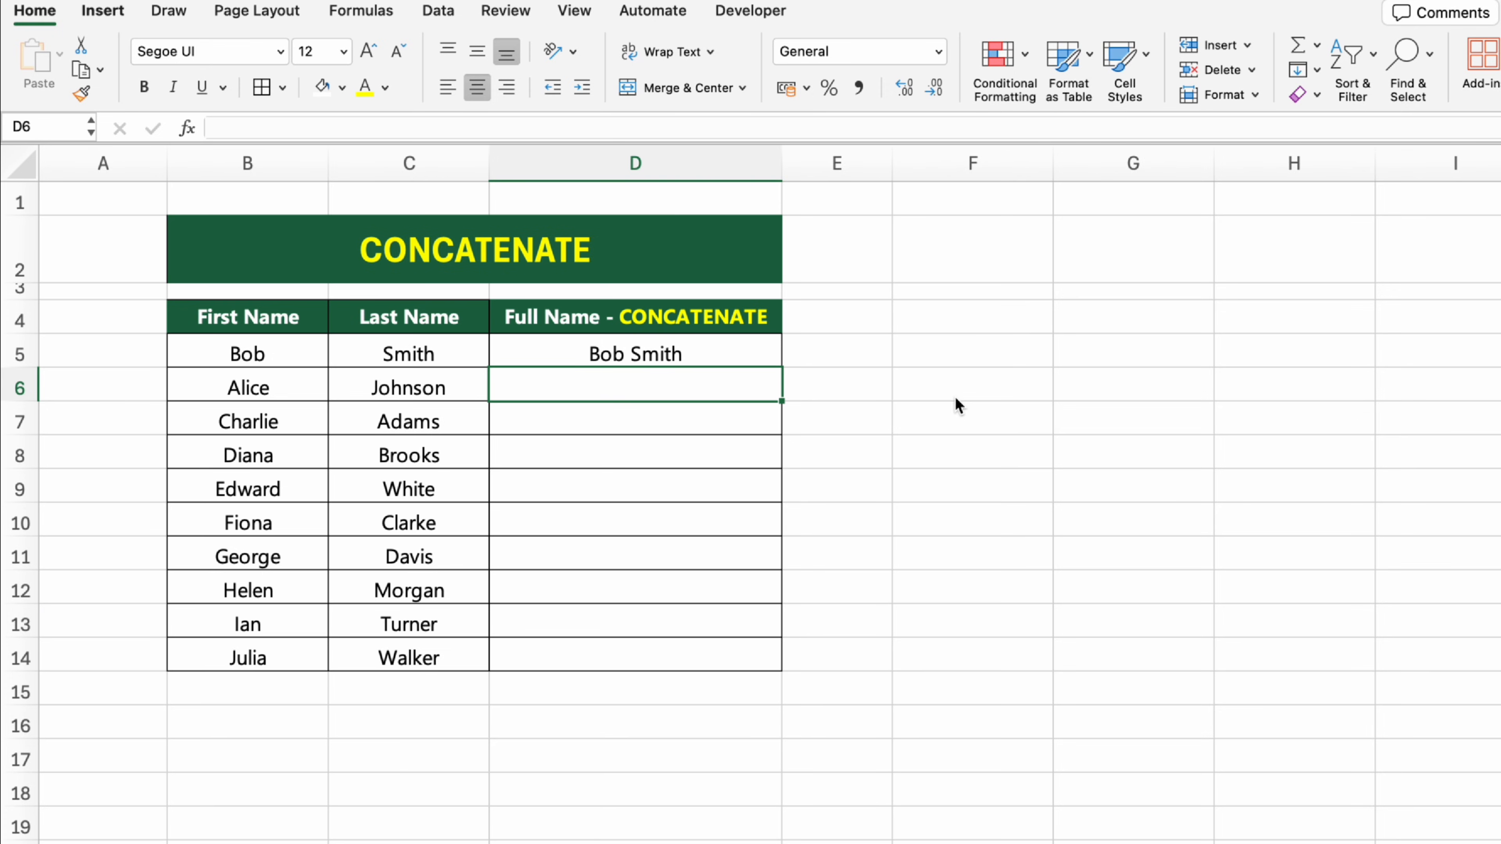
Step: Join the first and last name with a spaced comma in cell D6 using the formula =CONCATENATE(B6, " , ", C6)
type("=CONCATENATE")
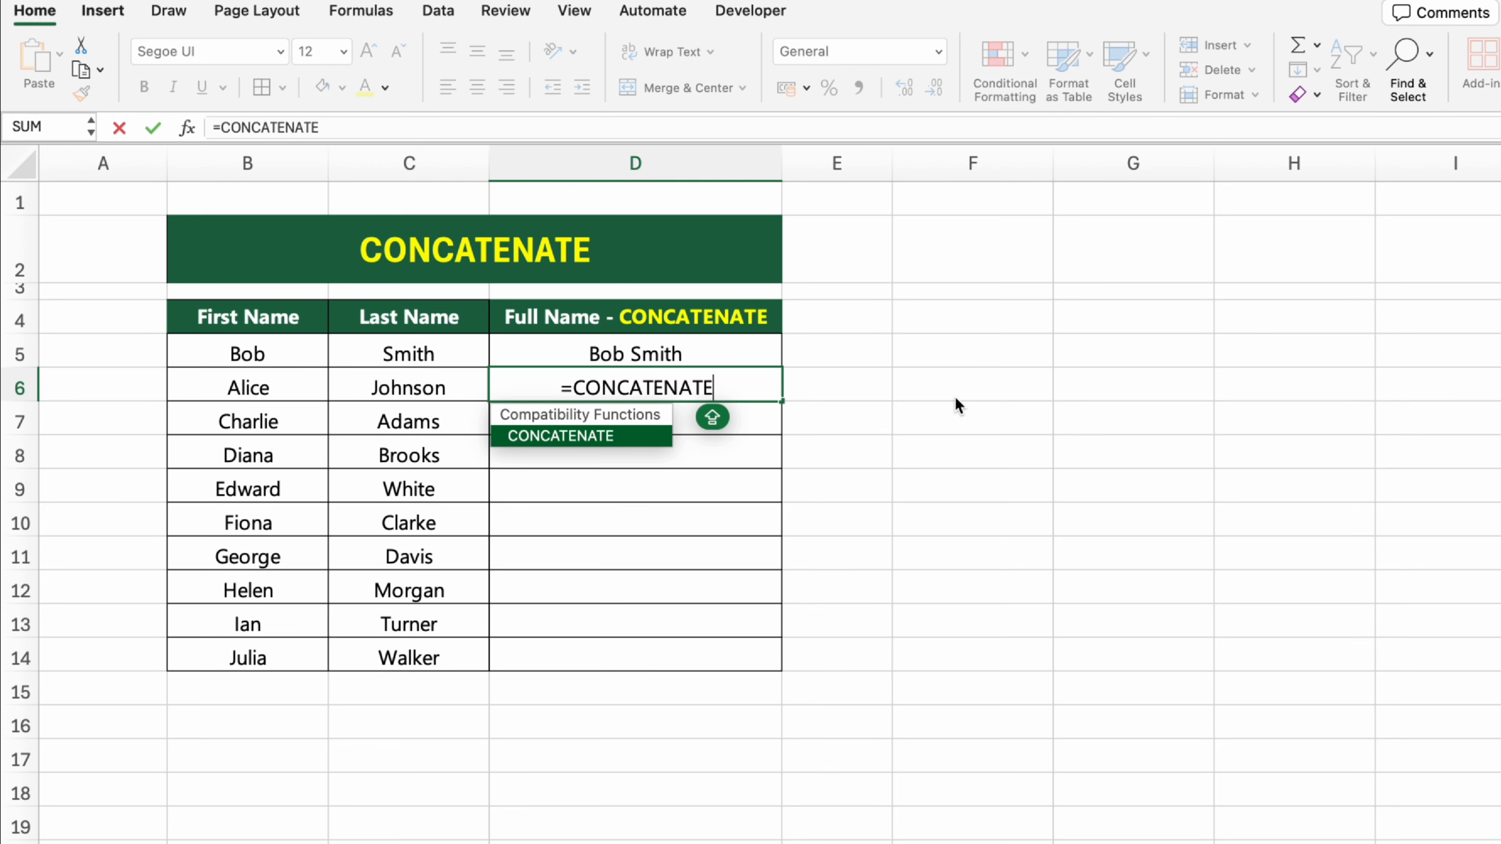
type("(")
left_click(314, 391)
type(", ")
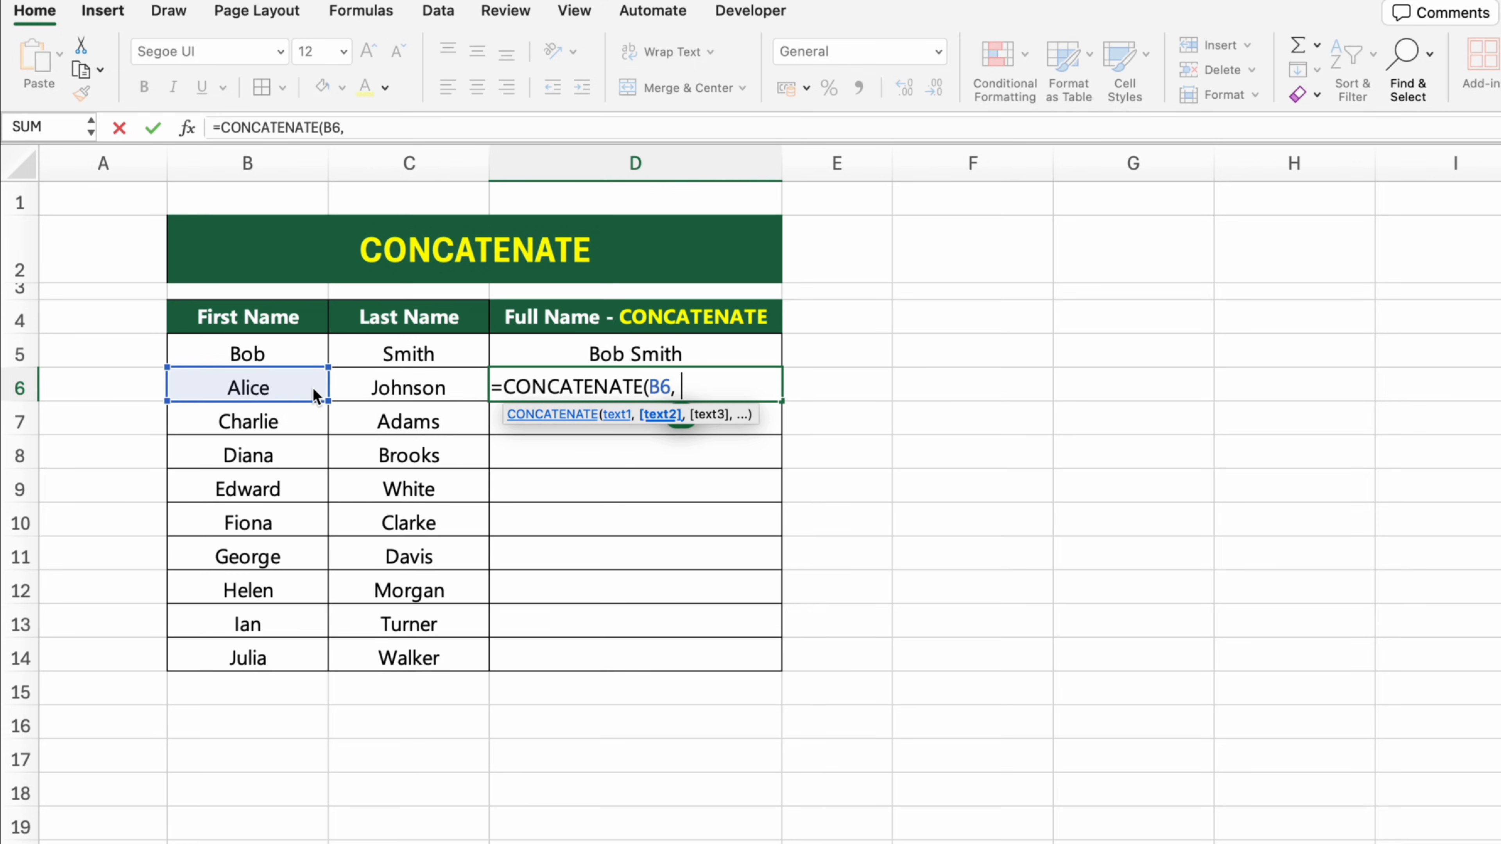
type("\" , \",")
left_click(374, 396)
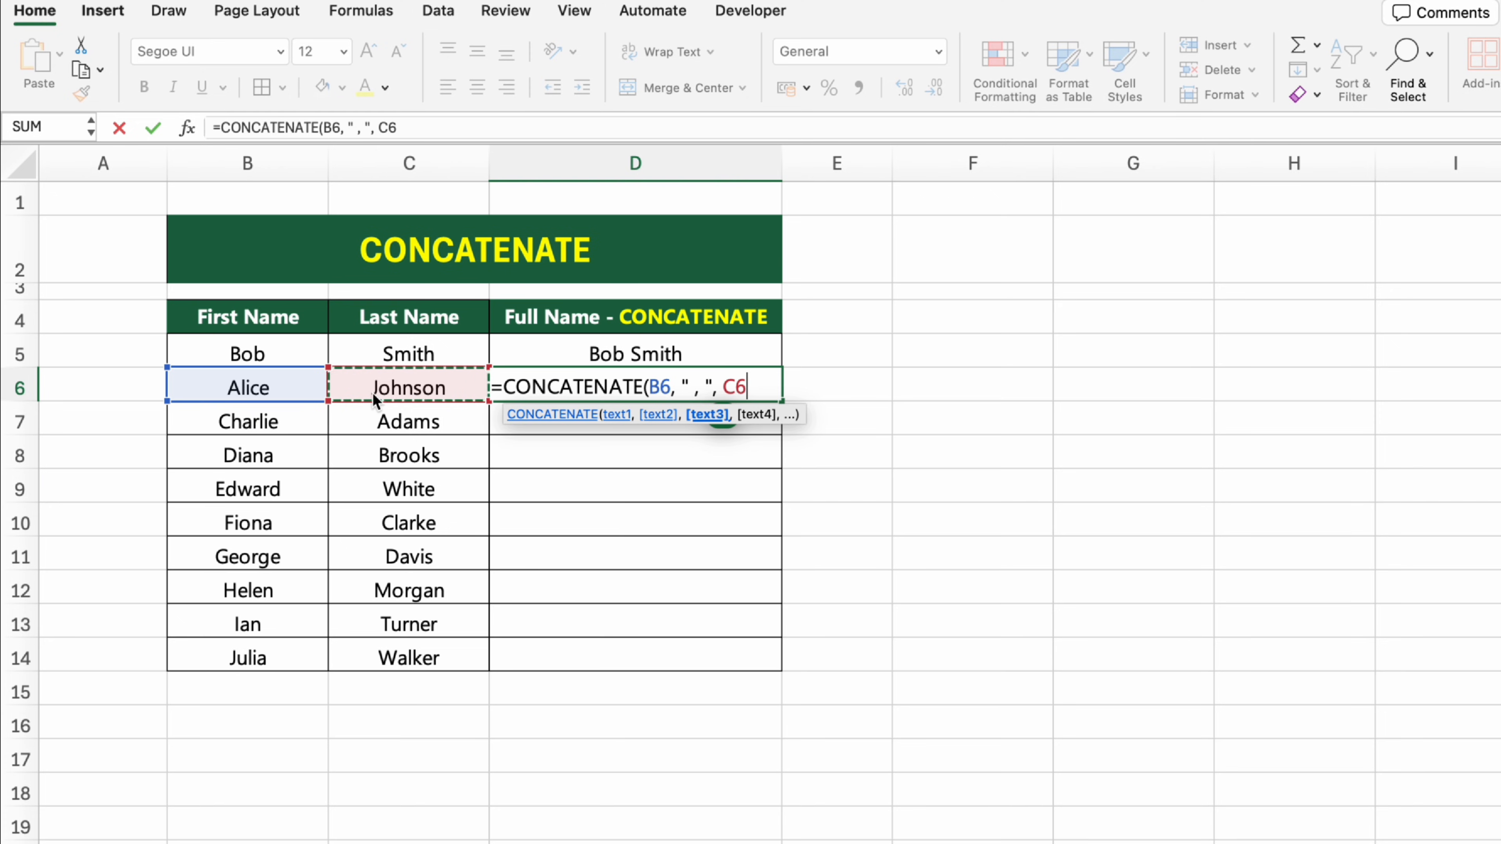
type(")")
key("Return")
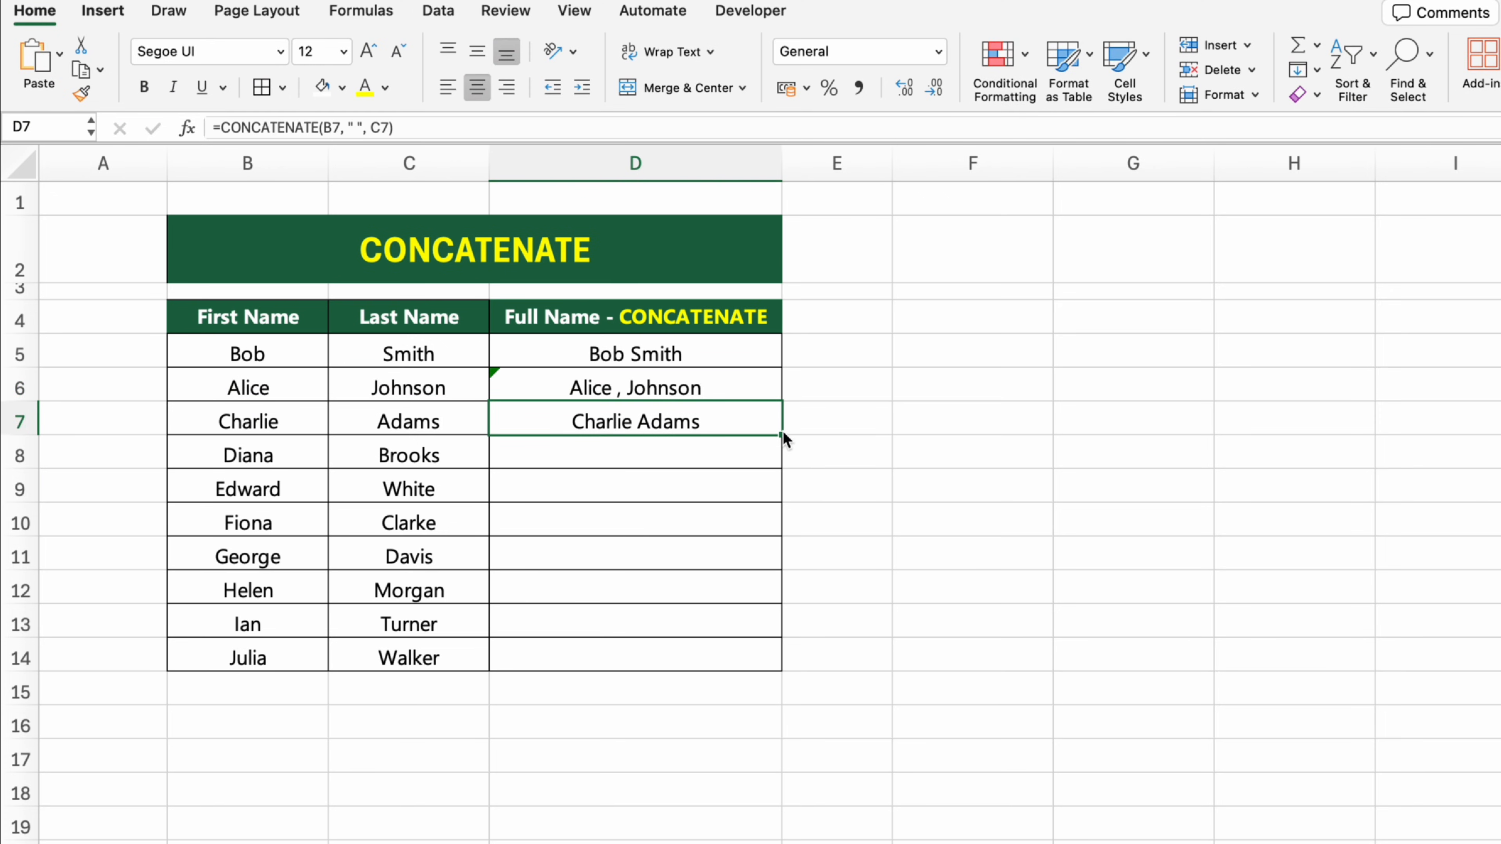
Step: Fill the space-separated CONCATENATE formula from D7 down to D14 in the Full Name column
left_click_drag(784, 437, 792, 672)
left_click(962, 671)
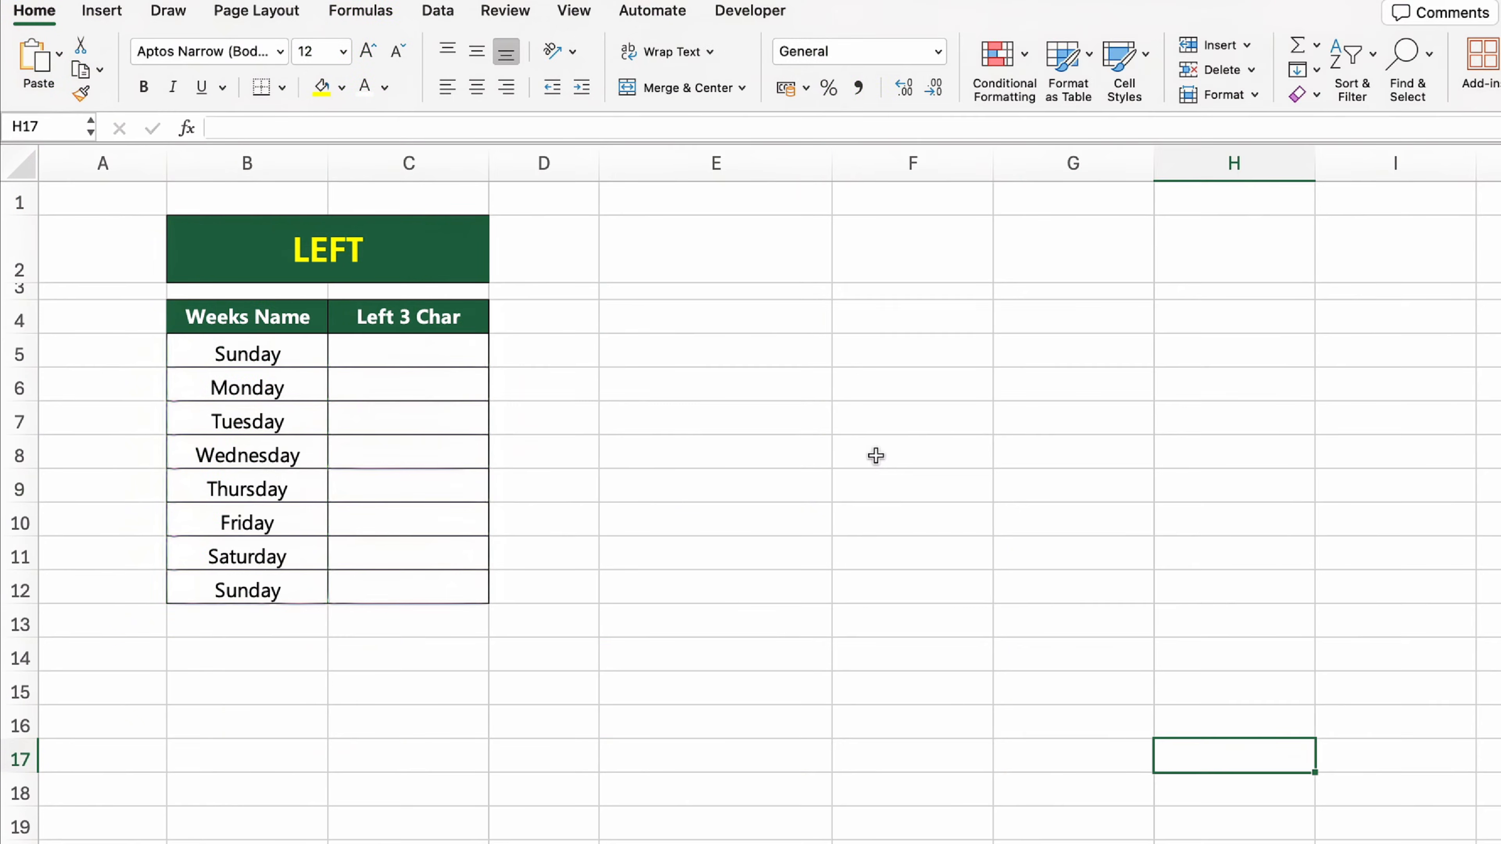
Step: Extract the first three characters of the weekday name in cell C5 using the formula =LEFT(B5,3)
left_click(421, 239)
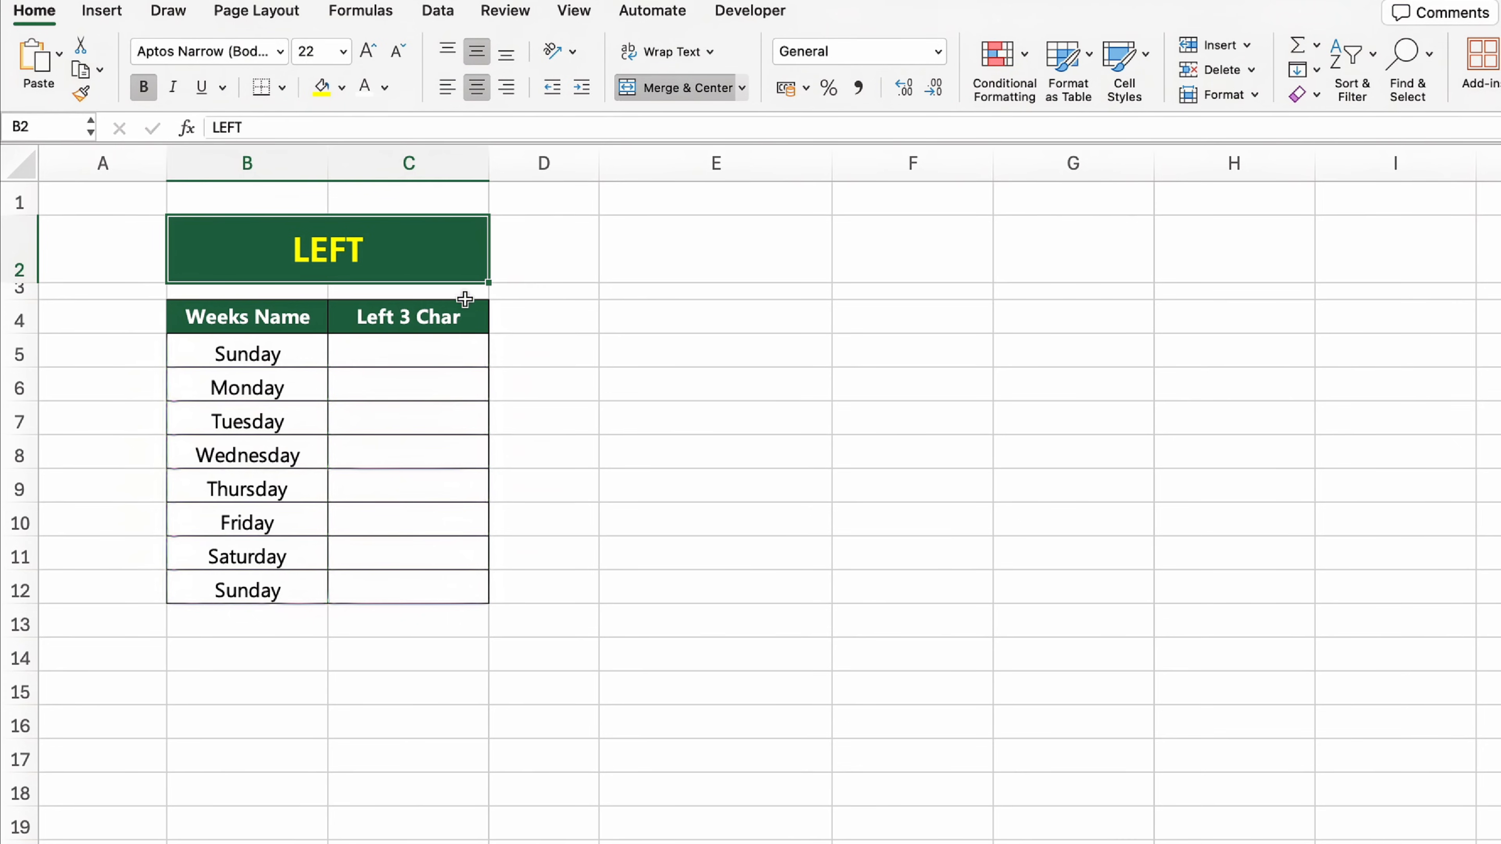
left_click(472, 320)
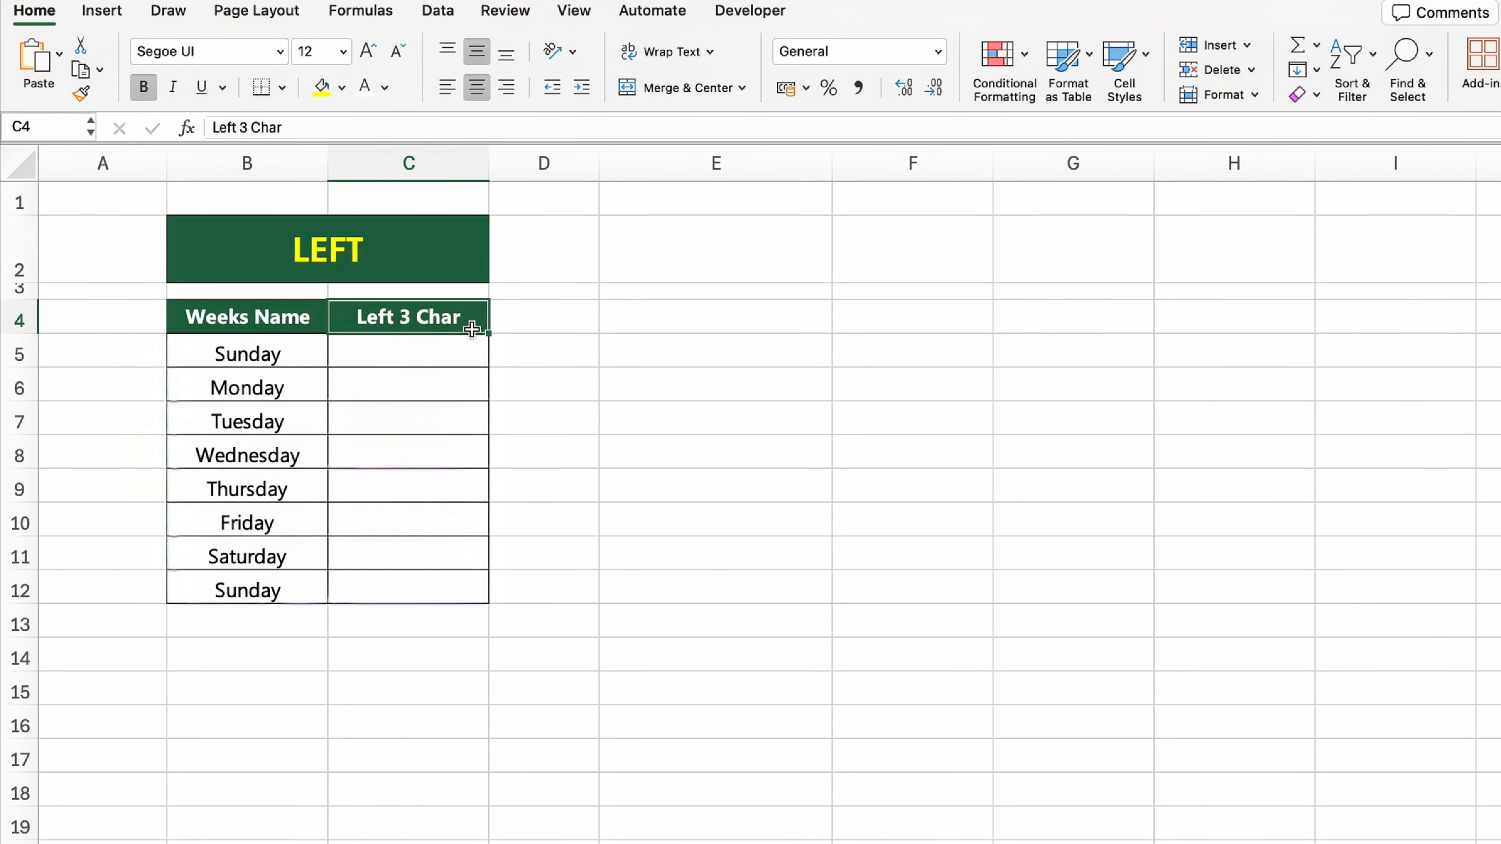
left_click(461, 359)
type("=")
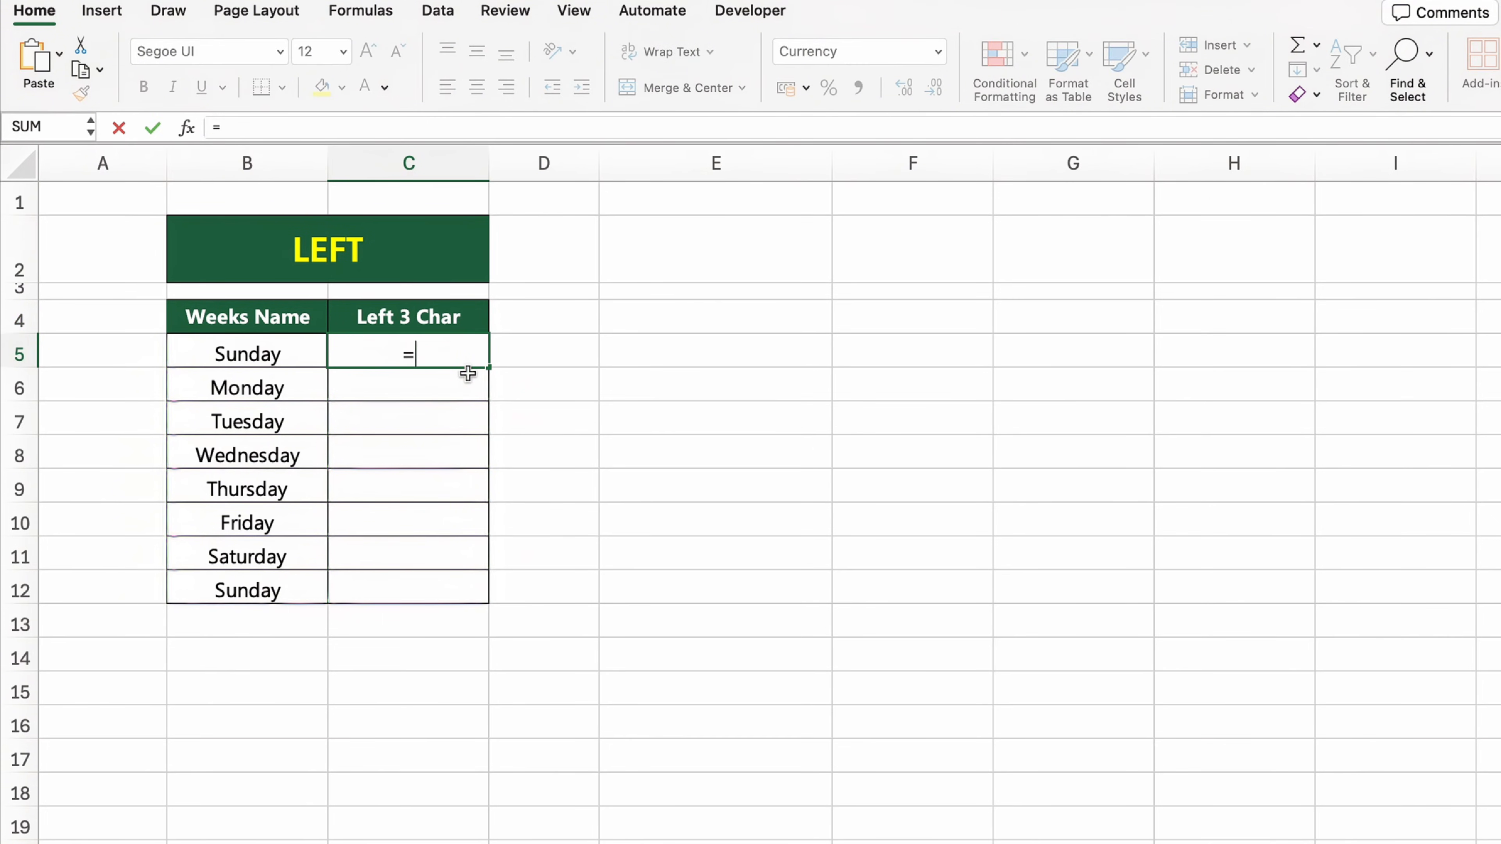
type("LEFT(")
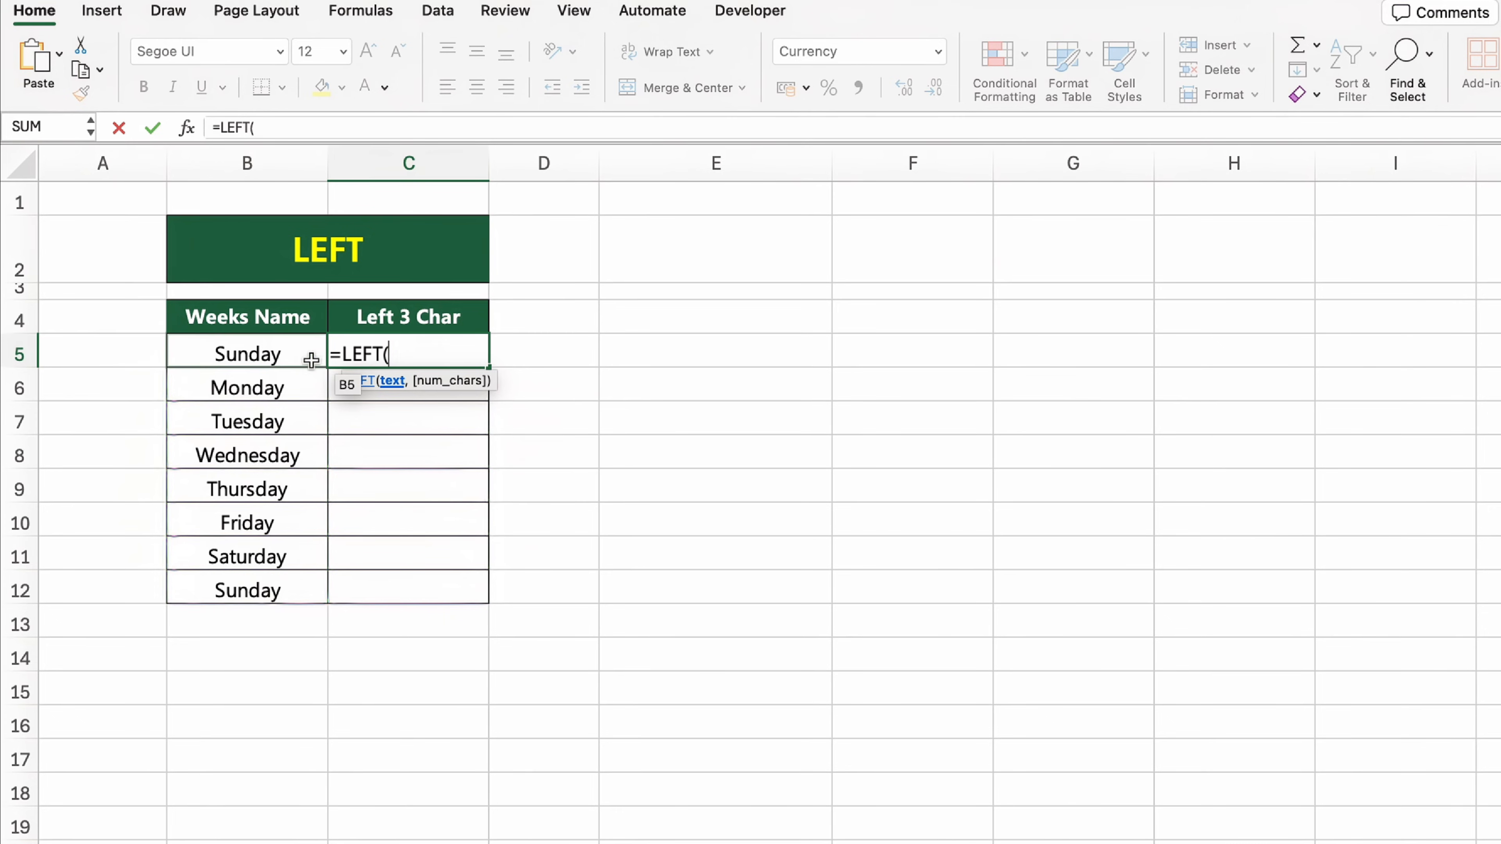
left_click(308, 352)
type(",3)")
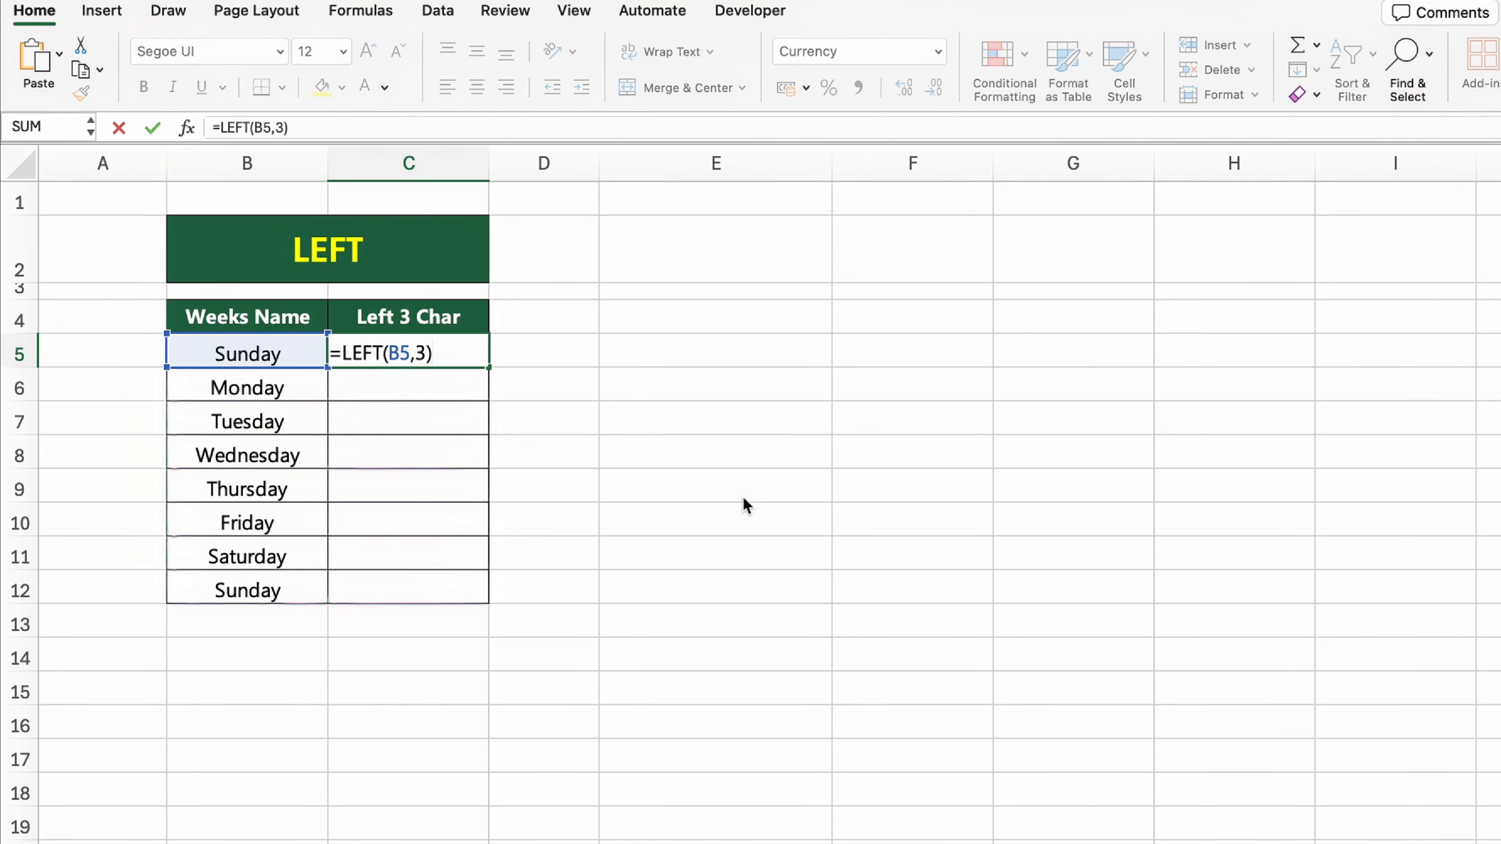
key("Return")
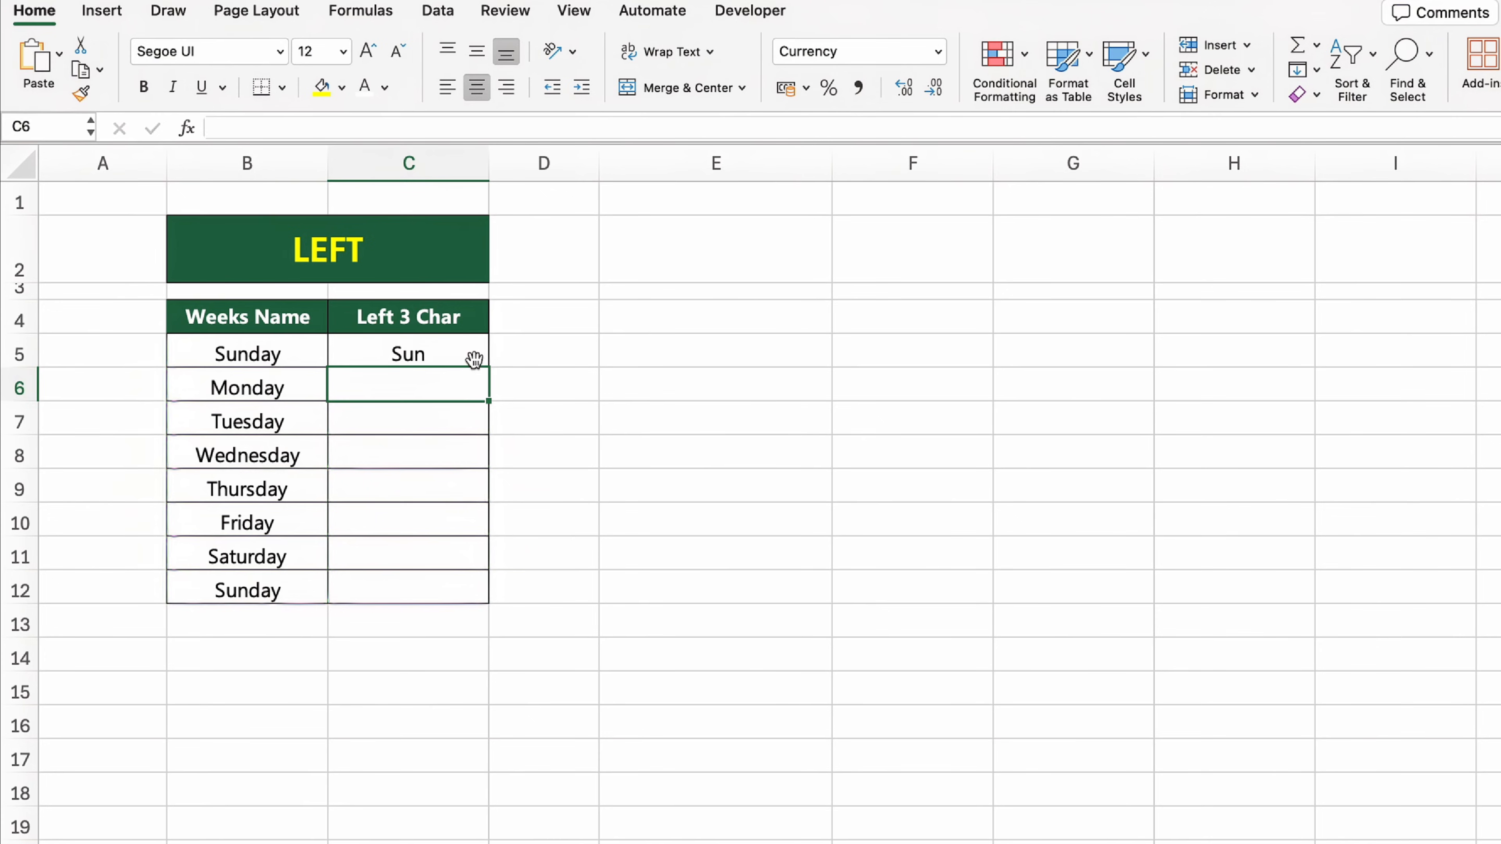
Step: Fill the LEFT formula from C5 down to C12 in the Left 3 Char column
left_click(474, 358)
left_click_drag(488, 367, 487, 589)
left_click(691, 515)
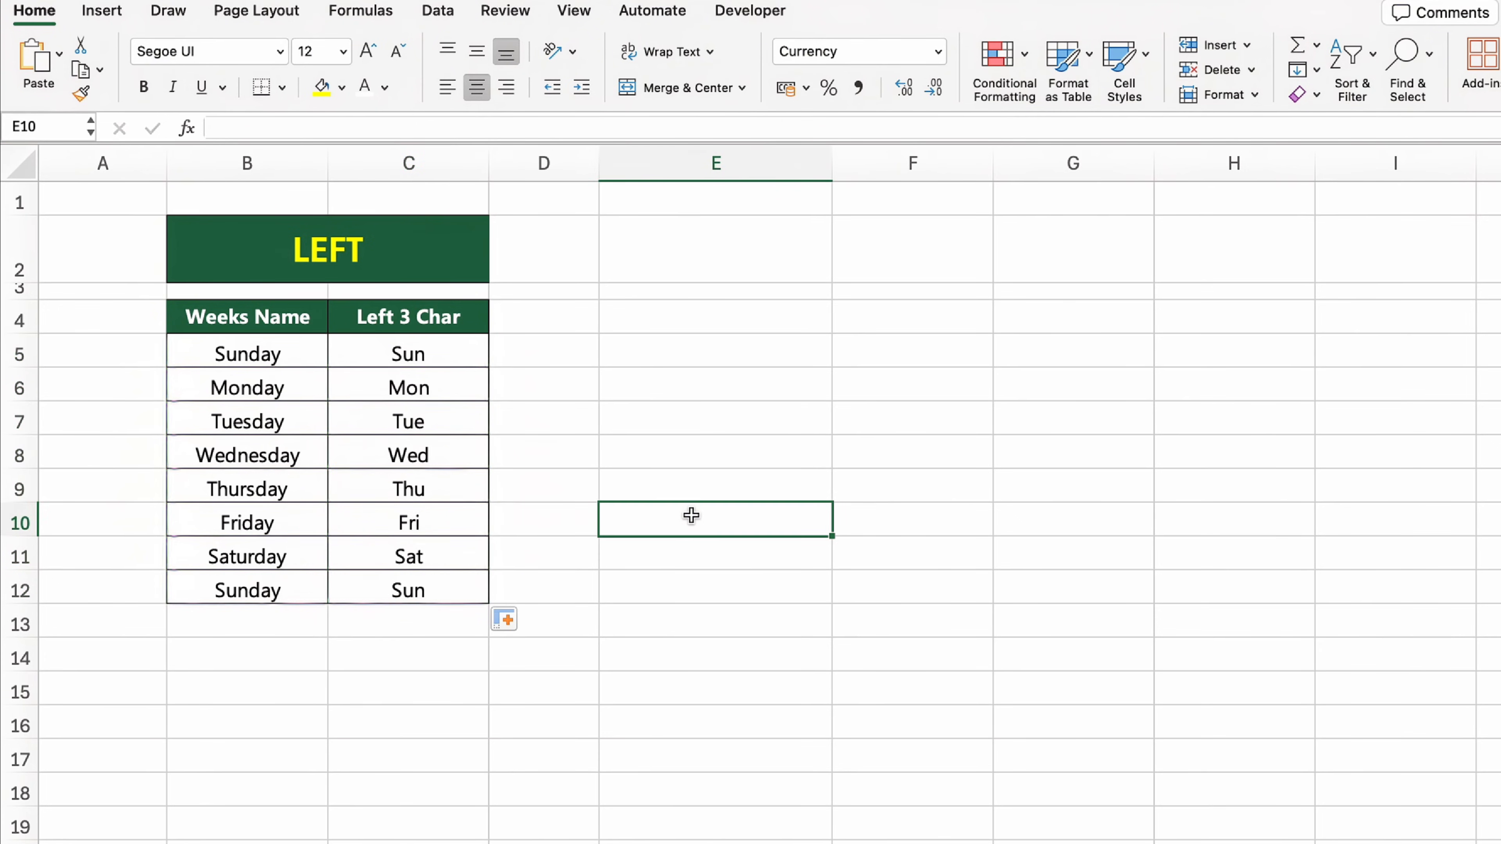
left_click(815, 669)
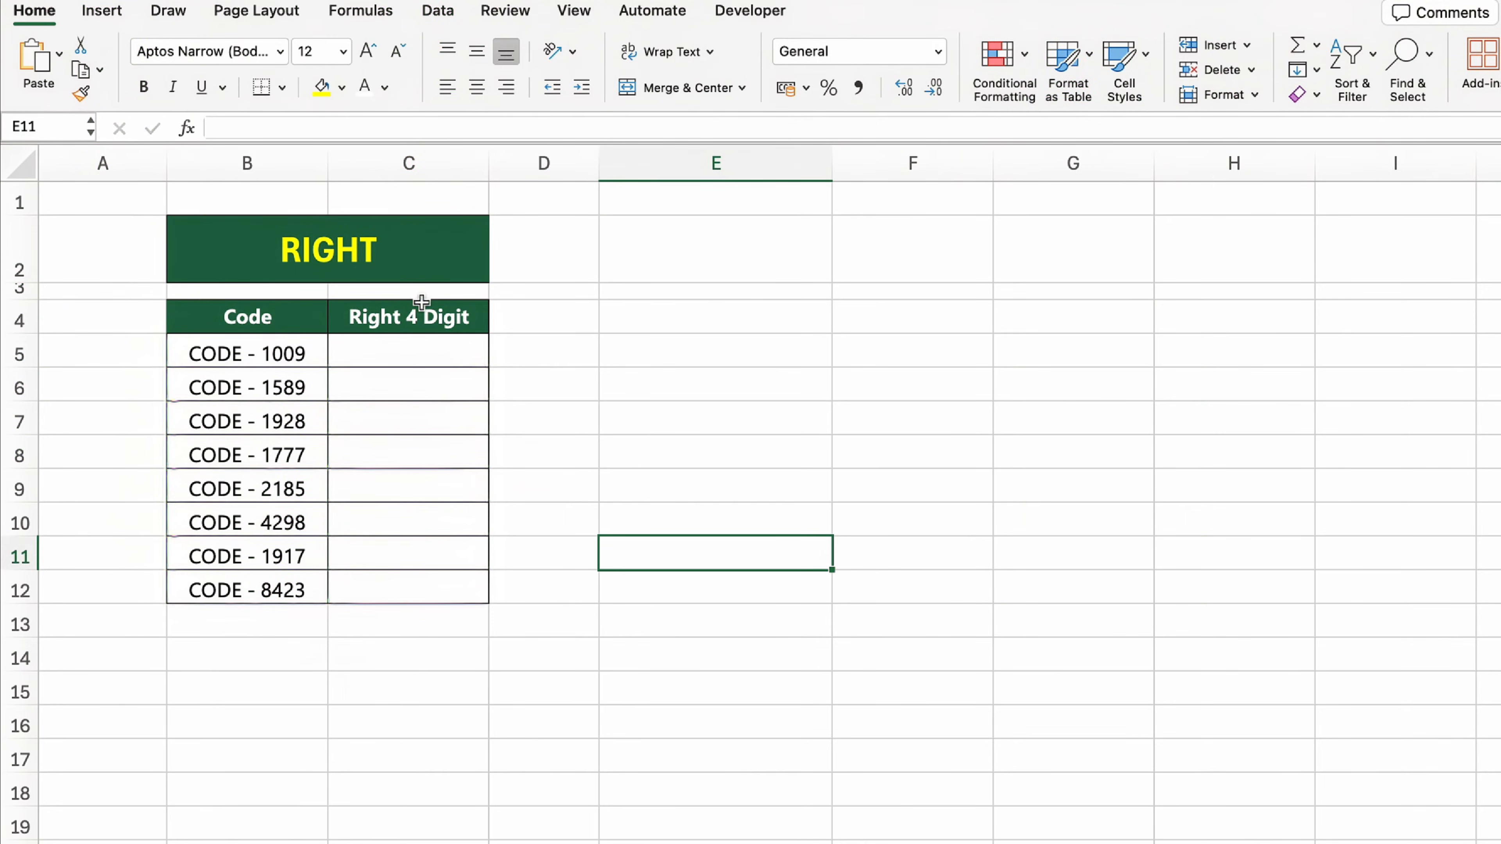
Step: On the RIGHT sheet, extract the last four digits of the code in cell C5 using the formula =RIGHT(B5,4)
left_click(416, 239)
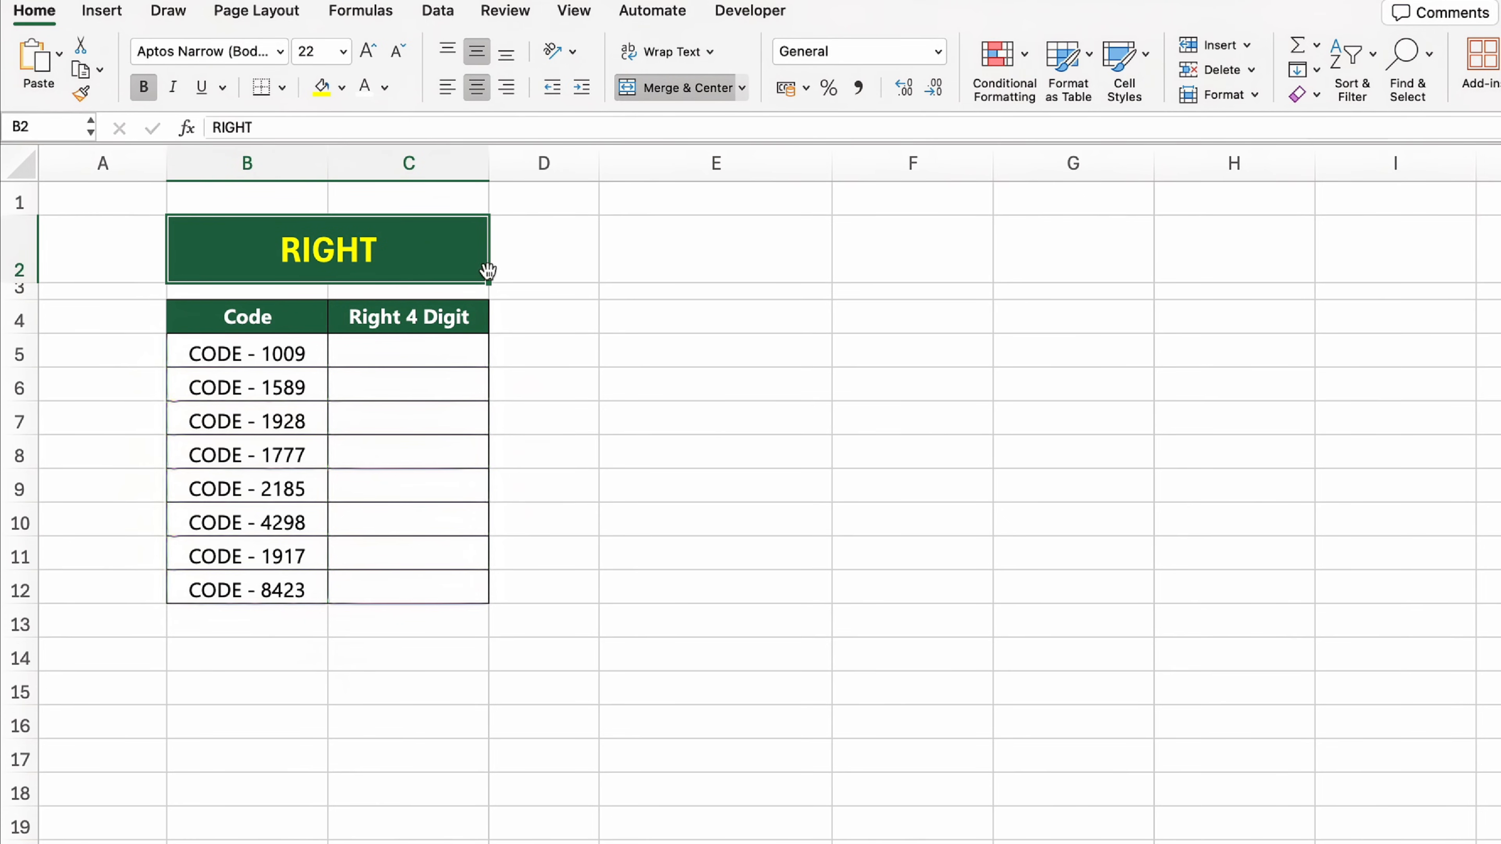
left_click(463, 317)
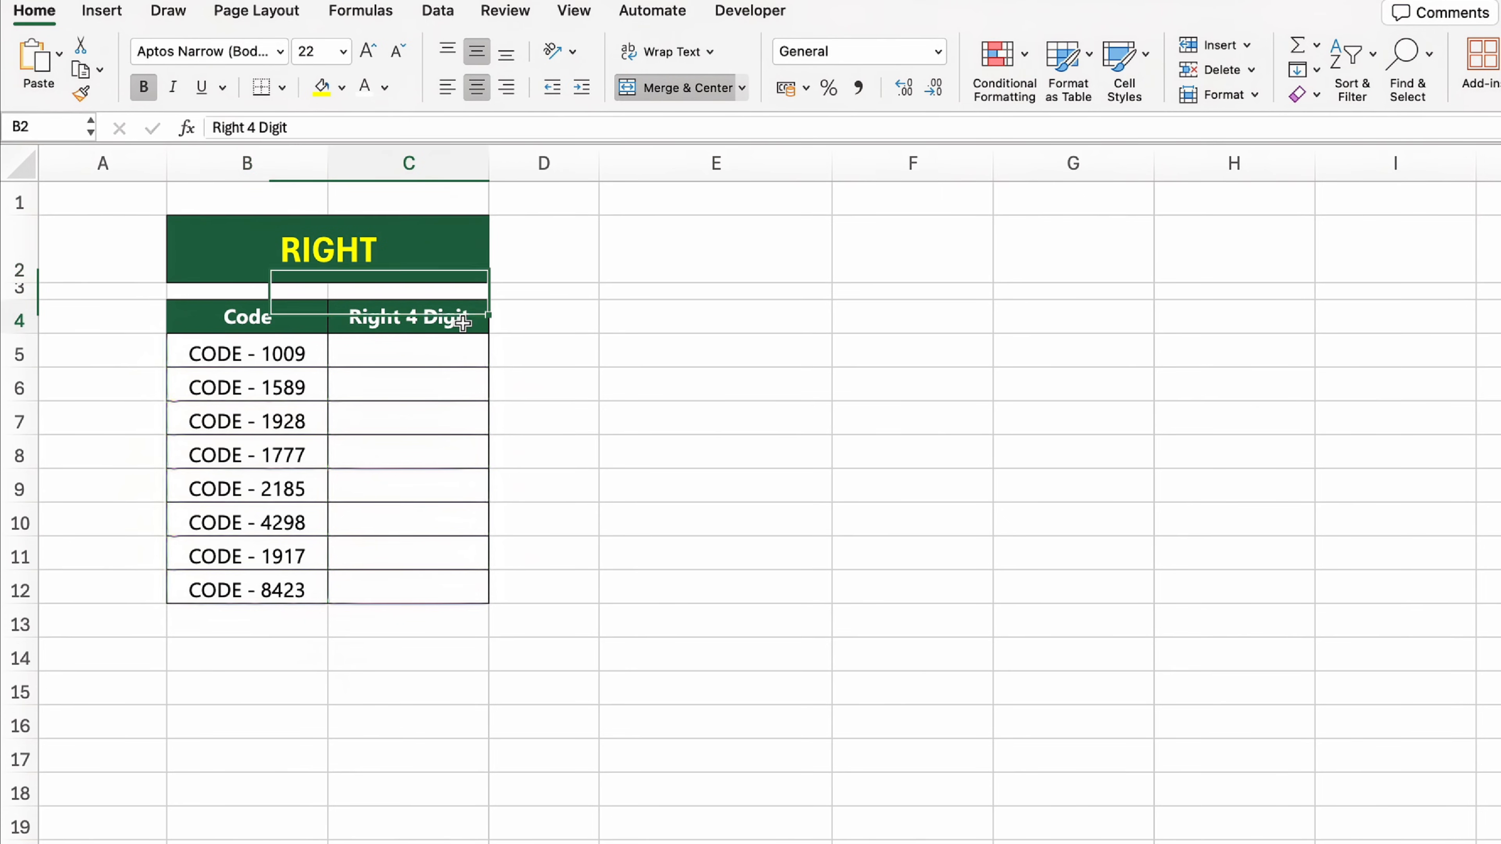
left_click(476, 368)
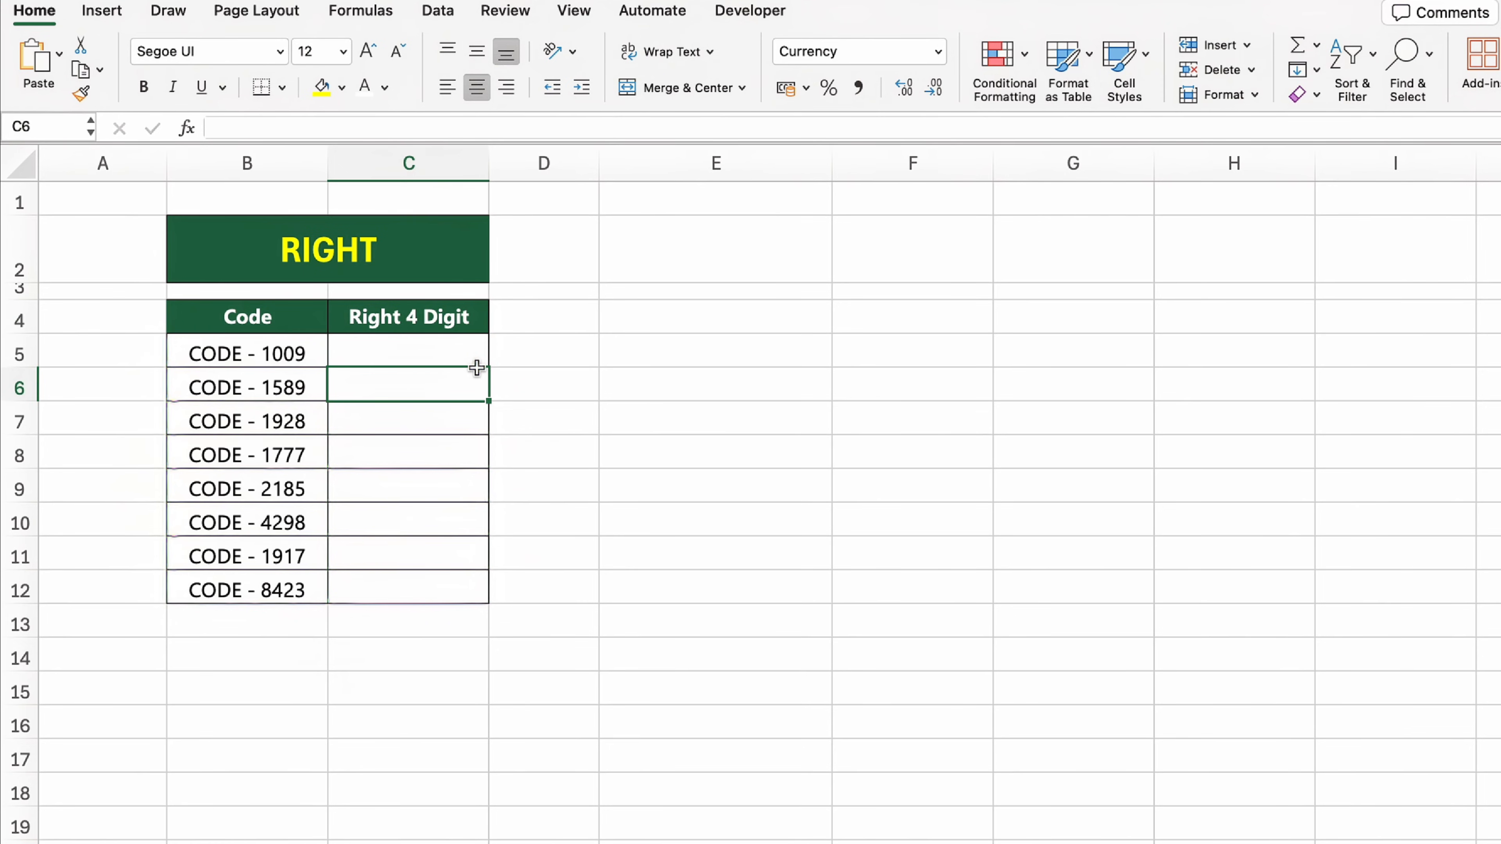
key("Up")
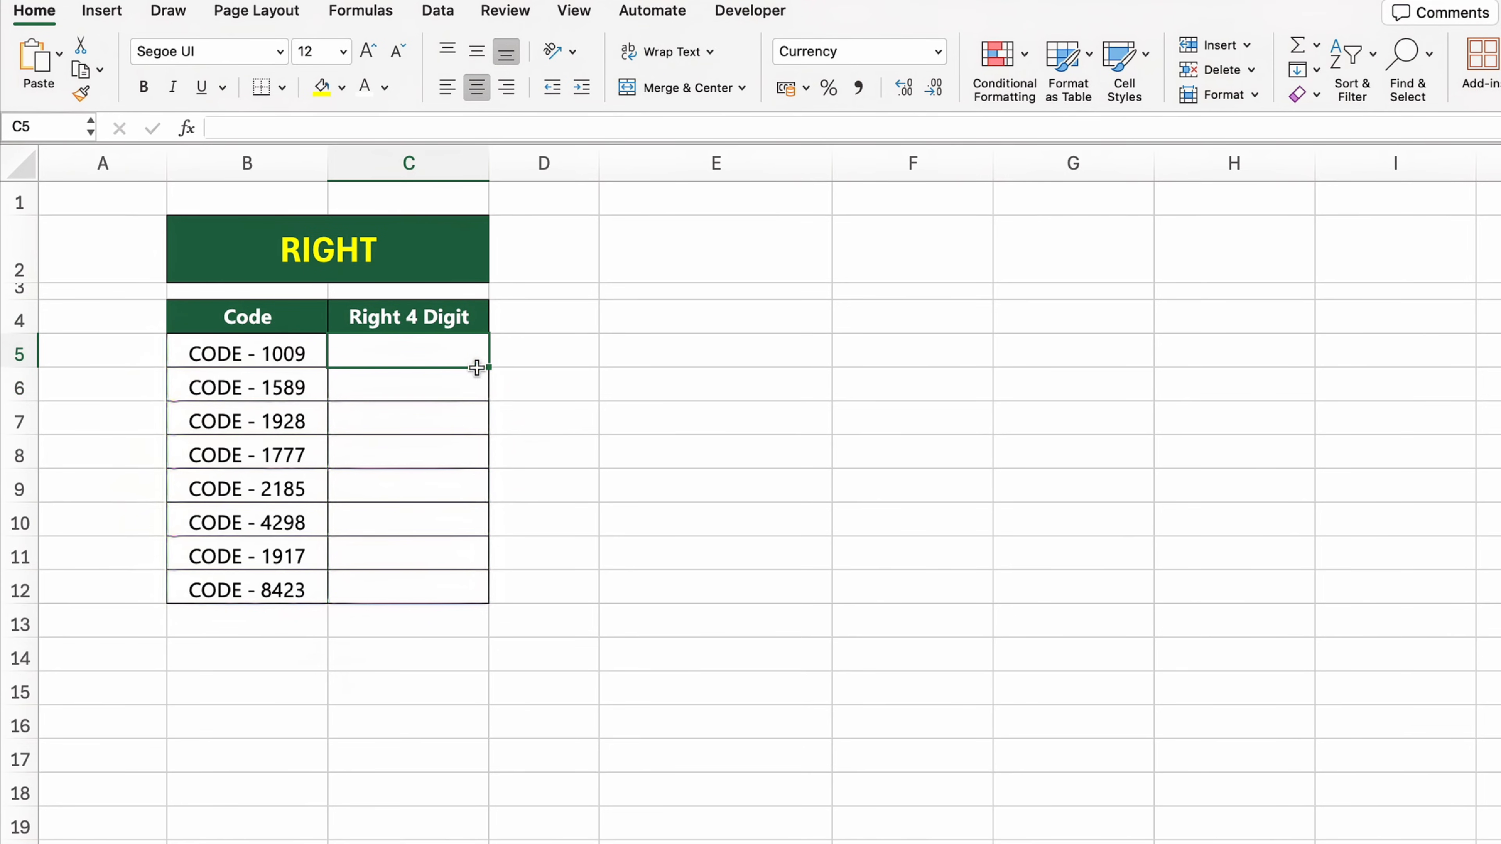
type("=RIGHT(")
left_click(283, 354)
type(",4")
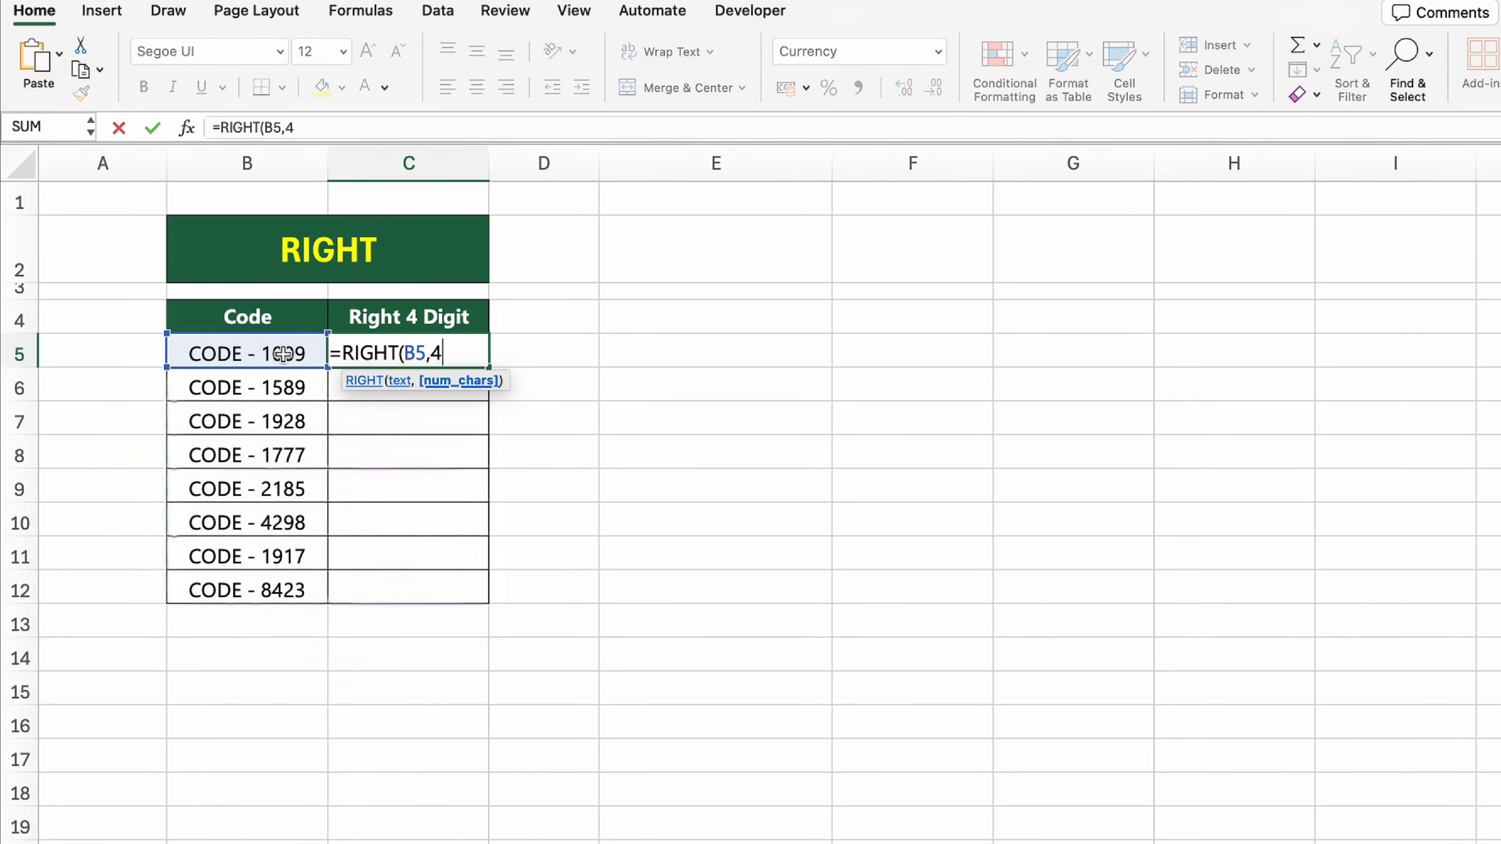
type(")")
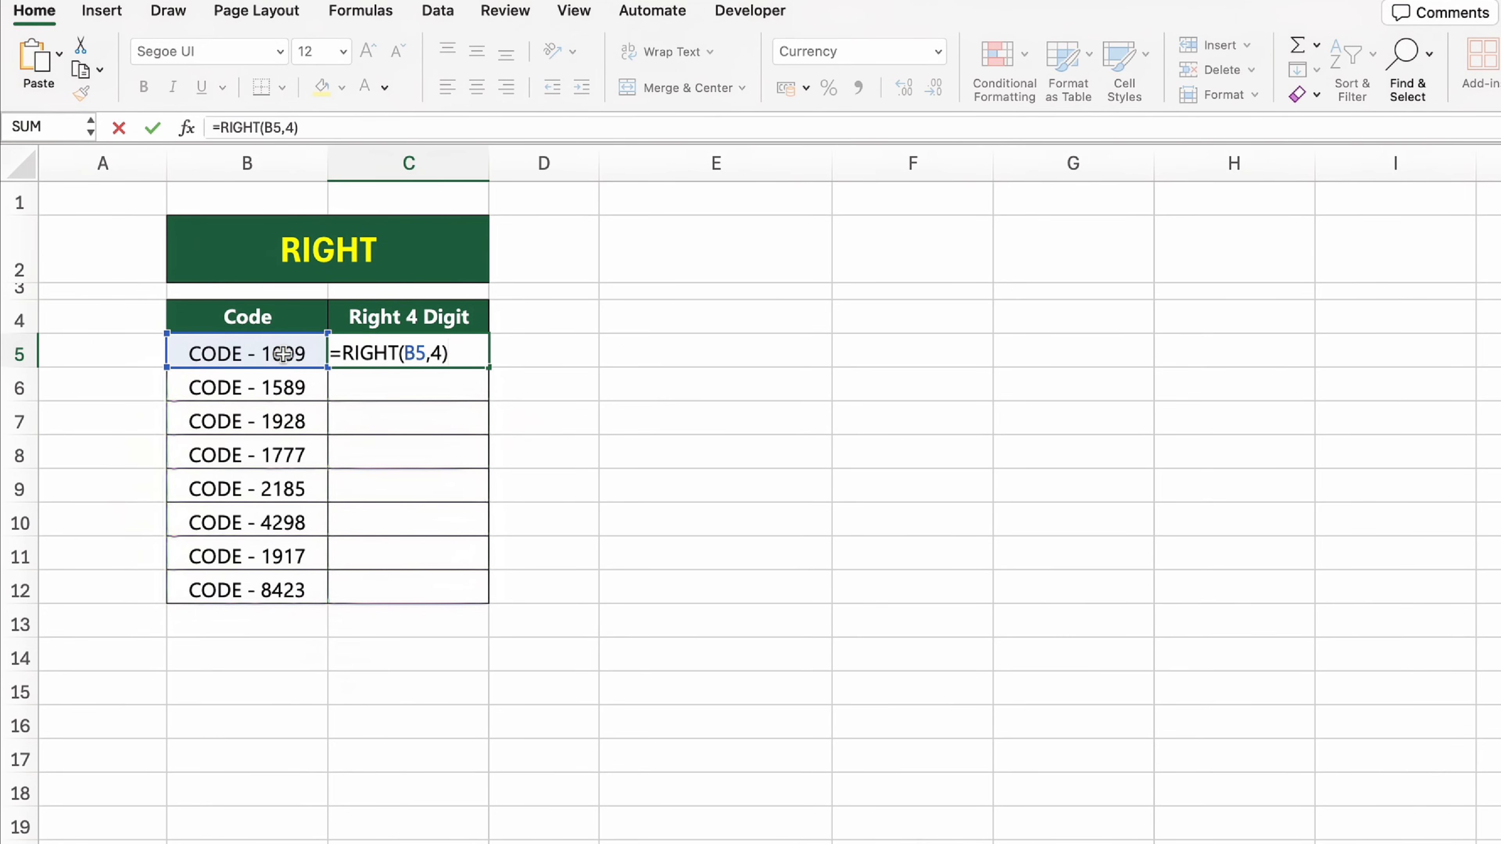
key("Return")
Step: Fill the RIGHT formula from C5 down to C12 in the Right 4 Digit column
left_click(449, 354)
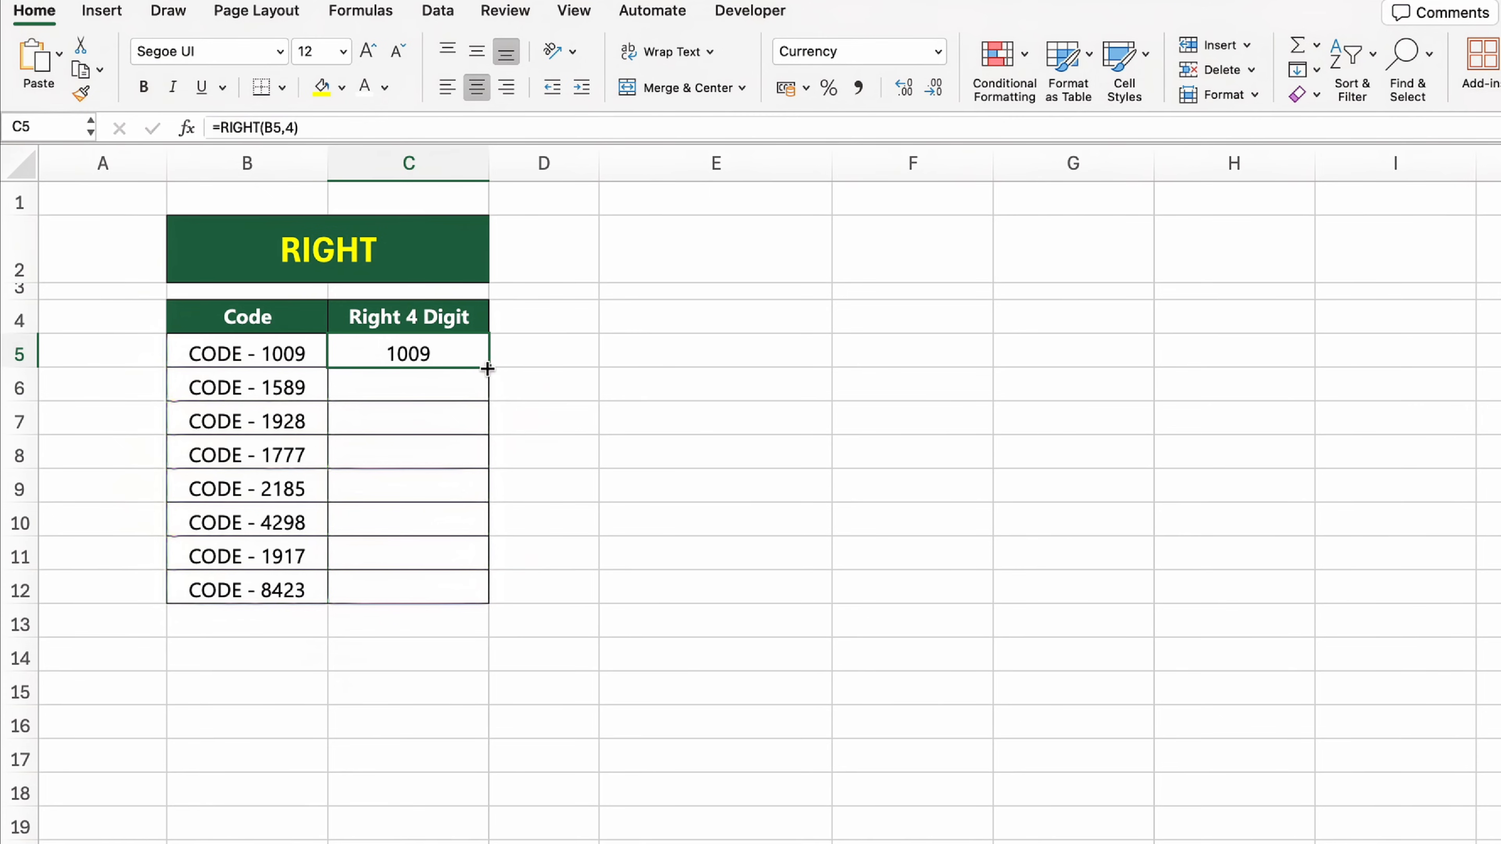
left_click_drag(488, 369, 492, 599)
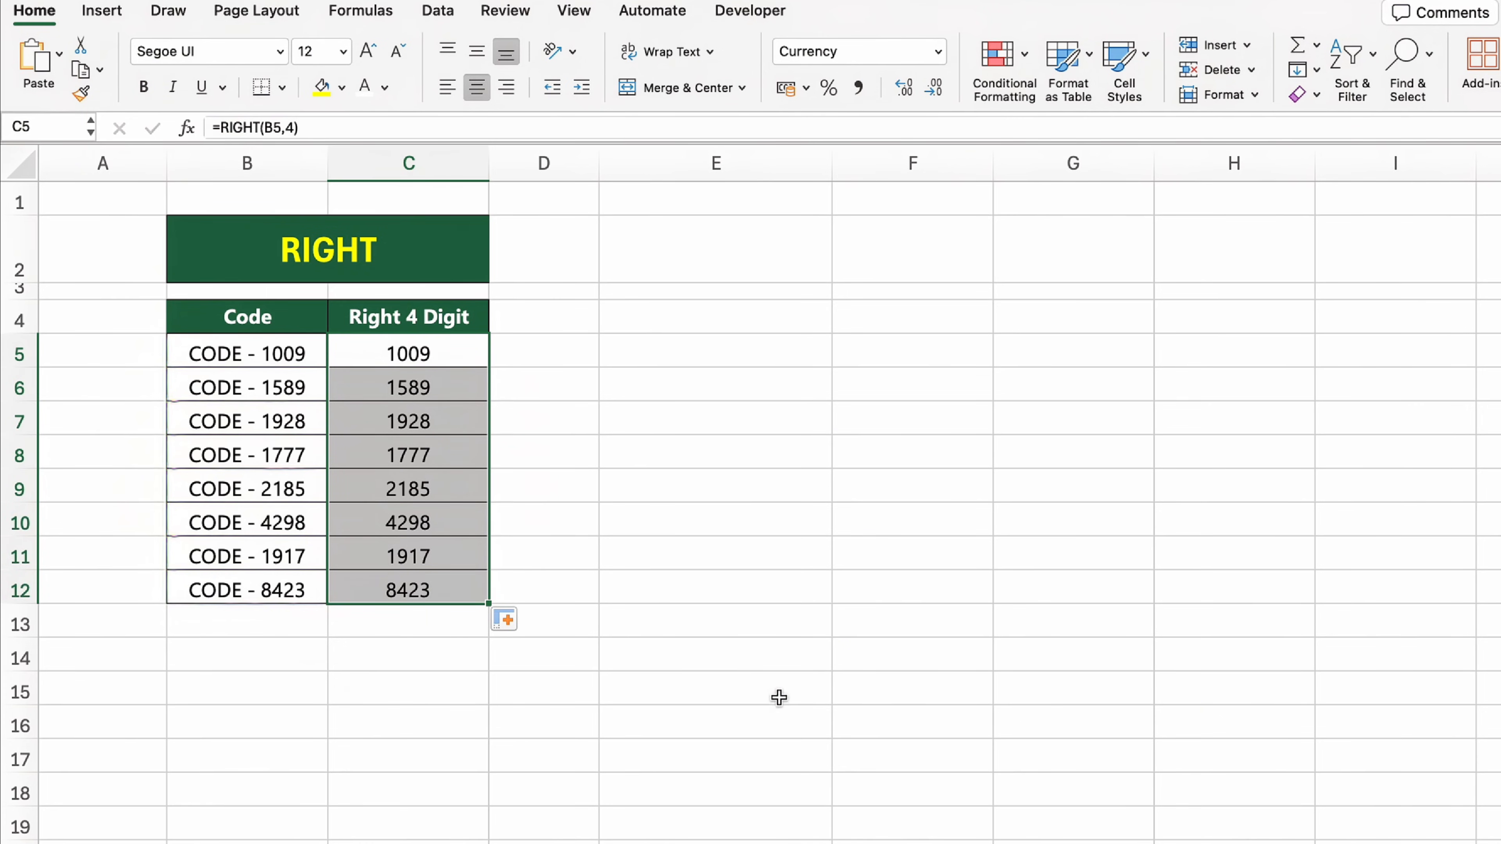
left_click(789, 708)
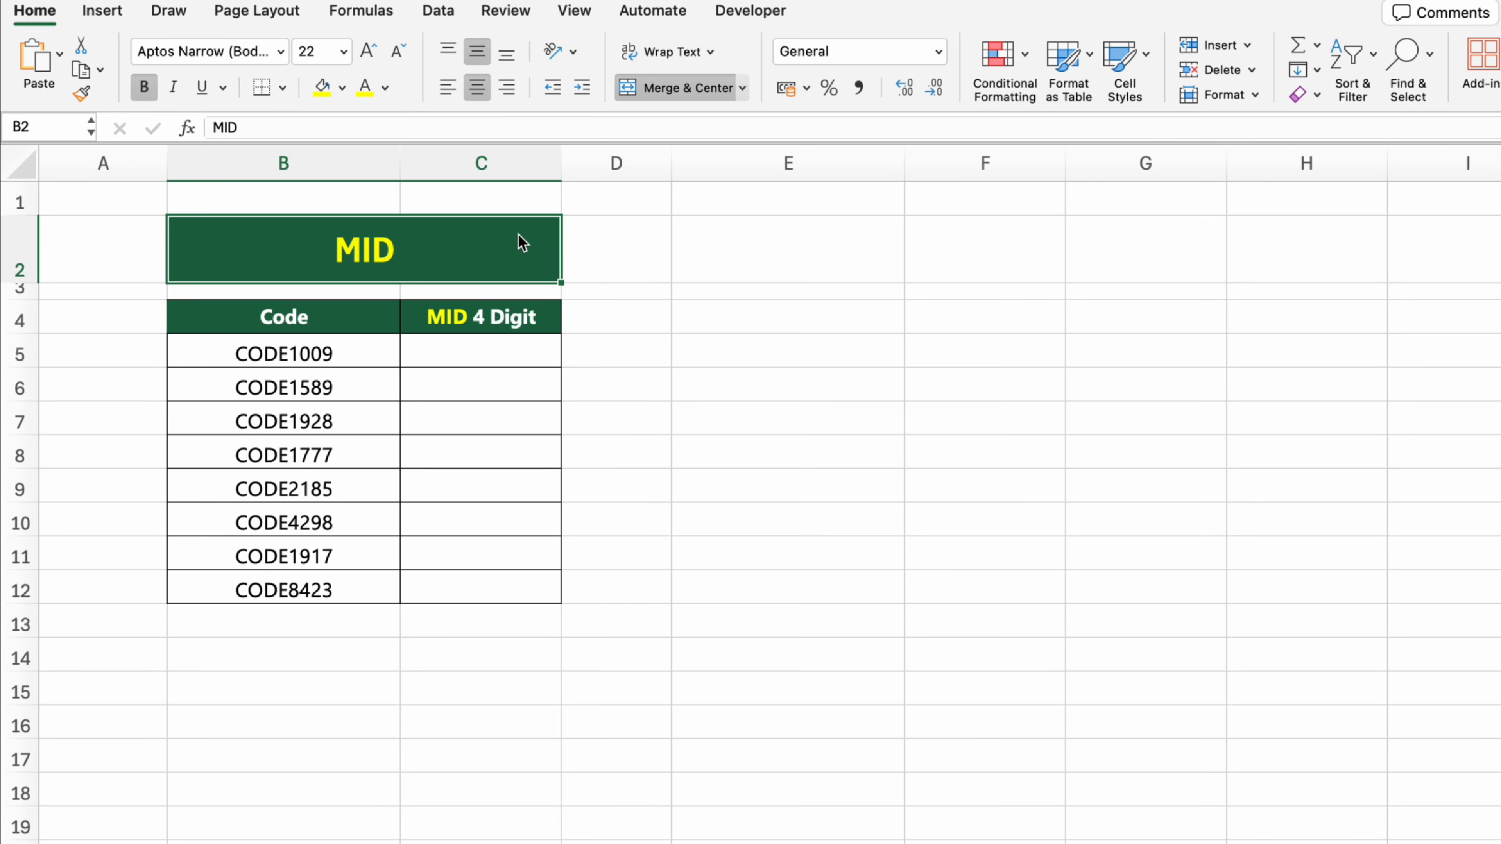
Step: On the MID sheet, extract four characters starting at the fifth in cell C5 using the formula =MID(B5, 5, 4)
left_click(480, 354)
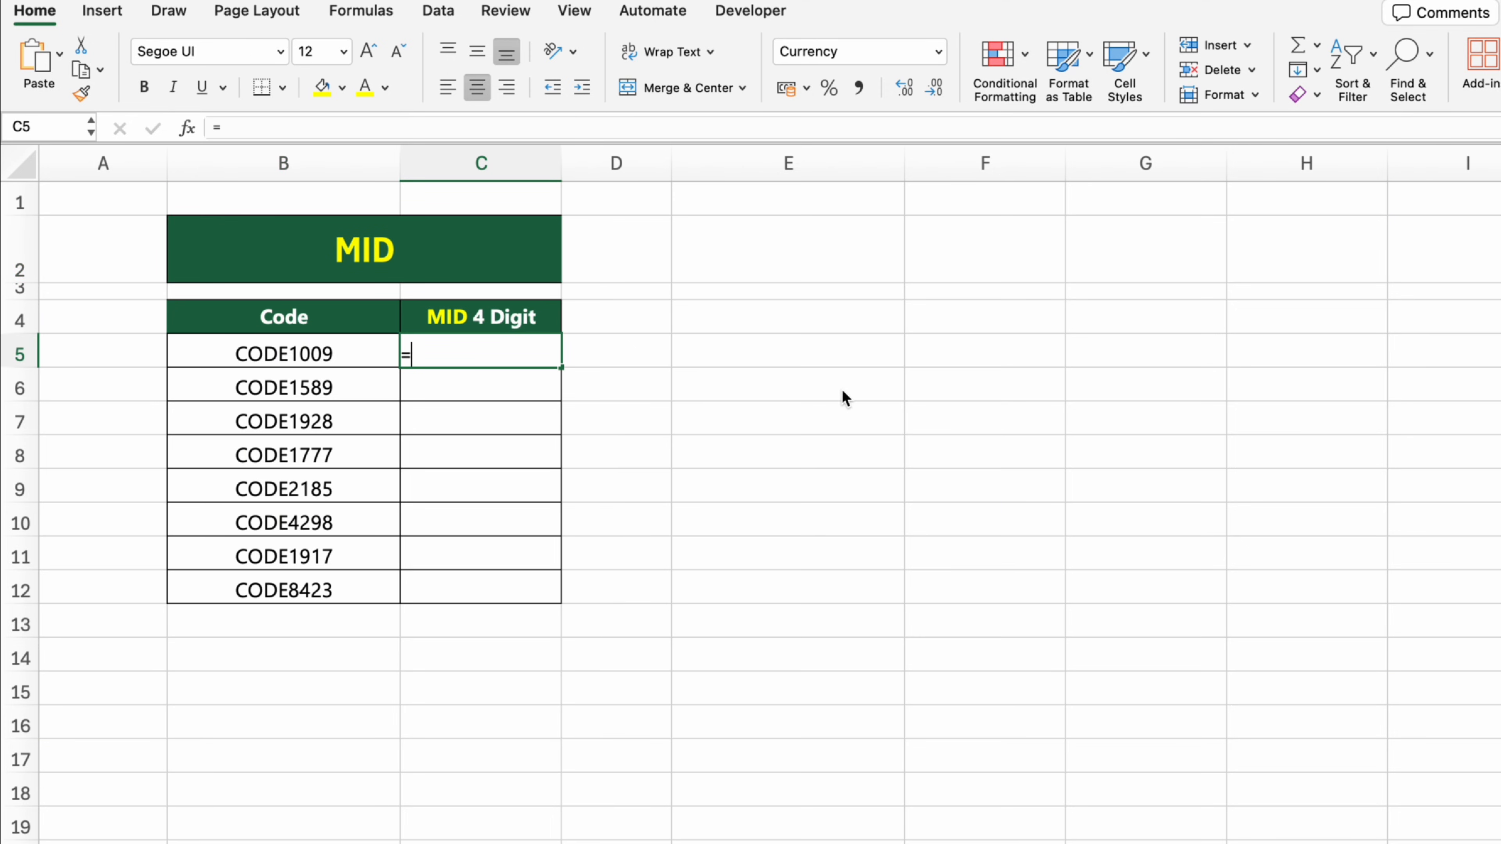
type("=MID(")
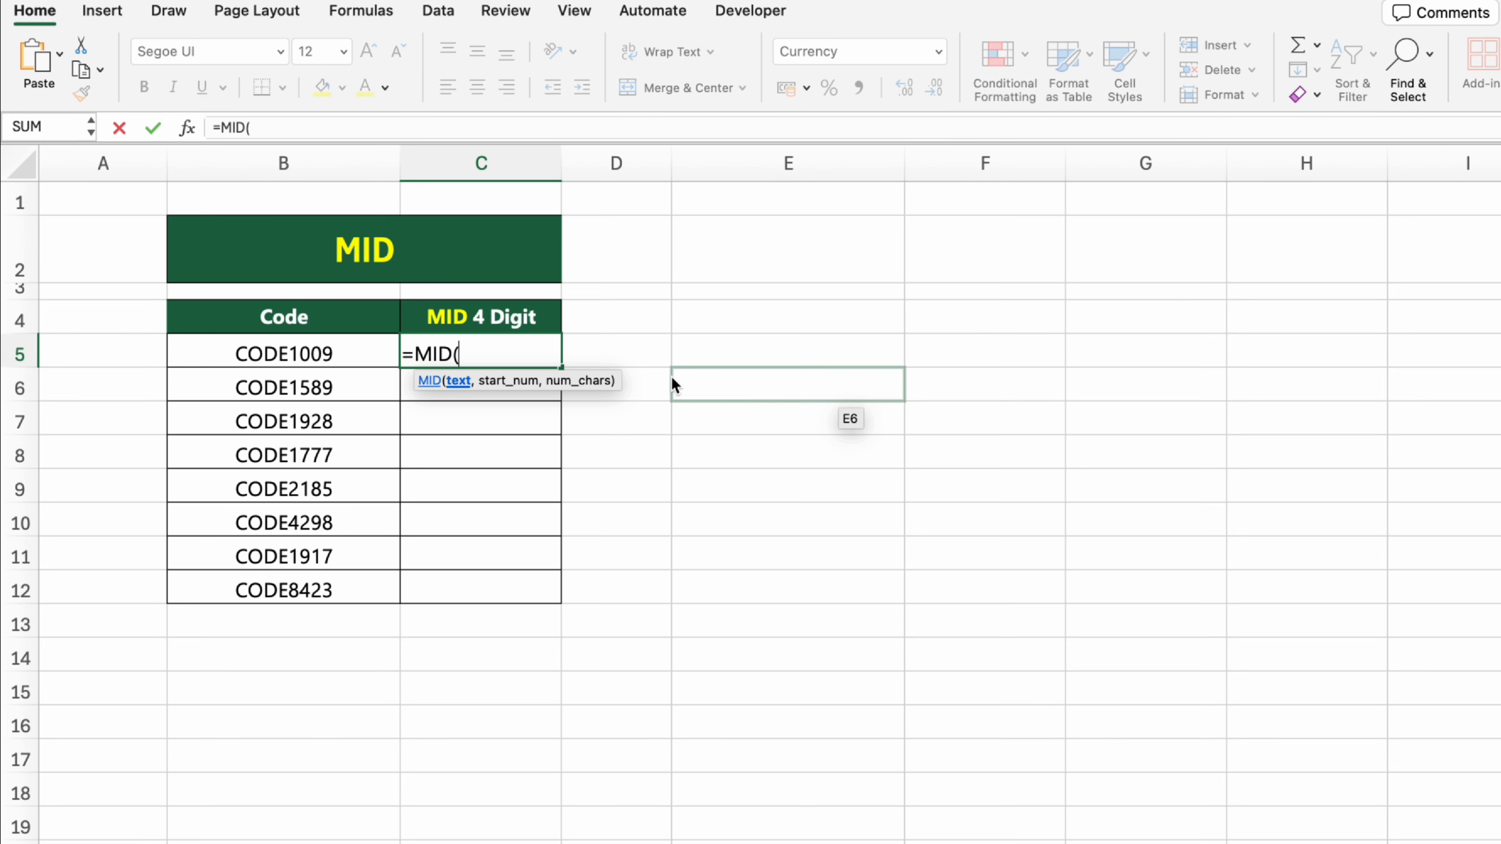
left_click(341, 350)
type(", 5, 4)")
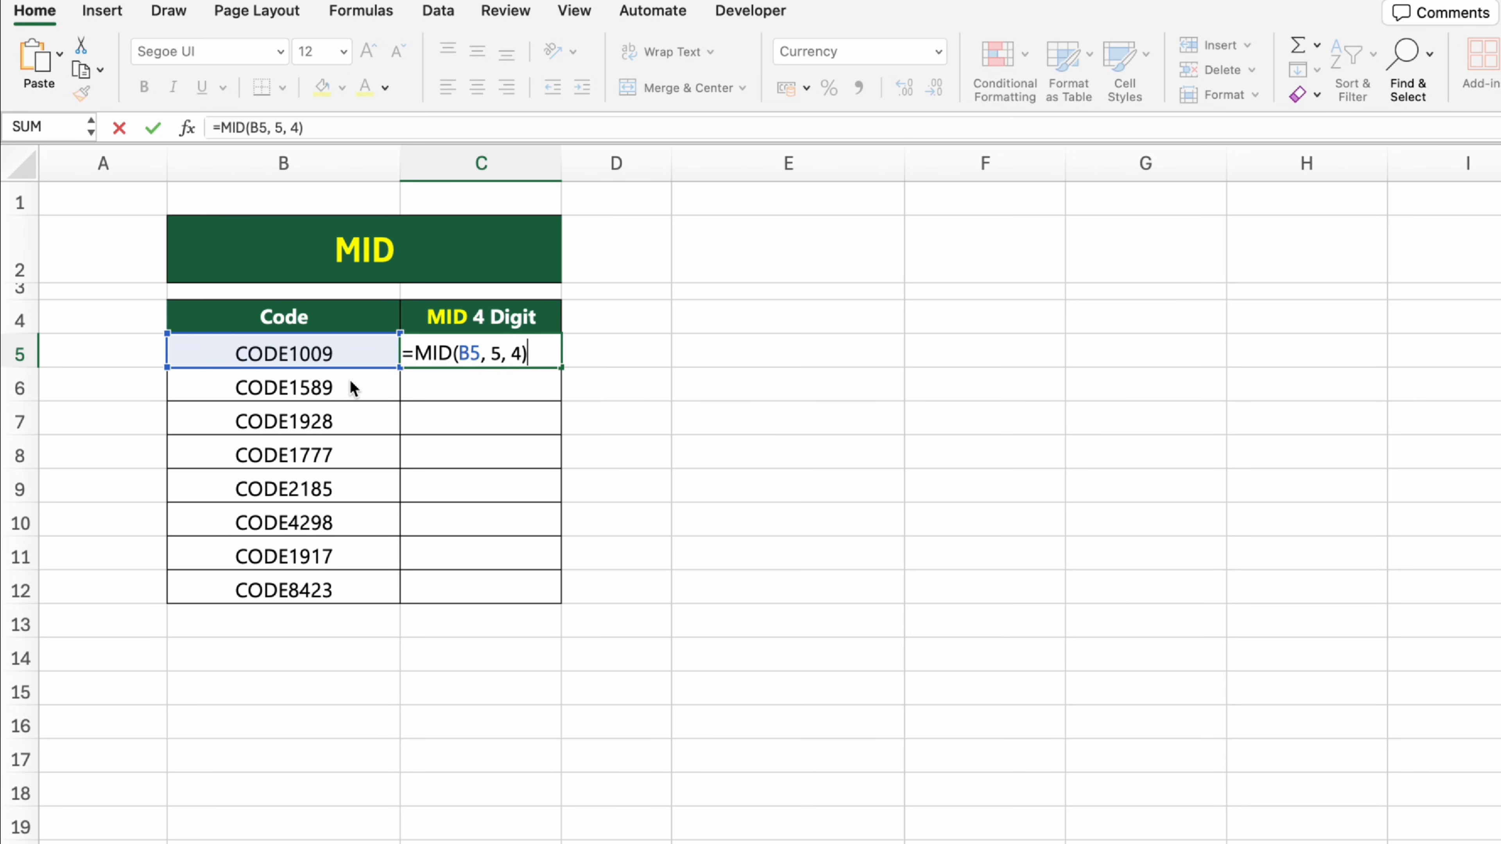
key("Return")
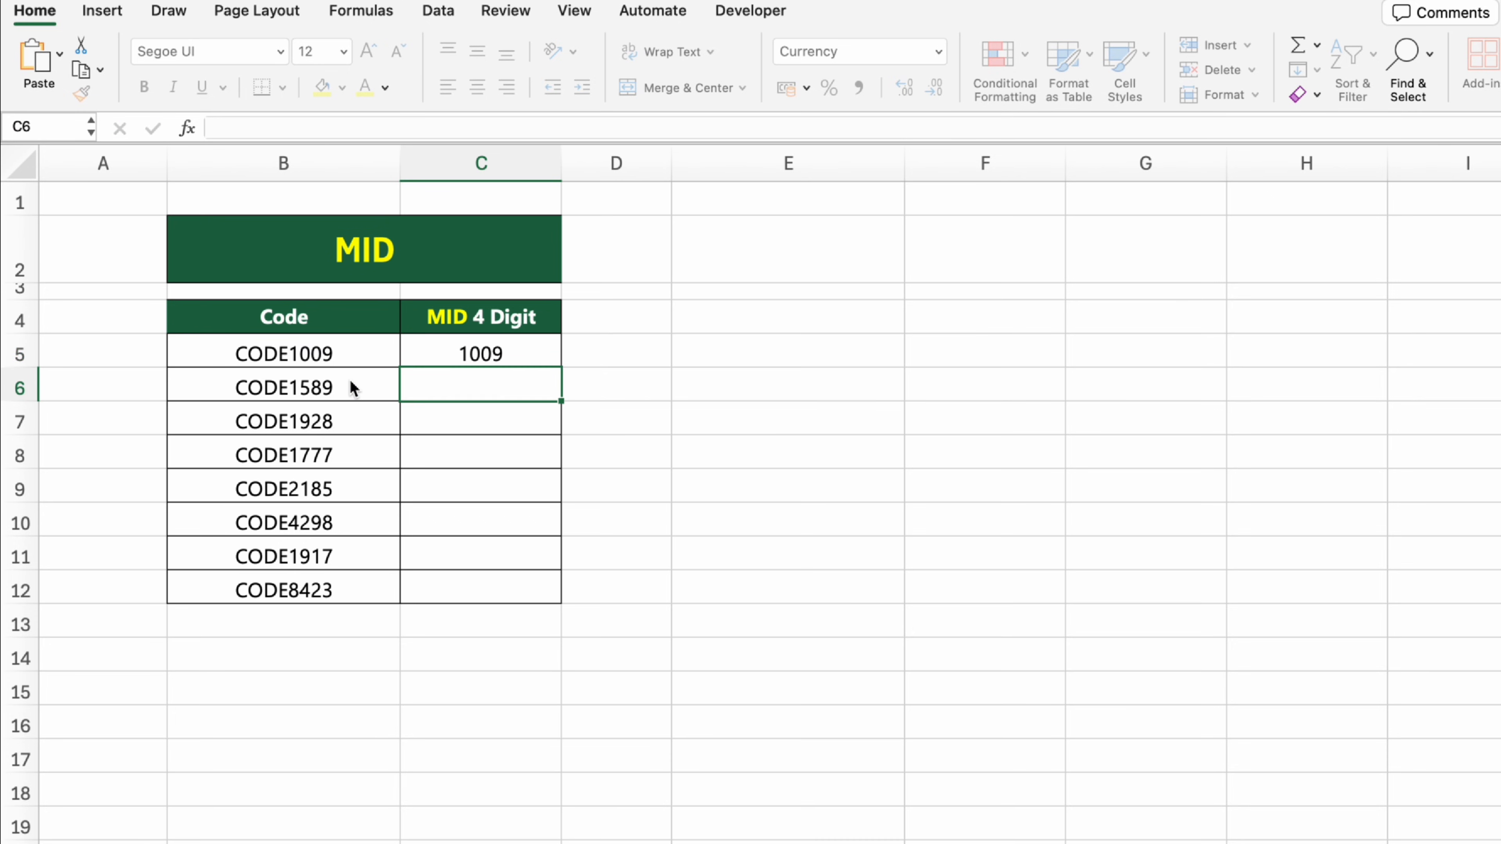
Step: Fill the MID formula from C5 down to C12 in the MID 4 Digit column
left_click(548, 359)
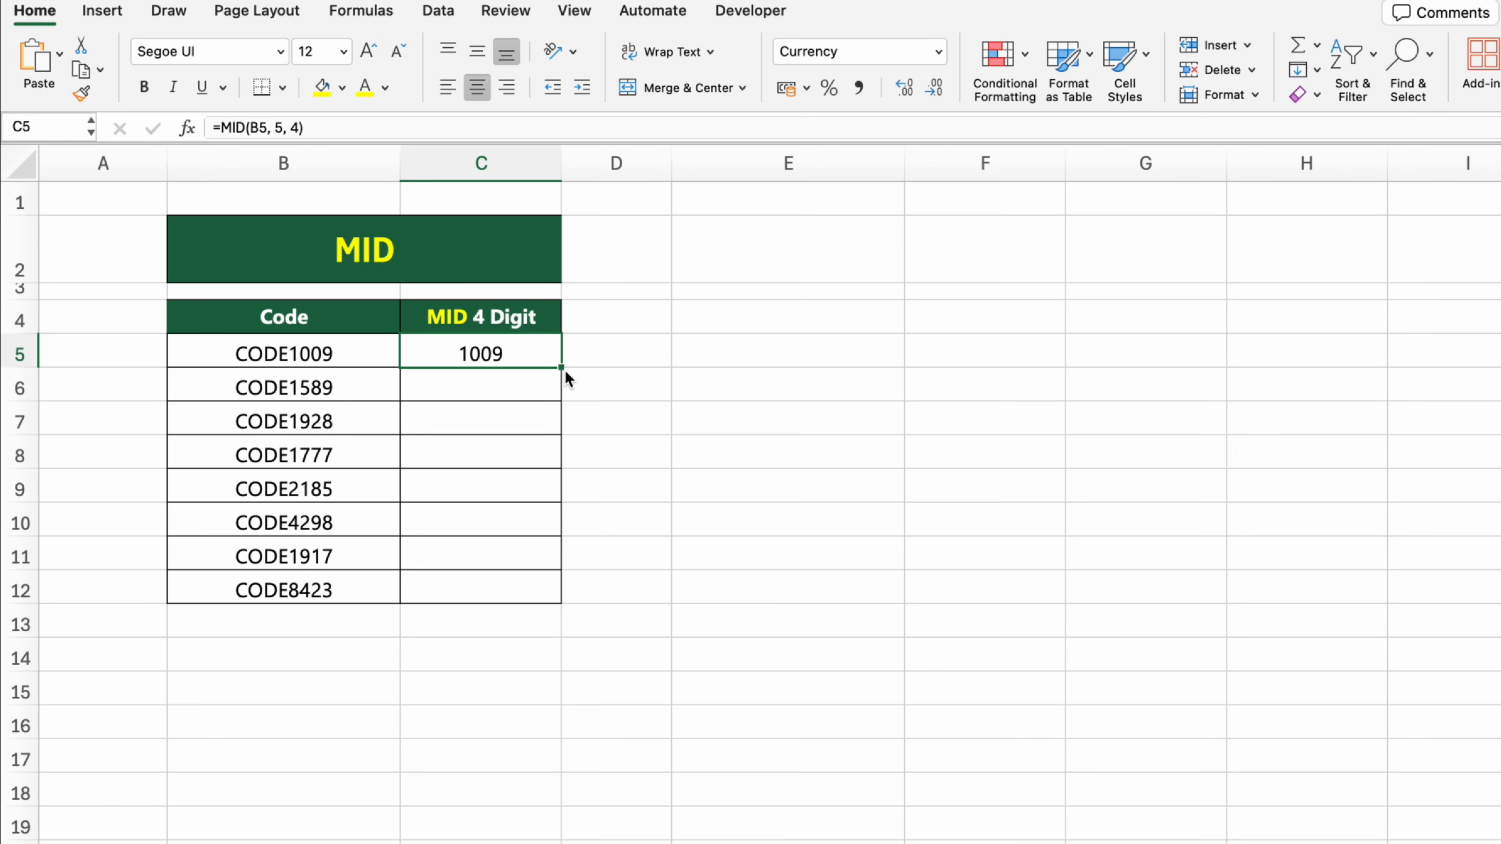
left_click_drag(561, 364, 574, 600)
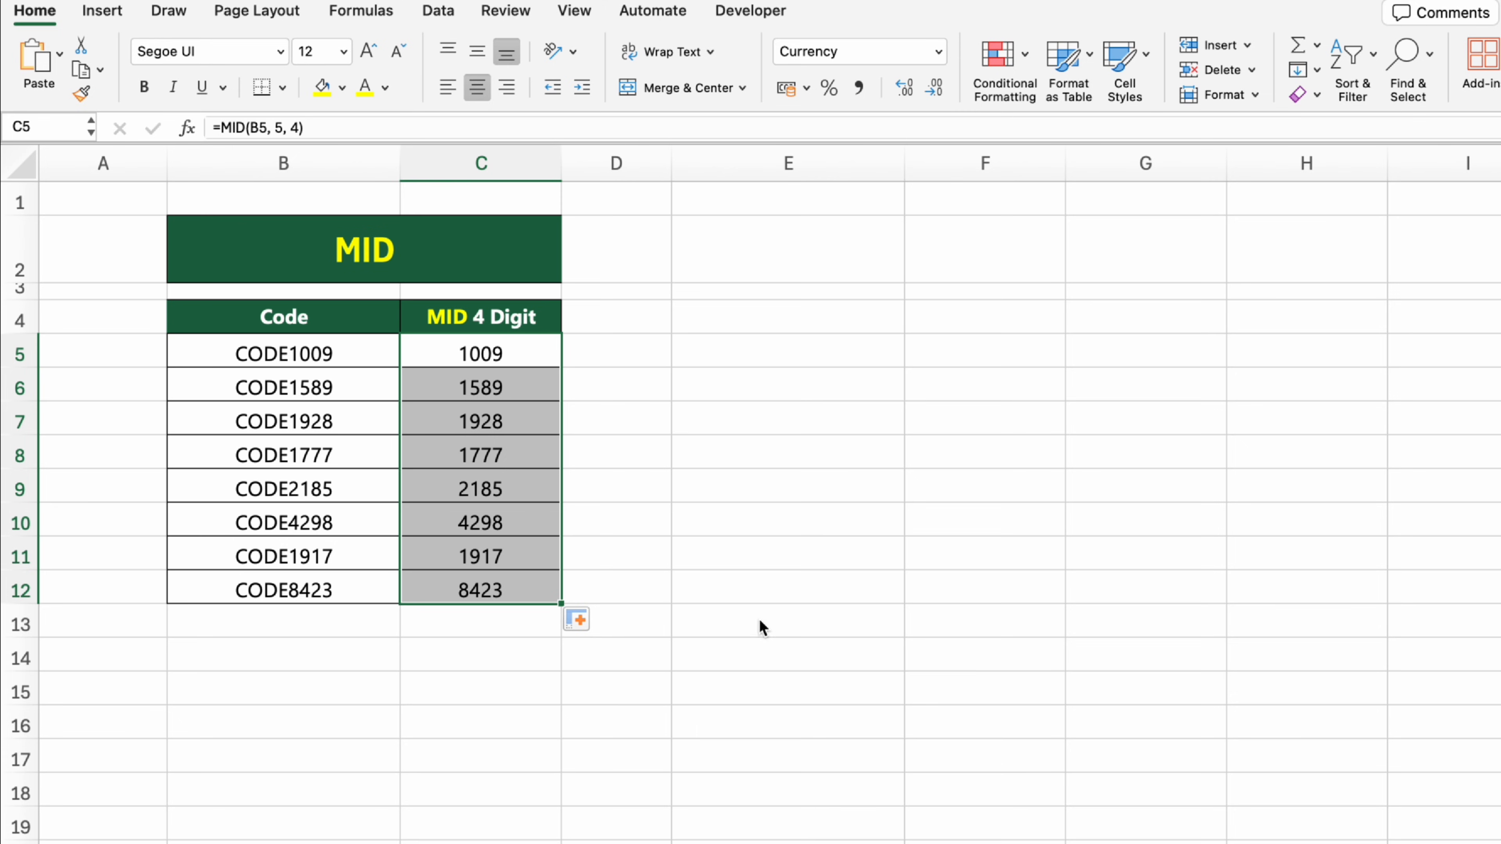
left_click(769, 656)
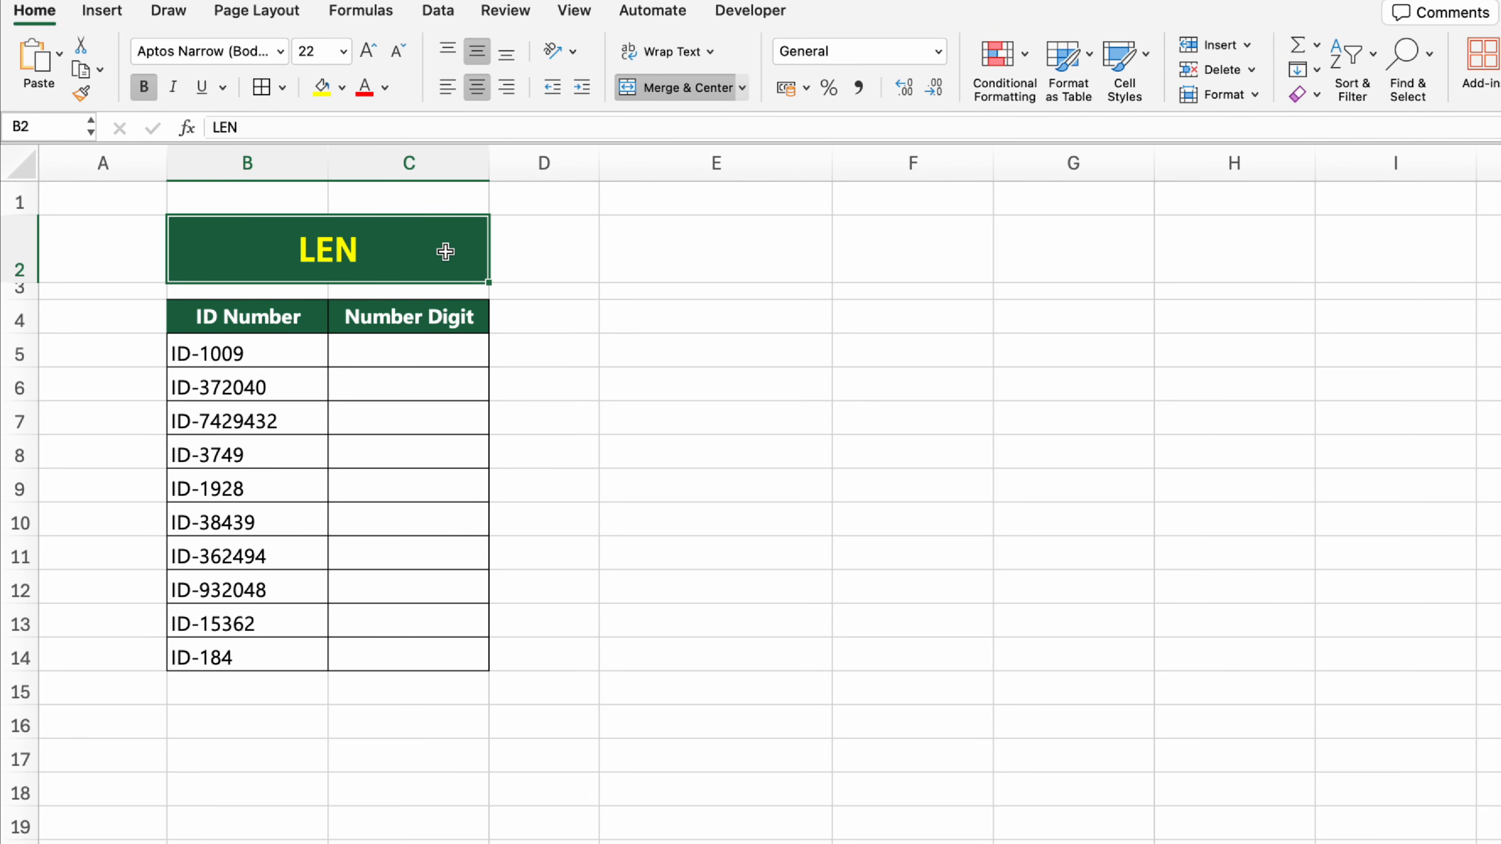
Step: On the LEN sheet, count the characters of the first ID number in cell C5 using the formula =LEN(B5)
left_click(482, 320)
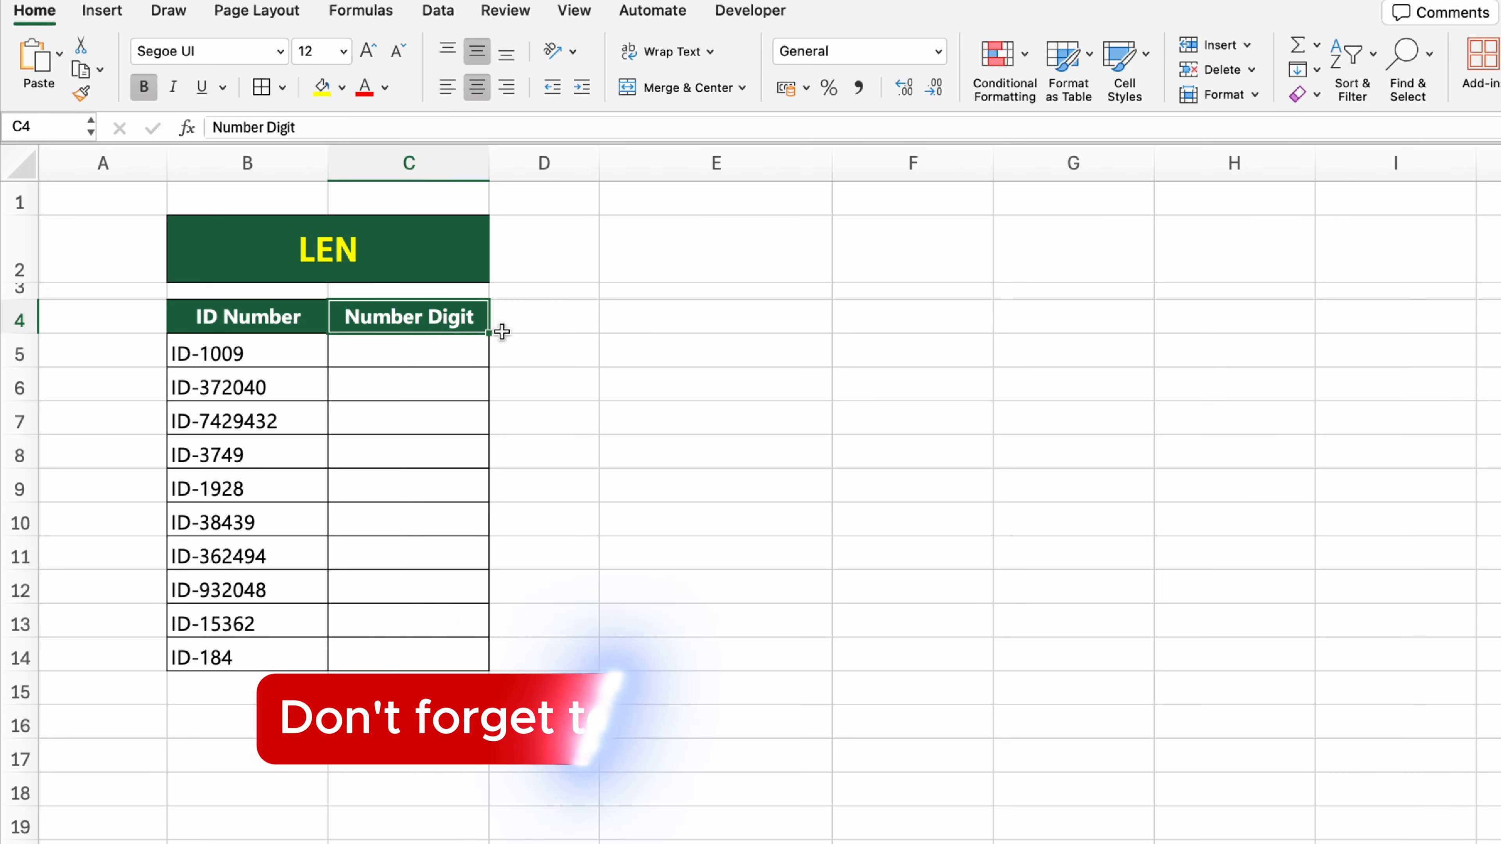
left_click(478, 349)
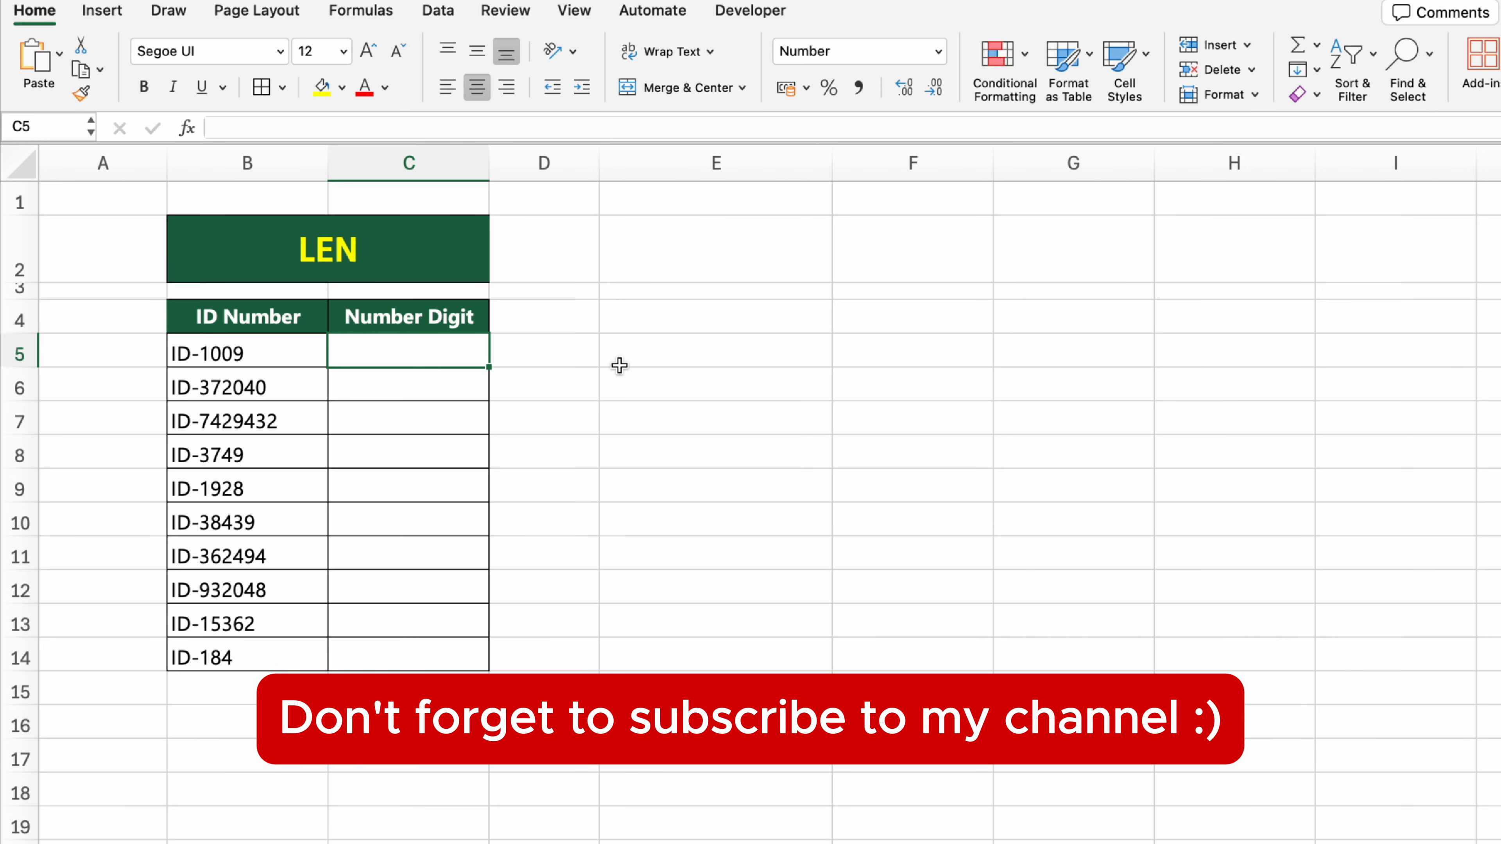
type("=LEN(")
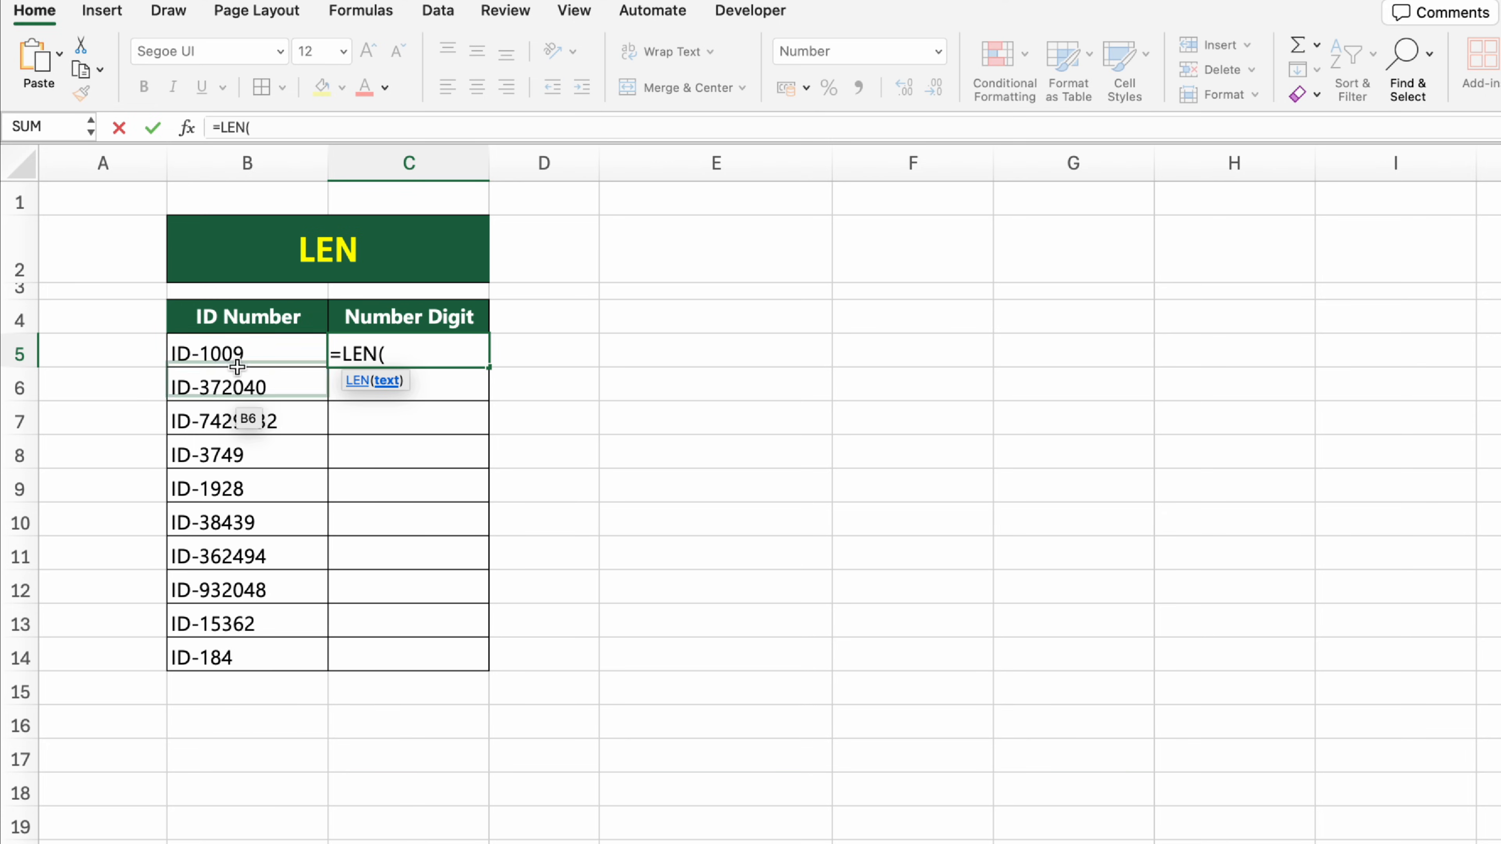
left_click(274, 362)
type(")")
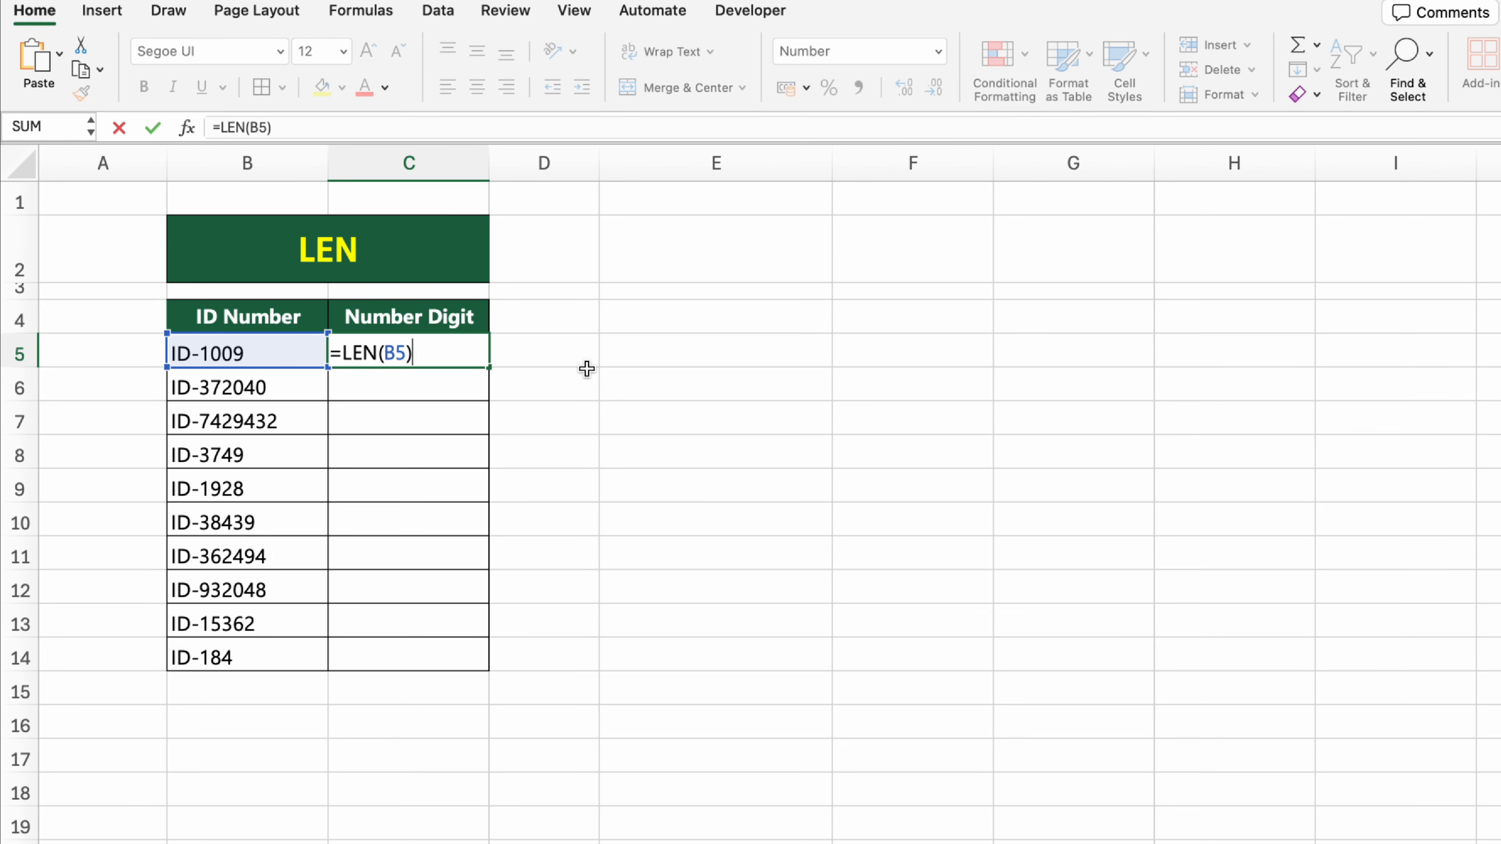
key("Return")
Step: Fill the LEN formula from C5 down to C14 in the Number Digit column
left_click(476, 351)
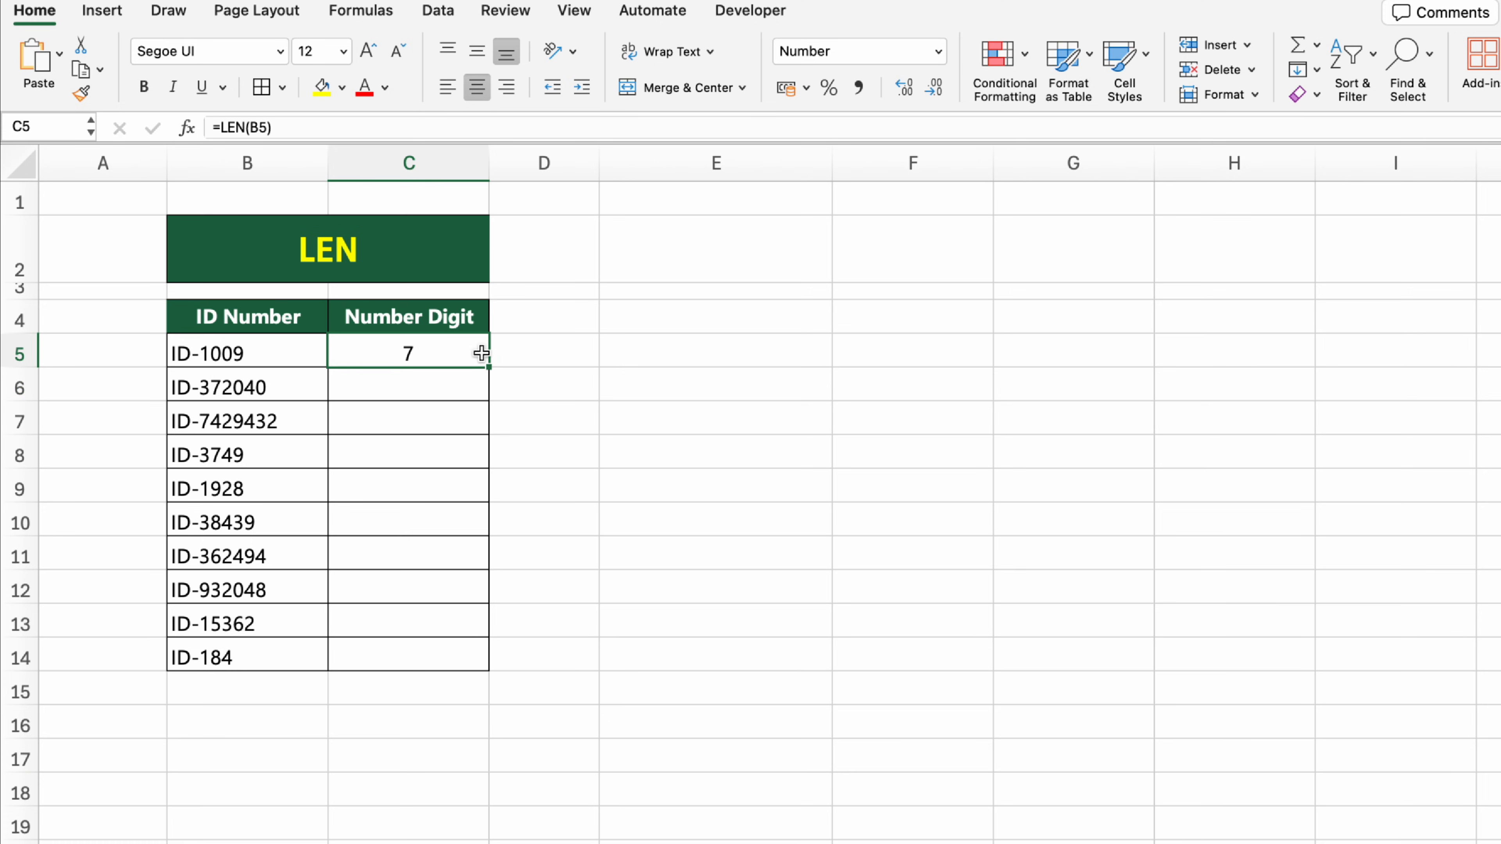
left_click_drag(489, 367, 496, 660)
left_click(673, 634)
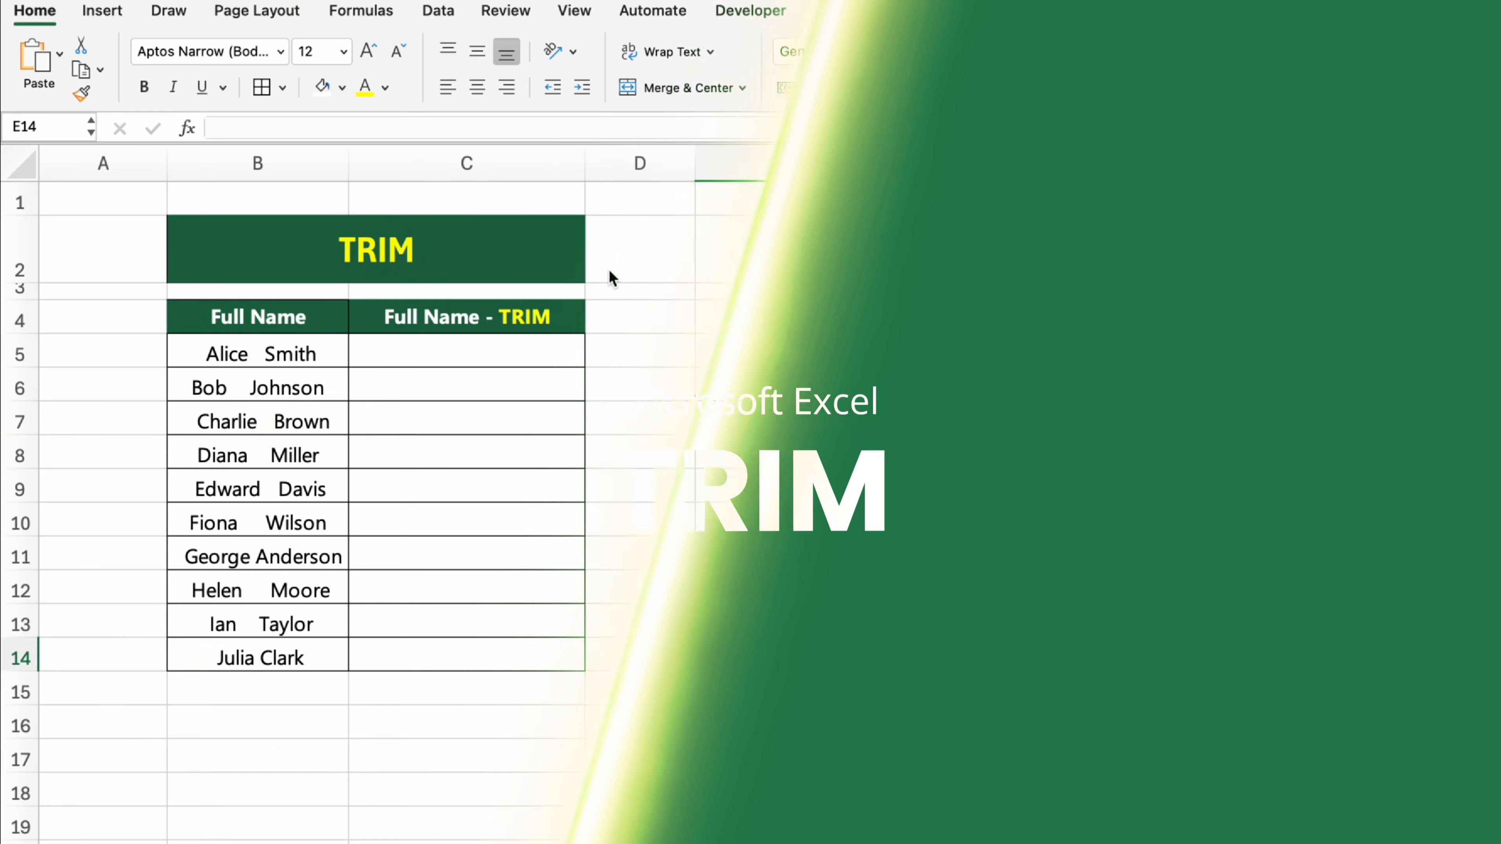
Step: On the TRIM sheet, remove the extra spaces from the first full name in cell C5 using the formula =TRIM(B5)
left_click(538, 243)
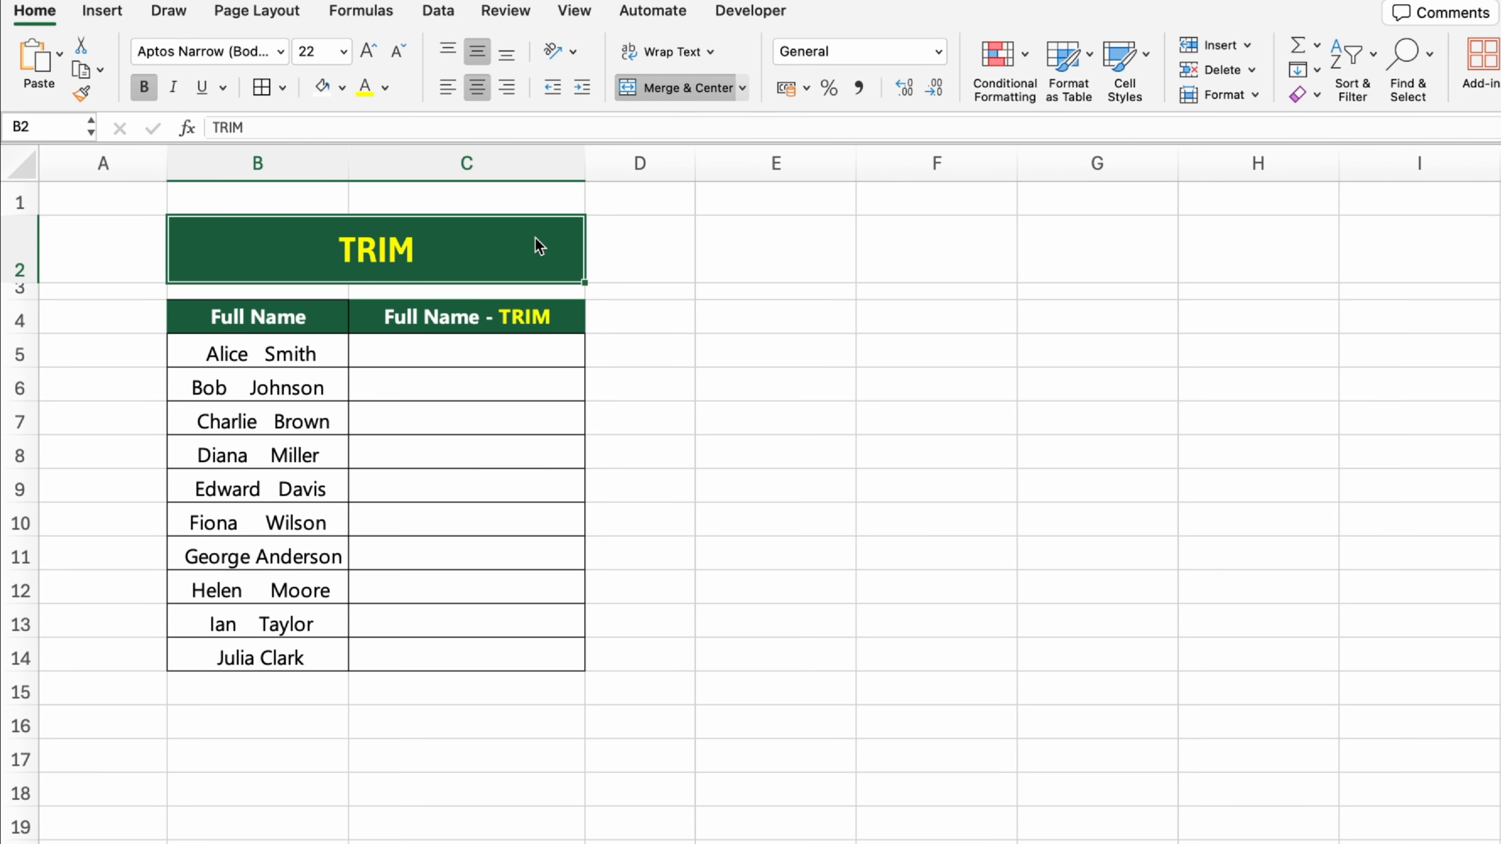
left_click(574, 321)
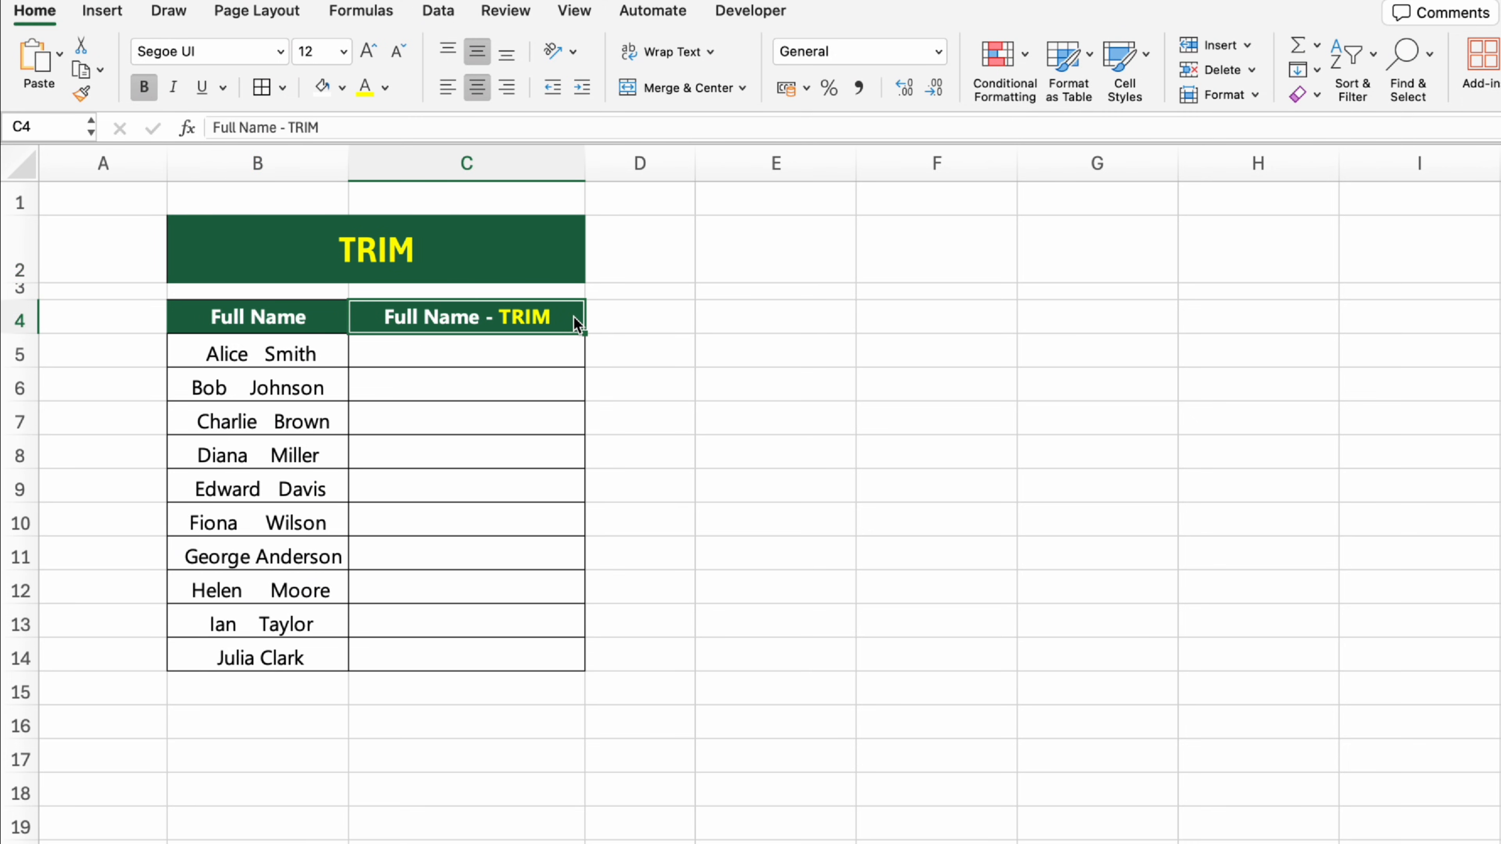
left_click(576, 349)
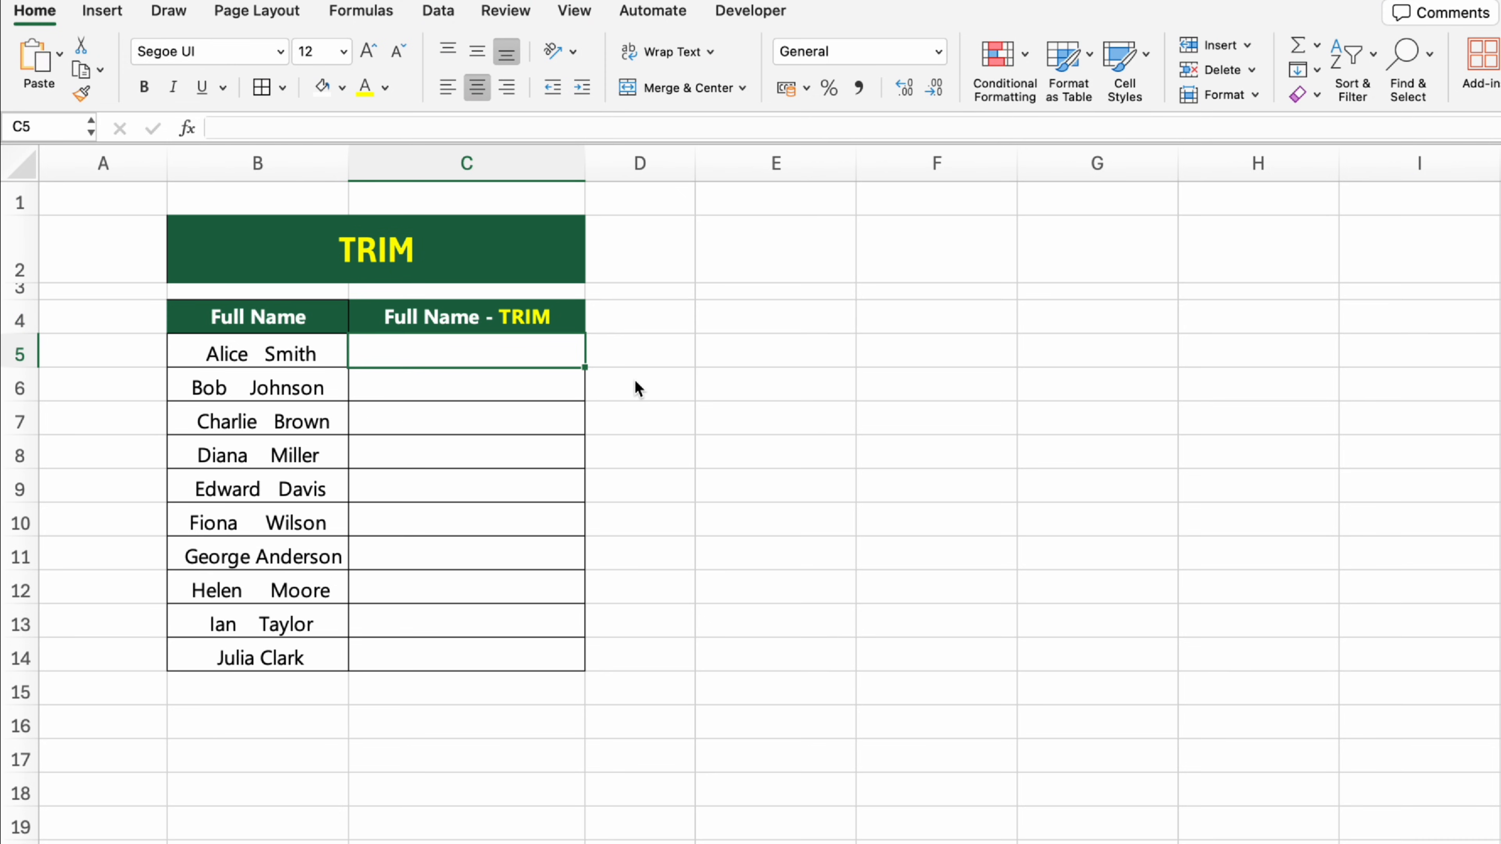
type("=TRIM(")
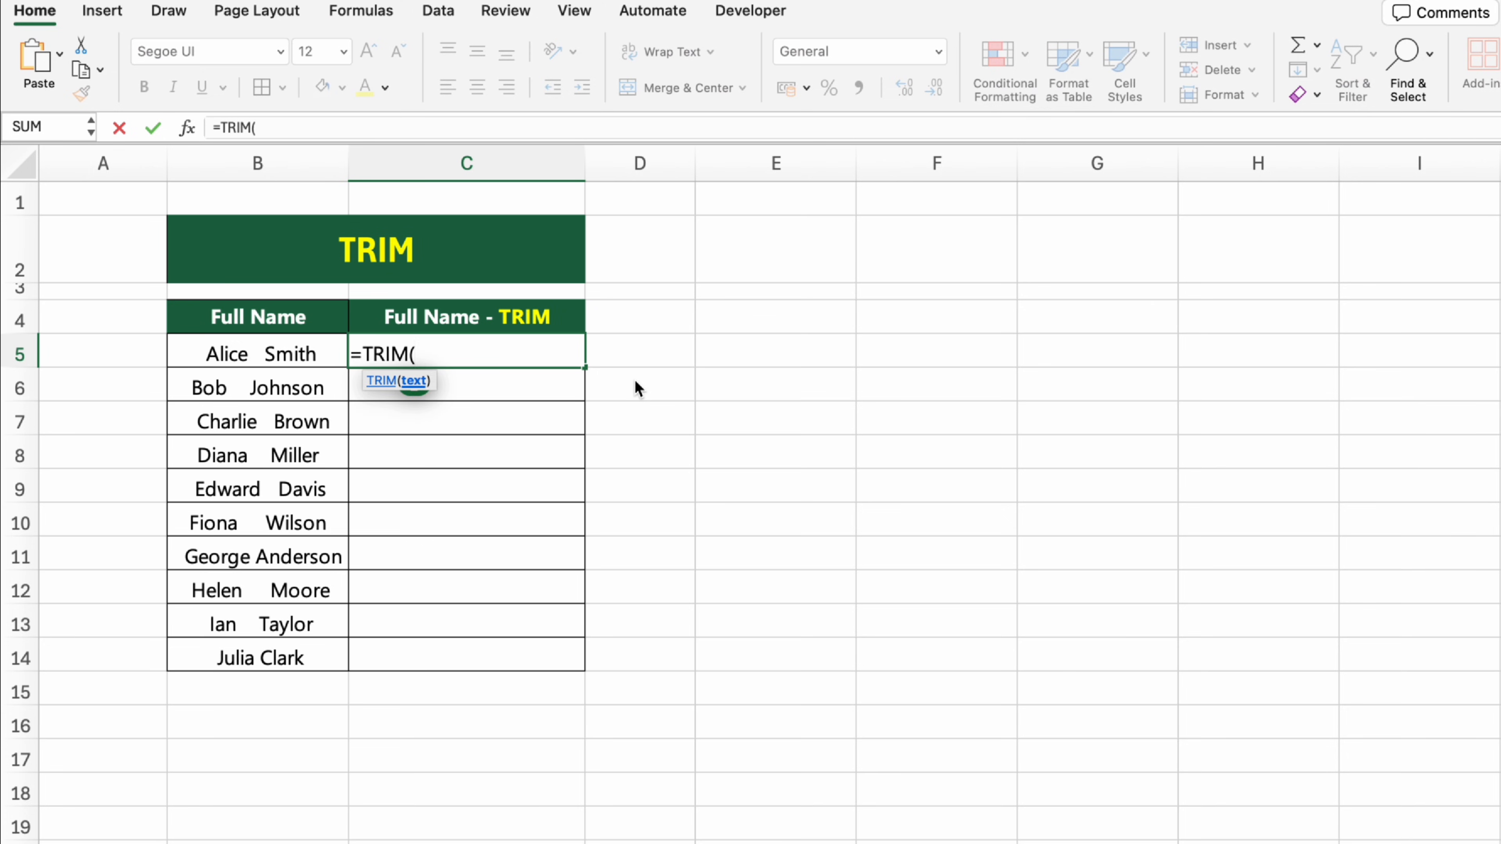
left_click(269, 354)
type(")")
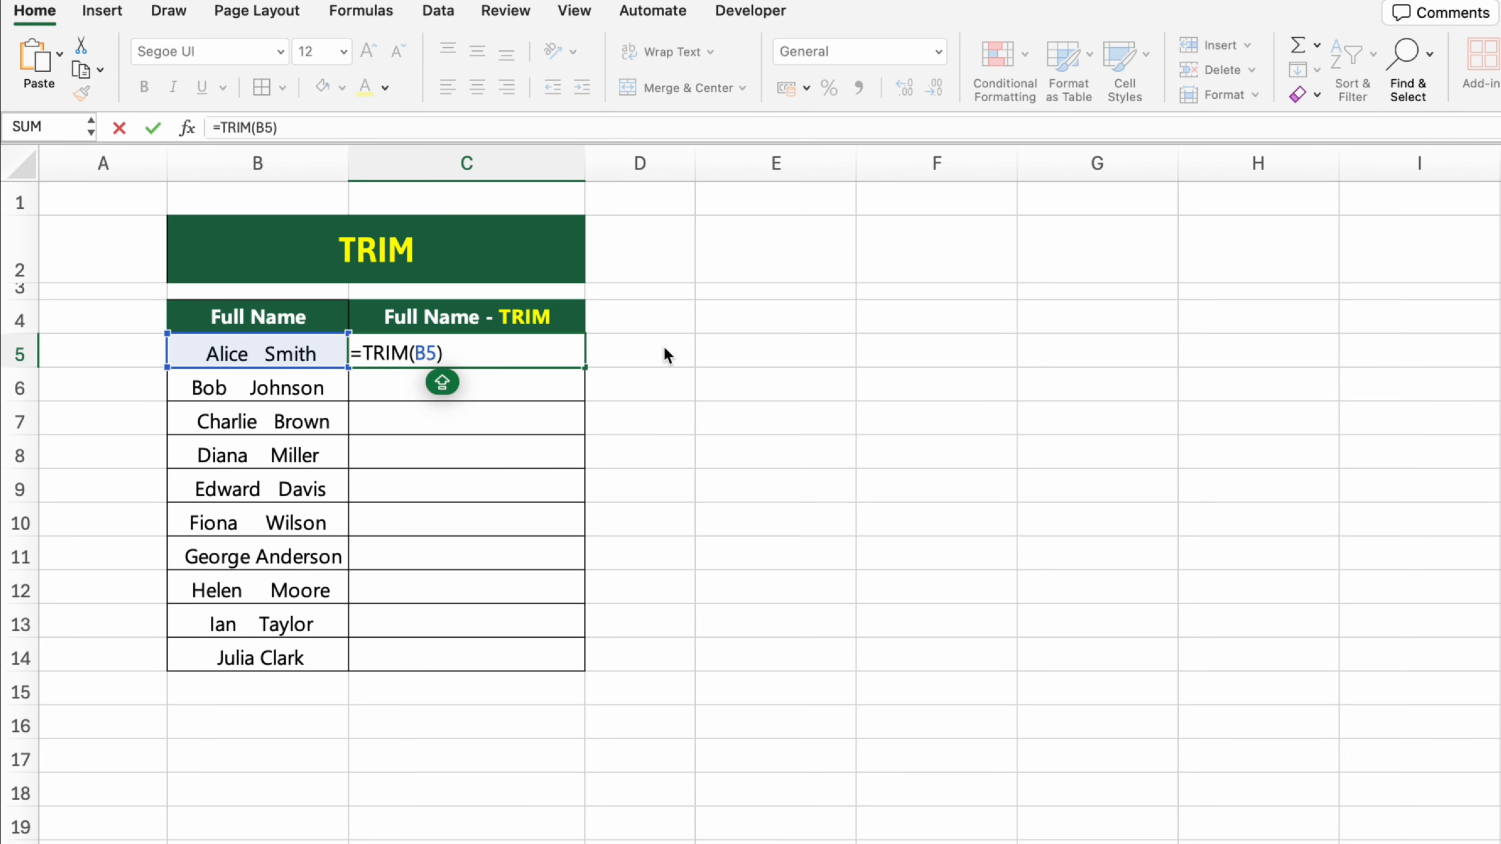
key("Return")
Step: Fill the TRIM formula from C5 down to C14 in the Full Name - TRIM column
left_click(564, 346)
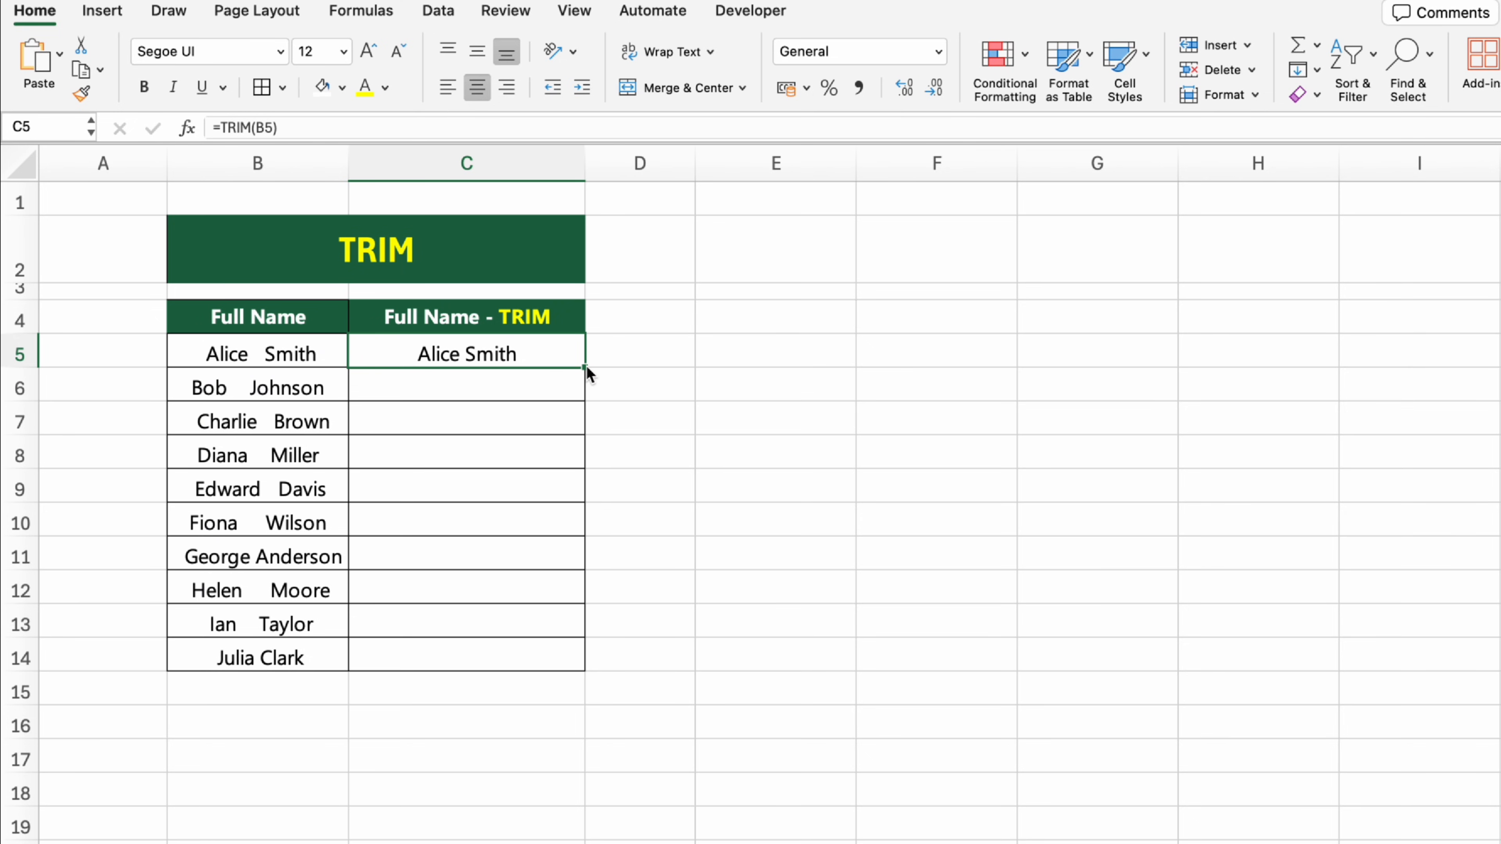
left_click_drag(586, 366, 591, 674)
left_click(824, 744)
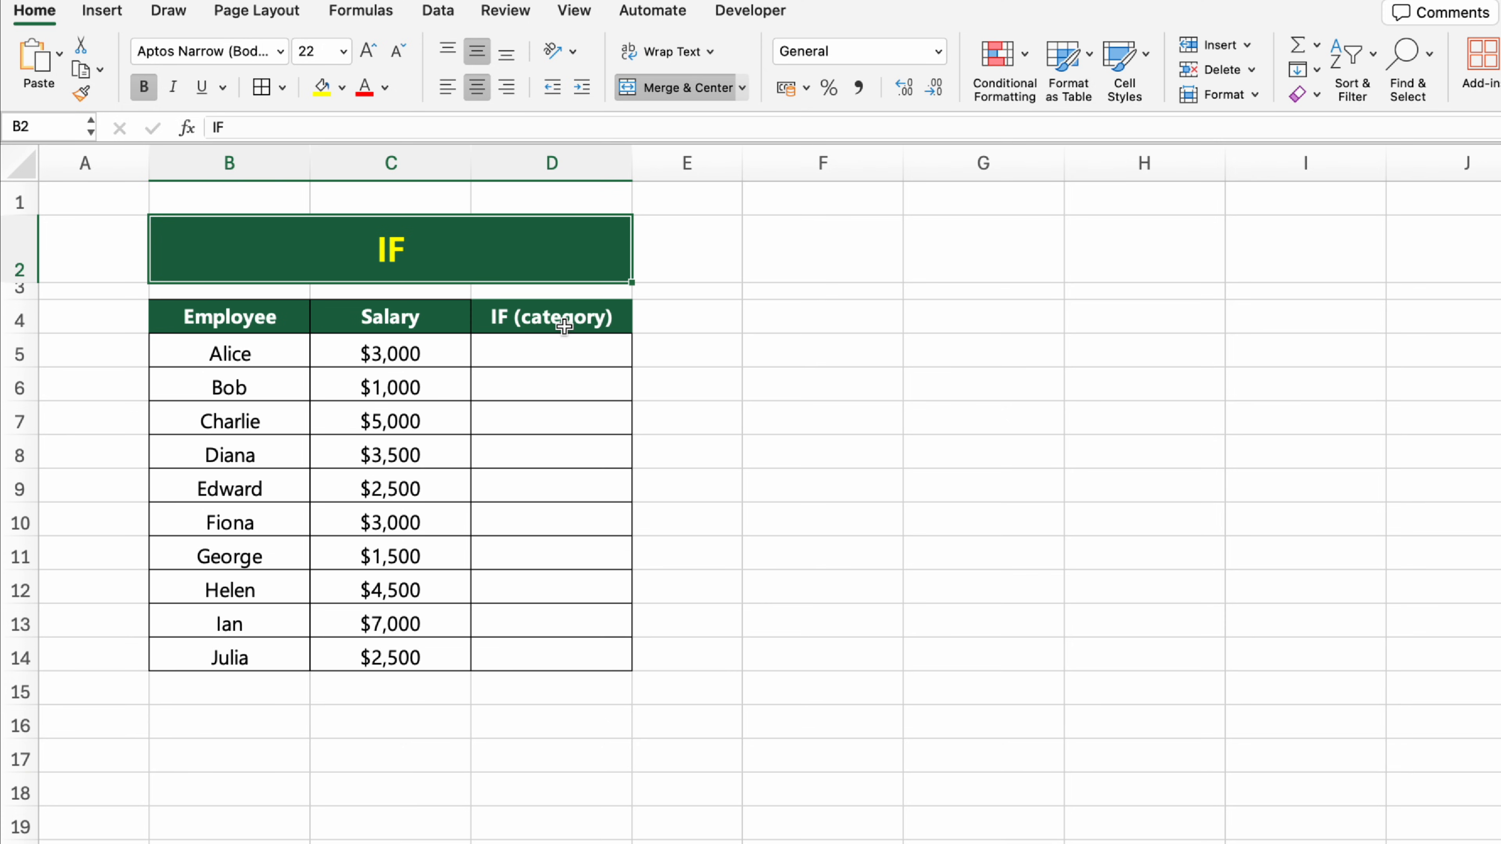
Step: On the IF sheet, categorize the first salary in cell D5 using the formula =IF(C5>=3000, "Higher", "Lower")
left_click(553, 317)
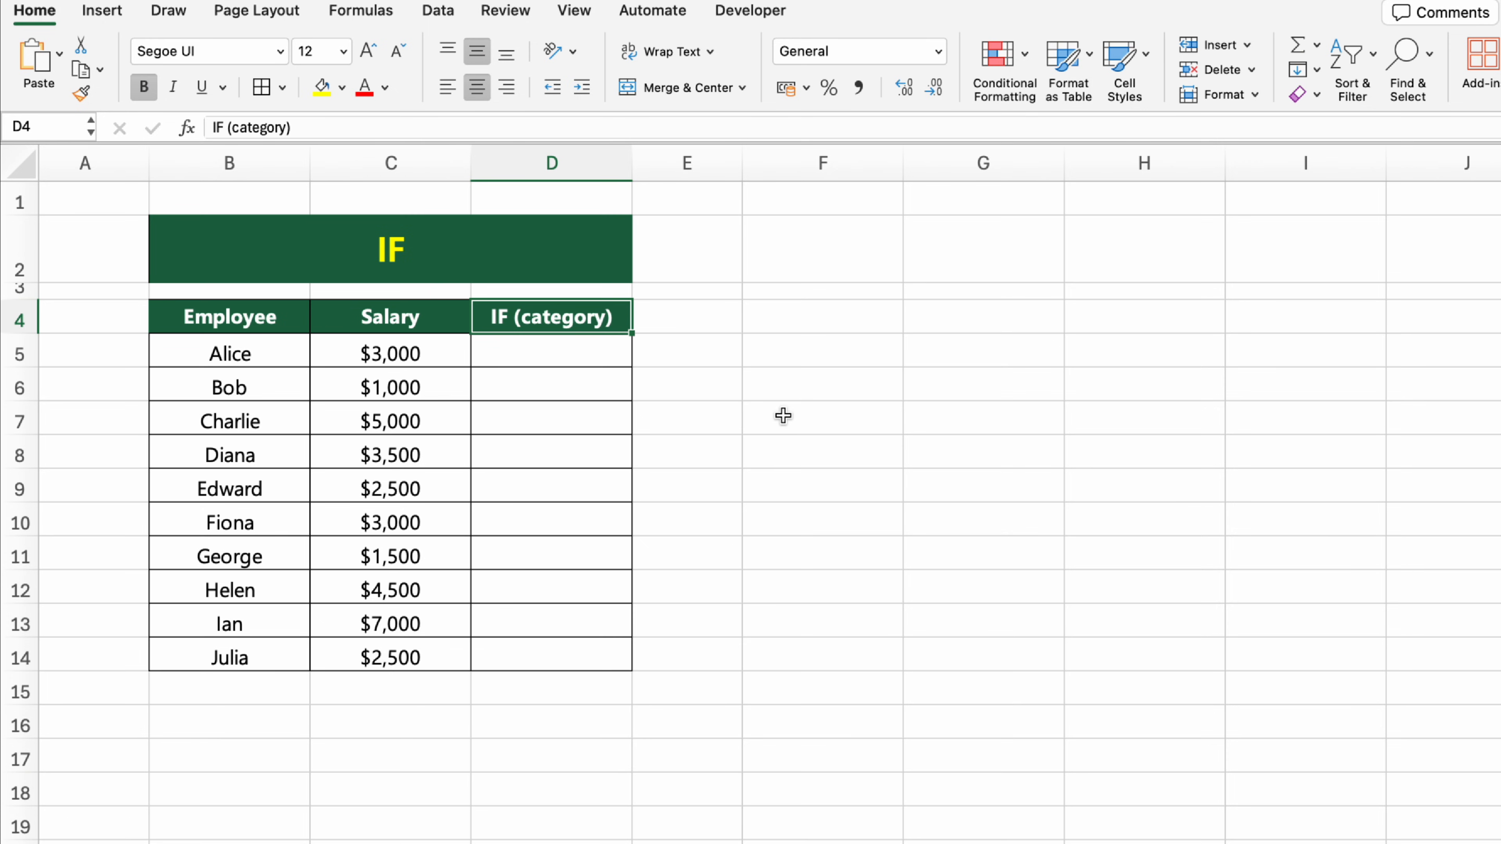
left_click(581, 353)
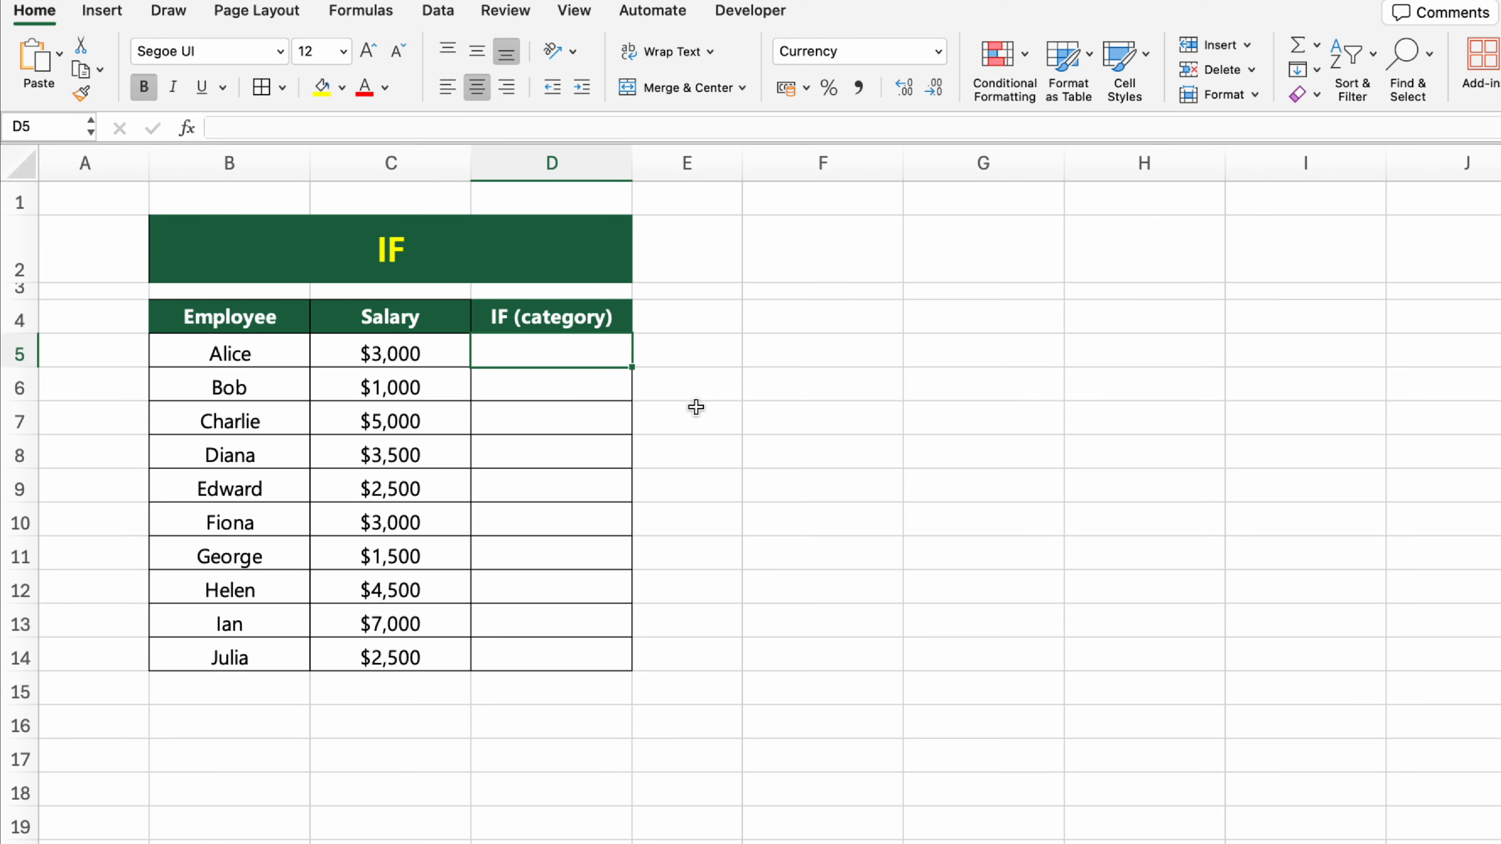
type("=IF(")
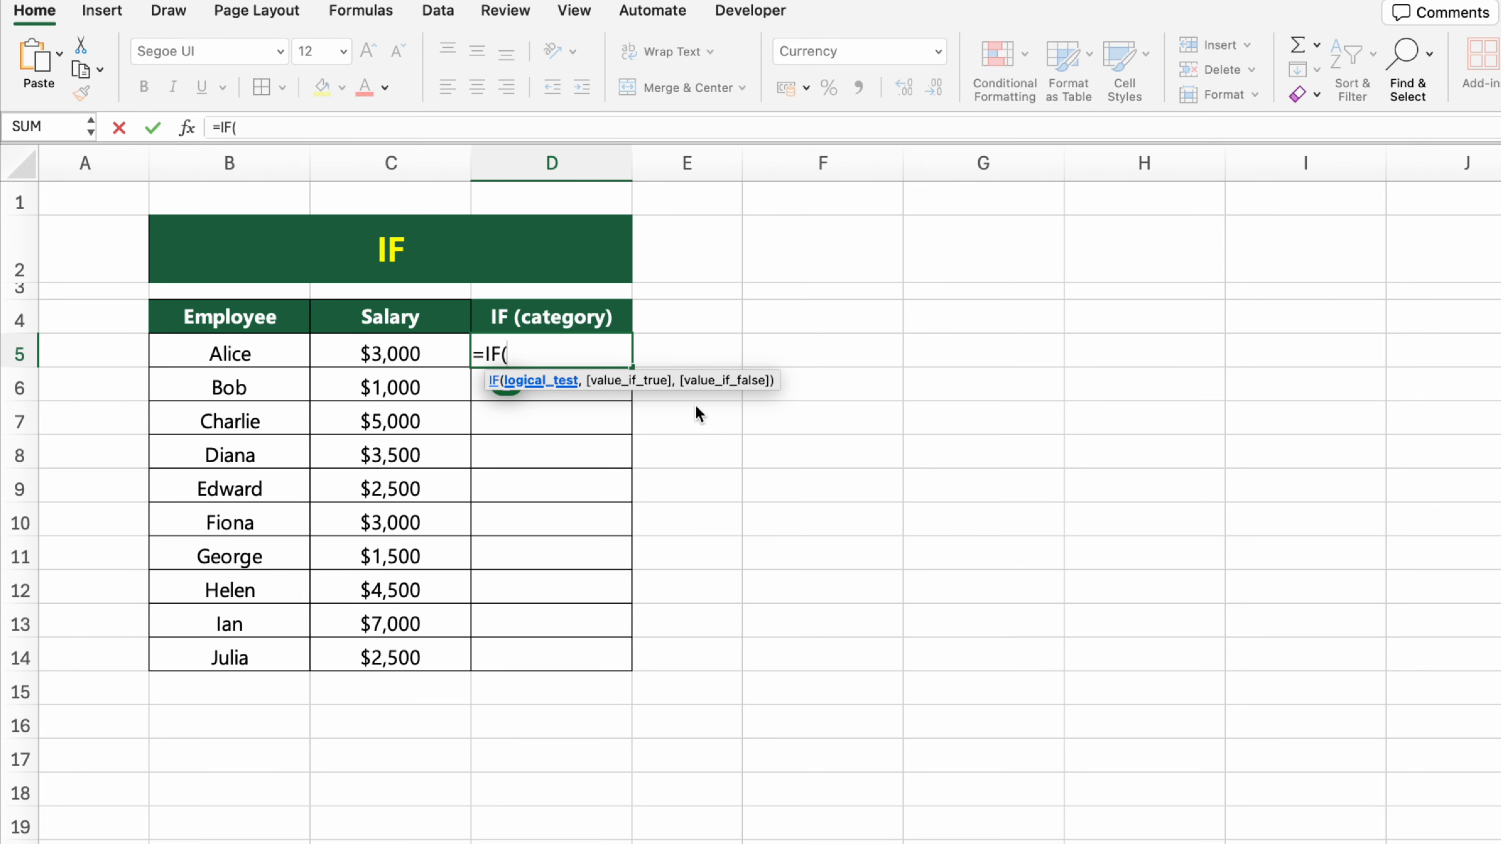
left_click(460, 362)
type(">=30")
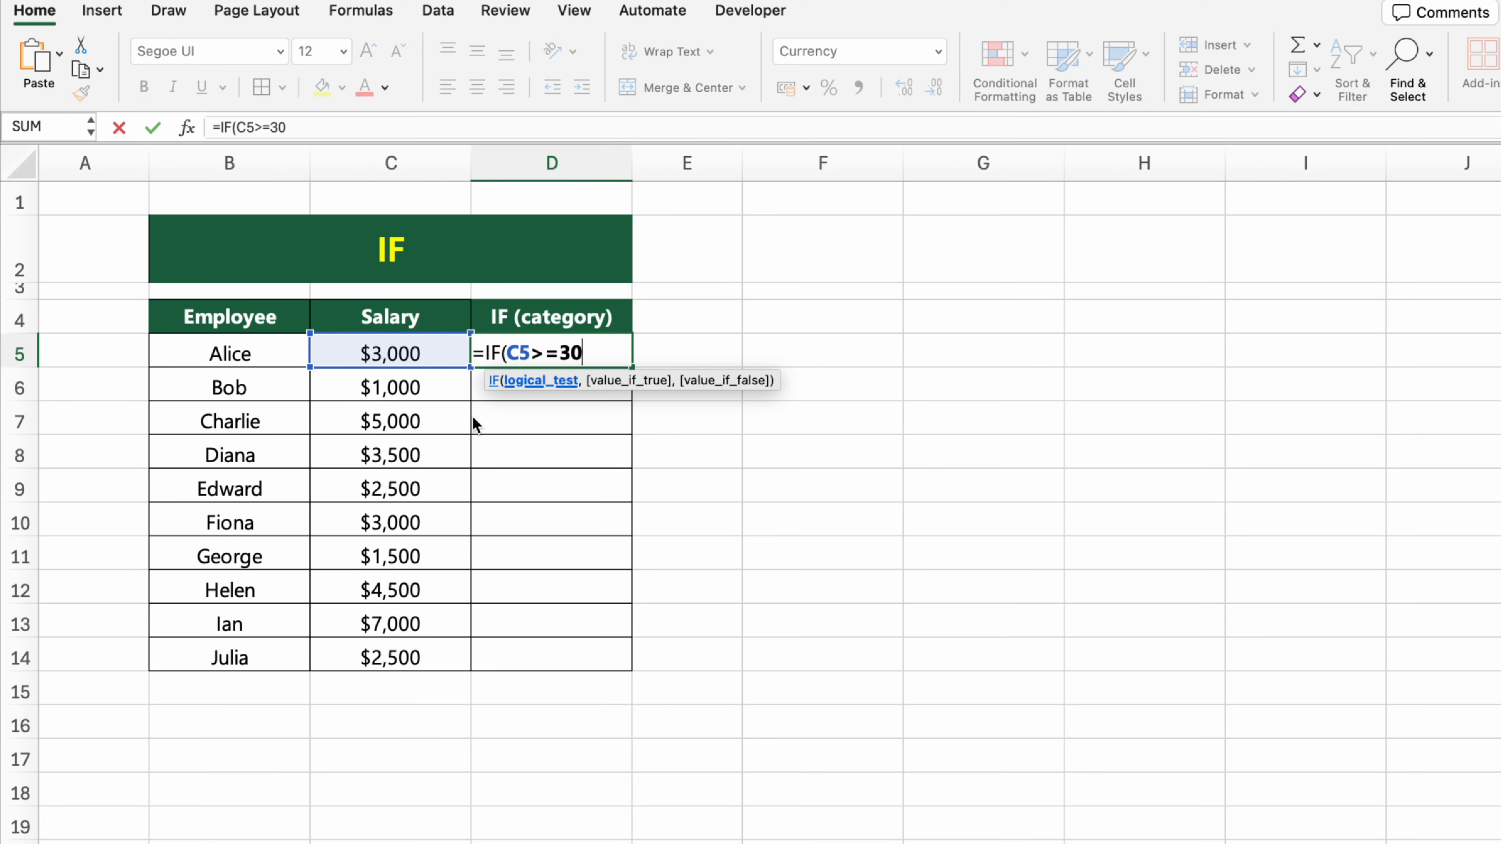
type("00, \"Higher")
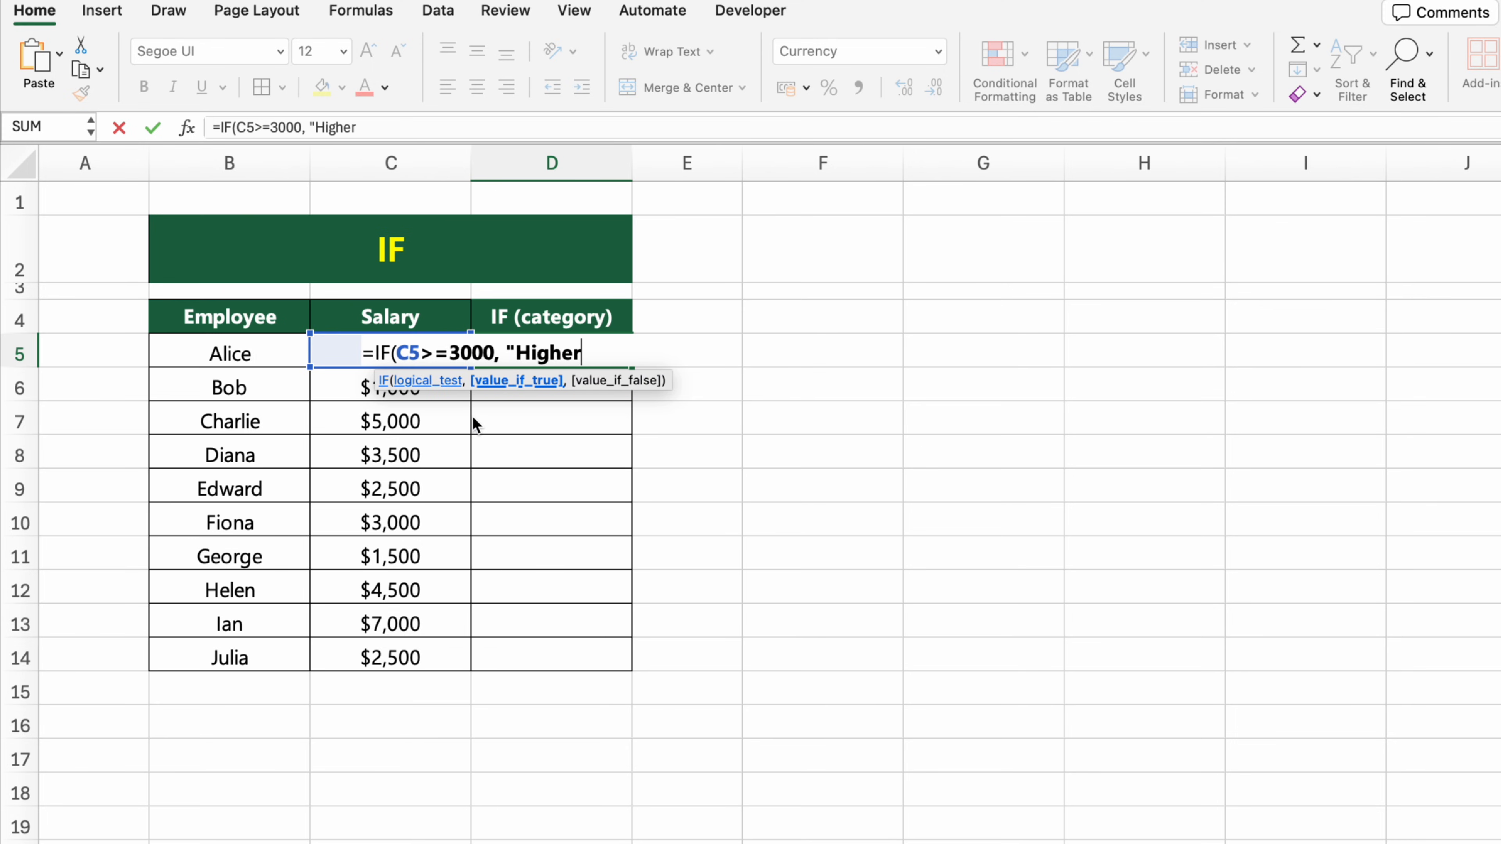
type("\", \"Lower\")")
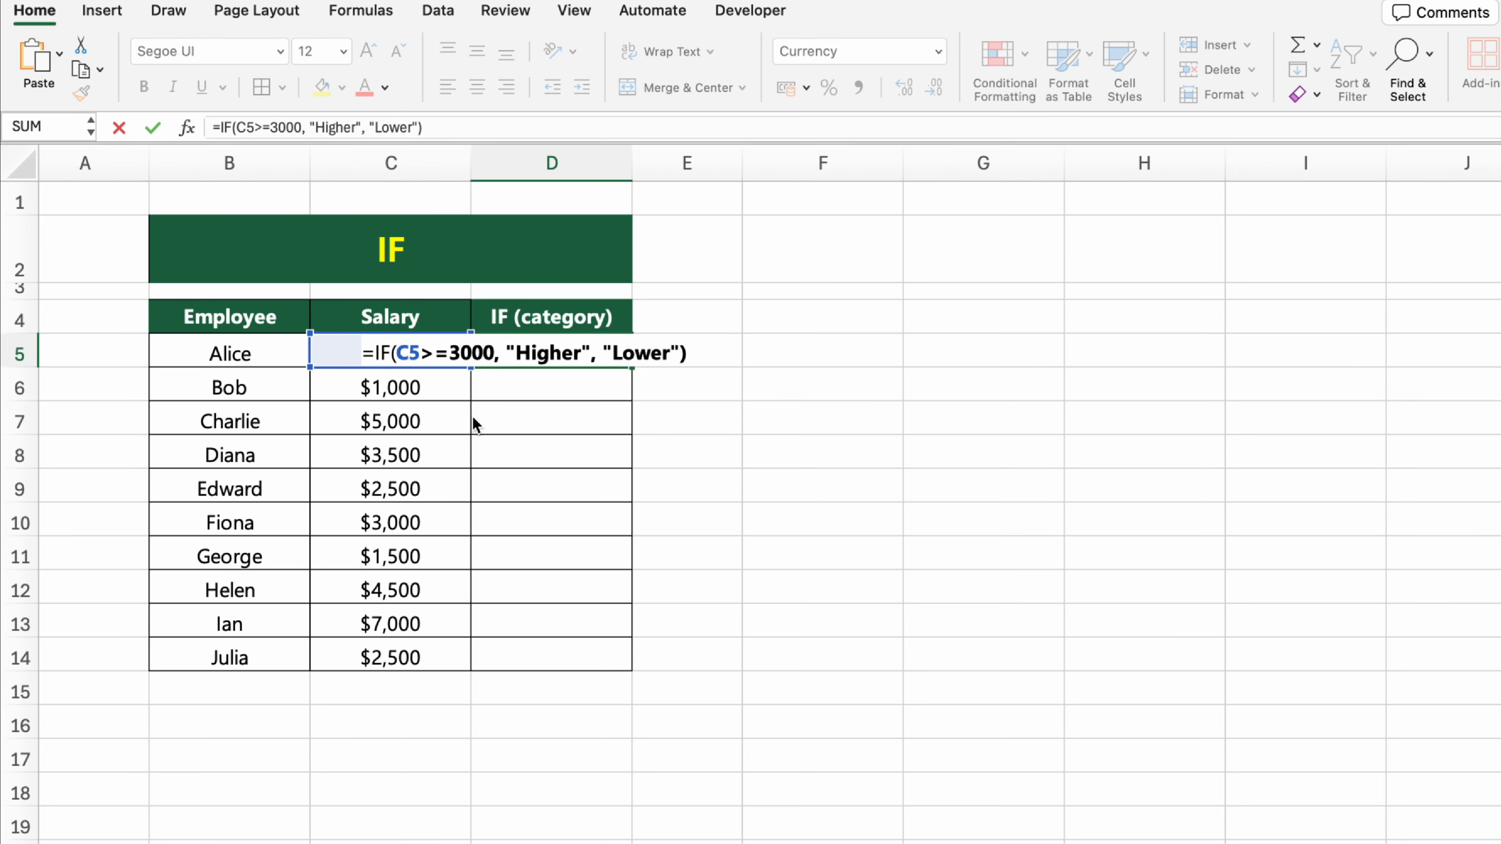
key("Return")
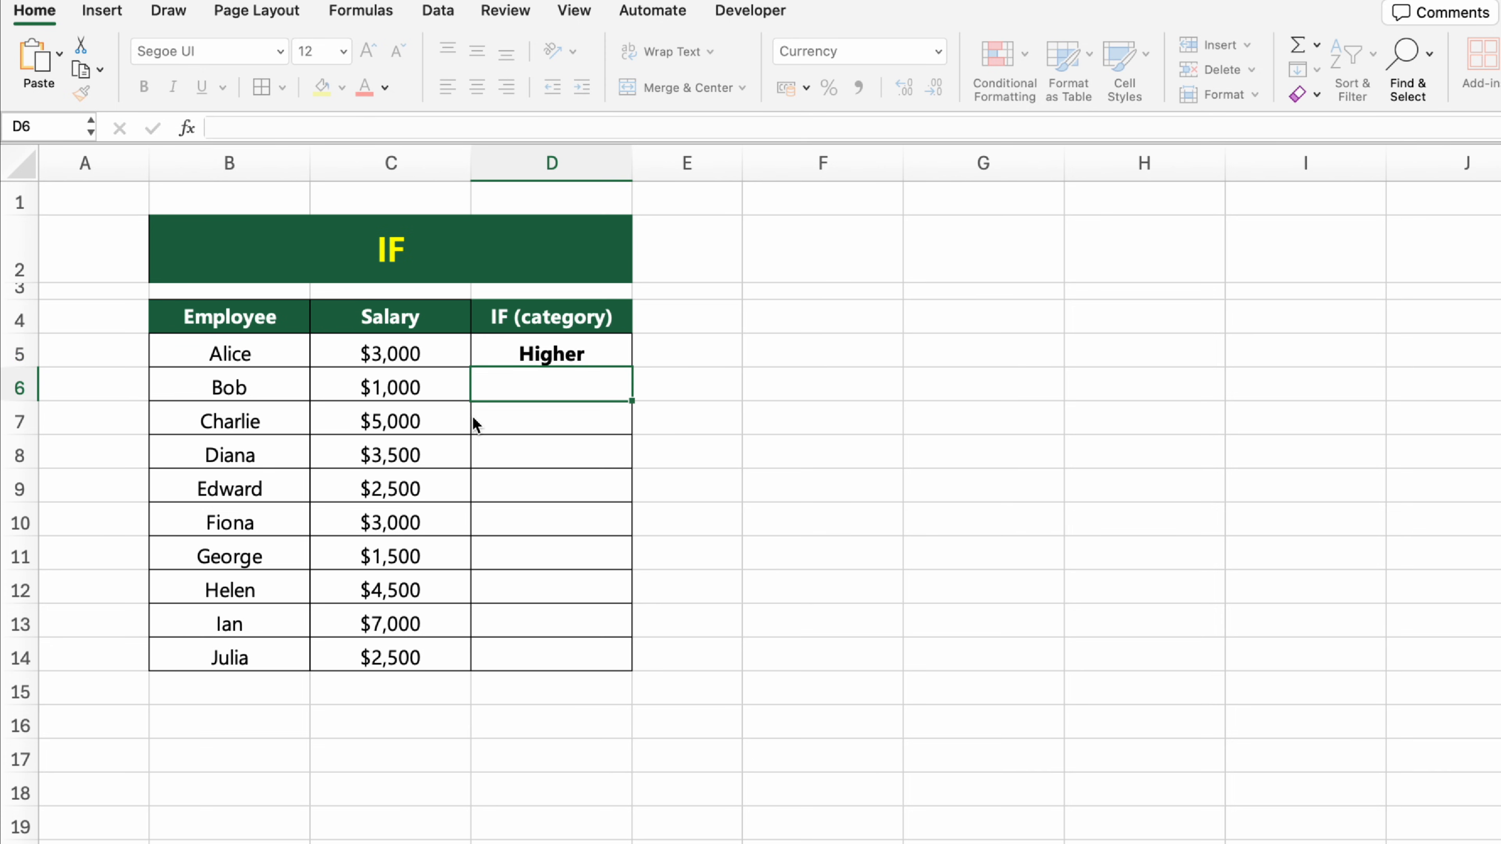
Step: Fill the IF formula from D5 down to D14 in the IF (category) column
left_click(628, 364)
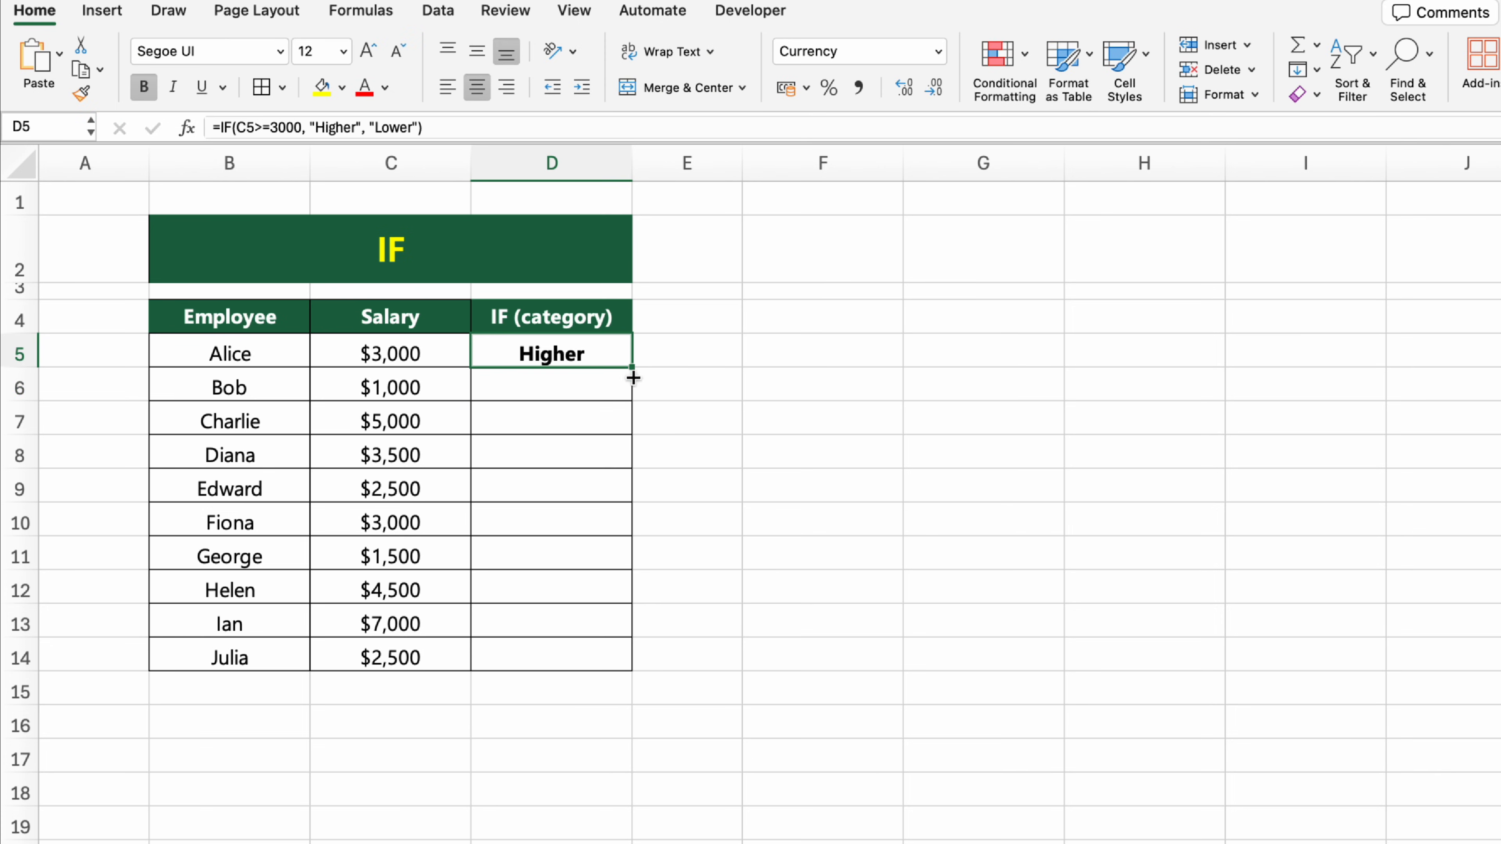
left_click_drag(632, 367, 643, 666)
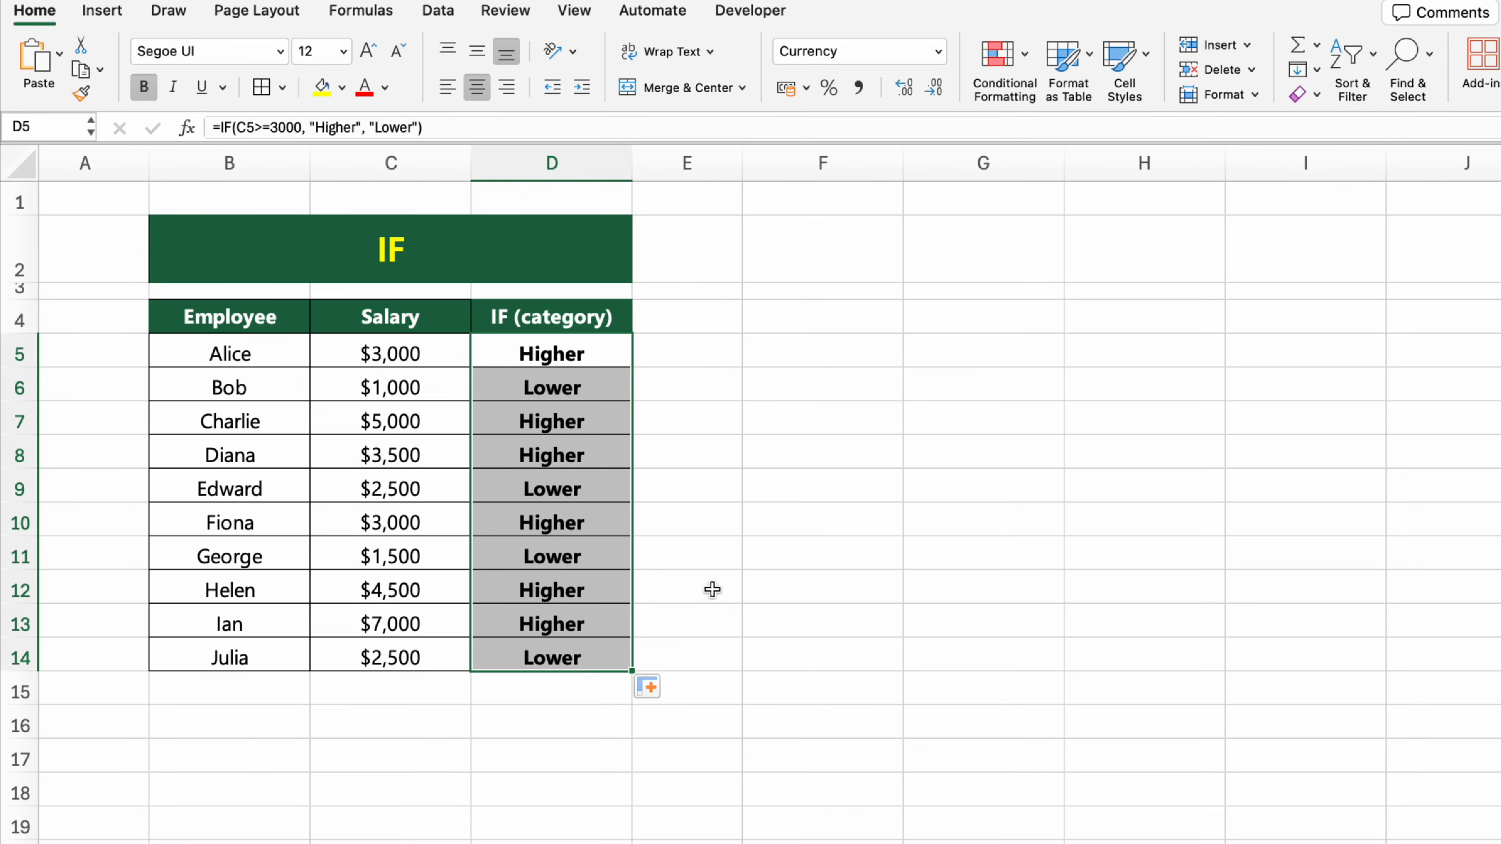
left_click(809, 644)
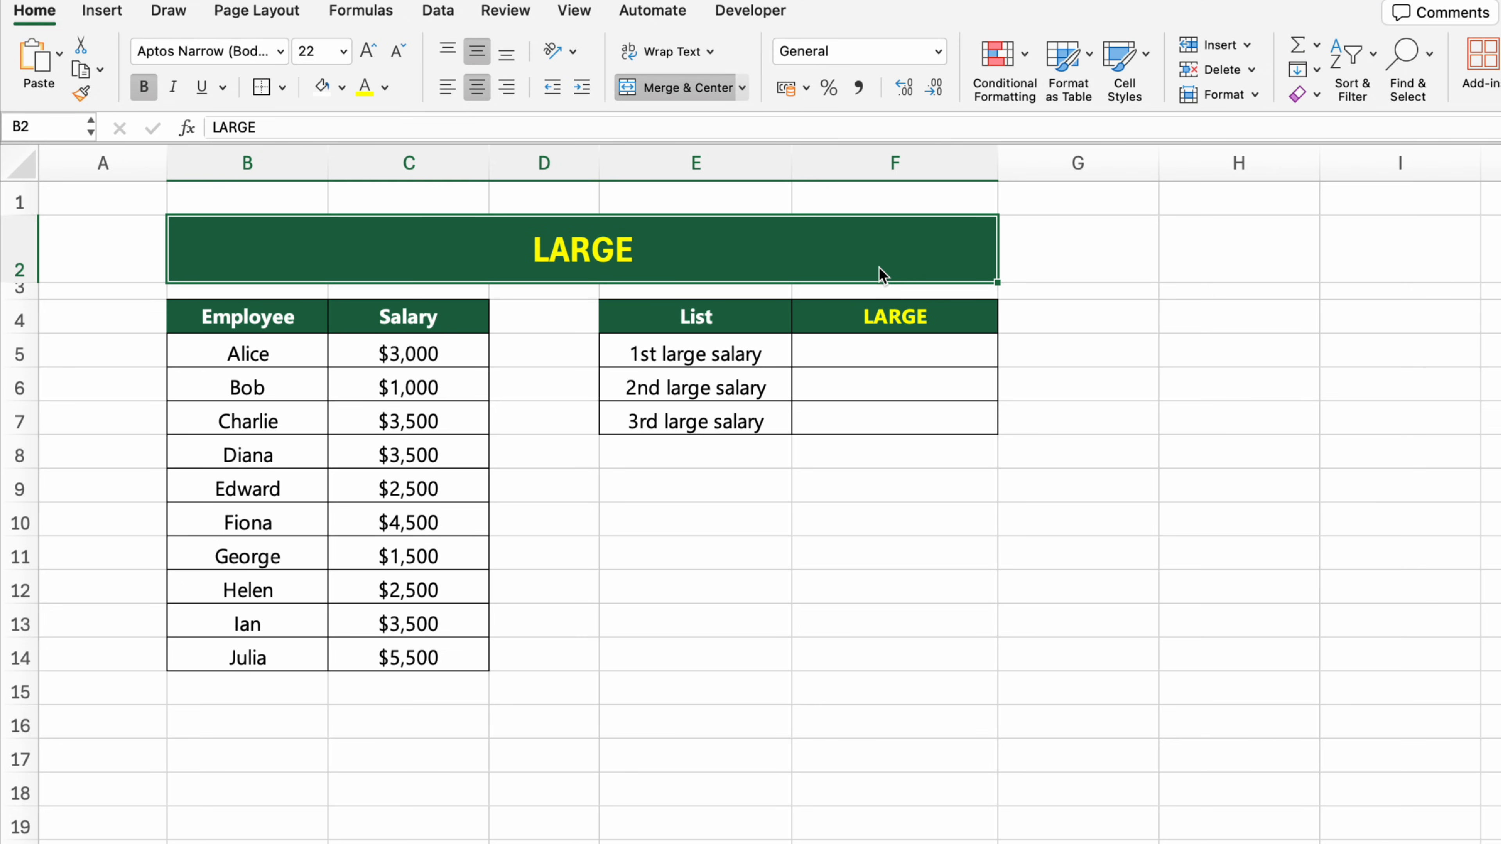
Step: On the LARGE sheet, get the 1st large salary in cell F5 using the formula =LARGE(C$5:C$14, 1)
left_click(900, 355)
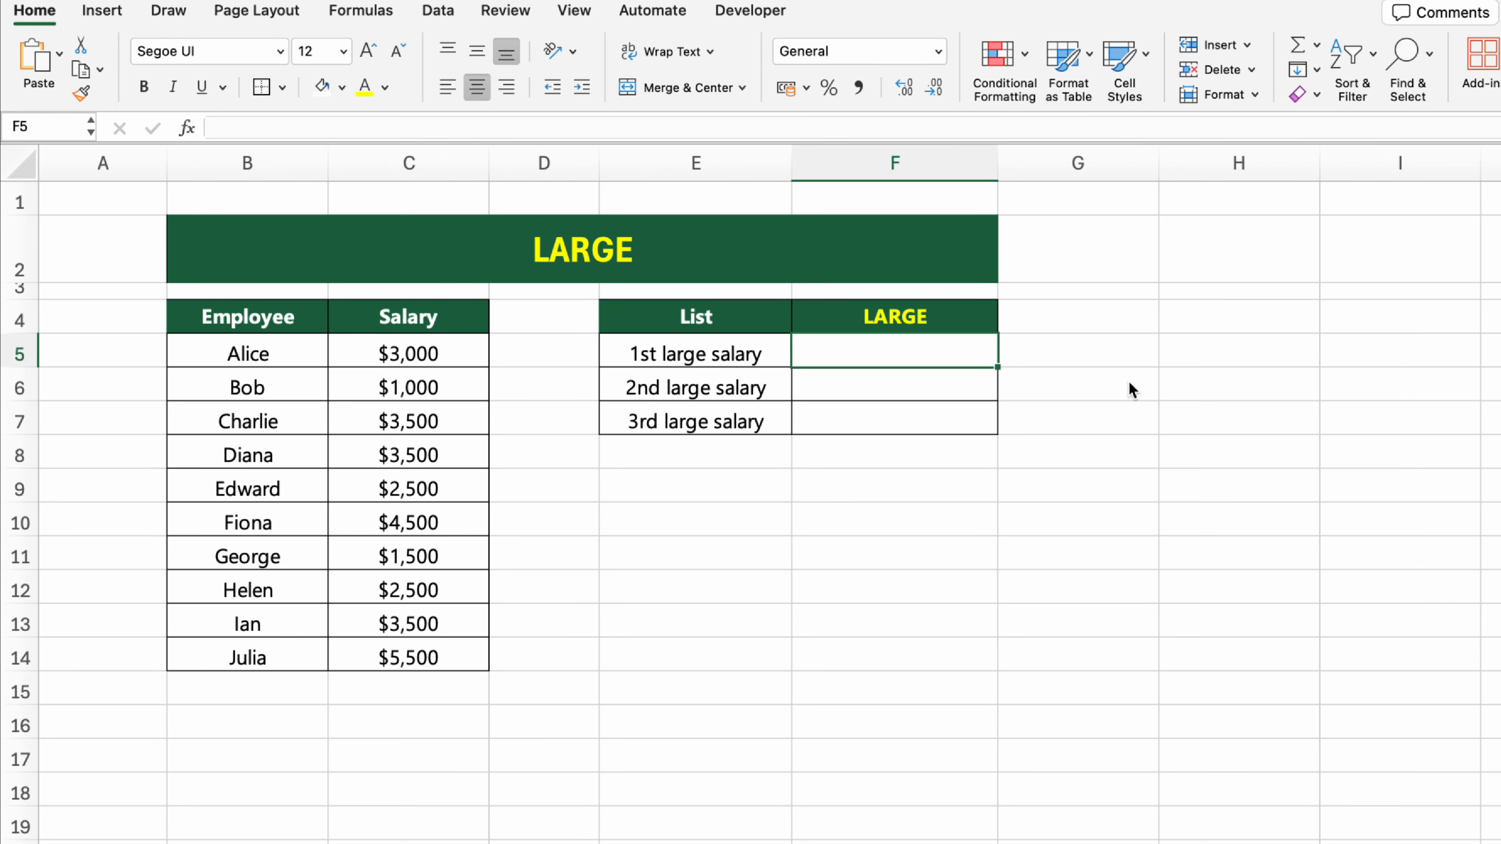
type("=")
key("Caps_Lock")
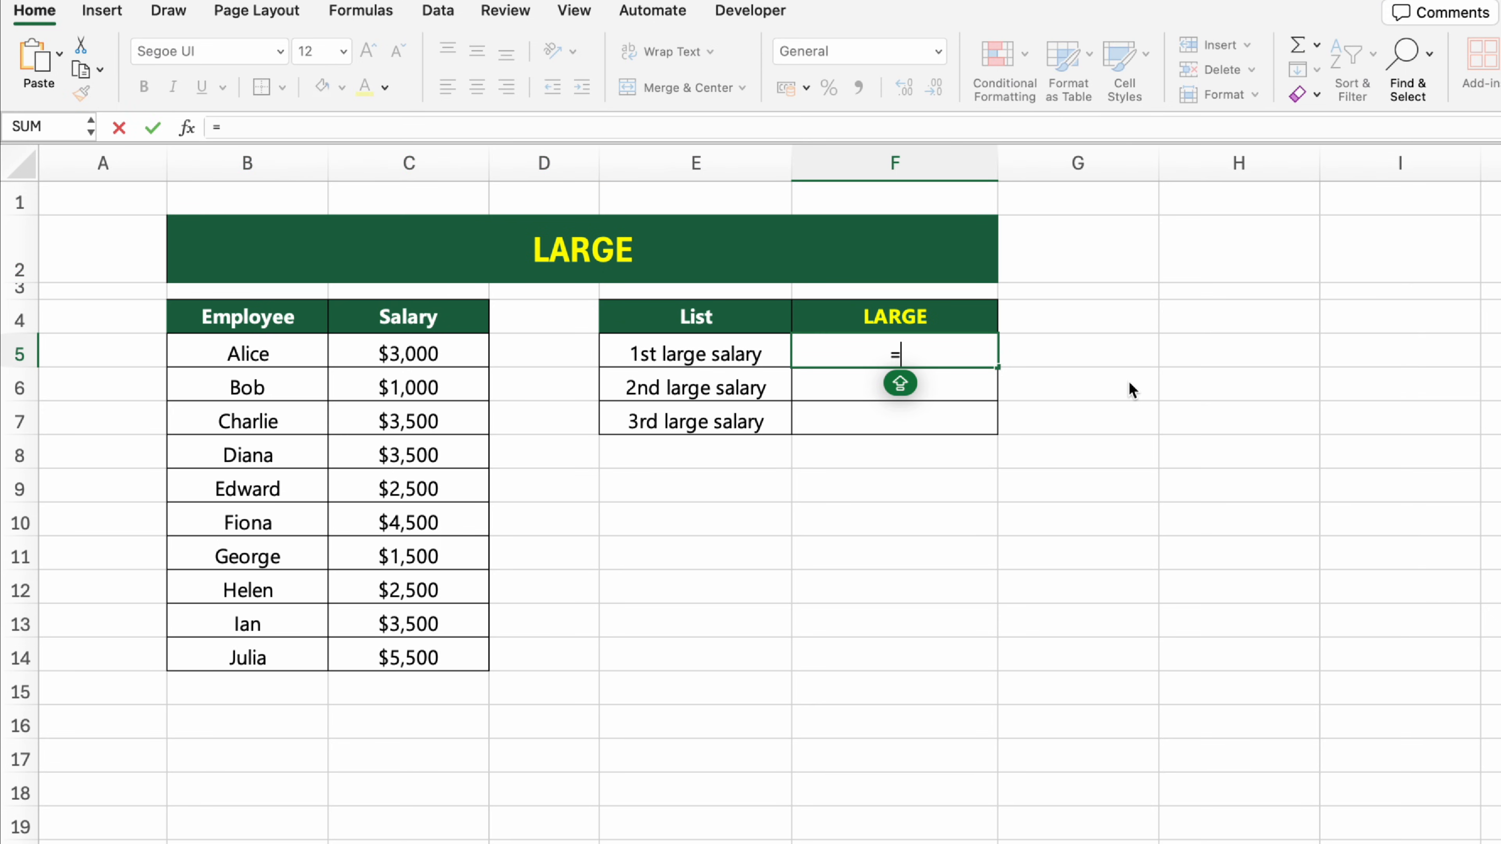
type("LARGE(C$5:C$14")
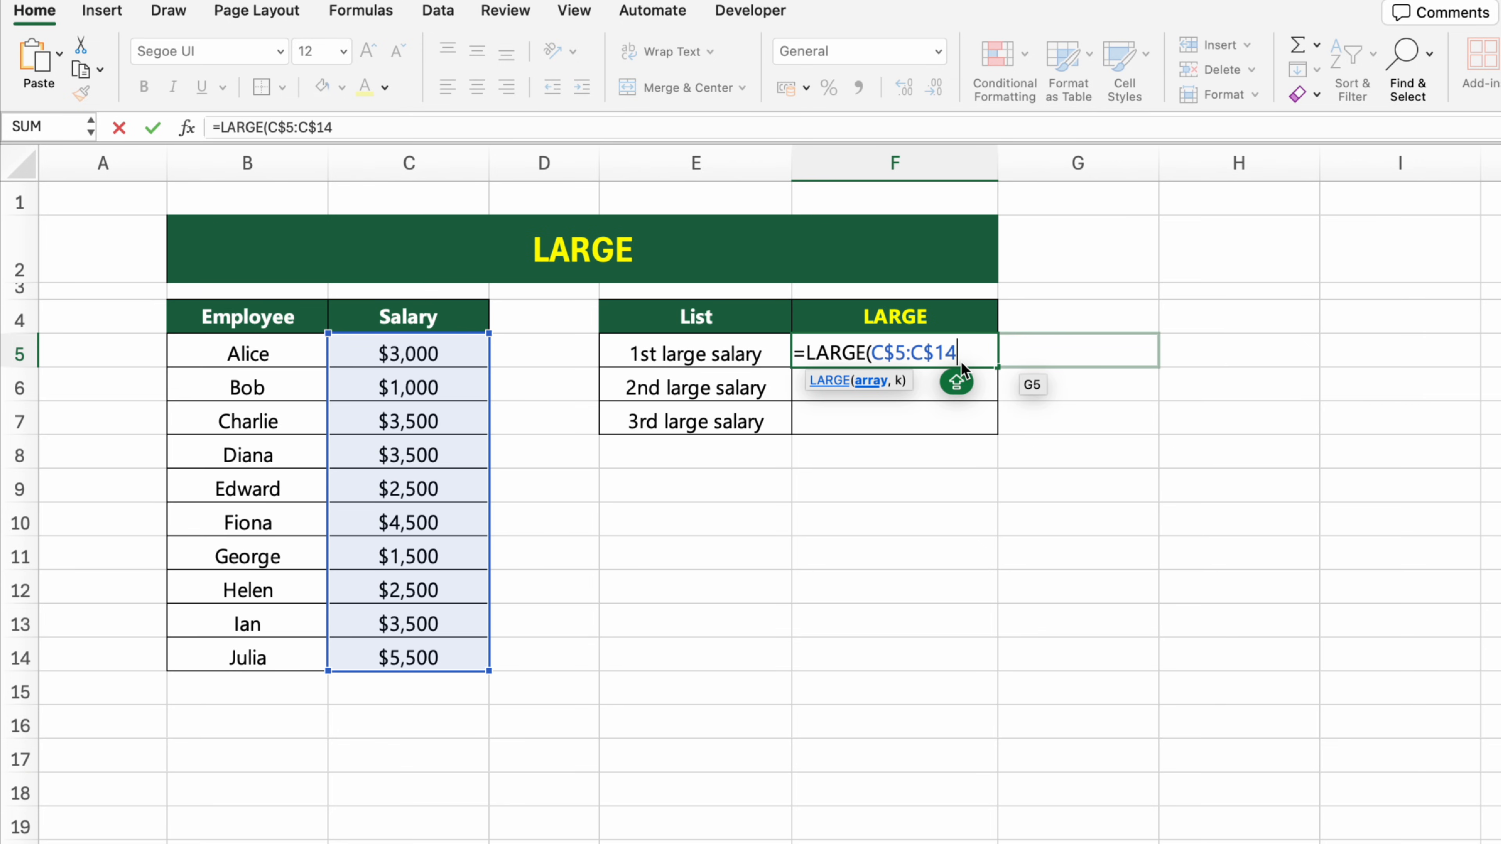
type(",")
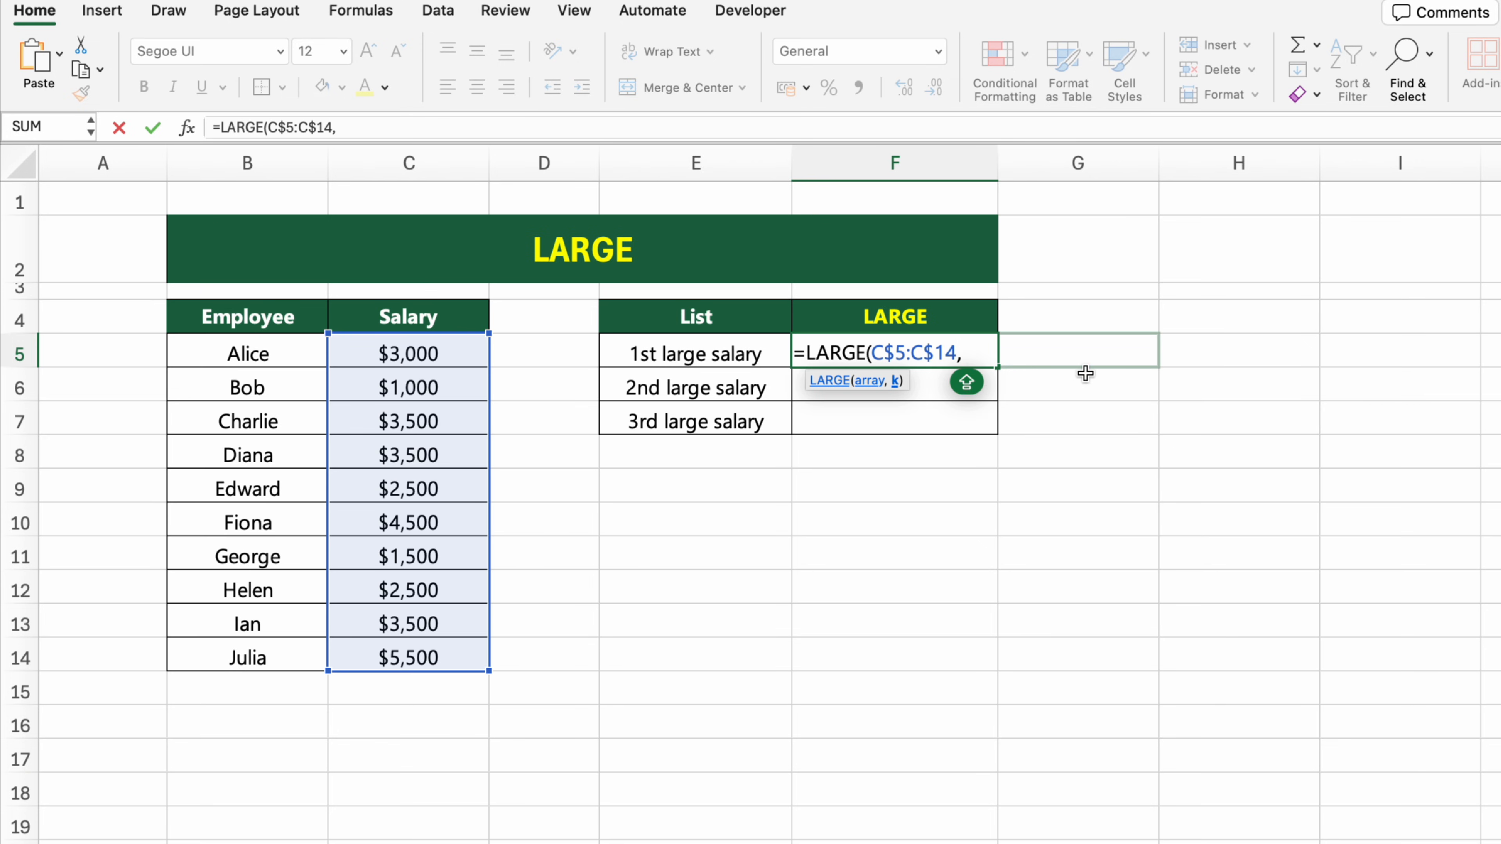
type(" 1)")
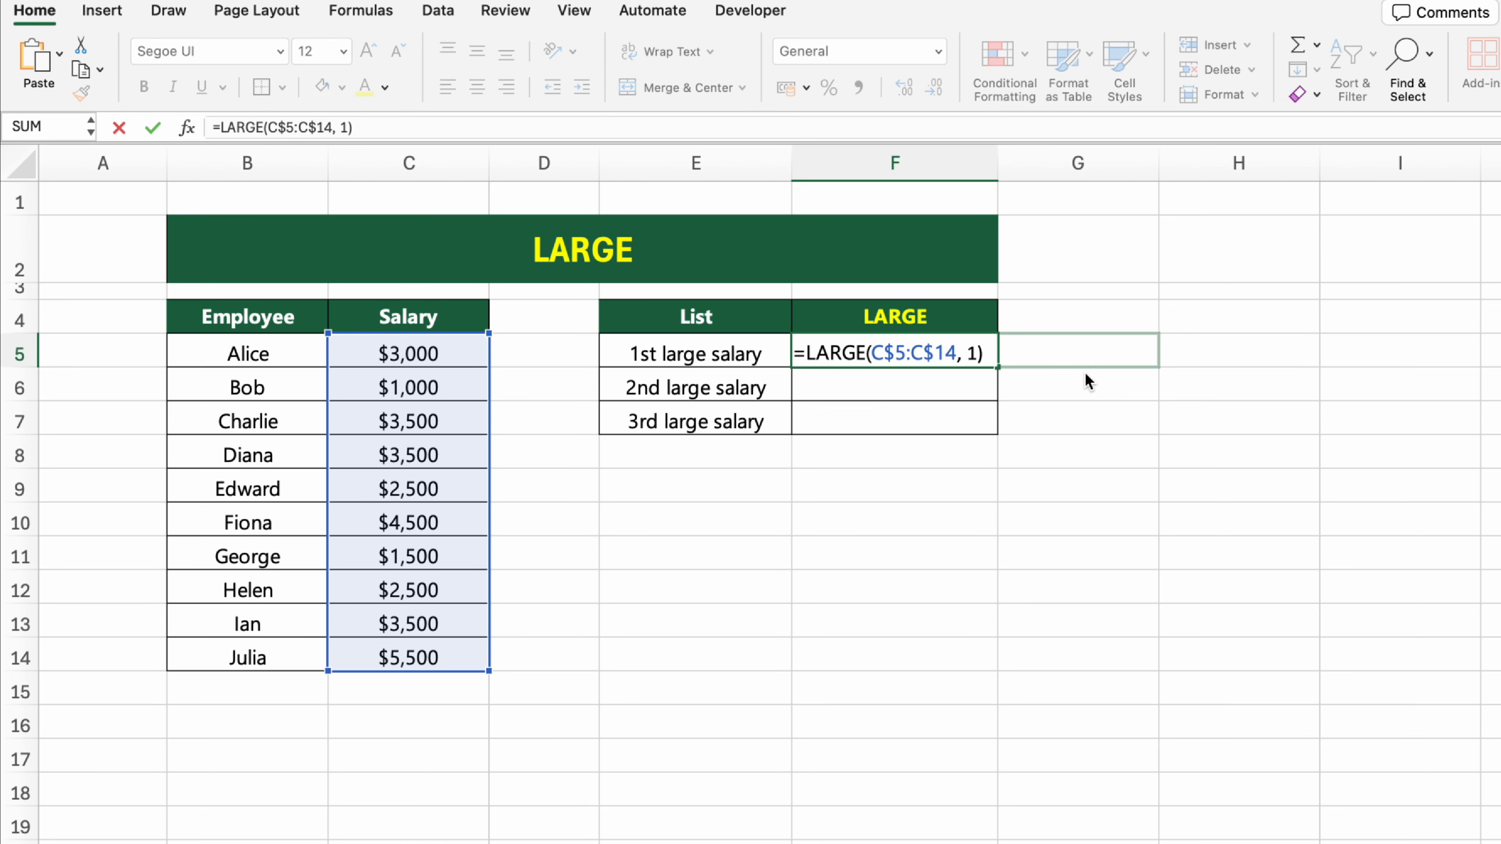
key("Return")
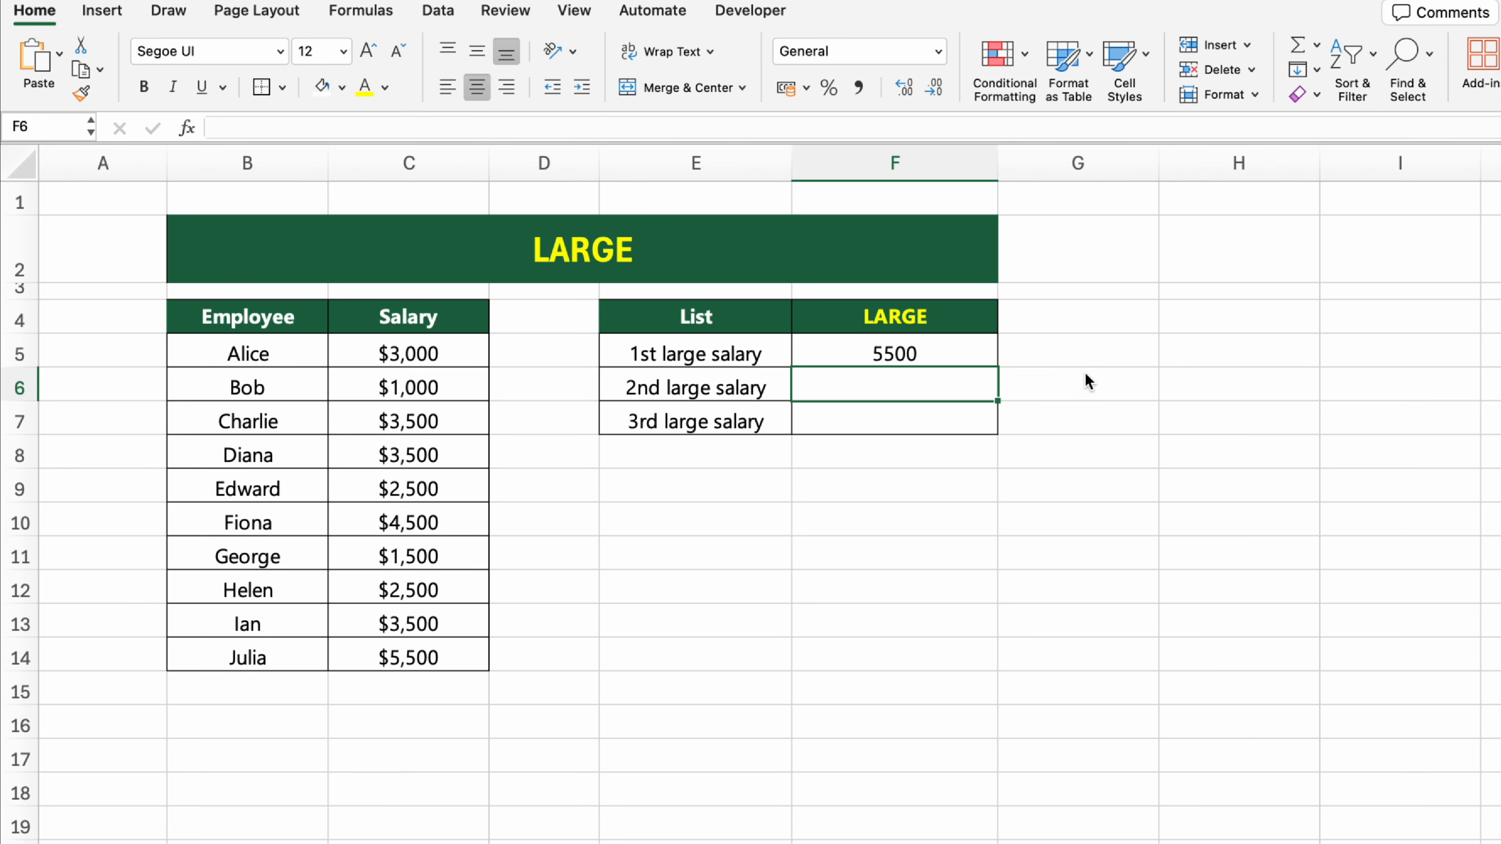
Step: Get the 2nd large salary in cell F6 using the formula =LARGE(C$5:C$14, 2)
type("=LAR")
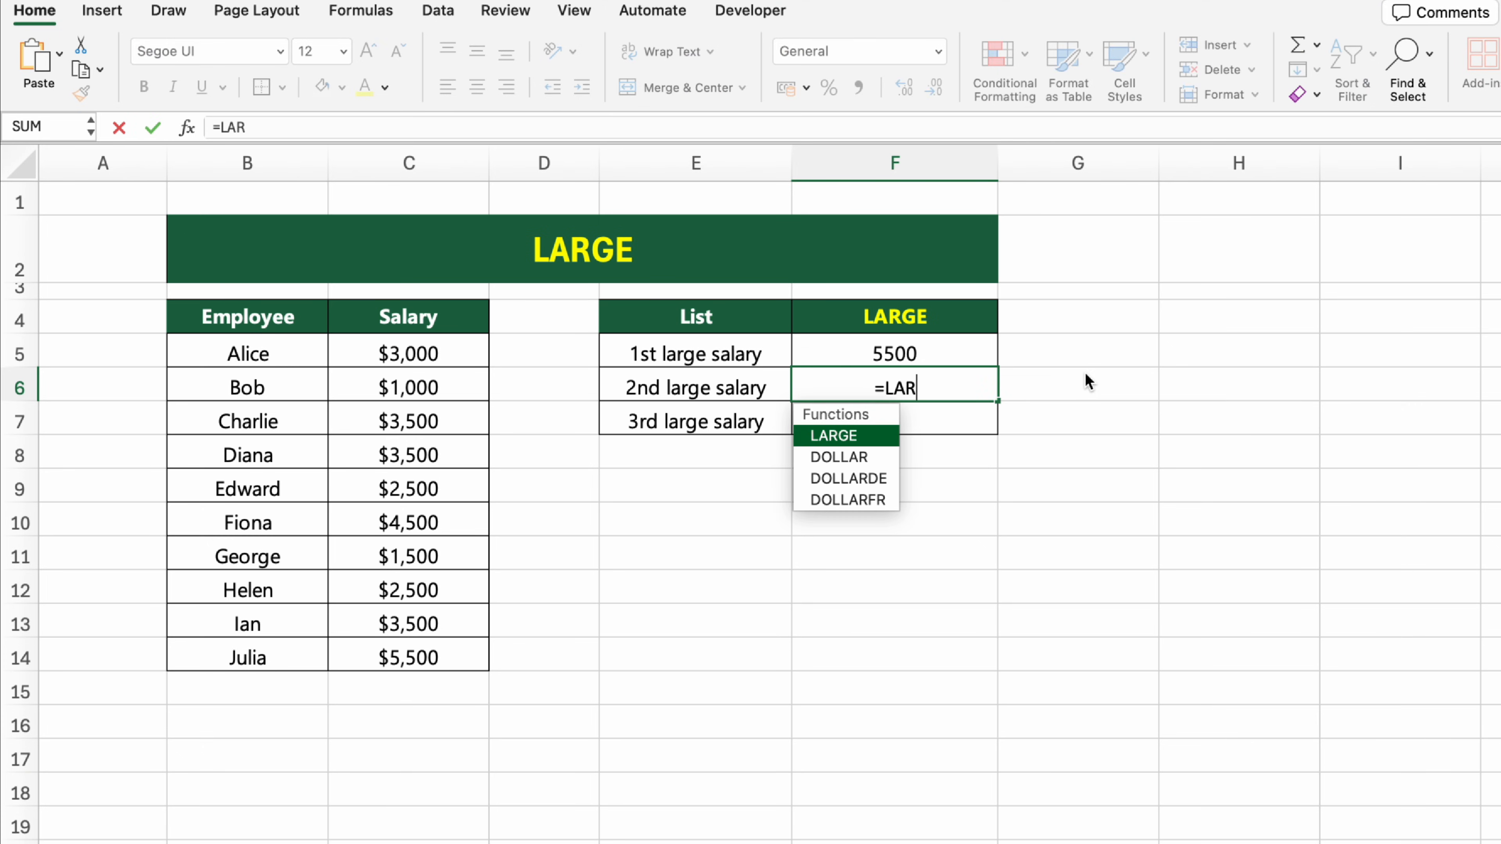
key("Tab")
type("C$5:C$14")
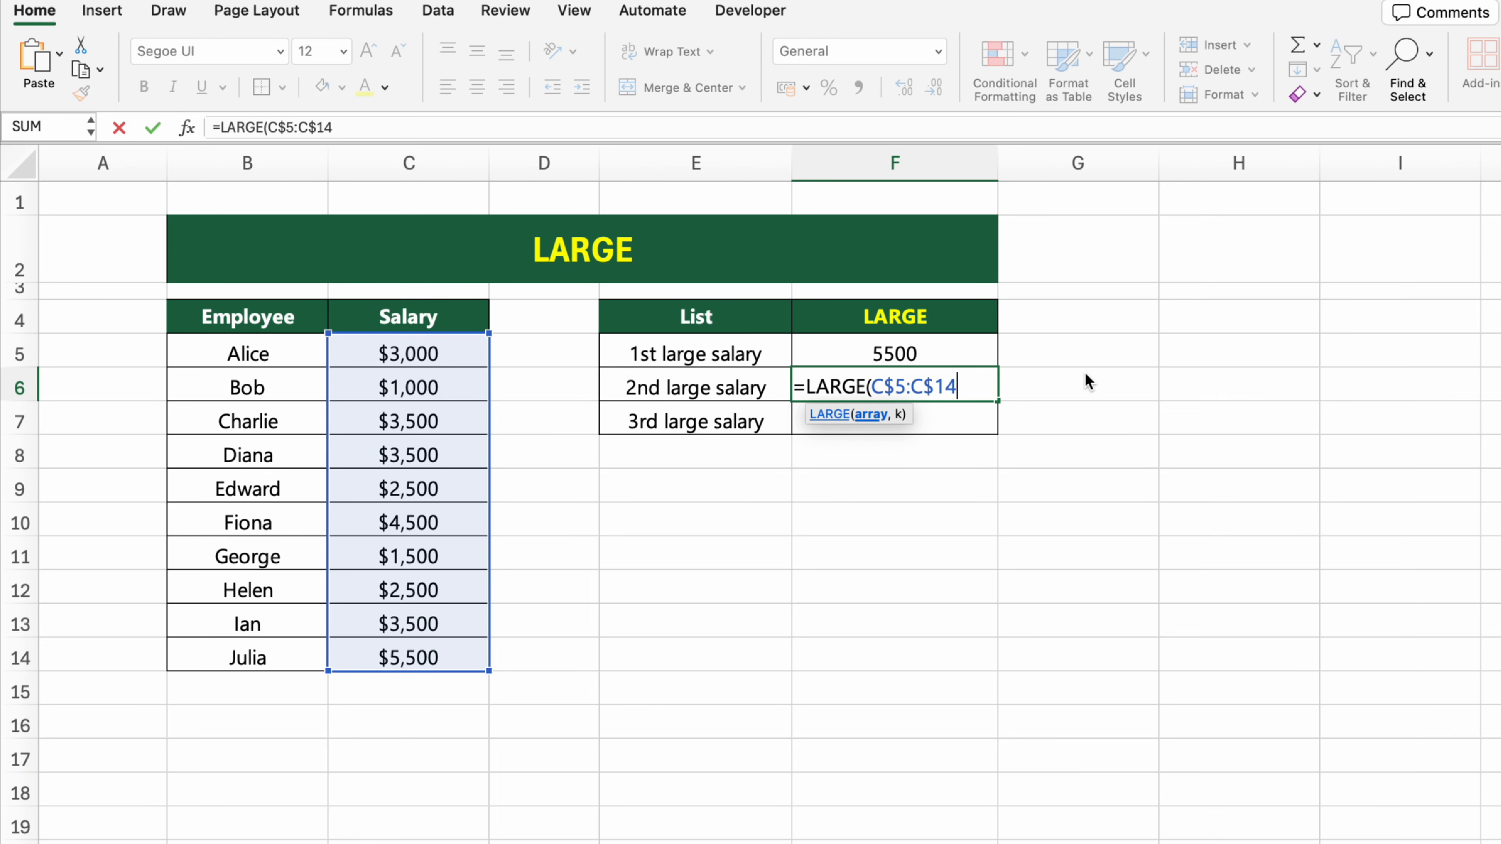
type(", 2")
key("Return")
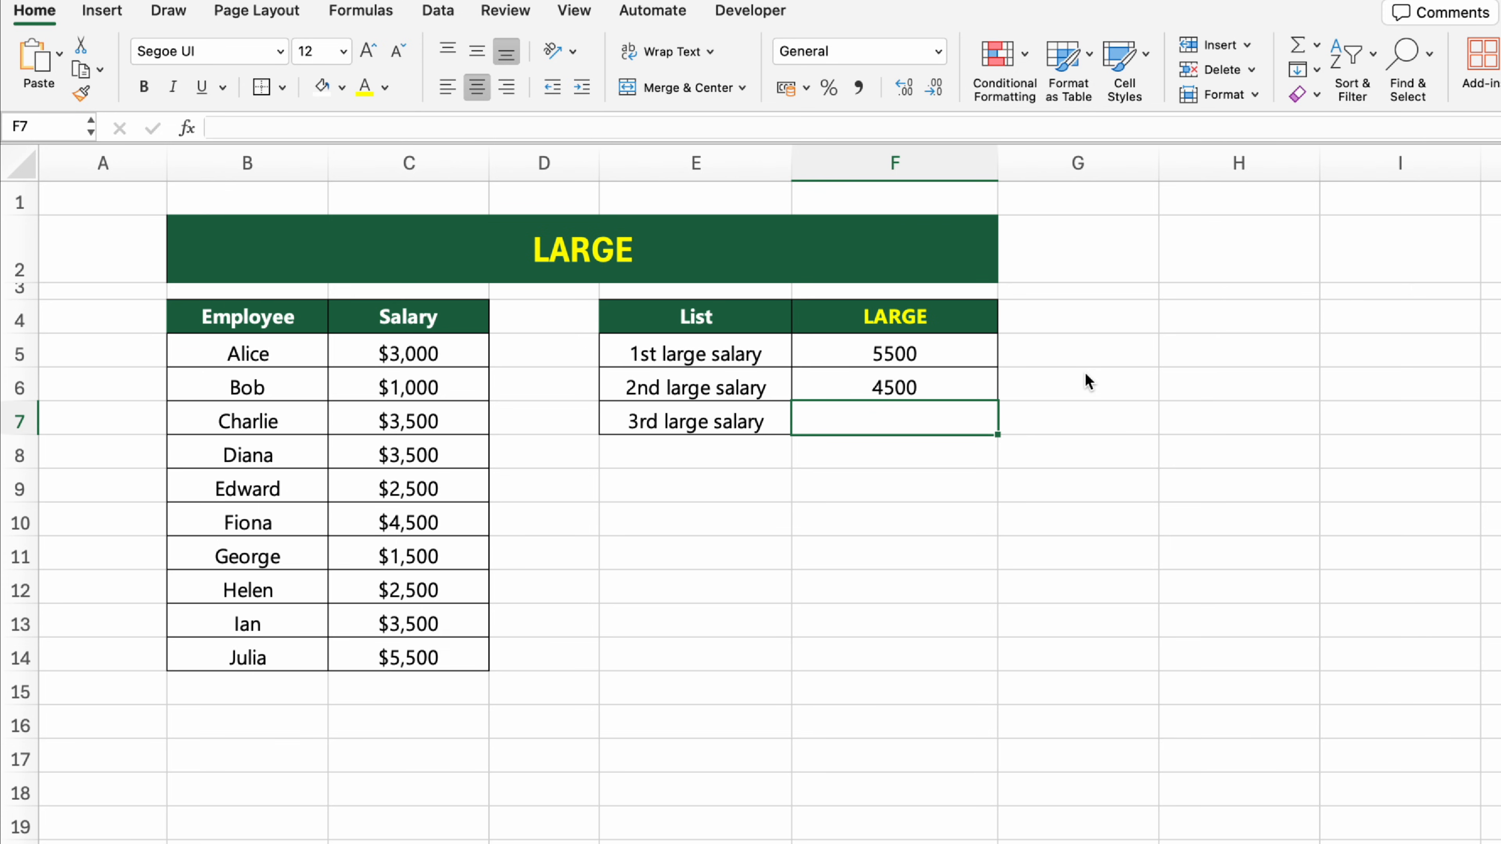
Step: Get the 3rd large salary in cell F7 using the formula =LARGE(C$5:C$14, 3)
type("=LARGE(")
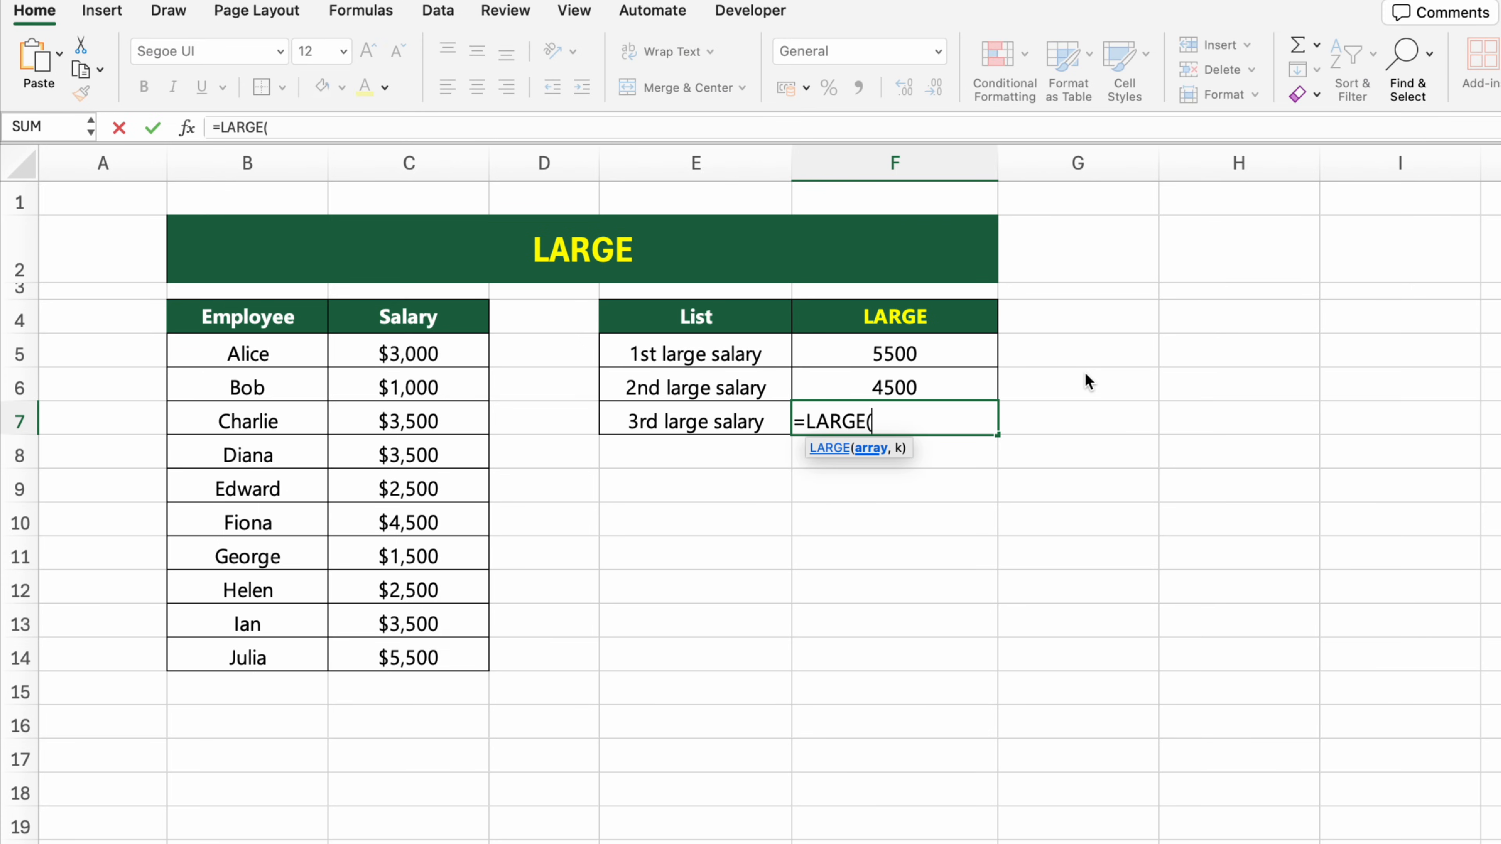
type("C$5:C$14, 3")
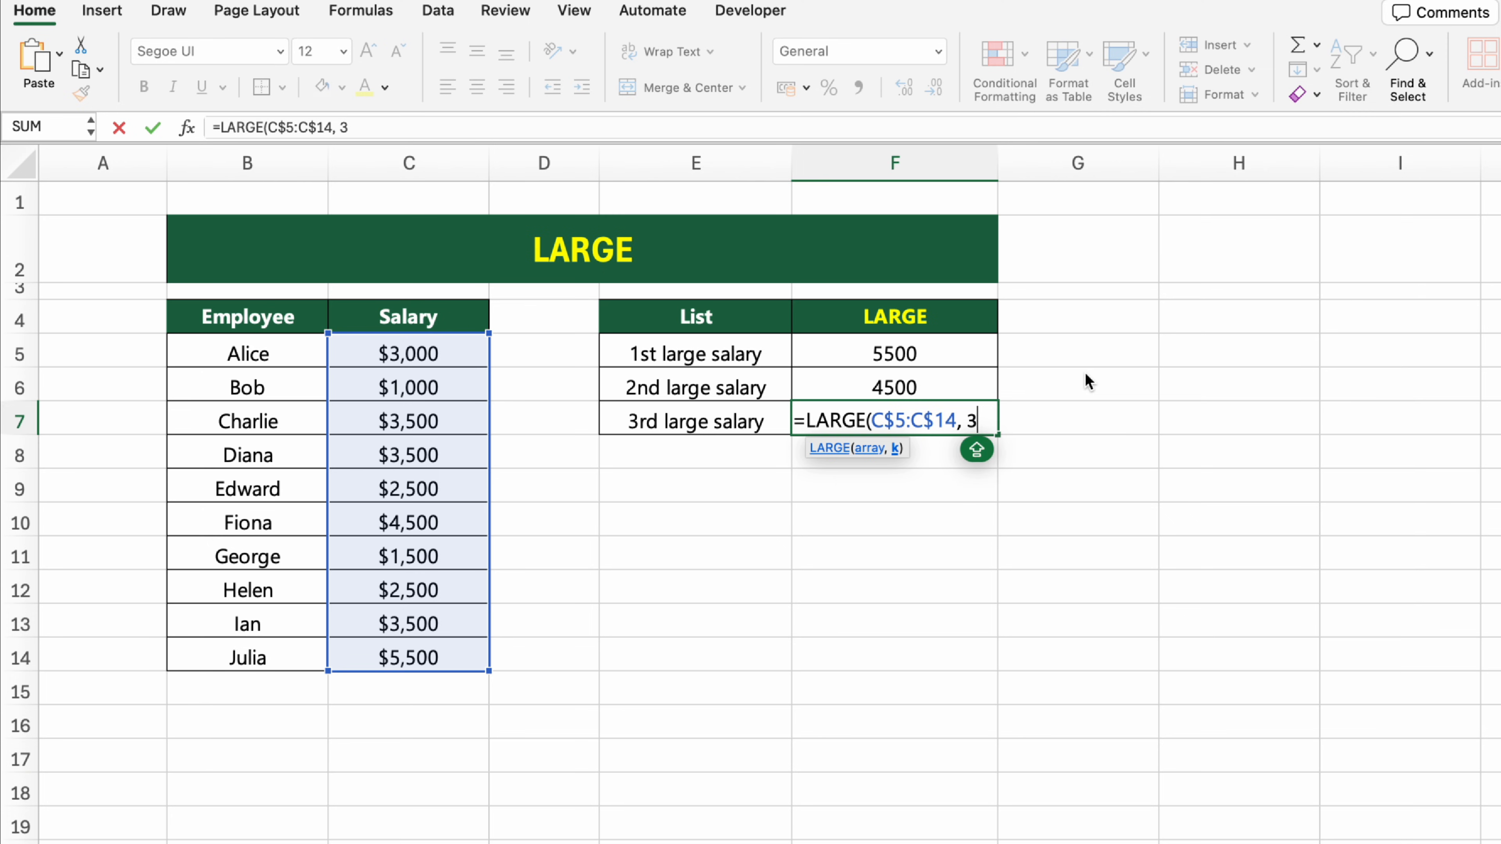
type(")")
key("Return")
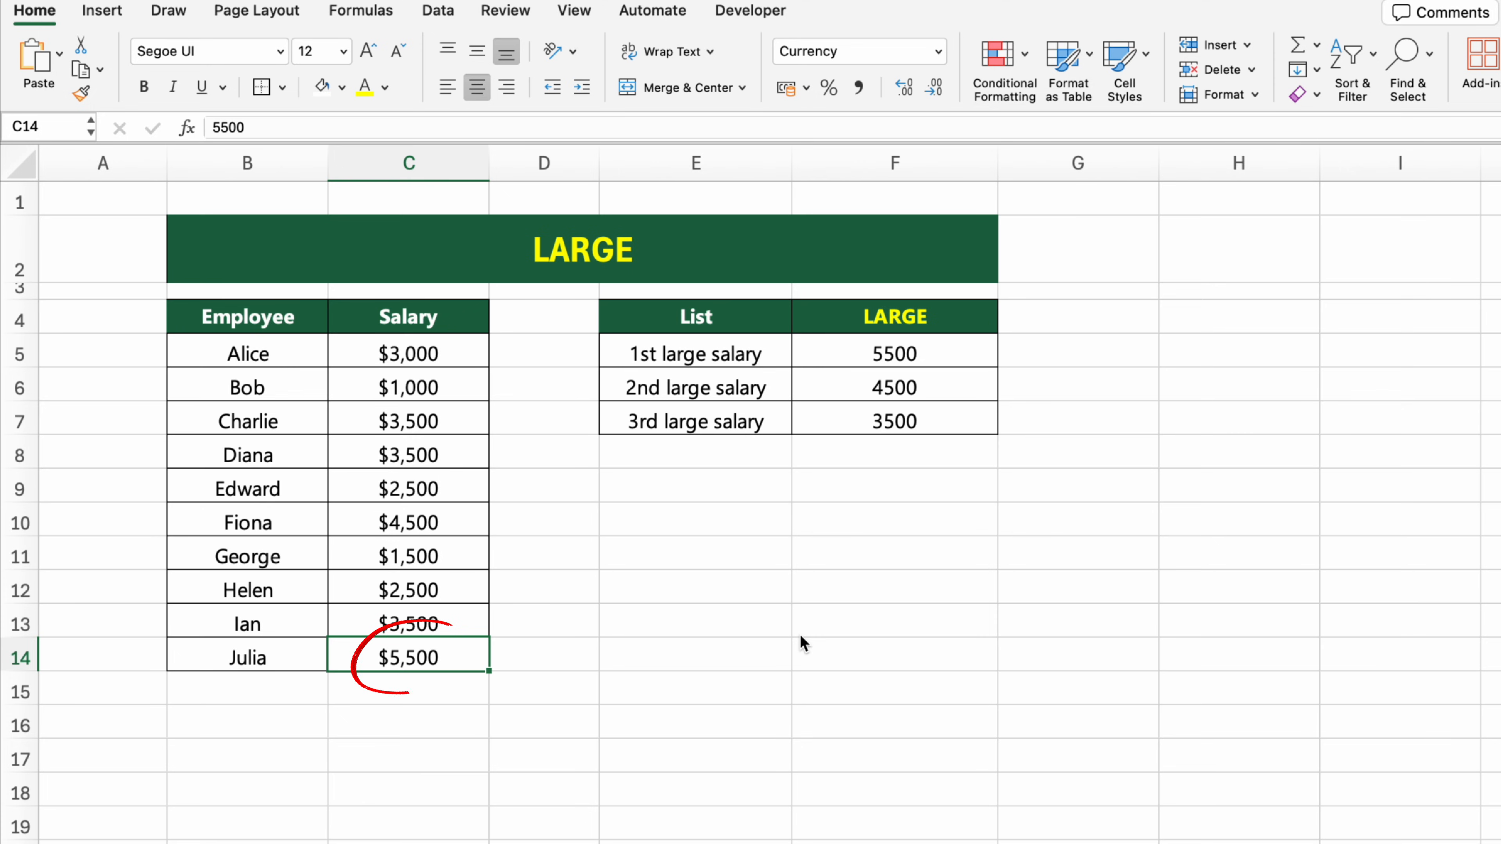
Step: Change the last employee's salary in cell C14 of the LARGE sheet to 9000
type("9,0")
type("000")
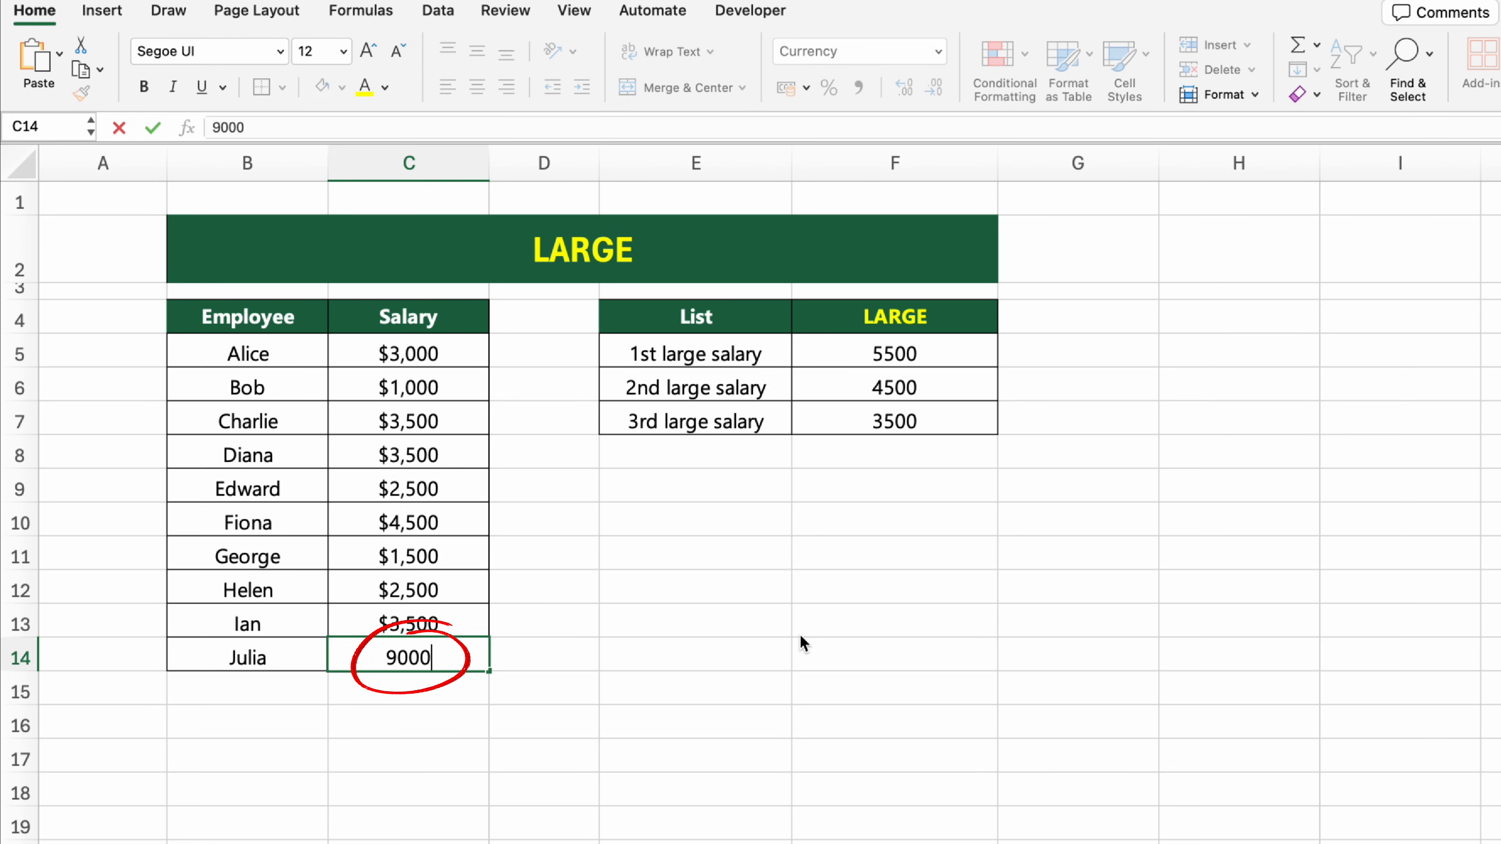
key("Return")
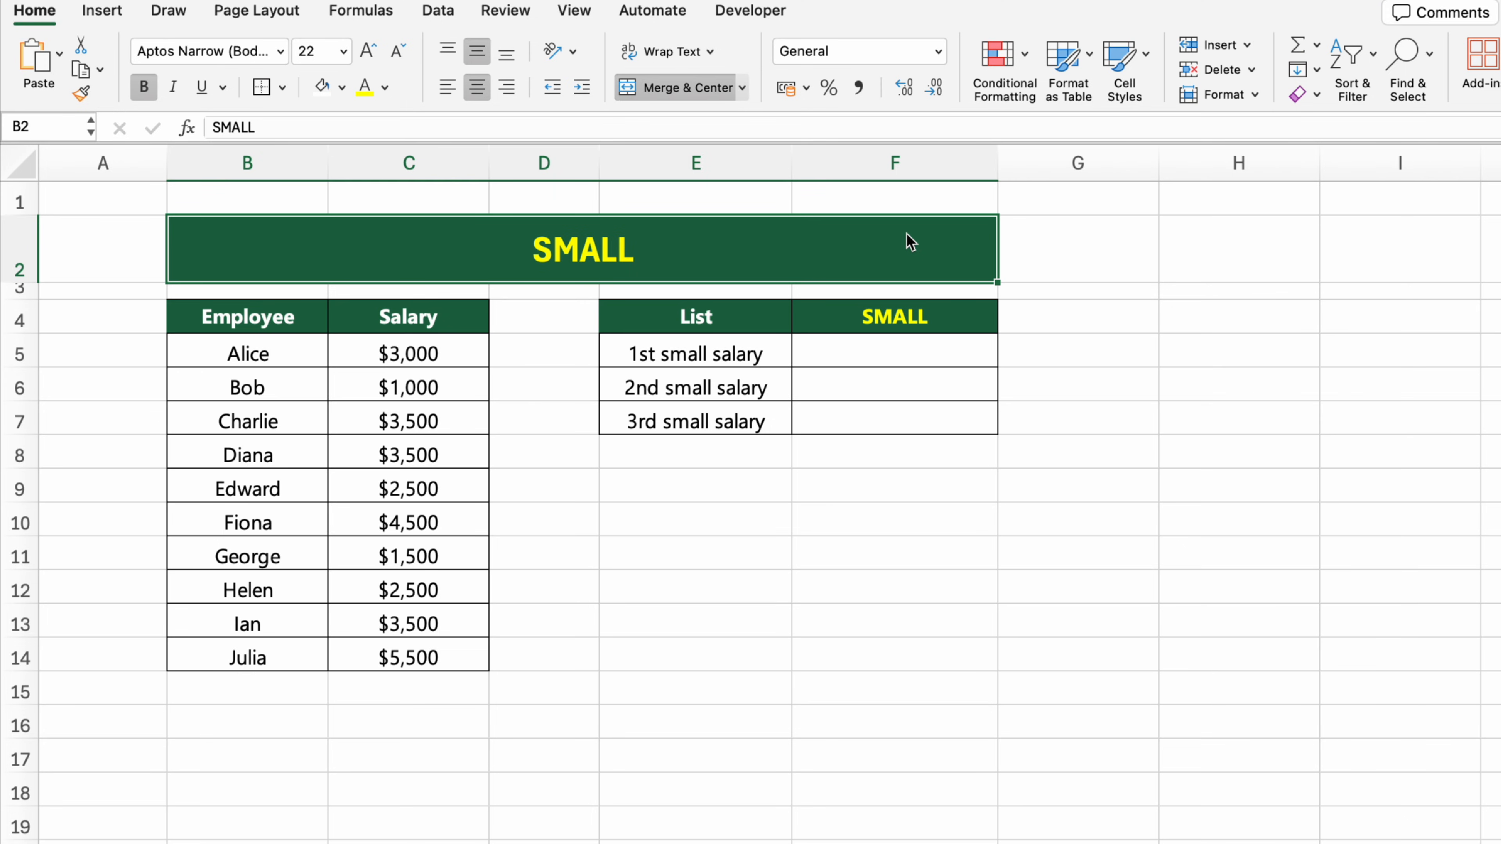
Step: On the SMALL sheet, get the 1st small salary in cell F5 using the formula =SMALL(C$5:C$14, 1)
left_click(945, 354)
type("=SMAL")
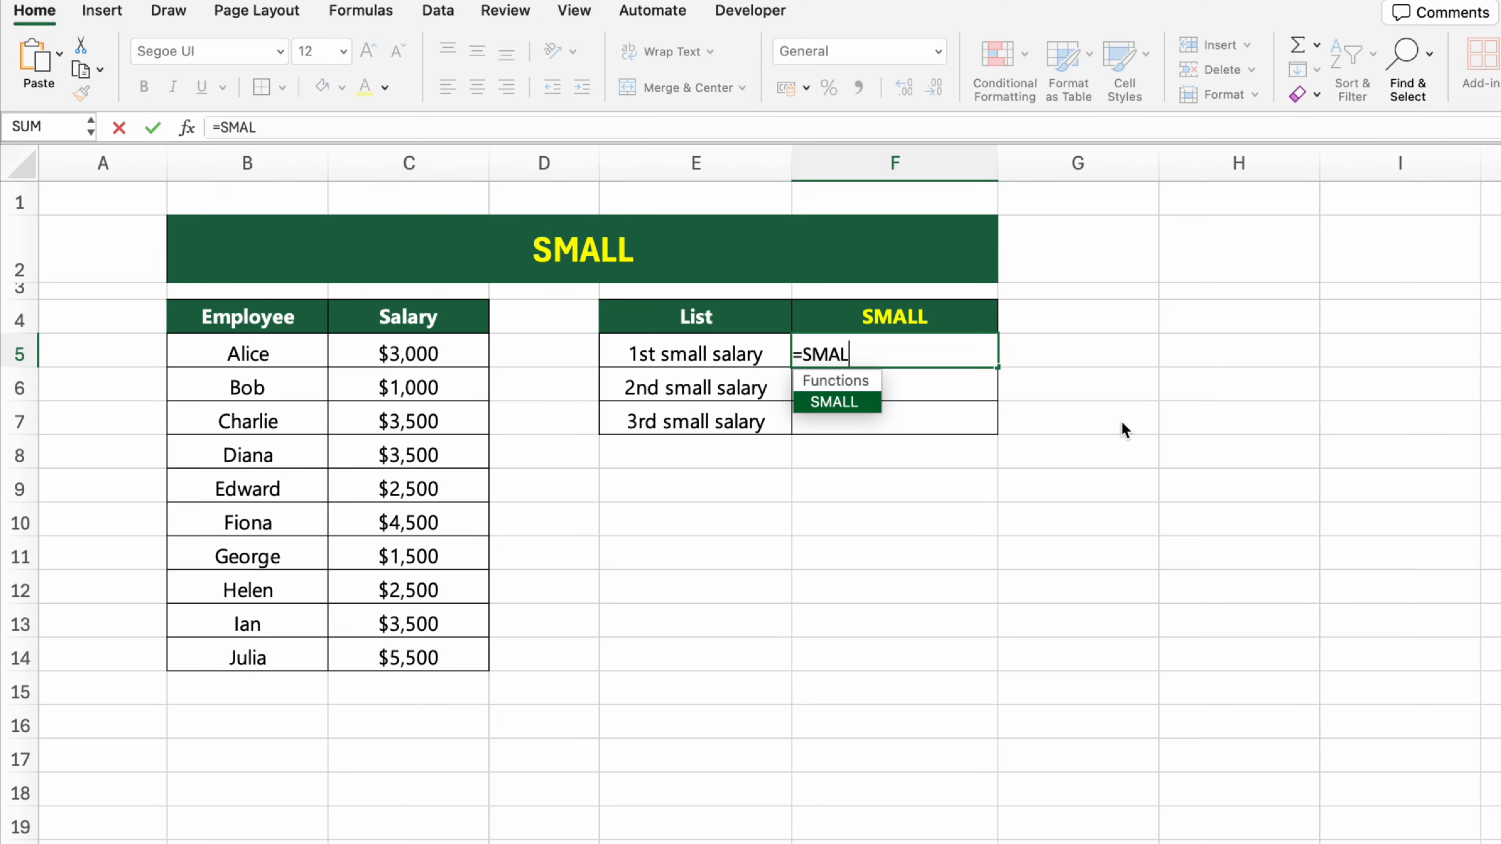
key("Tab")
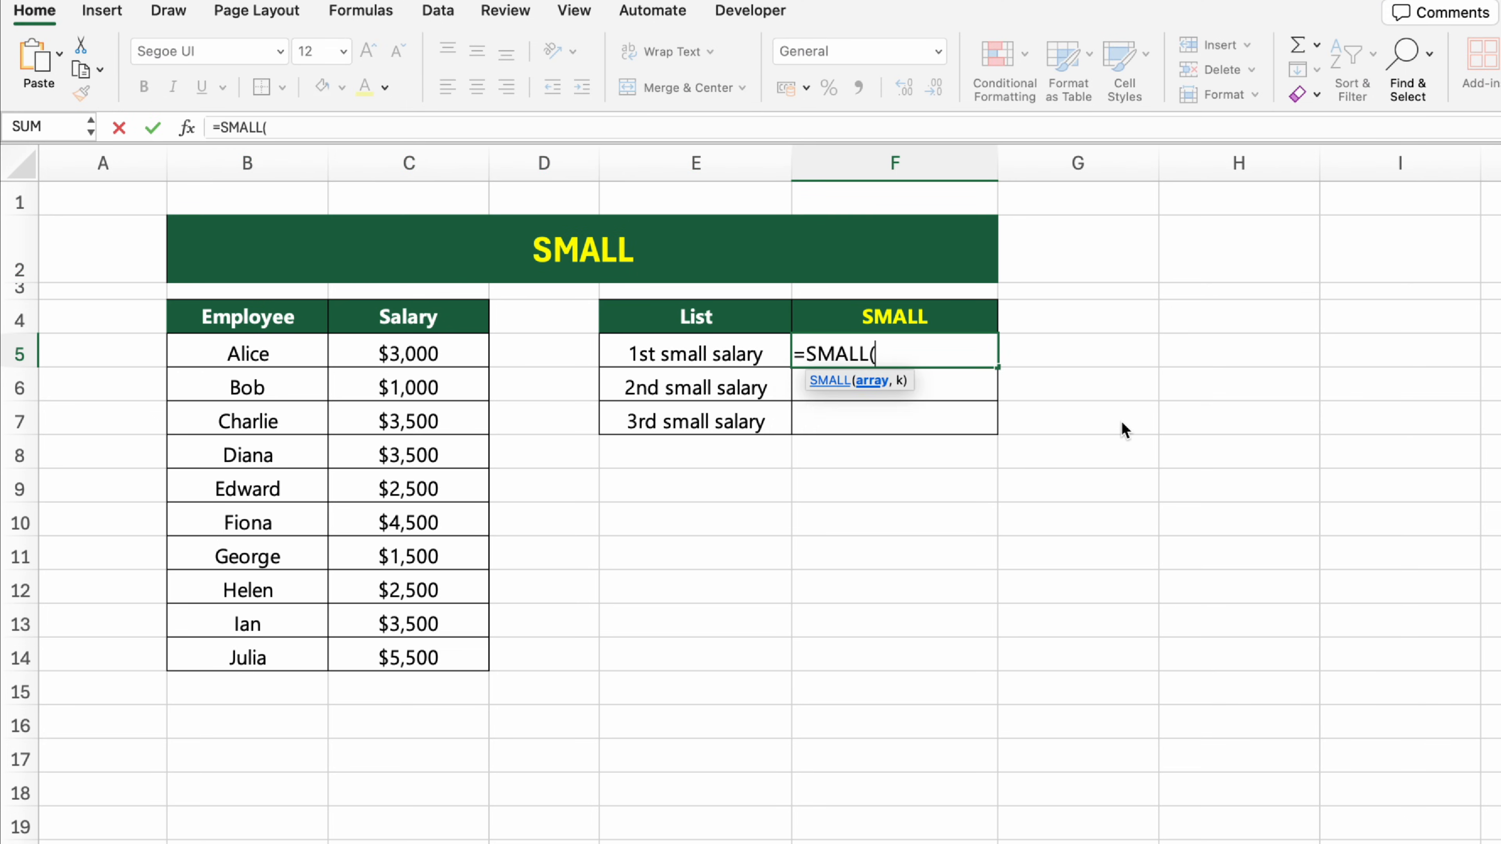
type("C$5:C$14, 1)")
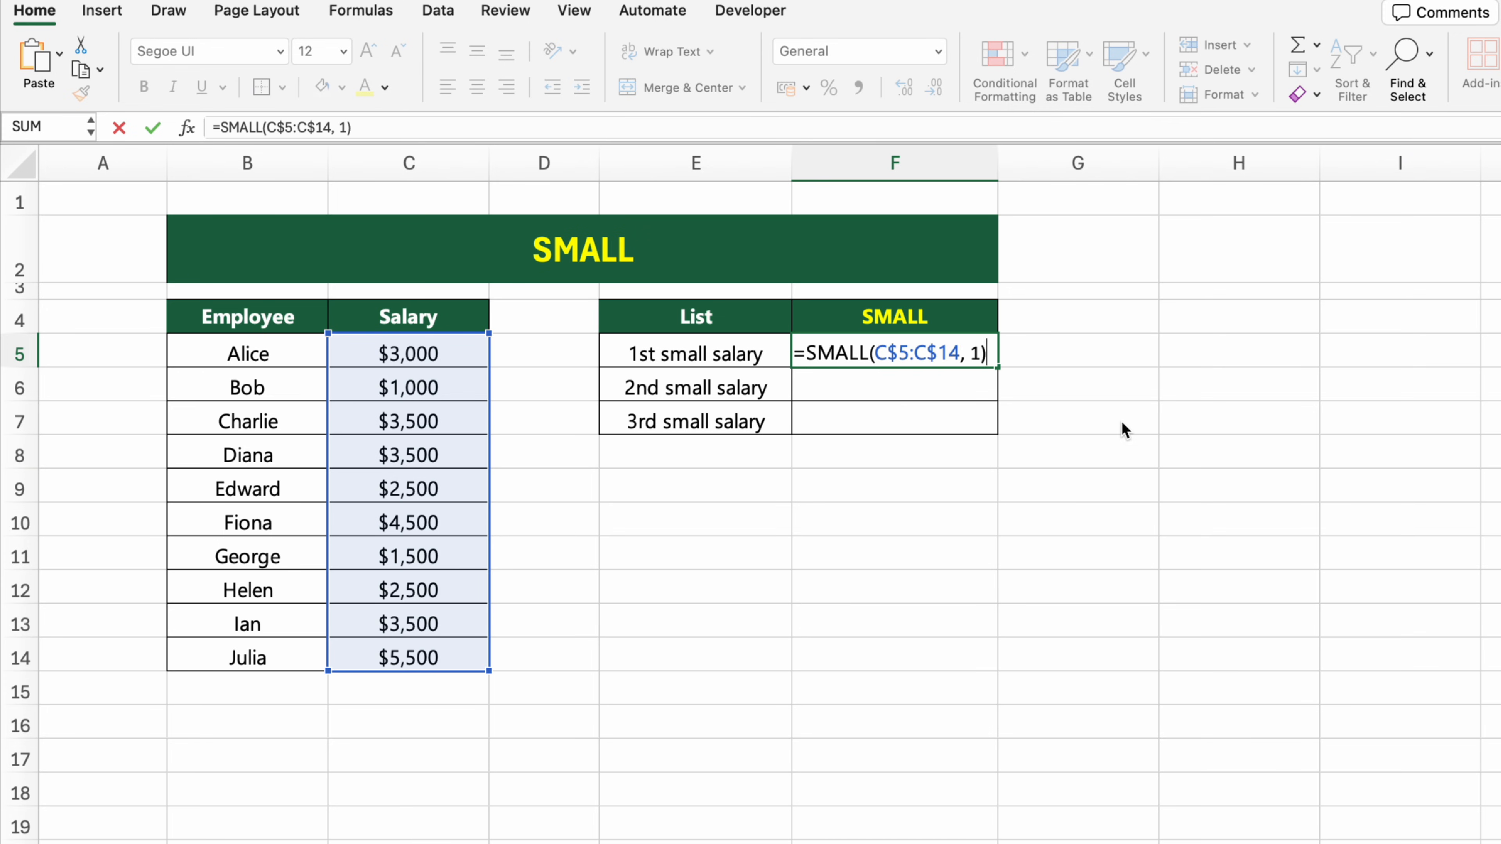
key("Return")
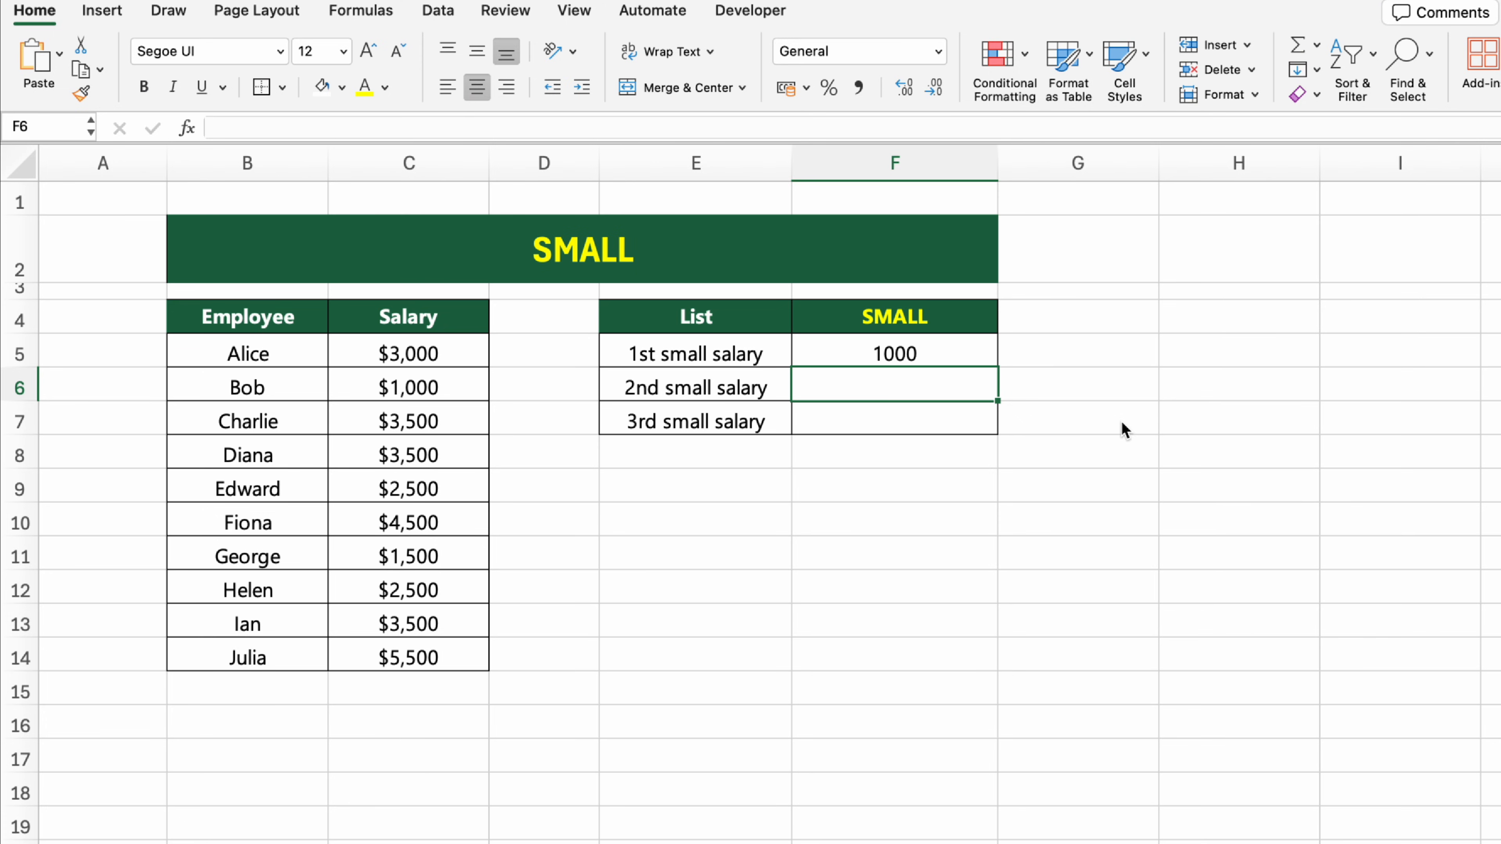
Step: Get the 2nd small salary in cell F6 using the formula =SMALL(C$5:C$14, 2)
type("=SMALL(")
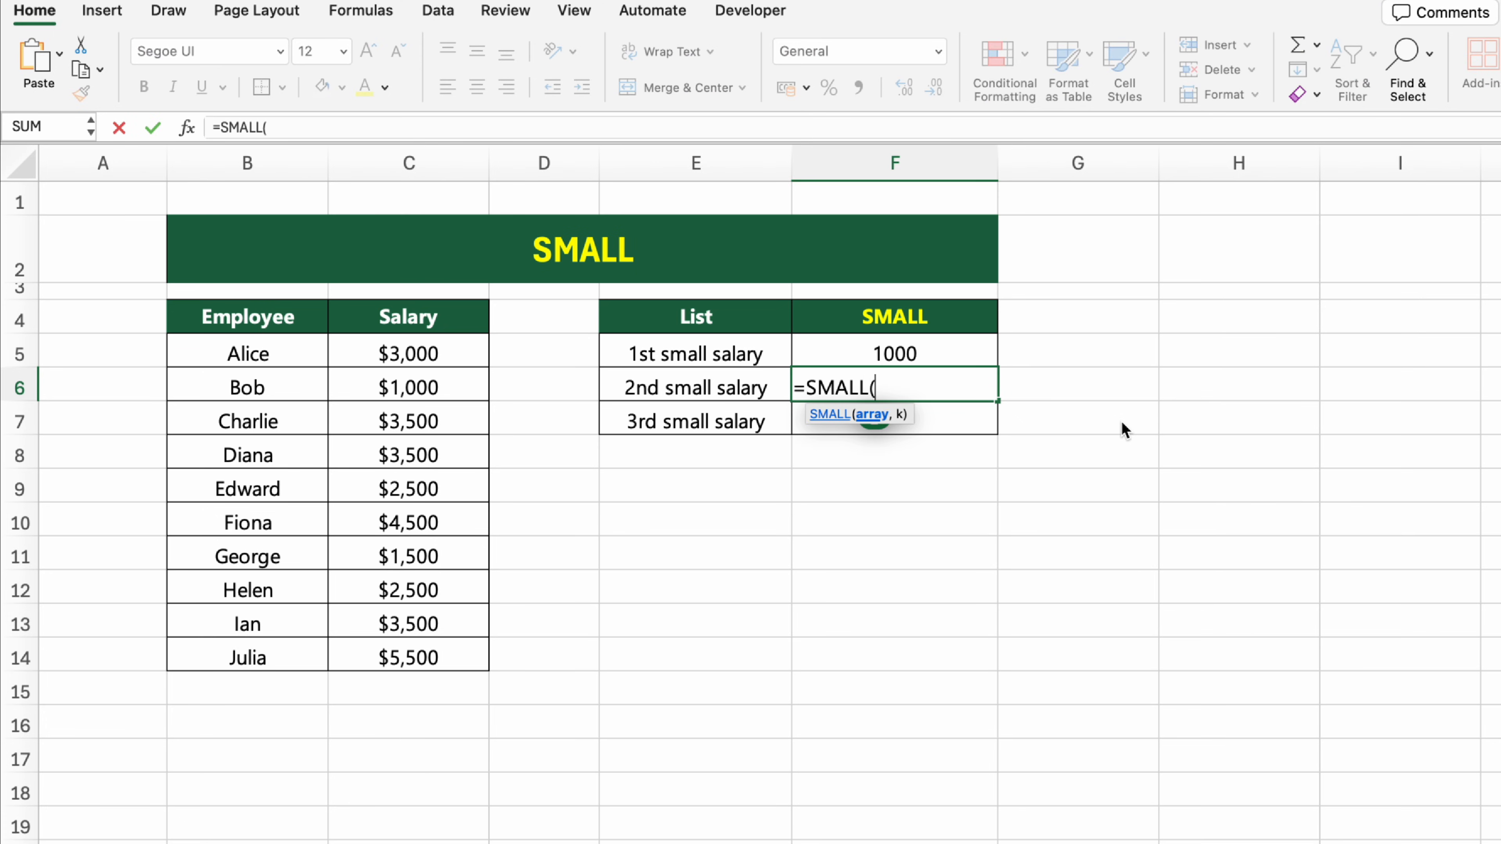
type("C$5:C$14")
type(", 2)")
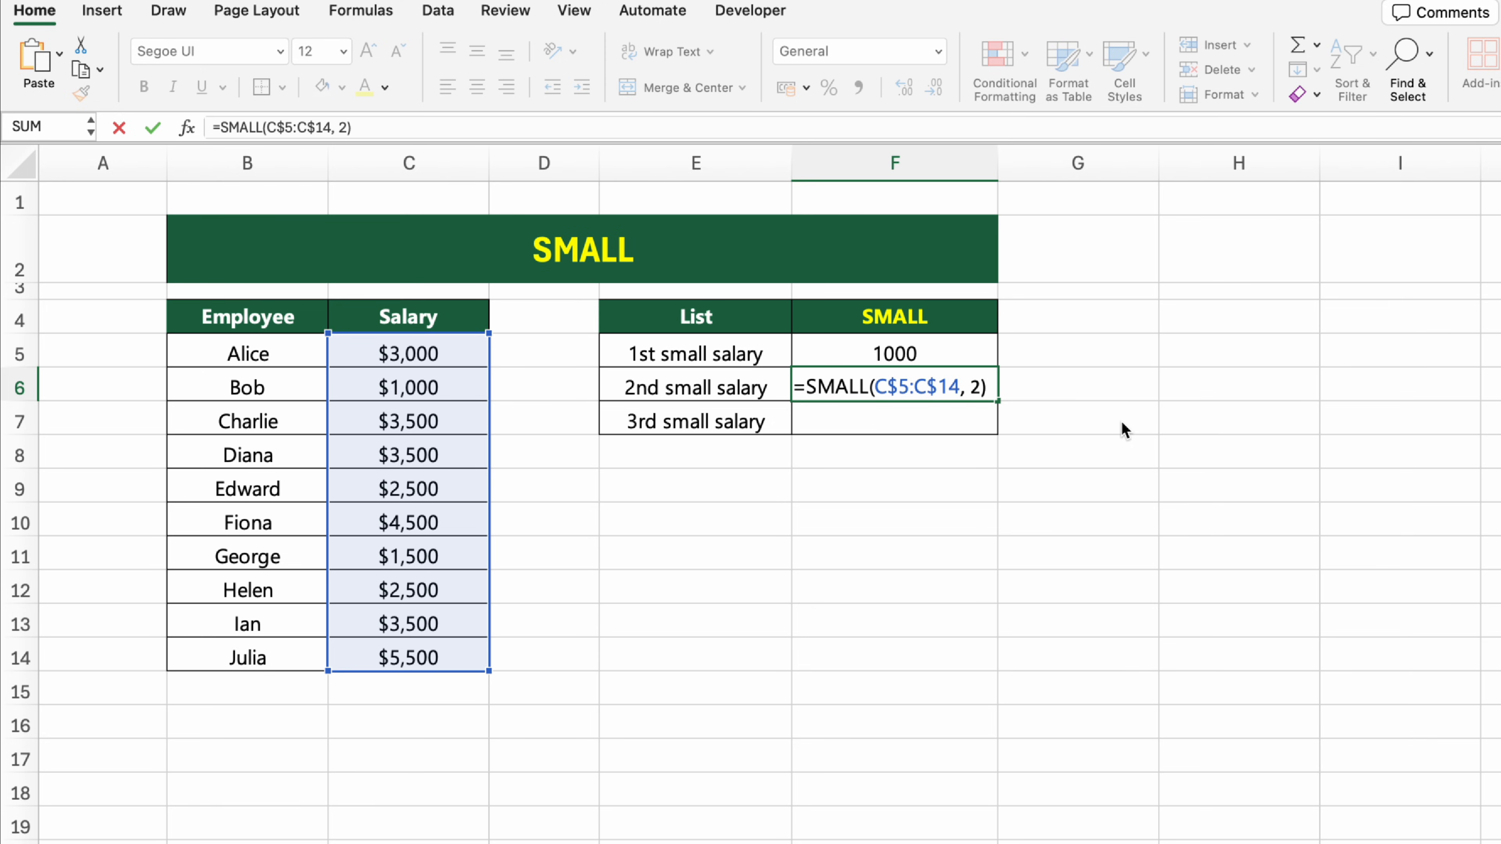
key("Return")
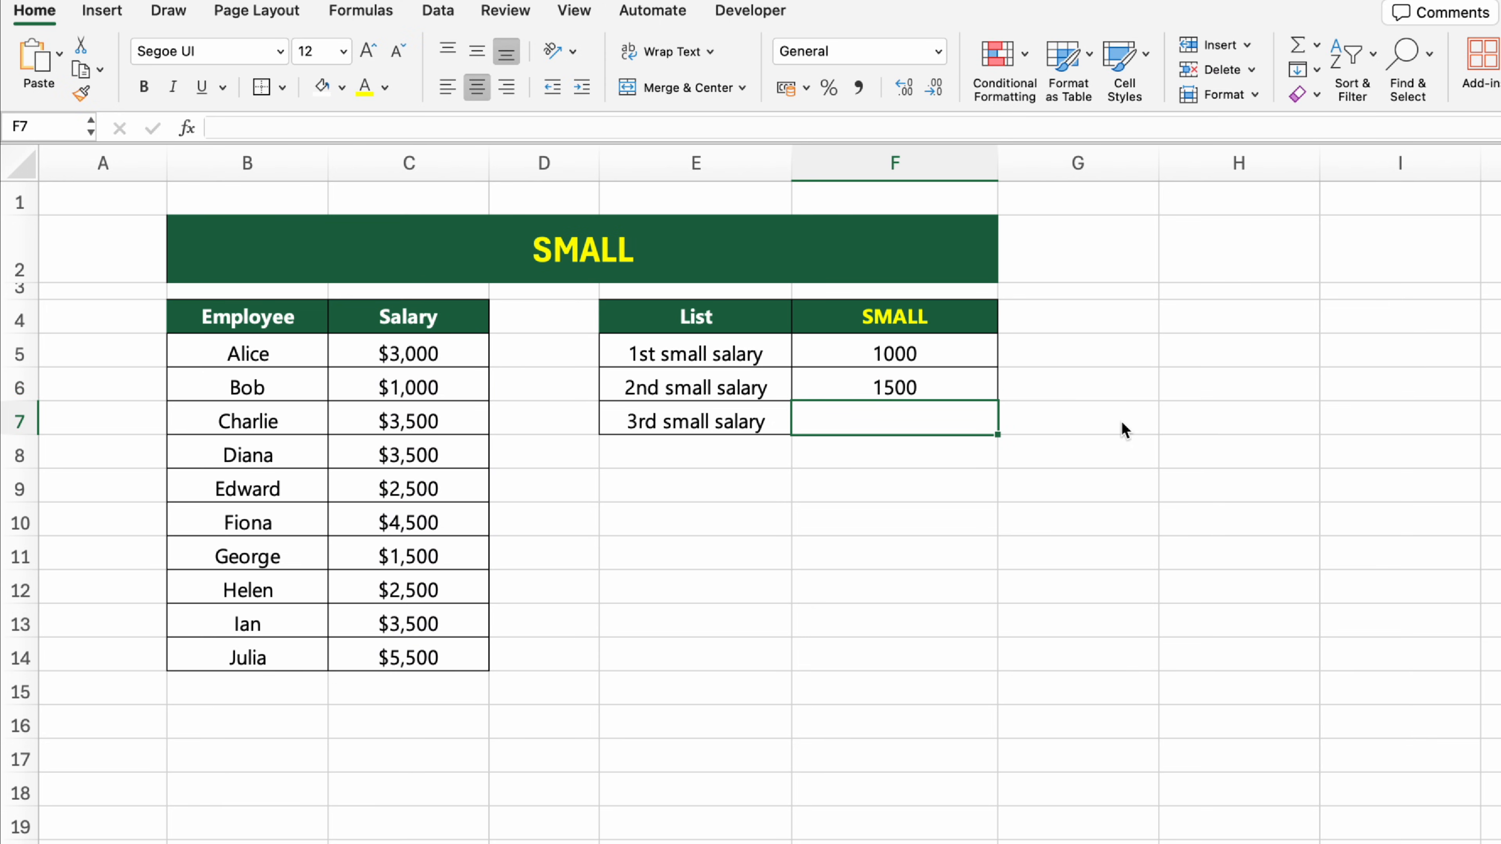
Step: Get the 3rd small salary in cell F7 using the formula =SMALL(C$5:C$14, 3)
type("=SMALL(")
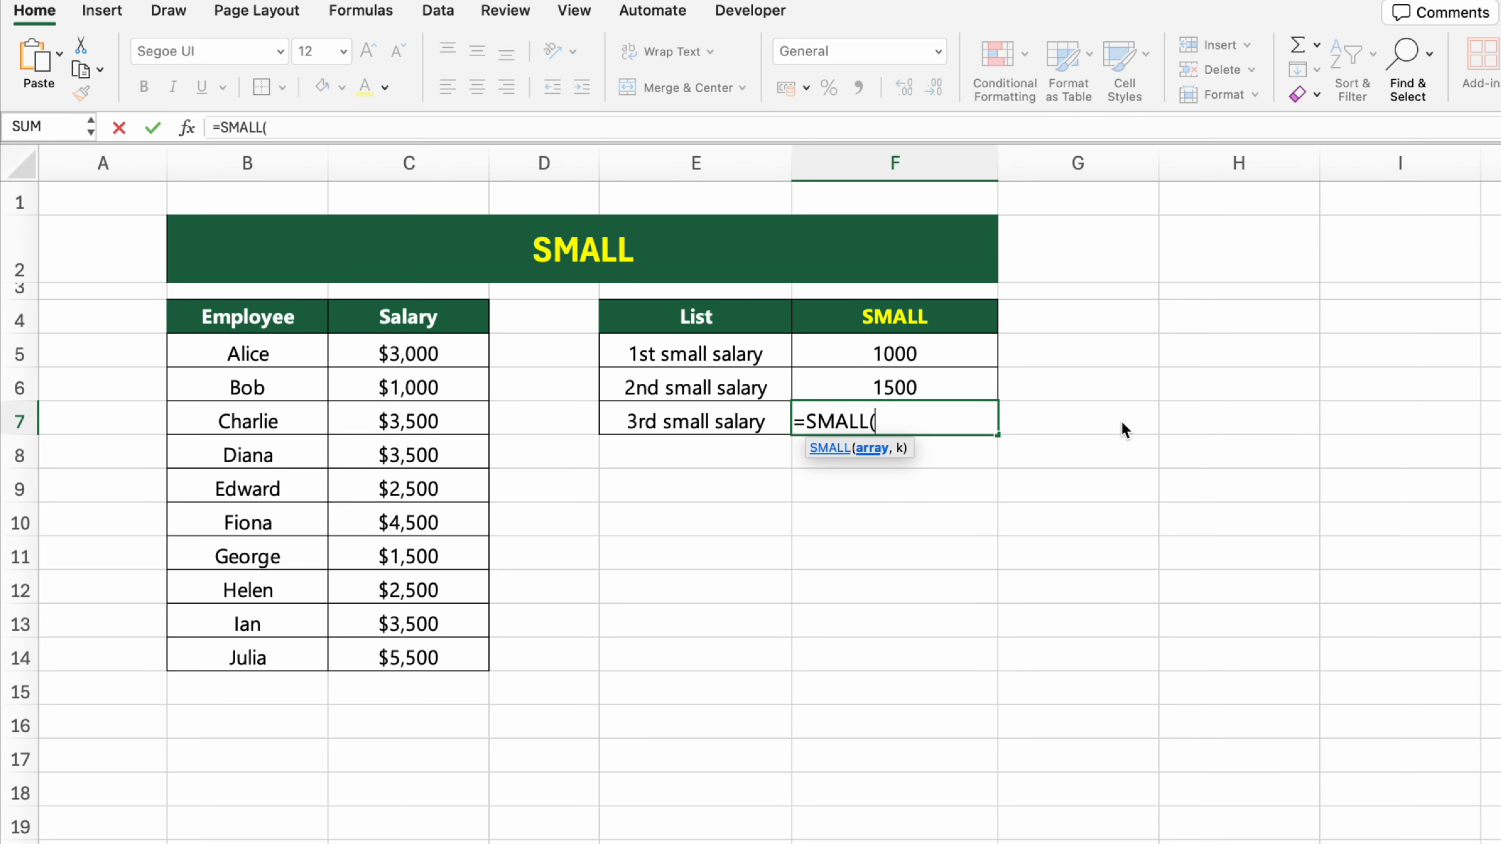
type("C$5:C$14")
type(", 3)")
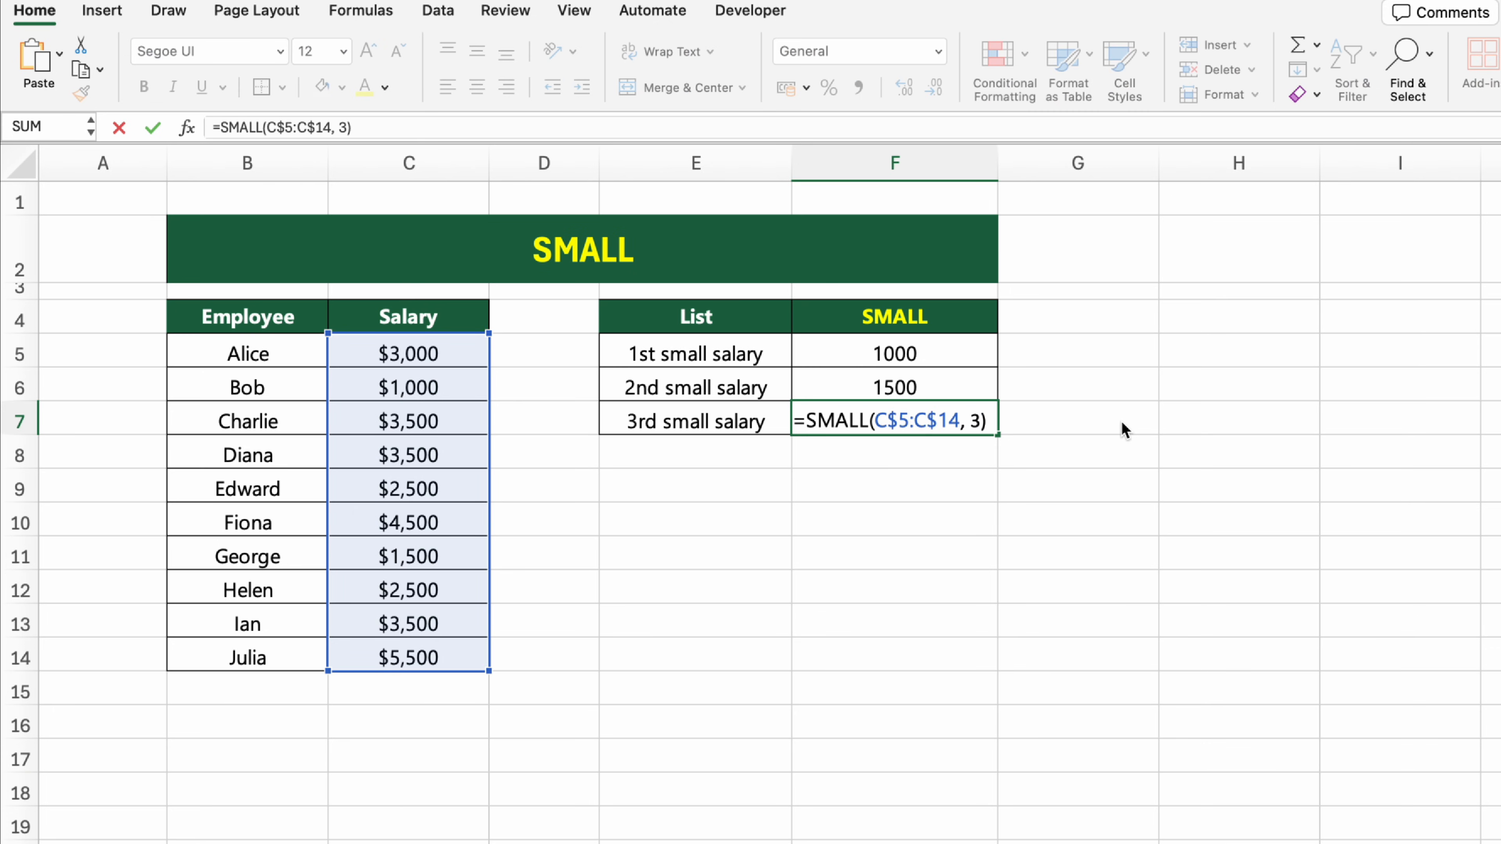
key("Return")
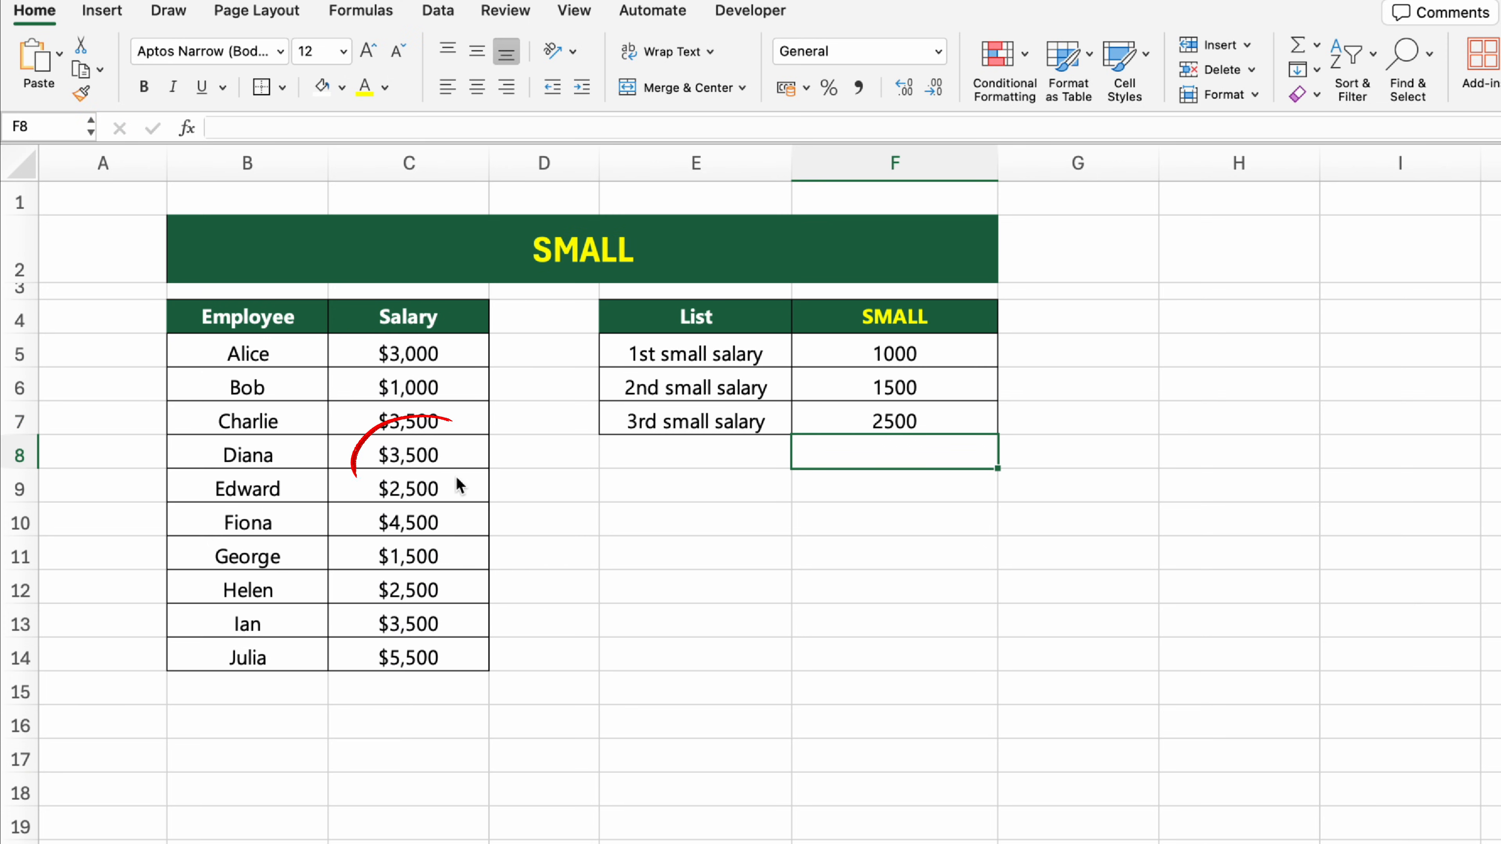
Step: Change the fourth employee's salary in cell C8 of the SMALL sheet to 350
left_click(452, 460)
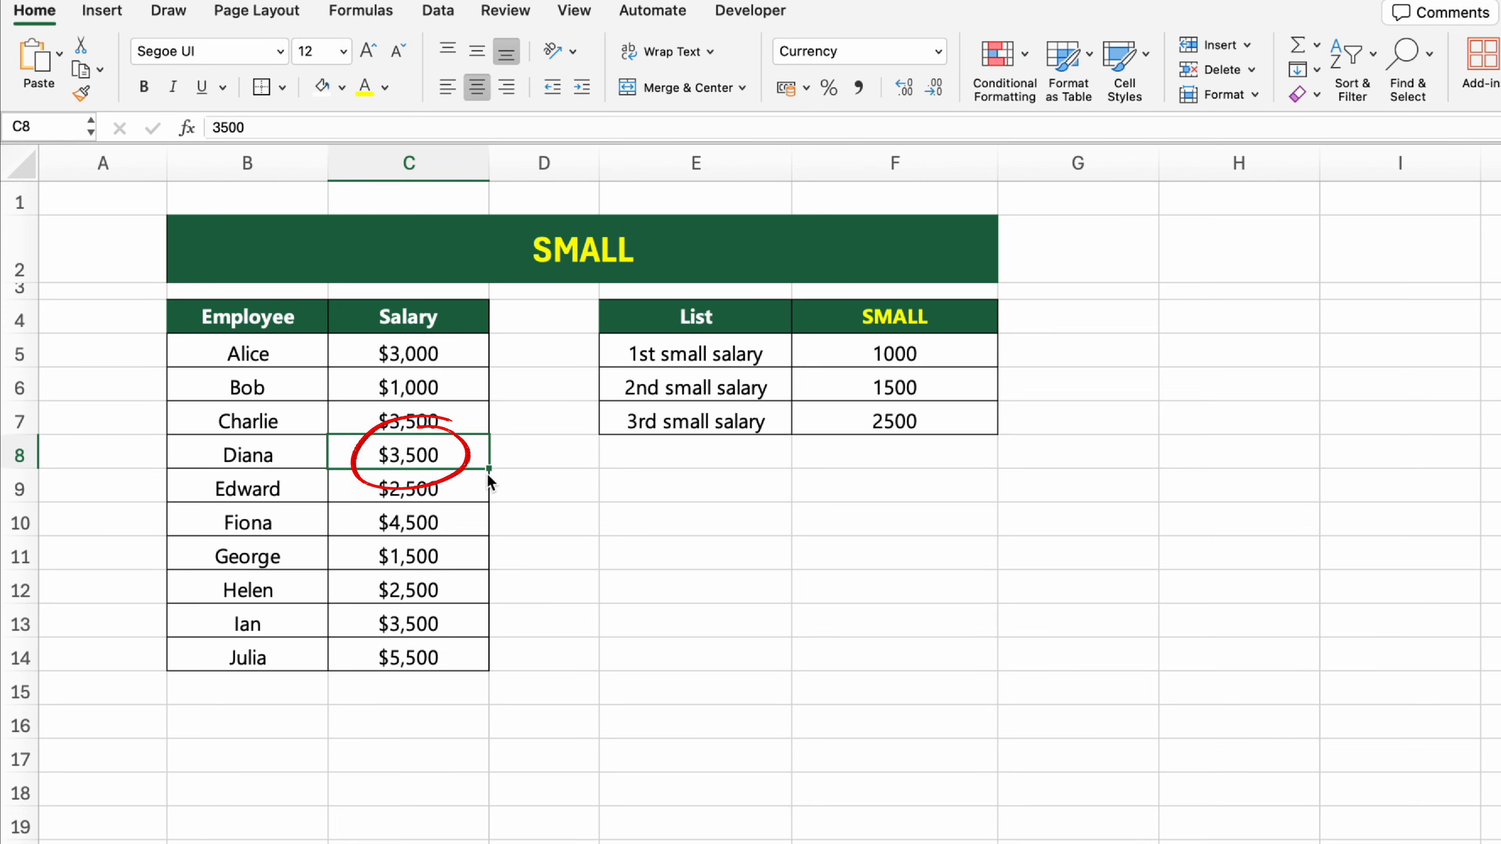
type("350")
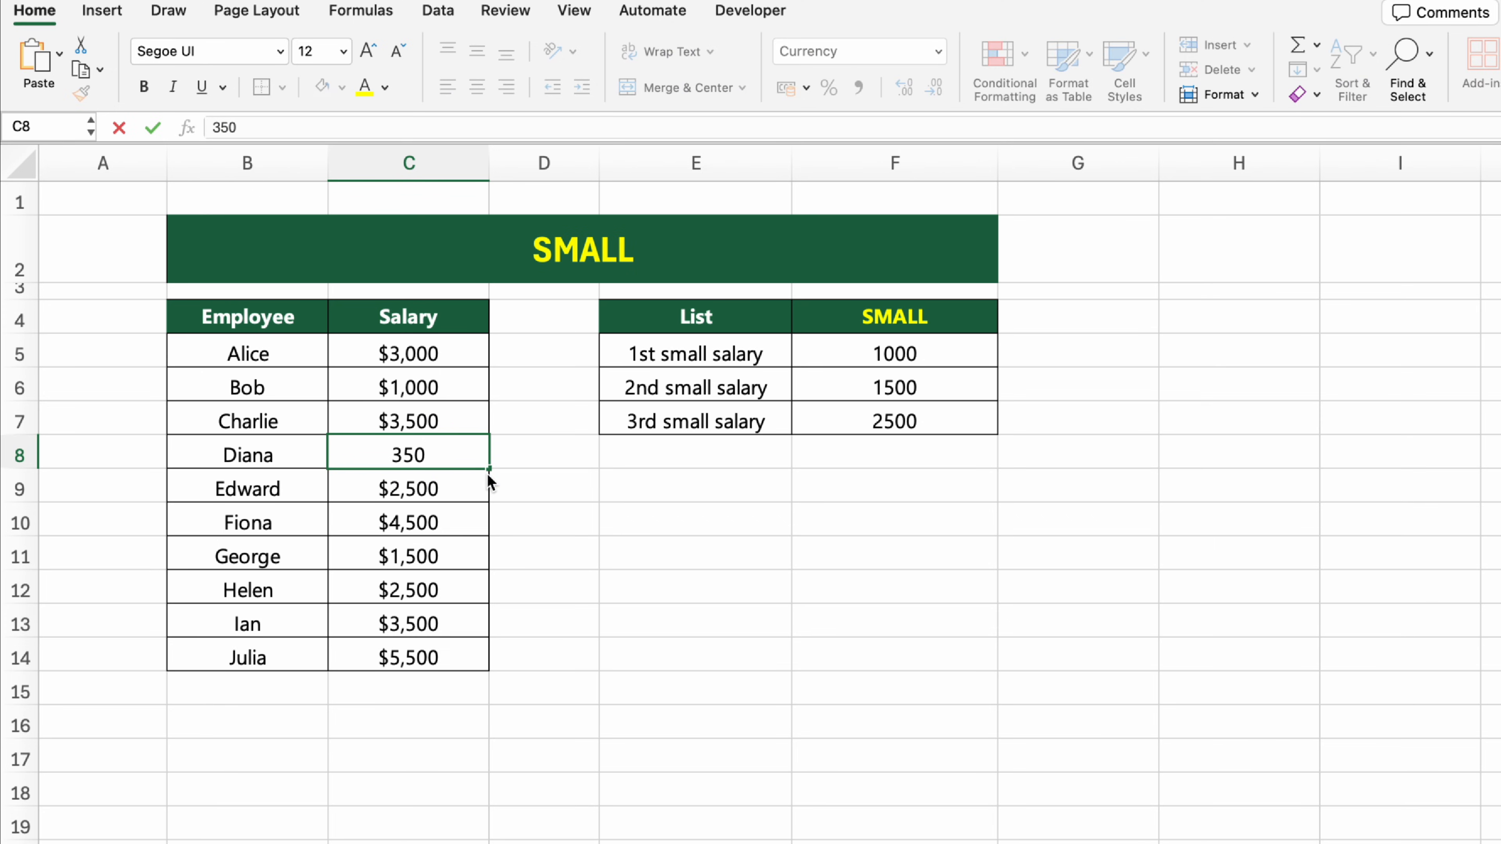
key("Return")
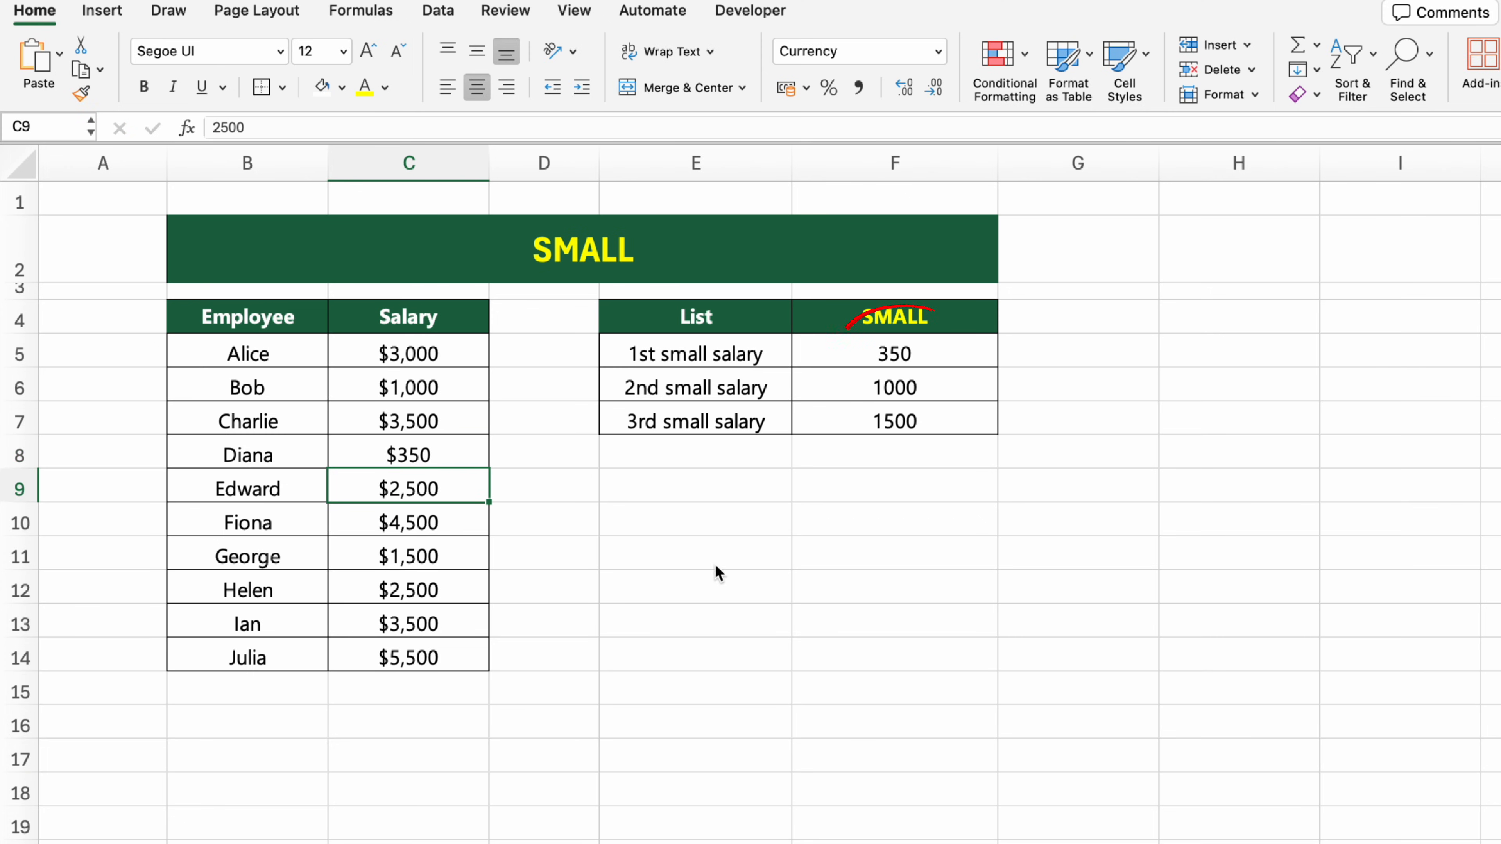
left_click(826, 594)
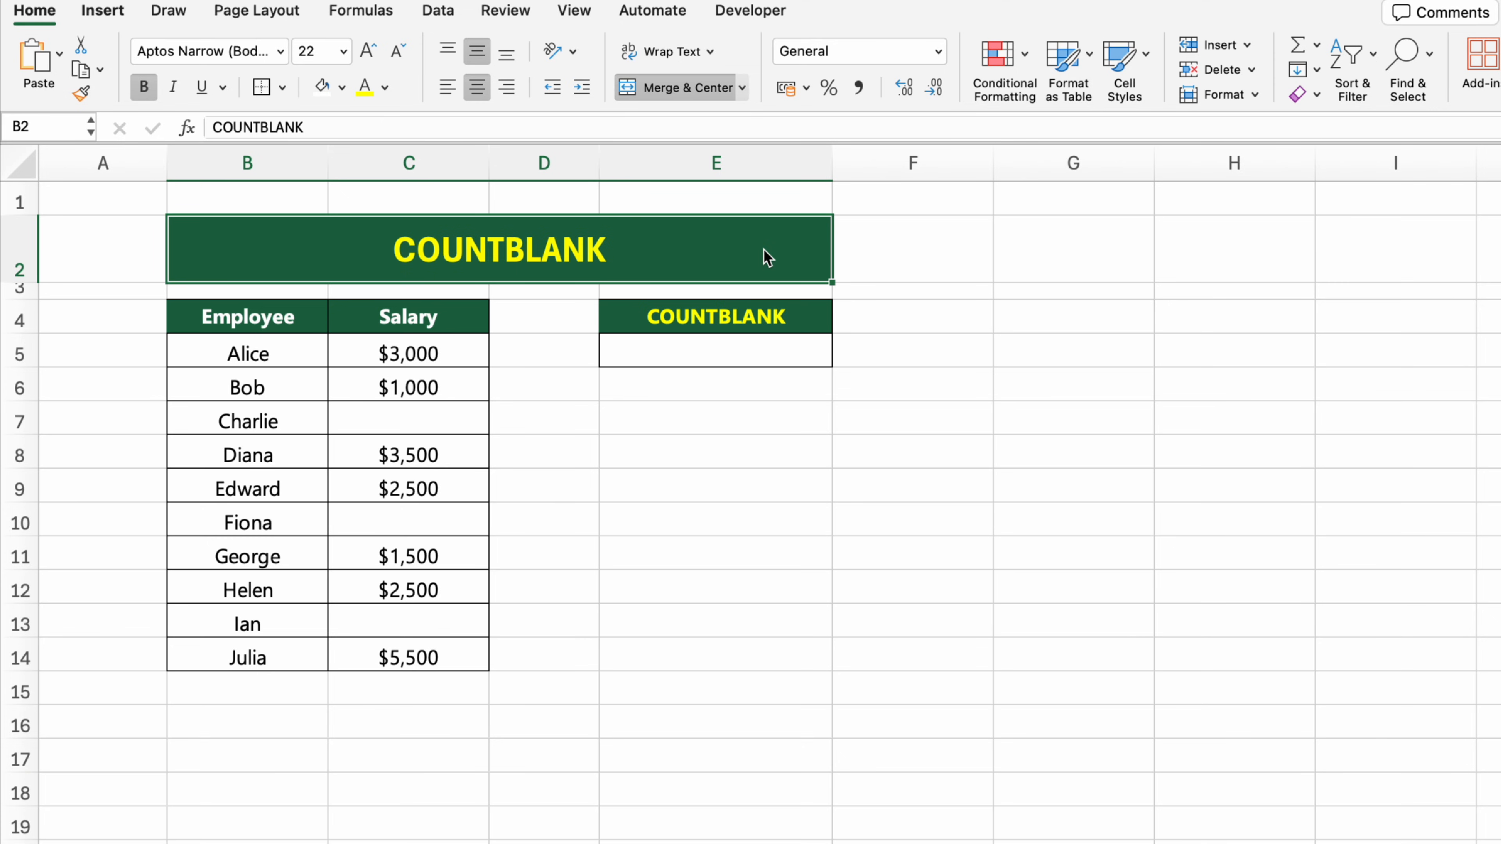
Step: On the COUNTBLANK sheet, count the empty salary cells in E5 using the formula =COUNTBLANK(C5:C14)
left_click(750, 367)
type("=")
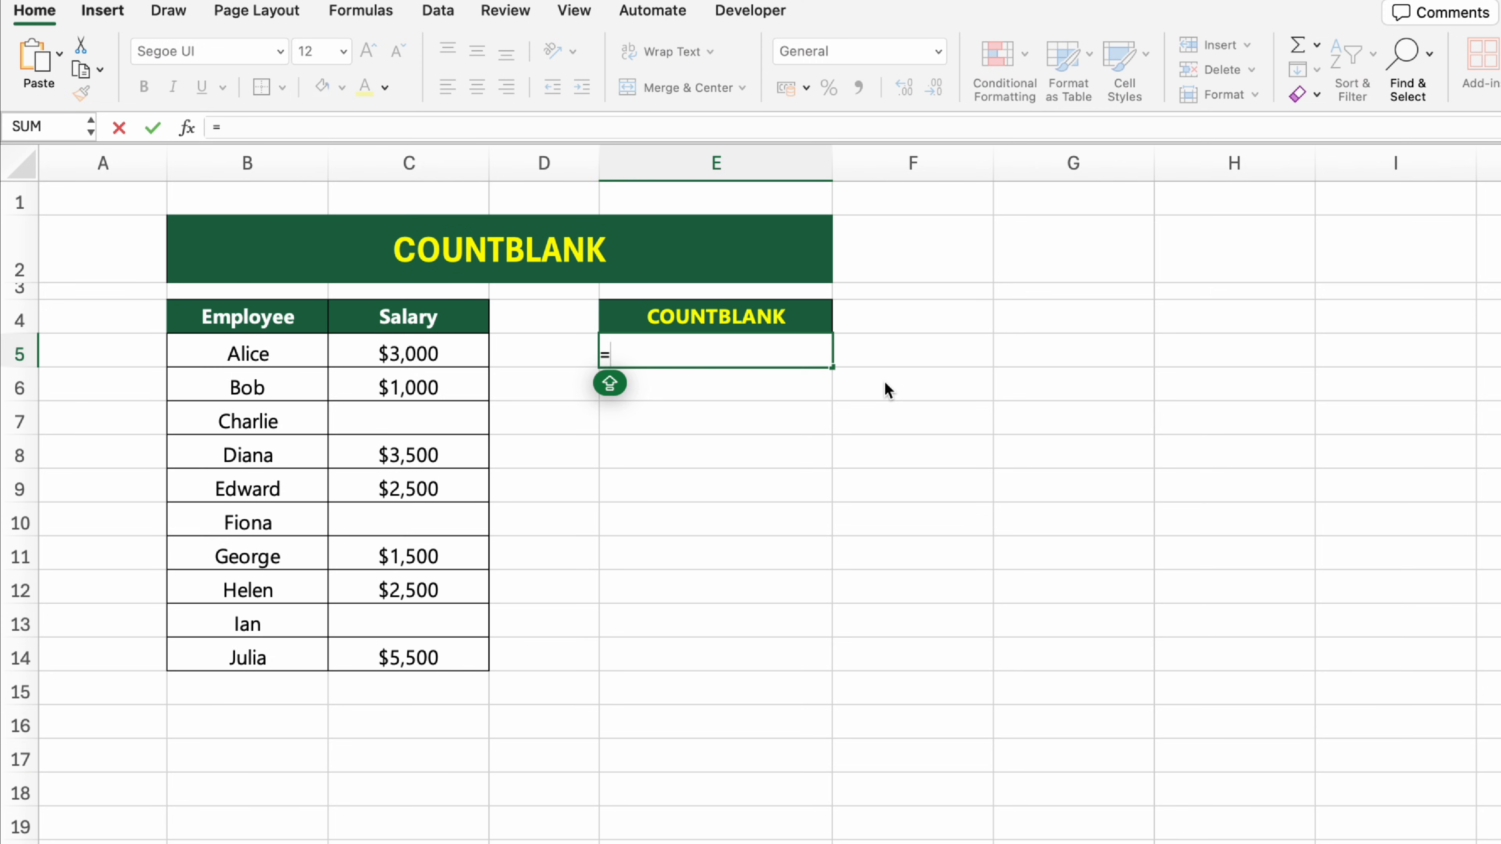
type("COUNTBLANK(")
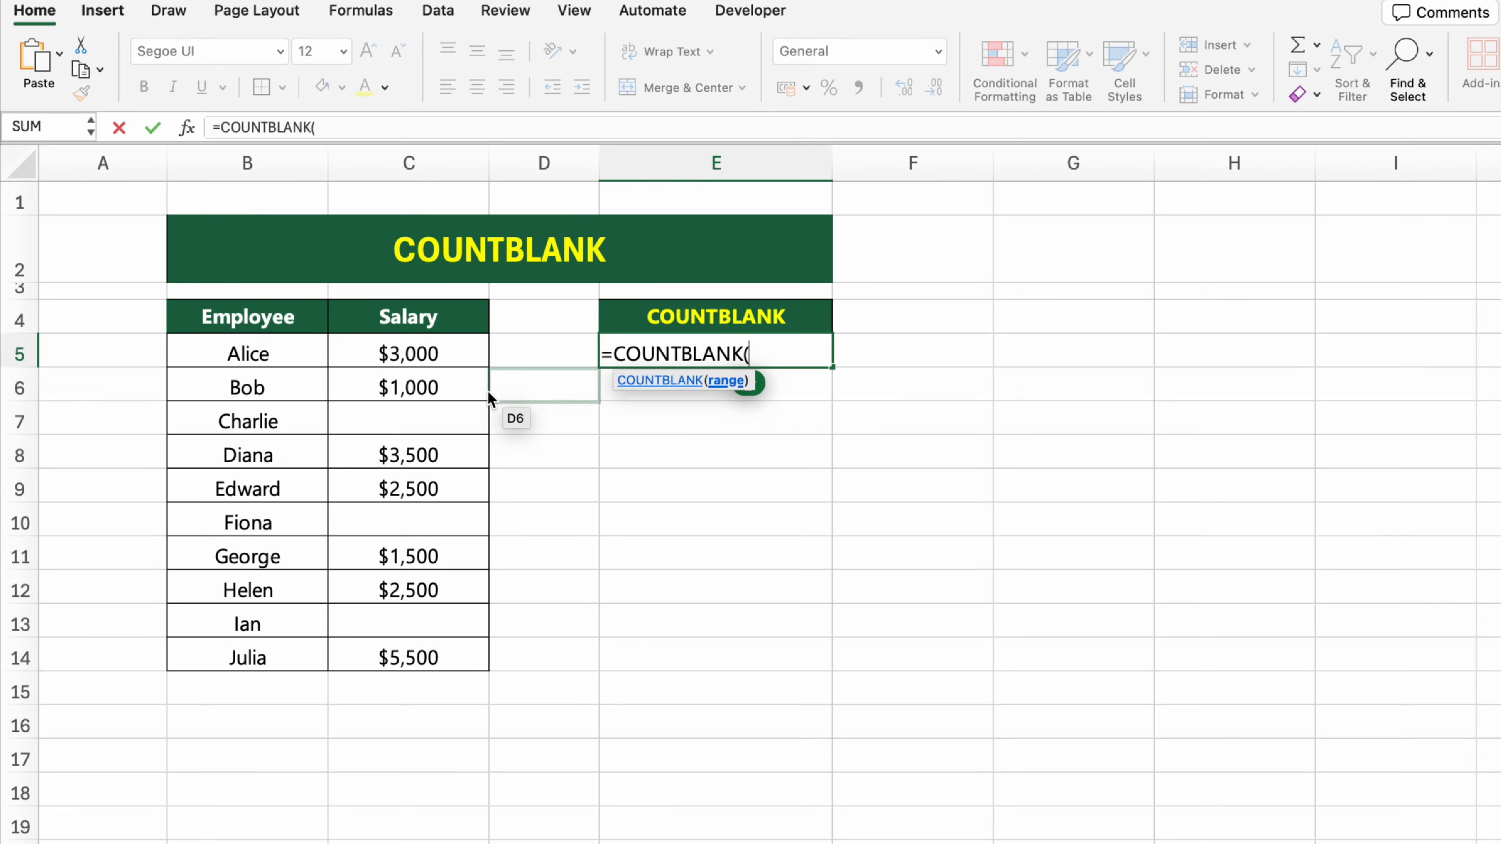
left_click_drag(470, 354, 476, 661)
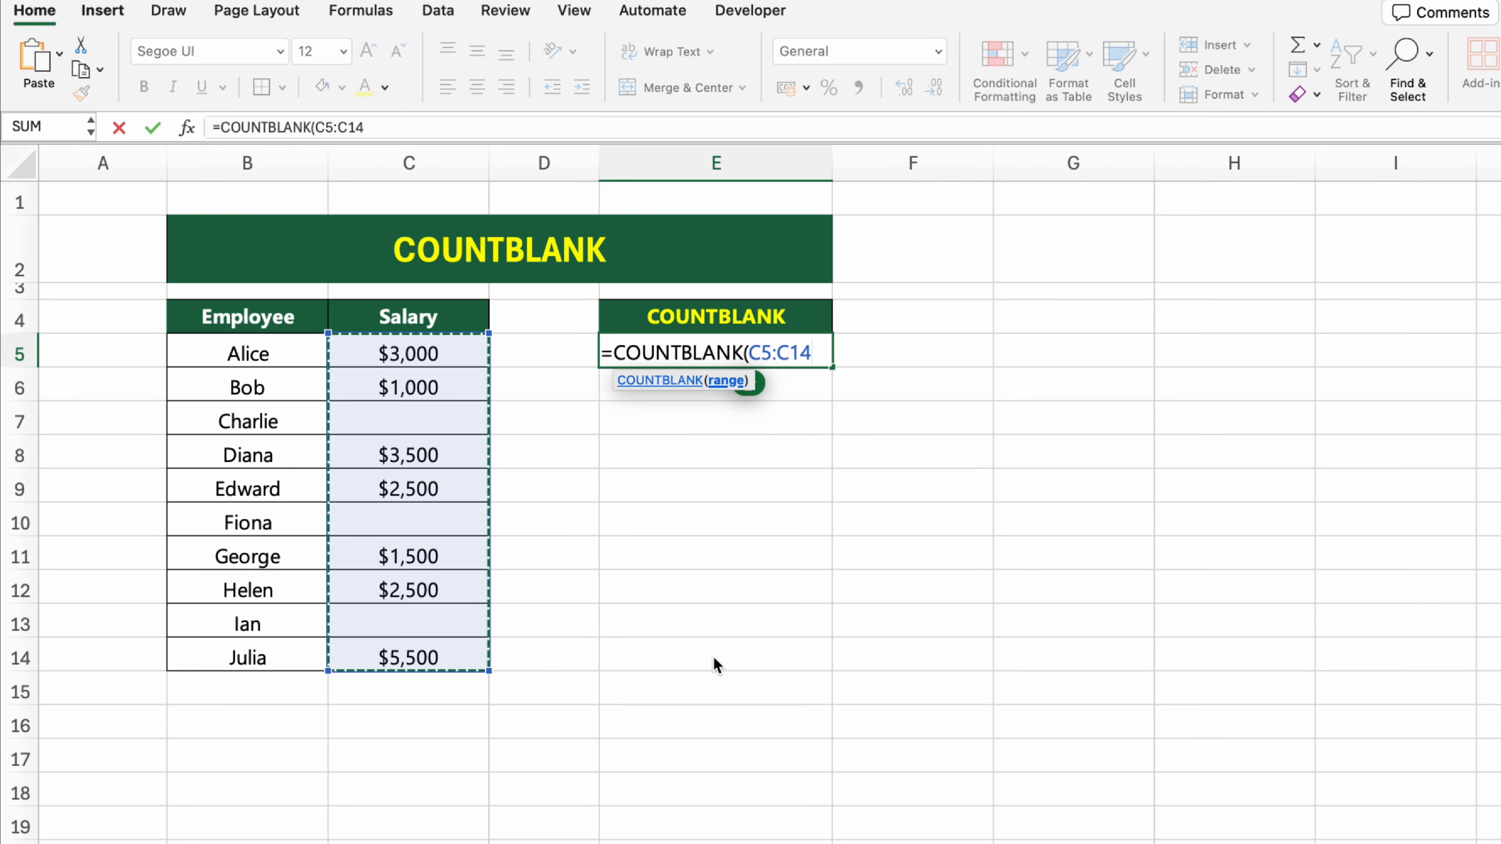
type(")")
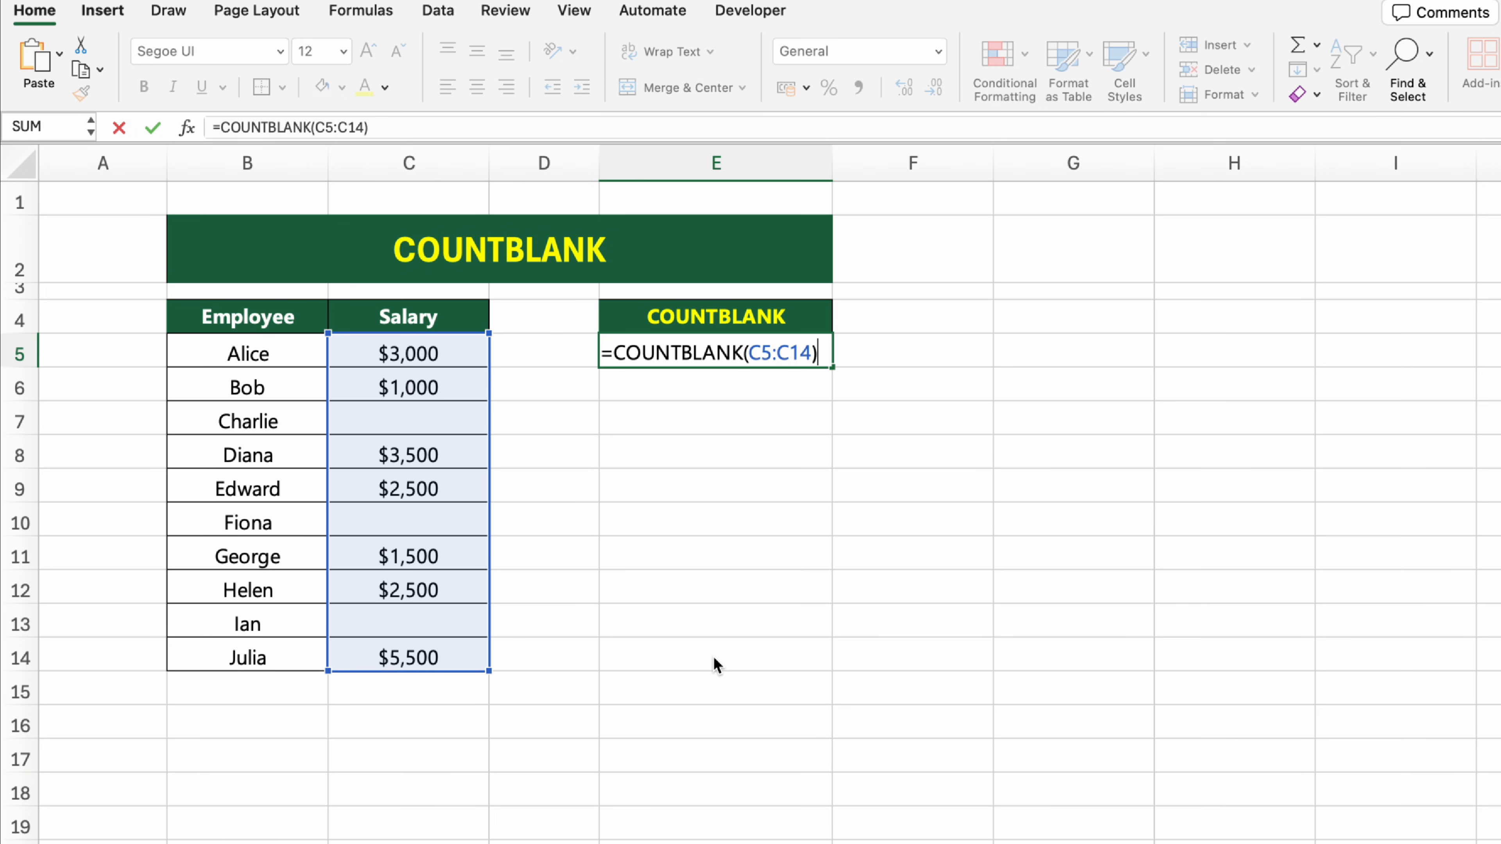
key("Return")
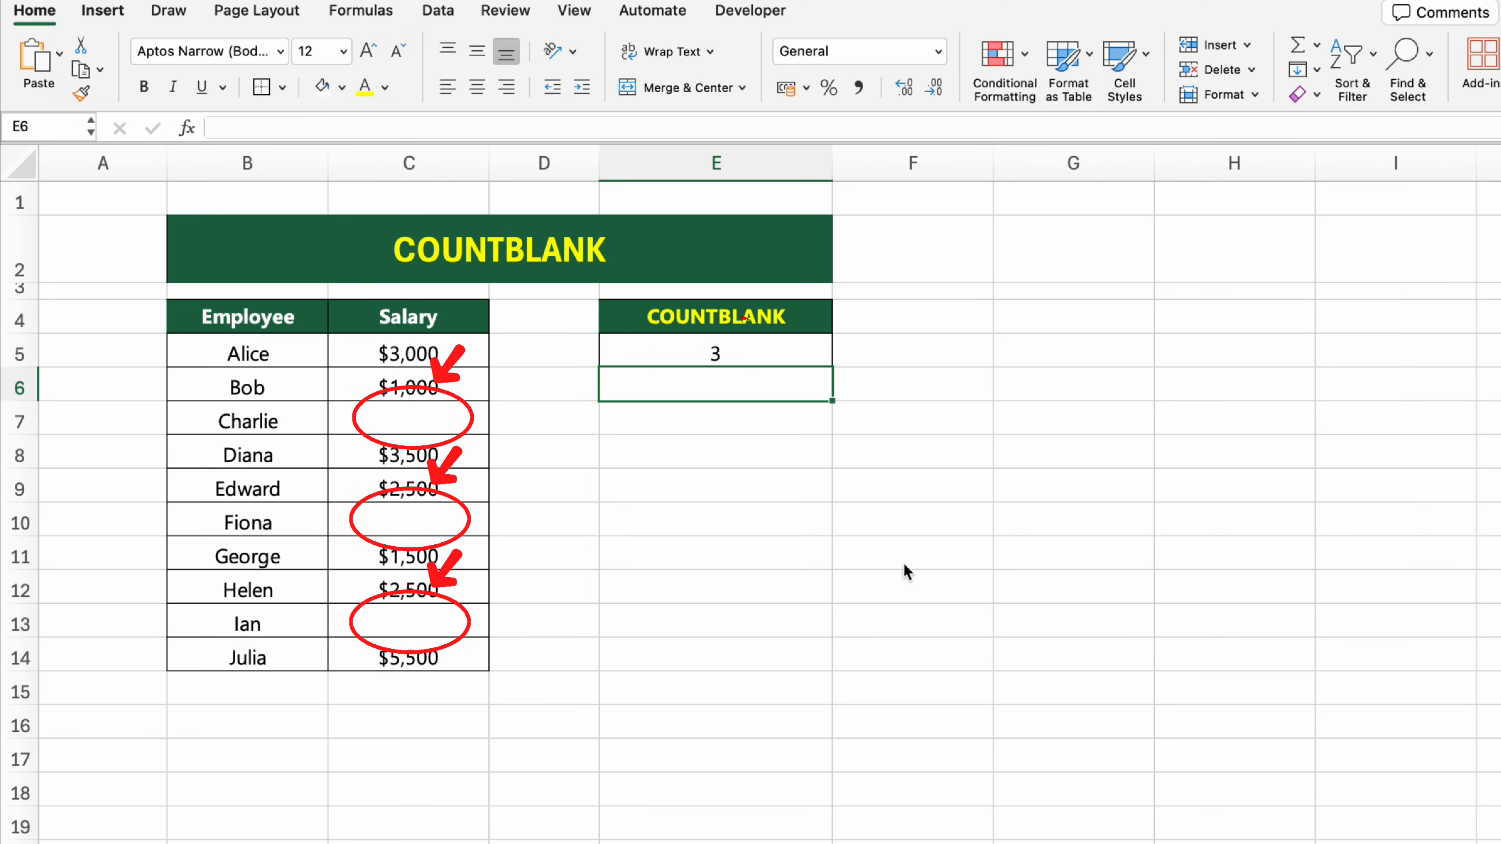
left_click(888, 547)
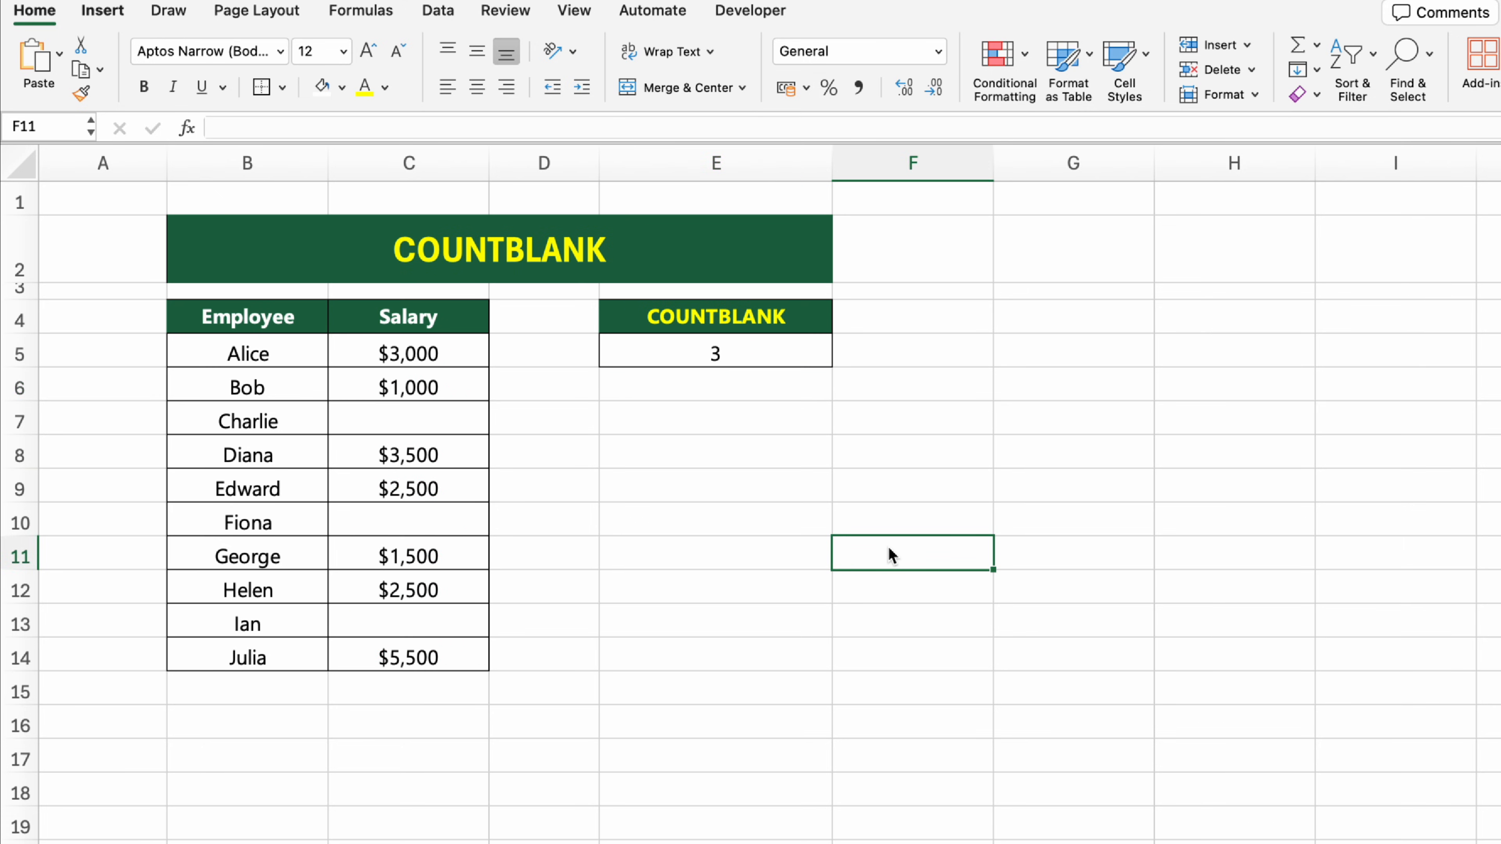
Step: Clear the salary in cell C12 of the COUNTBLANK sheet
left_click(477, 594)
key("Delete")
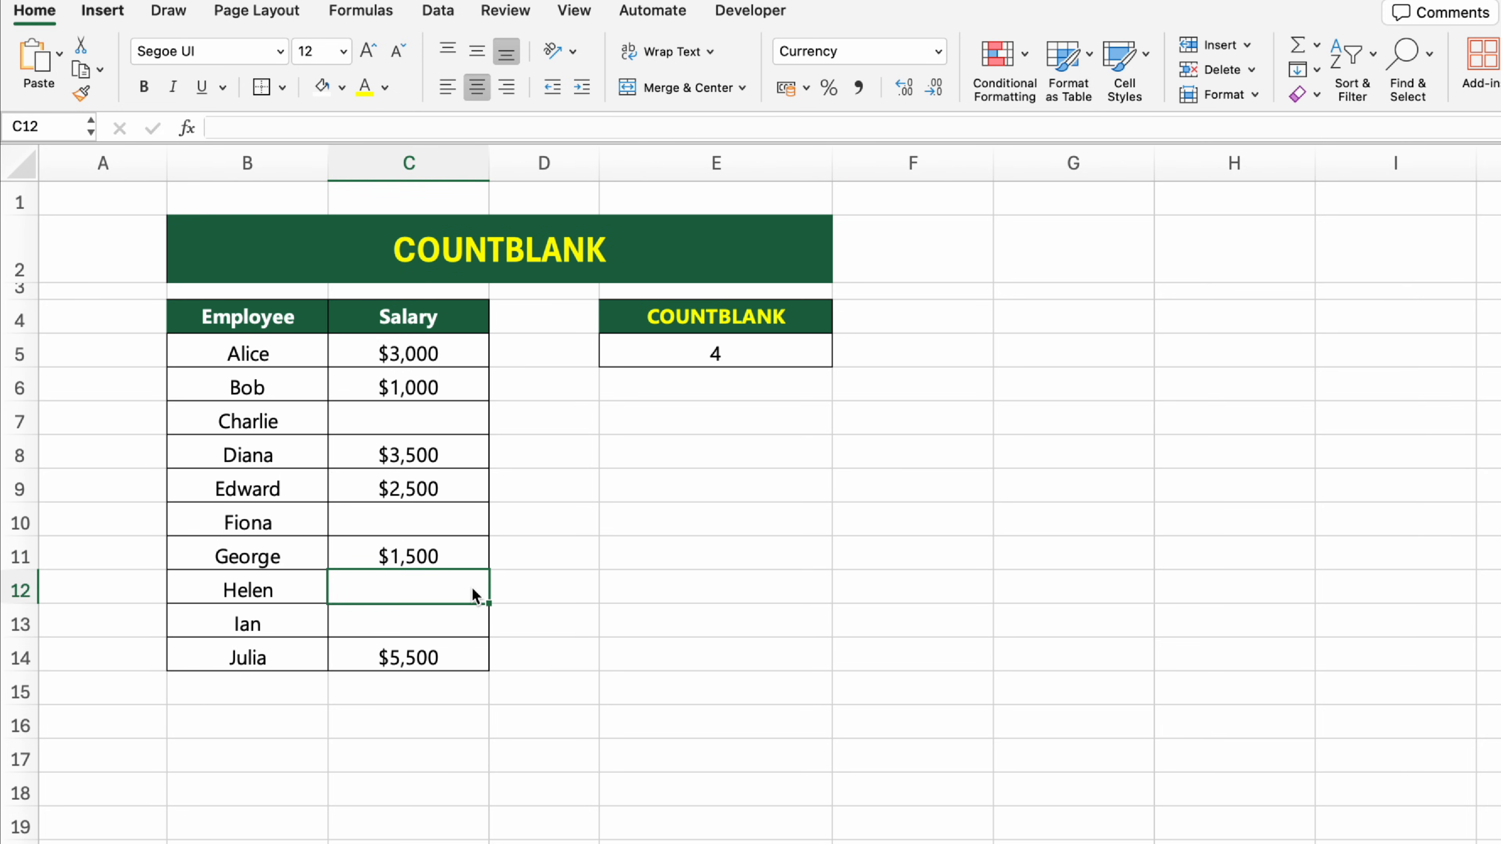
left_click(1081, 599)
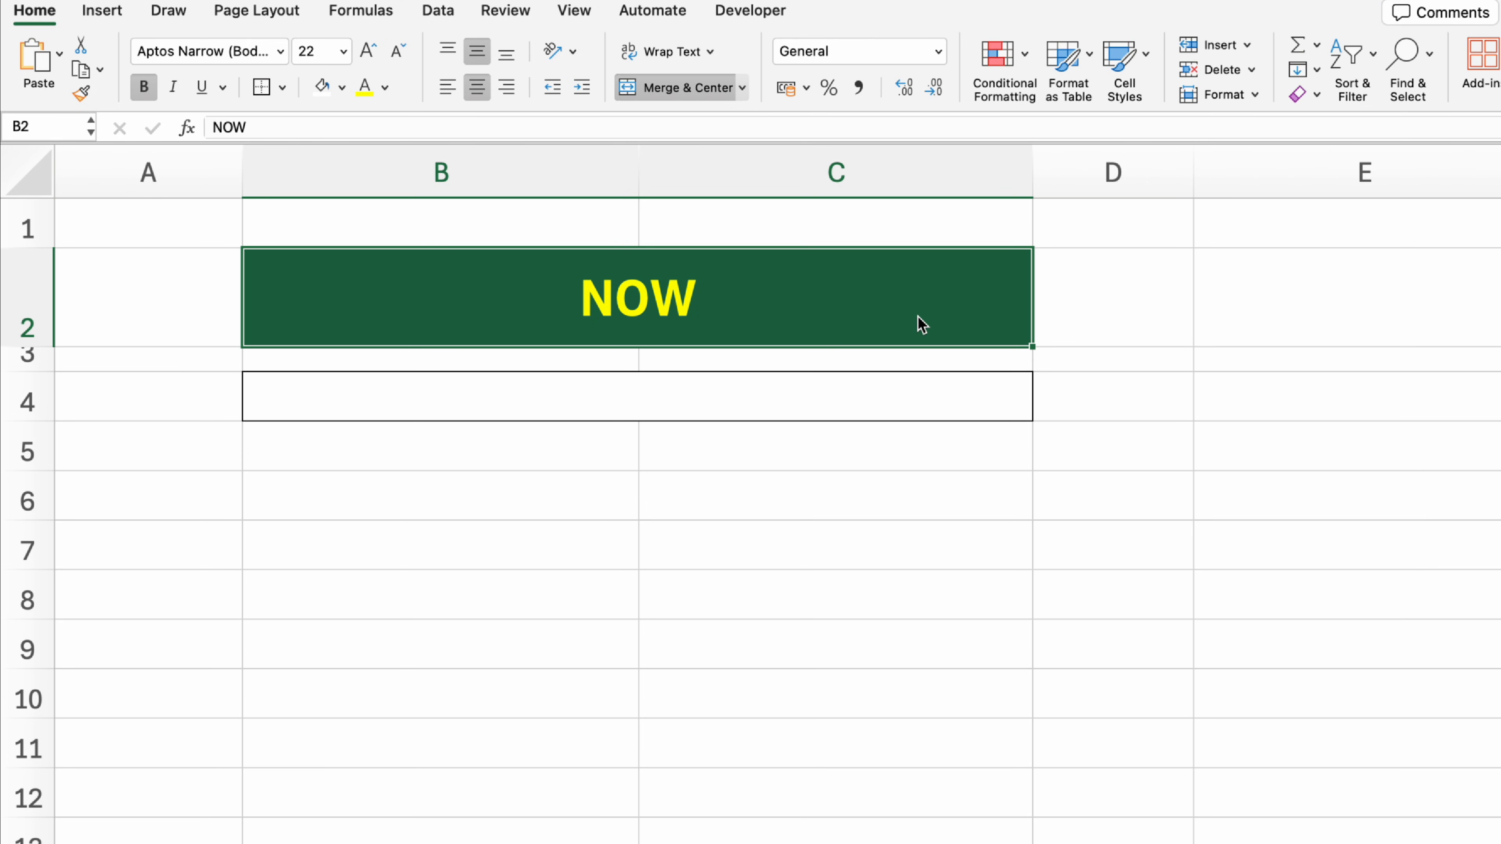
Step: On the NOW sheet, get the current date and time in the merged cell B4 using =NOW()
left_click(920, 398)
type("=N")
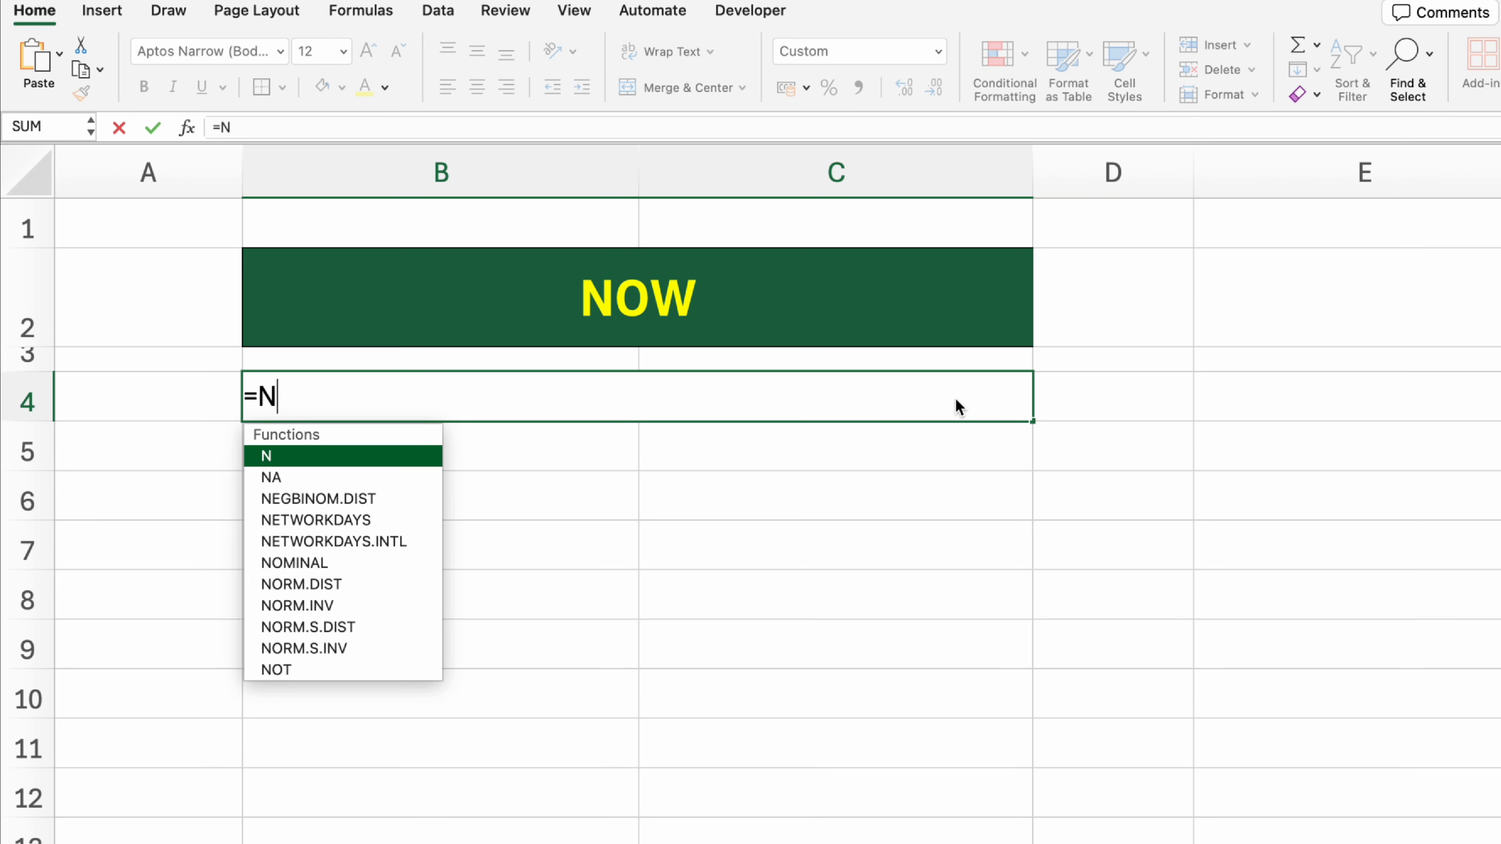
type("OW()")
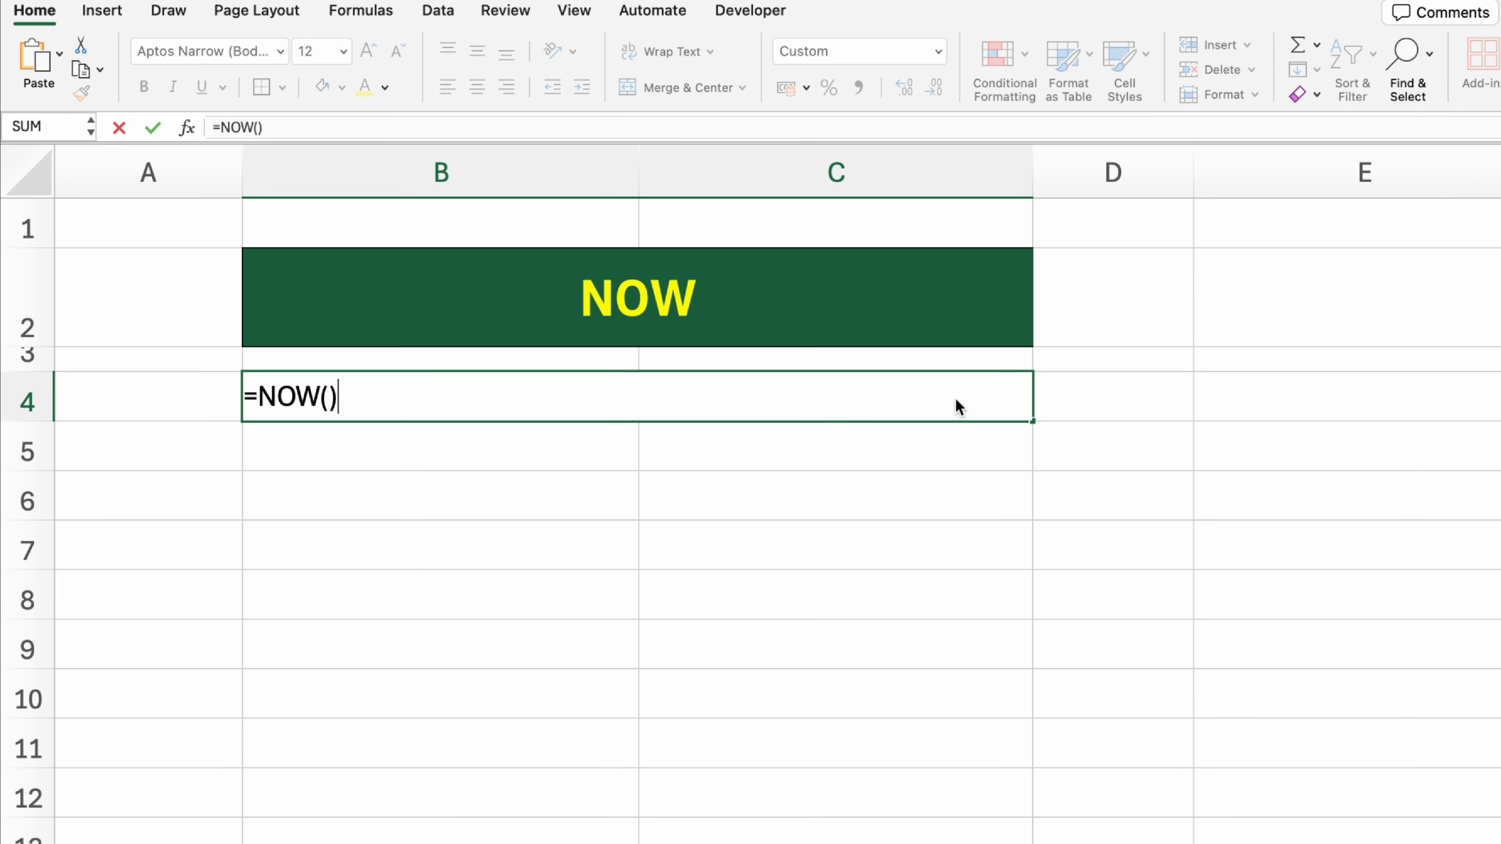
key("Return")
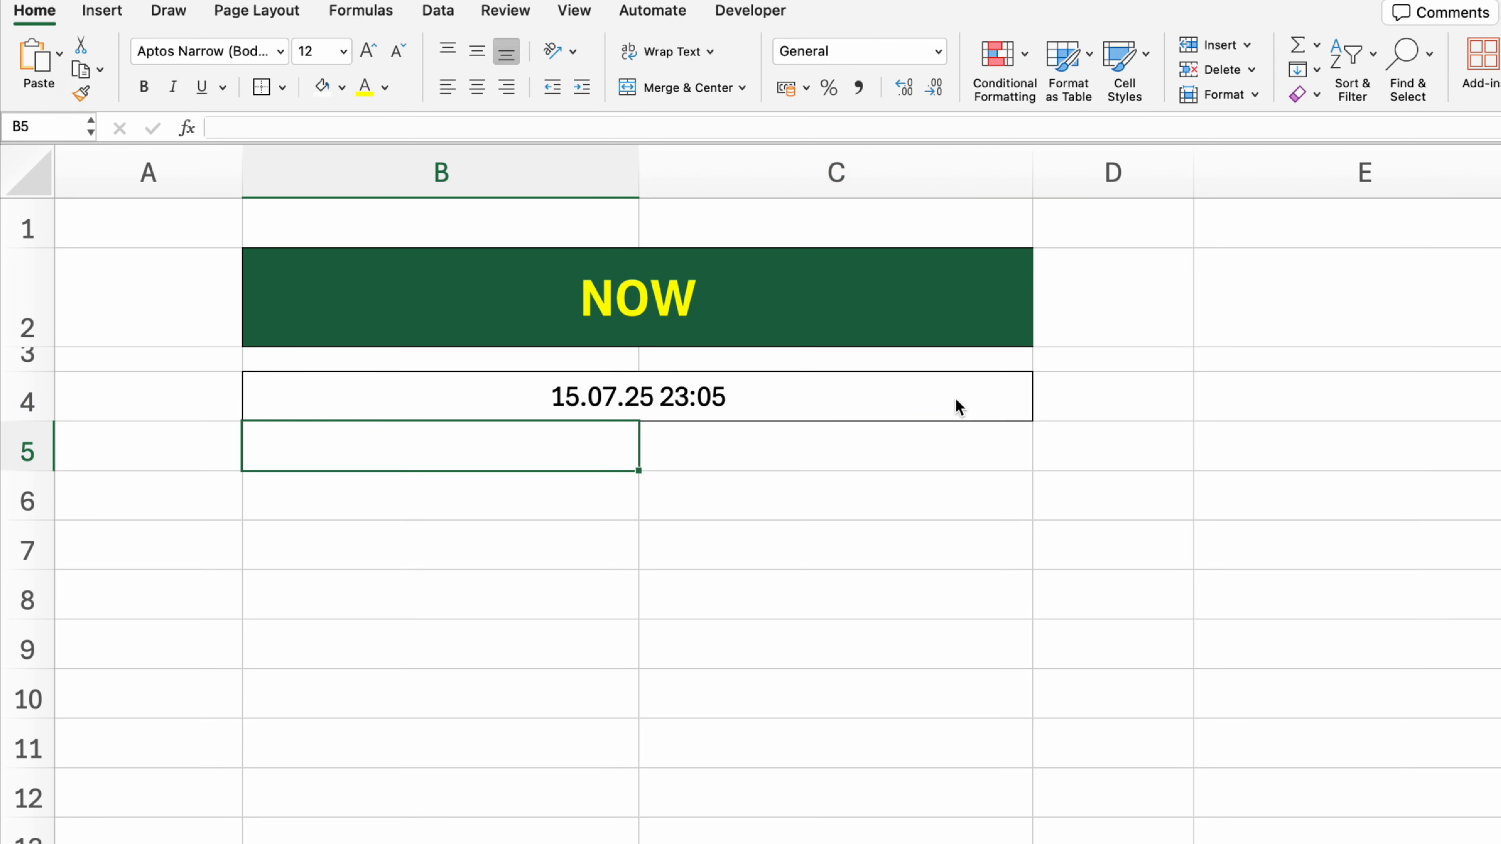
left_click(1130, 537)
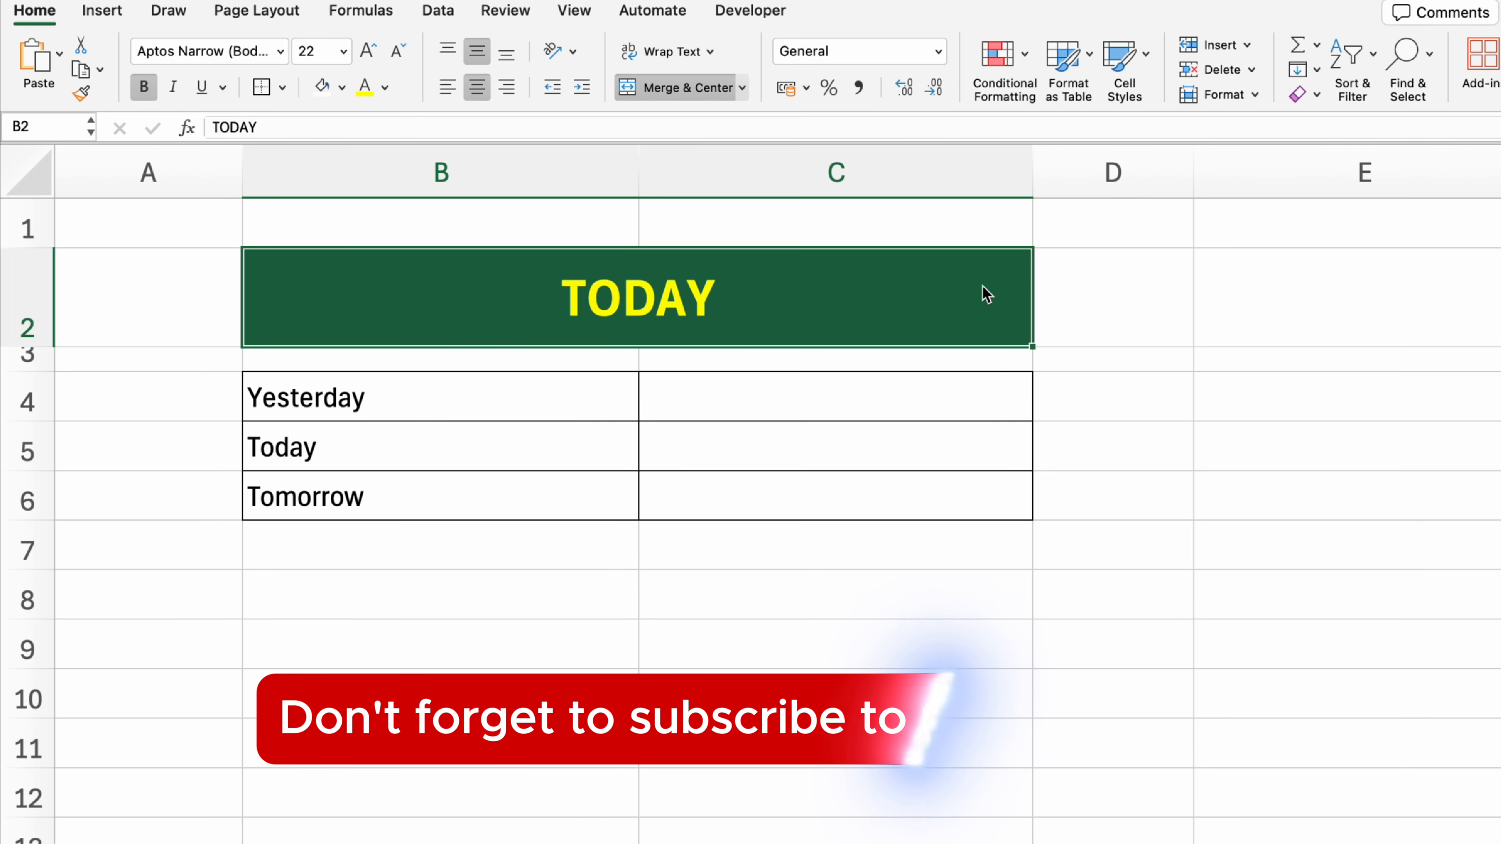
Step: On the TODAY sheet, get yesterday's date in C4 with =TODAY() - 1 and today's date in C5 with =TODAY()
left_click(957, 397)
type("=TODAY()")
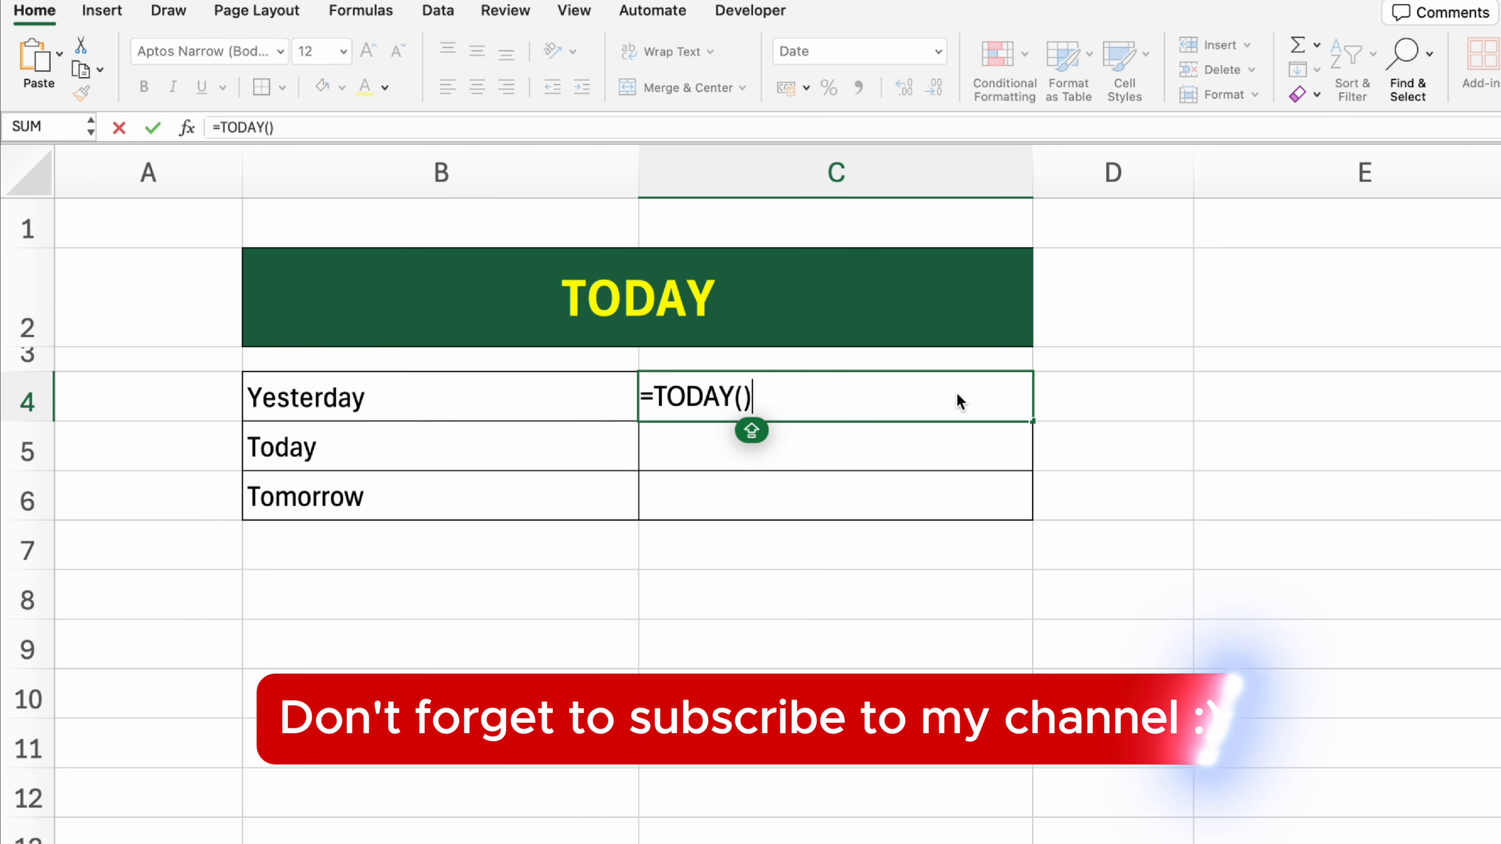
type(" - 1")
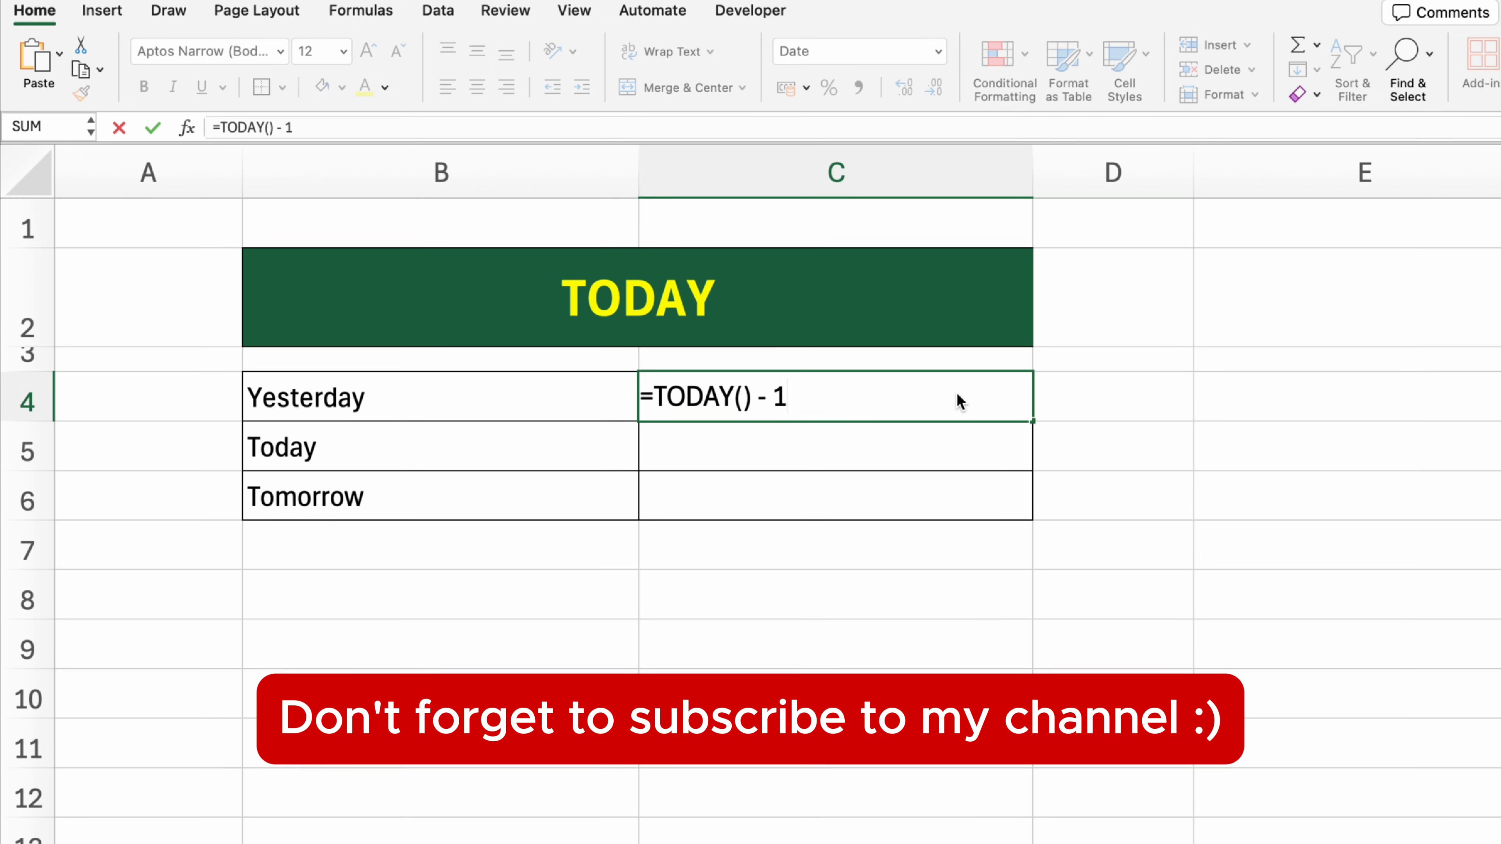
key("Return")
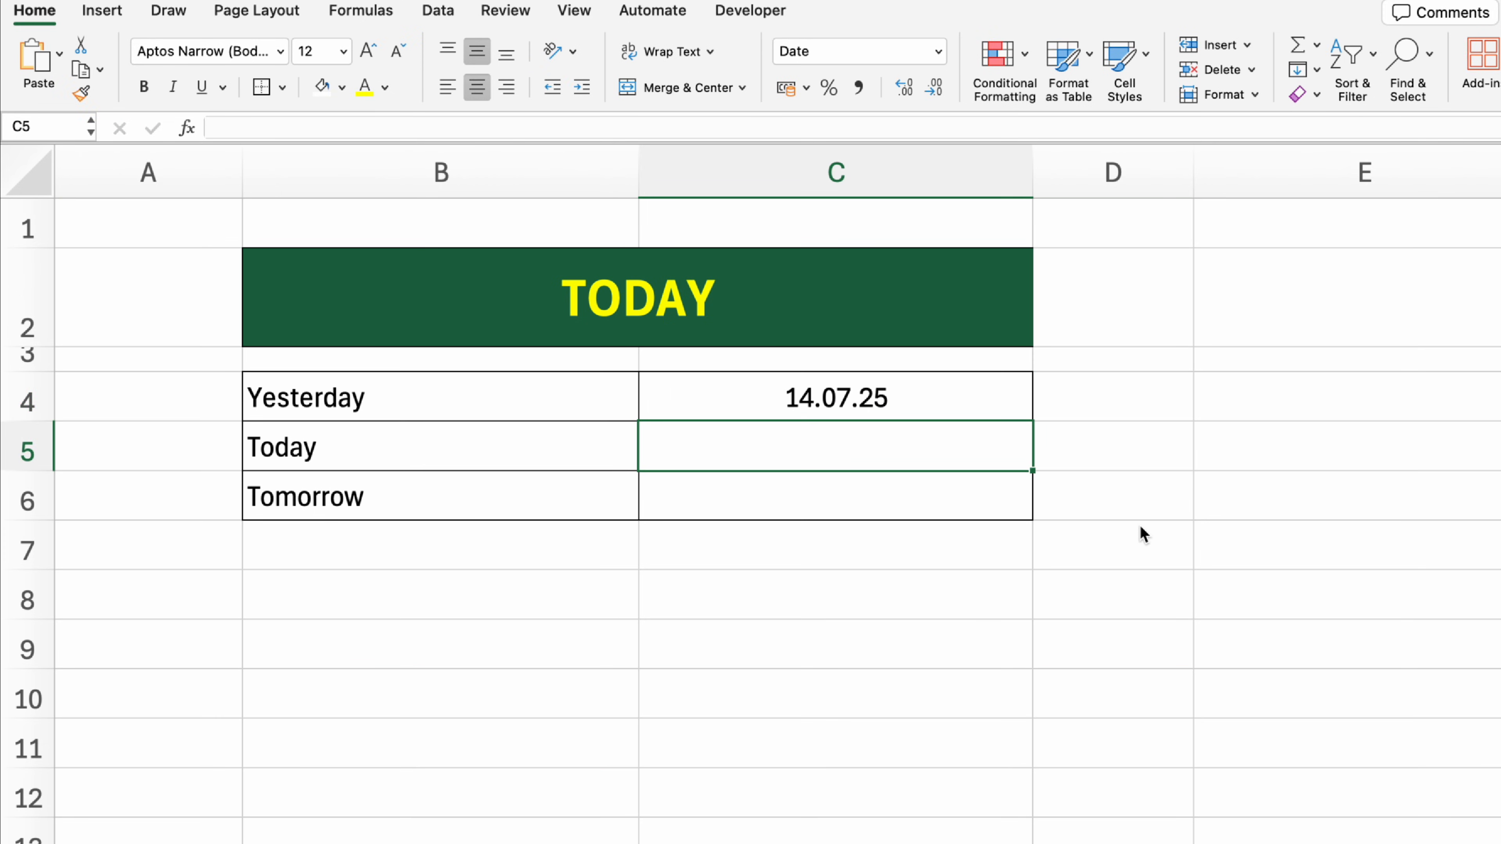
type("=TODAY()")
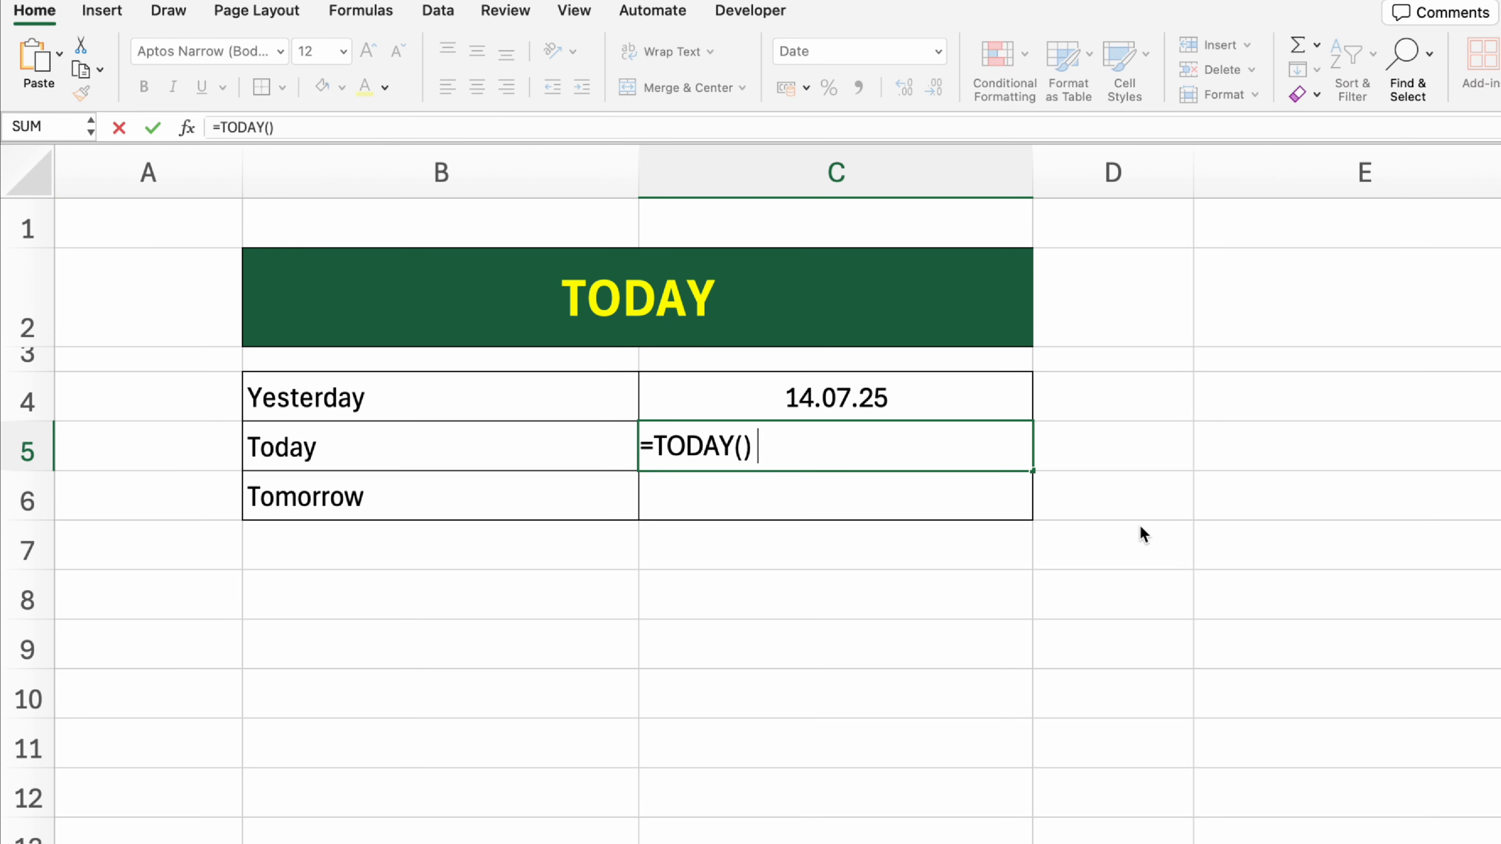
key("Return")
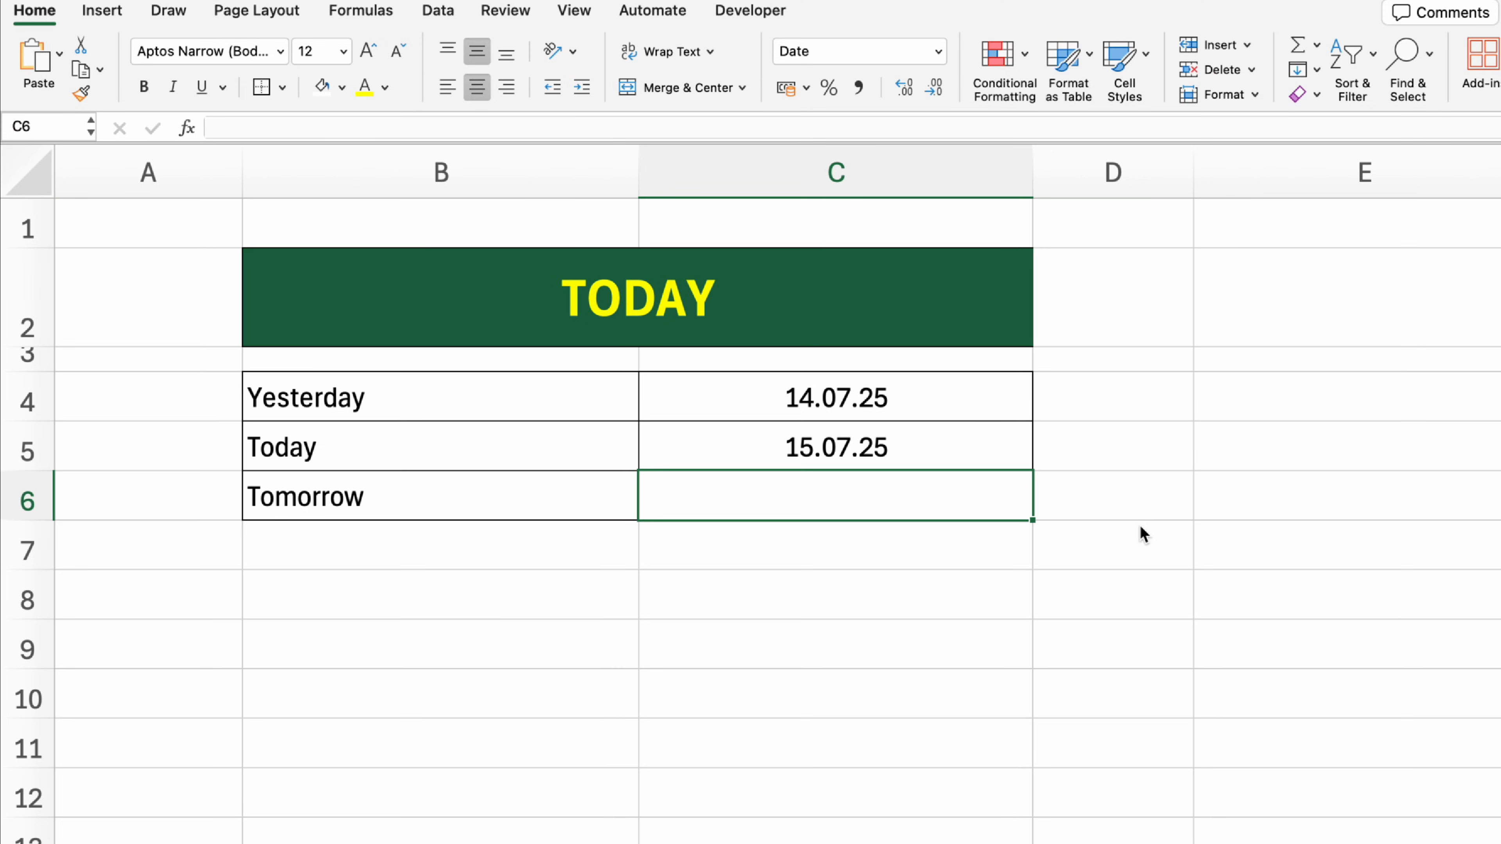
Step: Get tomorrow's date in cell C6 using the formula =TODAY() + 1
type("=")
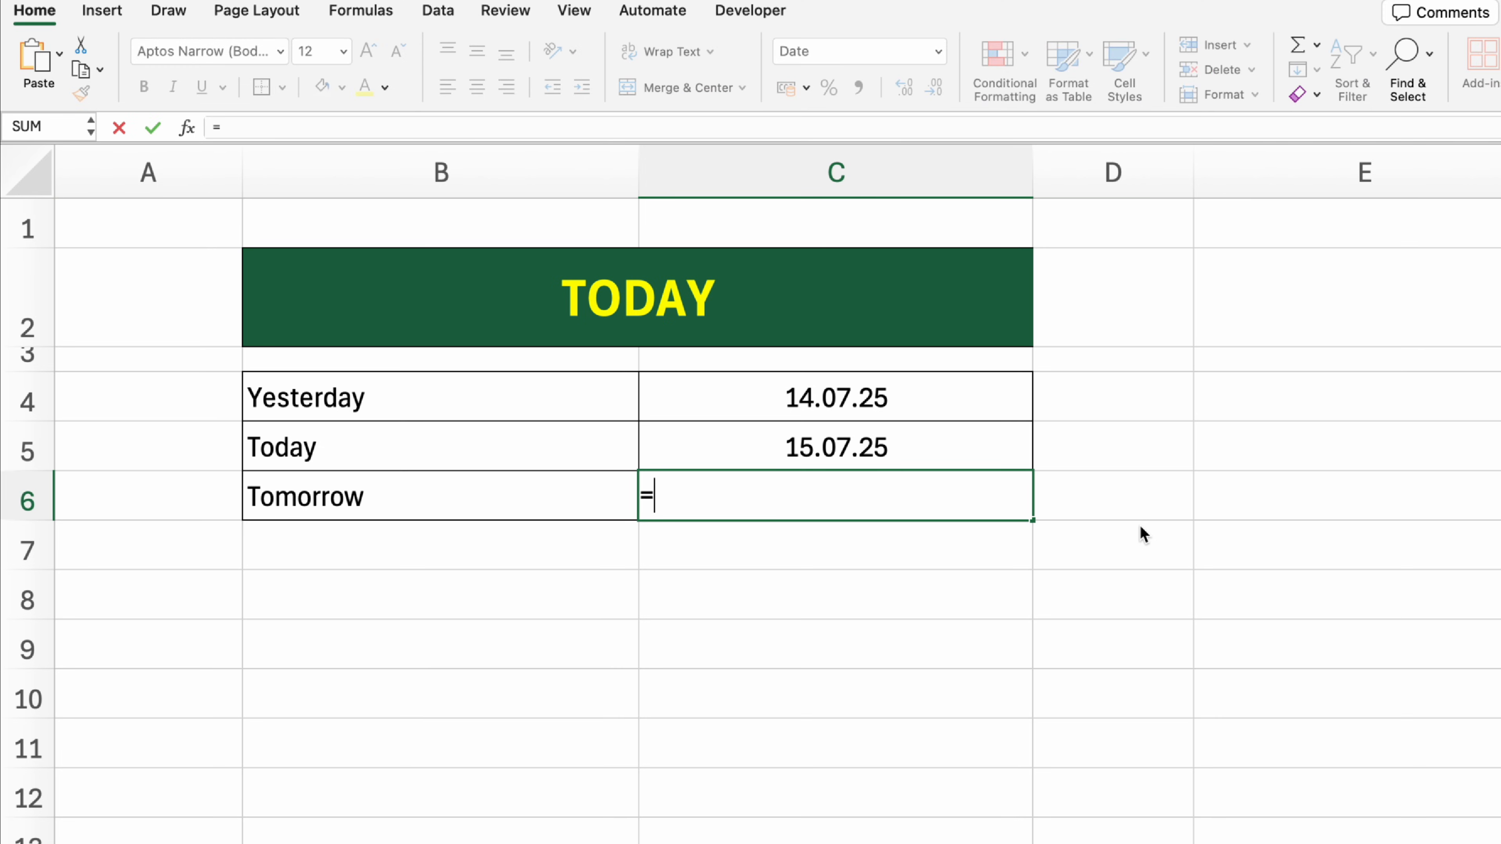
type("TODAY() + ")
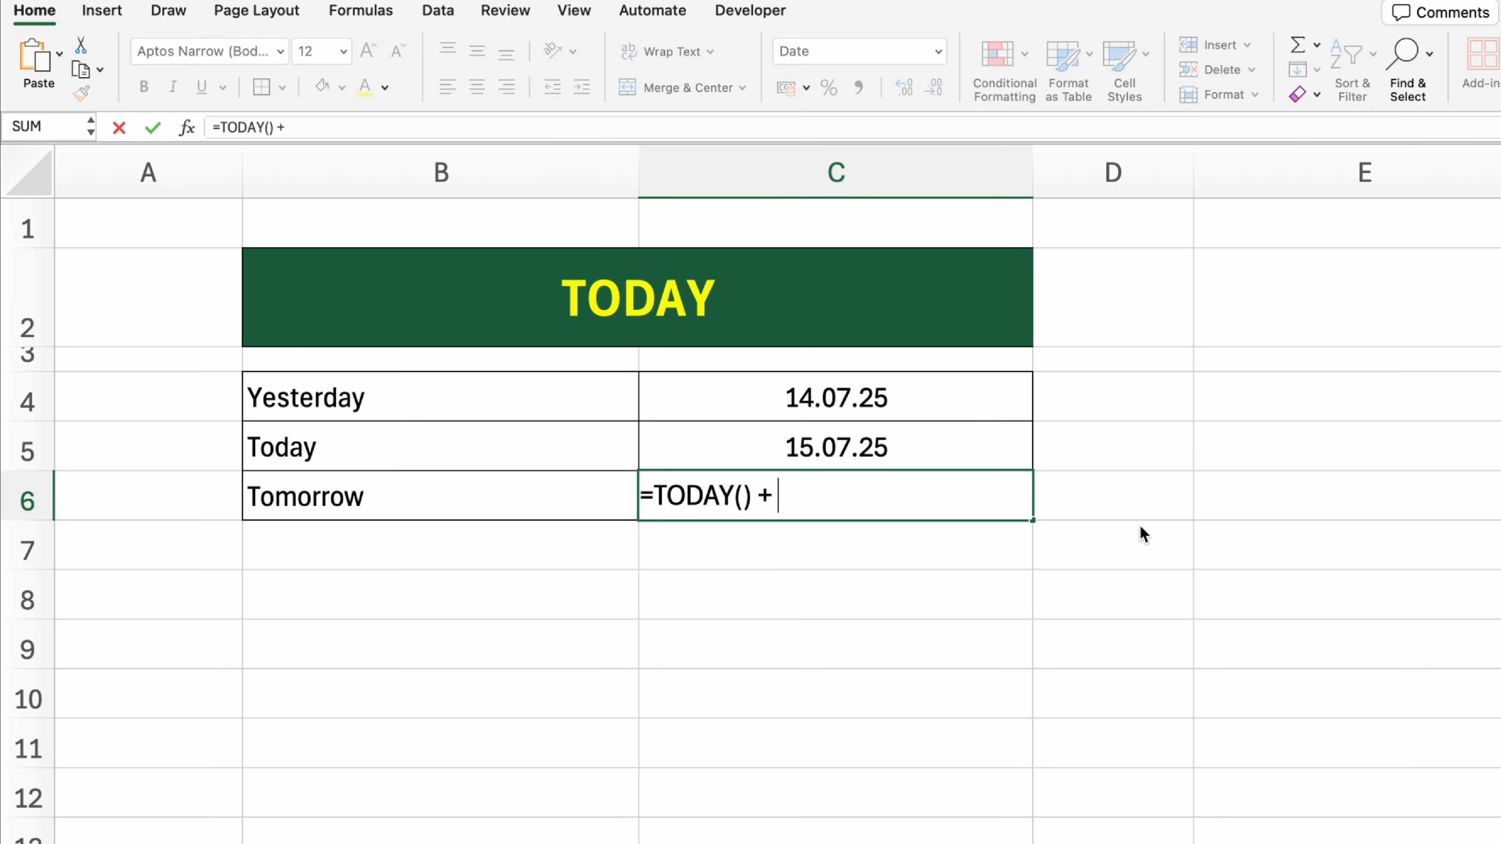
type("1")
key("Return")
left_click(1321, 550)
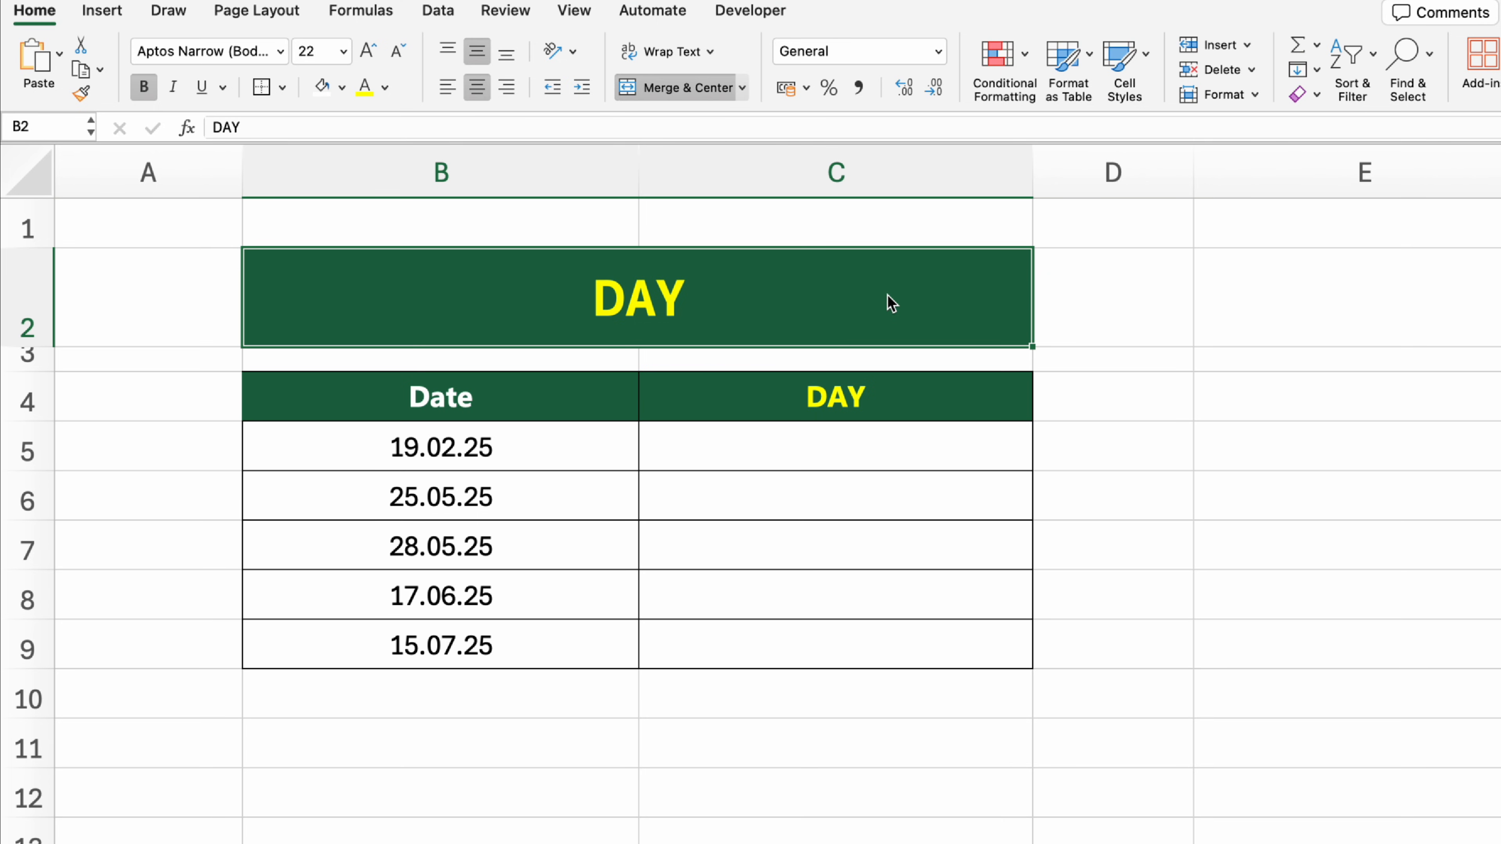
Step: On the DAY sheet, extract the day from the first date in C5 with =DAY(B5) and fill the formula down to C9
left_click(875, 442)
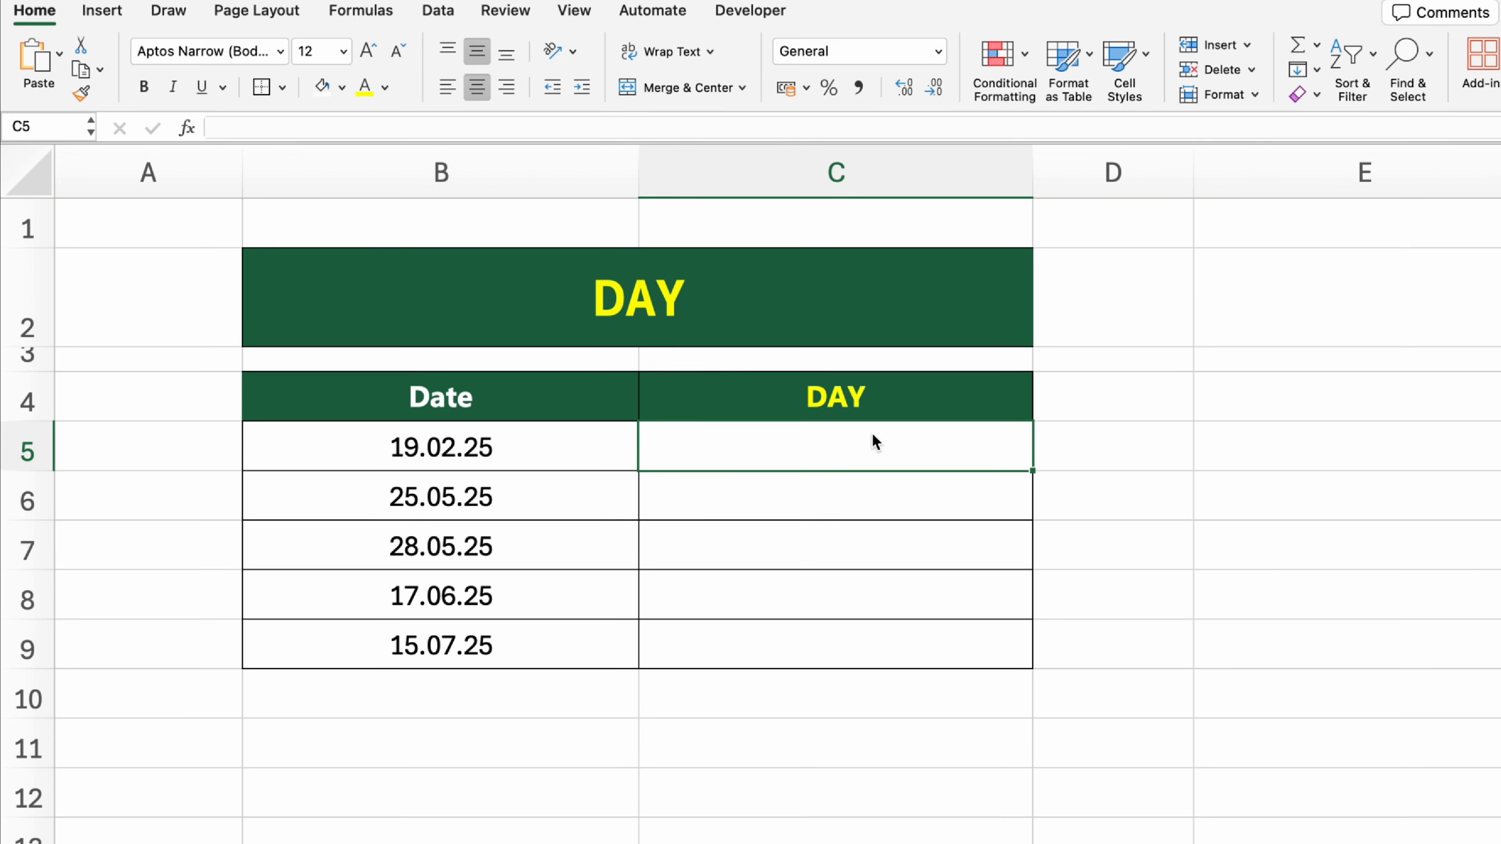
type("=DAY(")
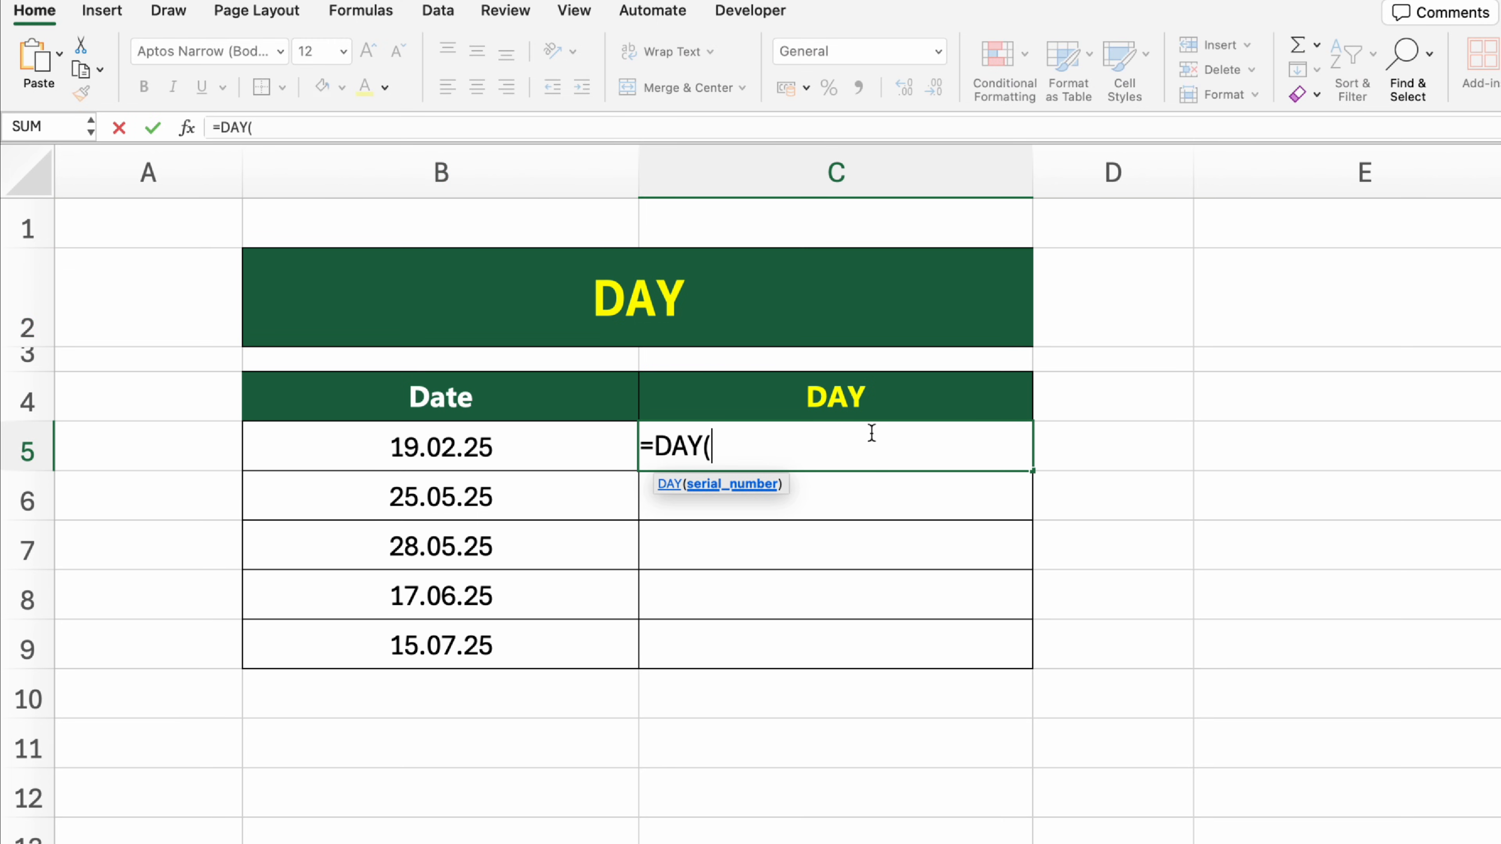
key("Left")
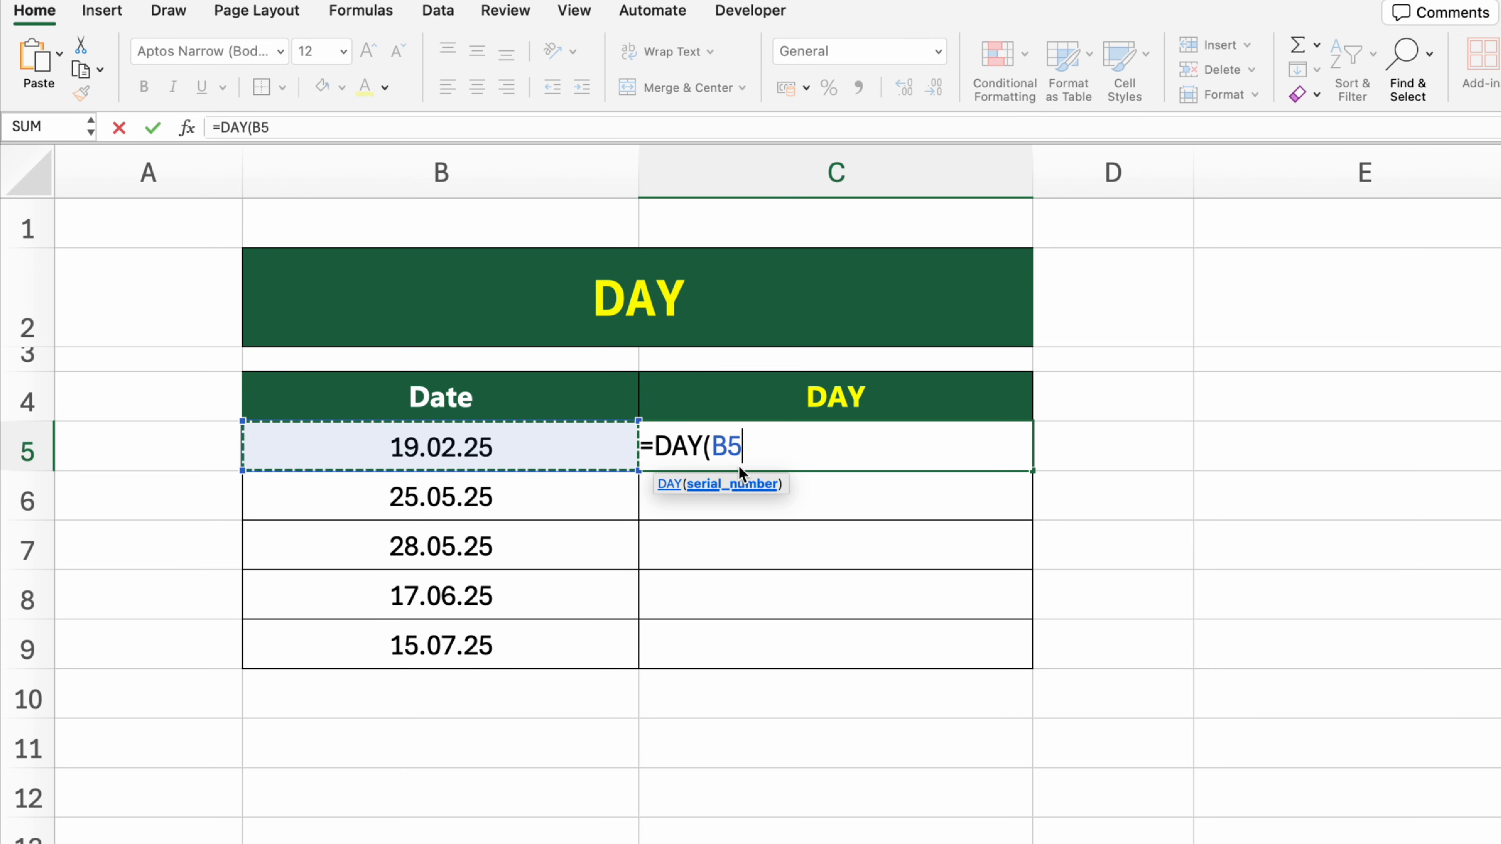
type(")")
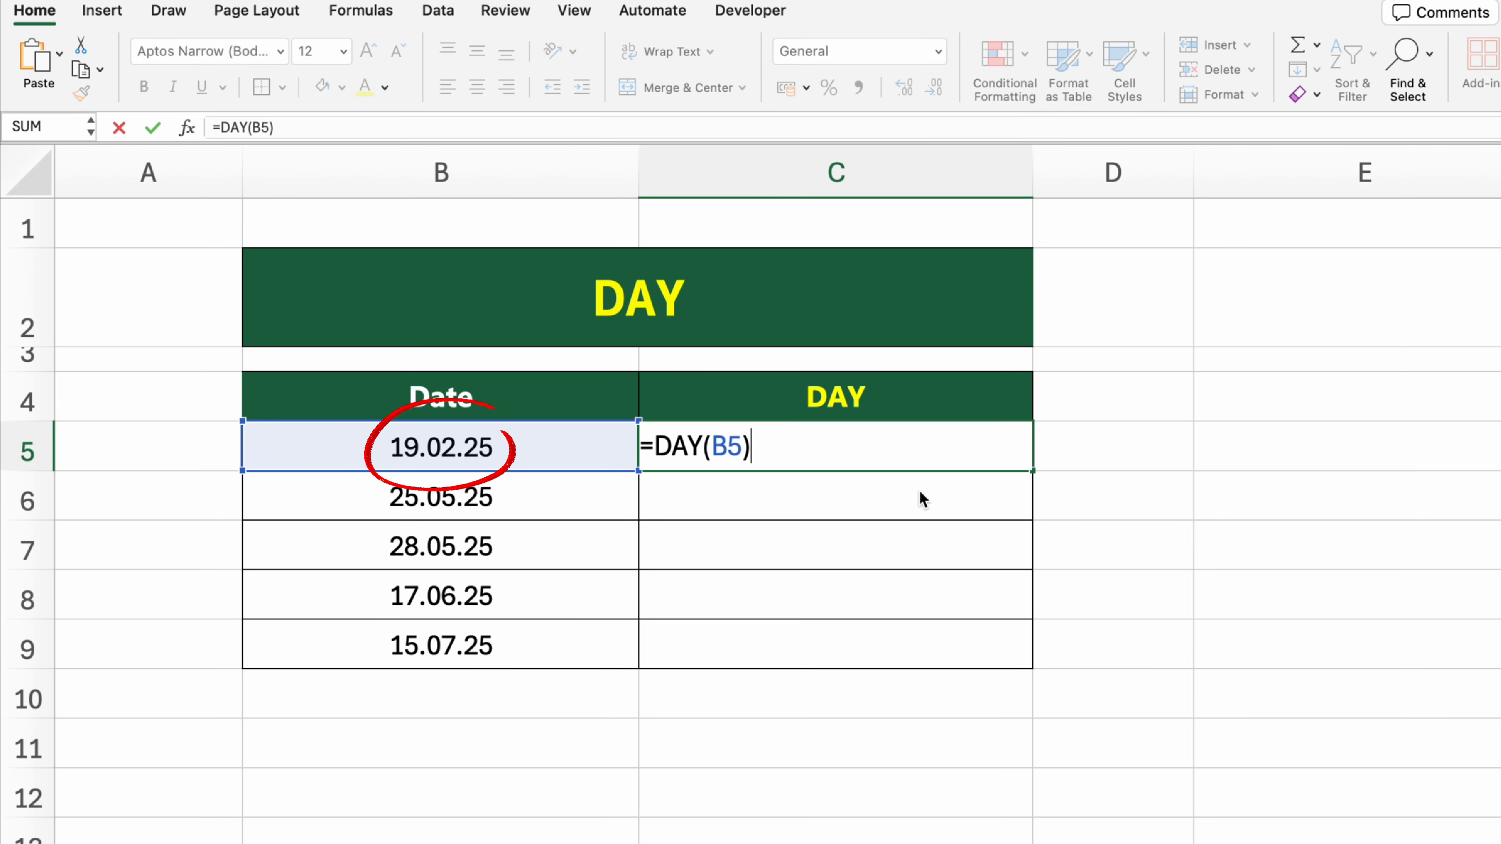
key("Return")
key("Up")
left_click_drag(1032, 471, 1042, 670)
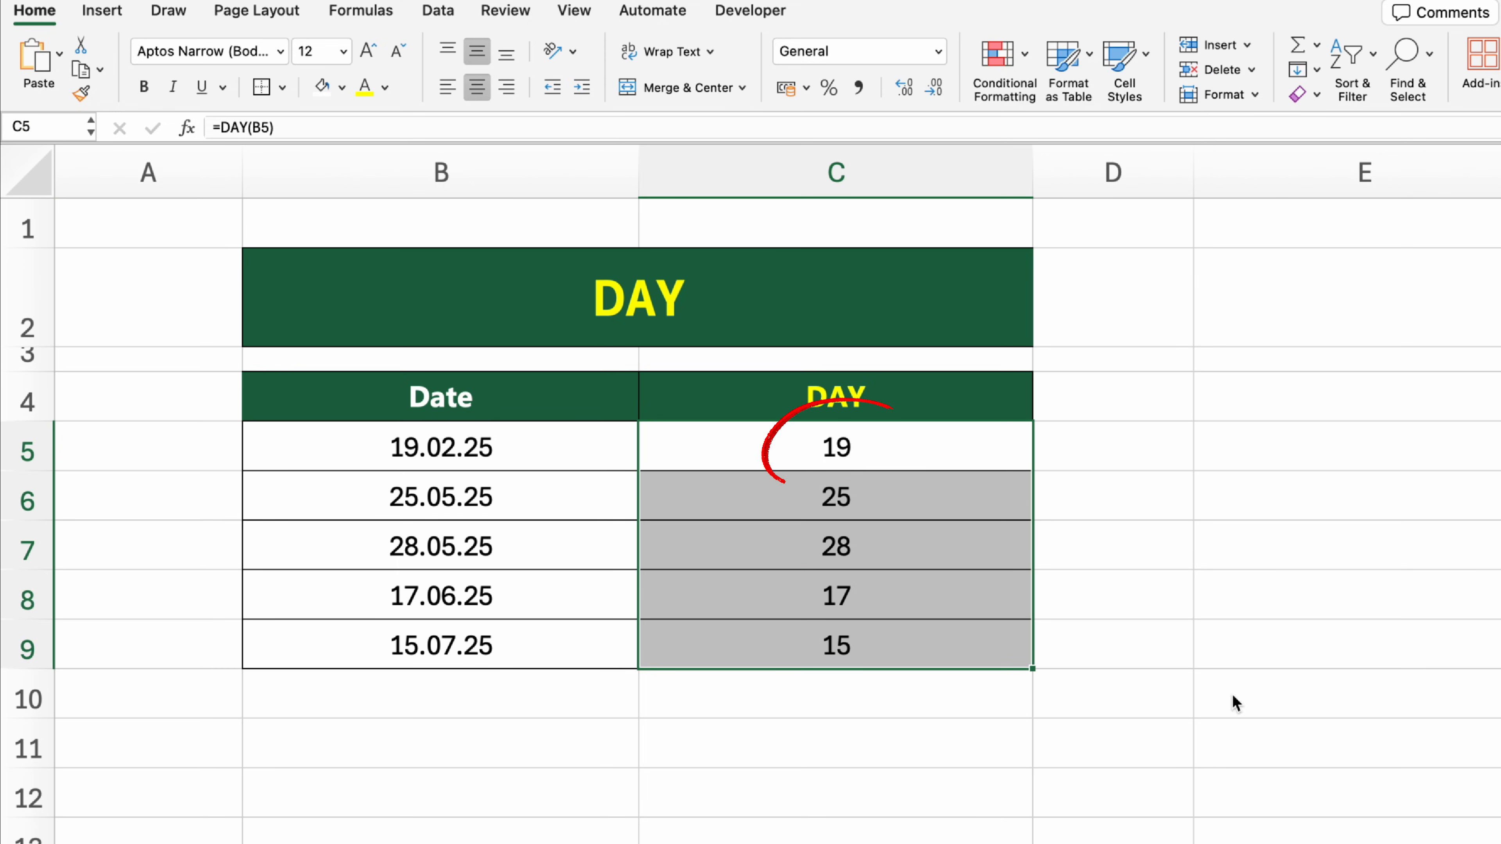
Step: On the MONTH sheet, extract the month from the first date in C5 with =MONTH(B5) and fill the formula down to C9
left_click(1246, 701)
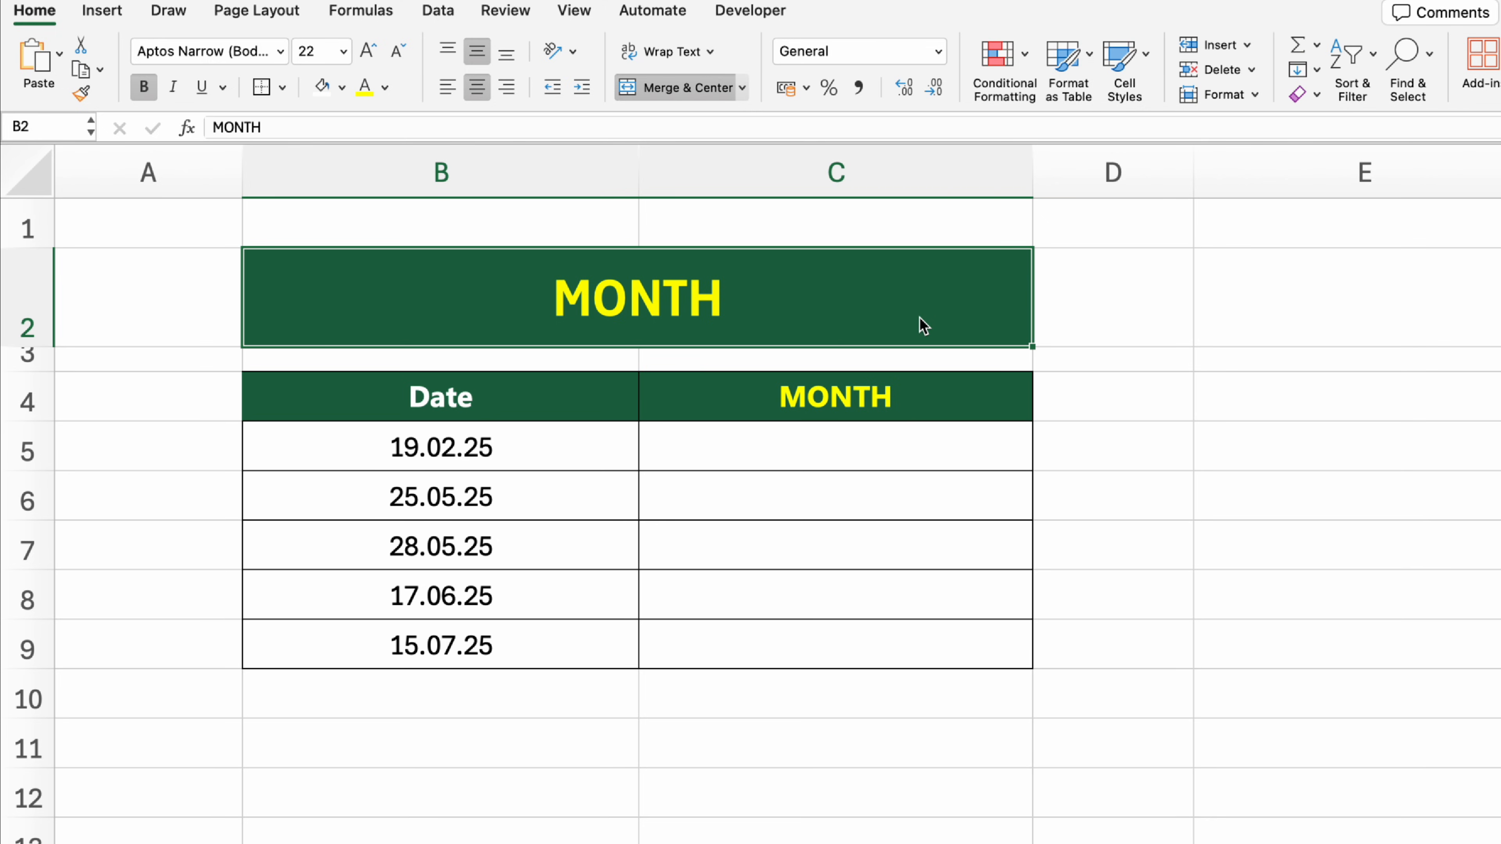
left_click(878, 445)
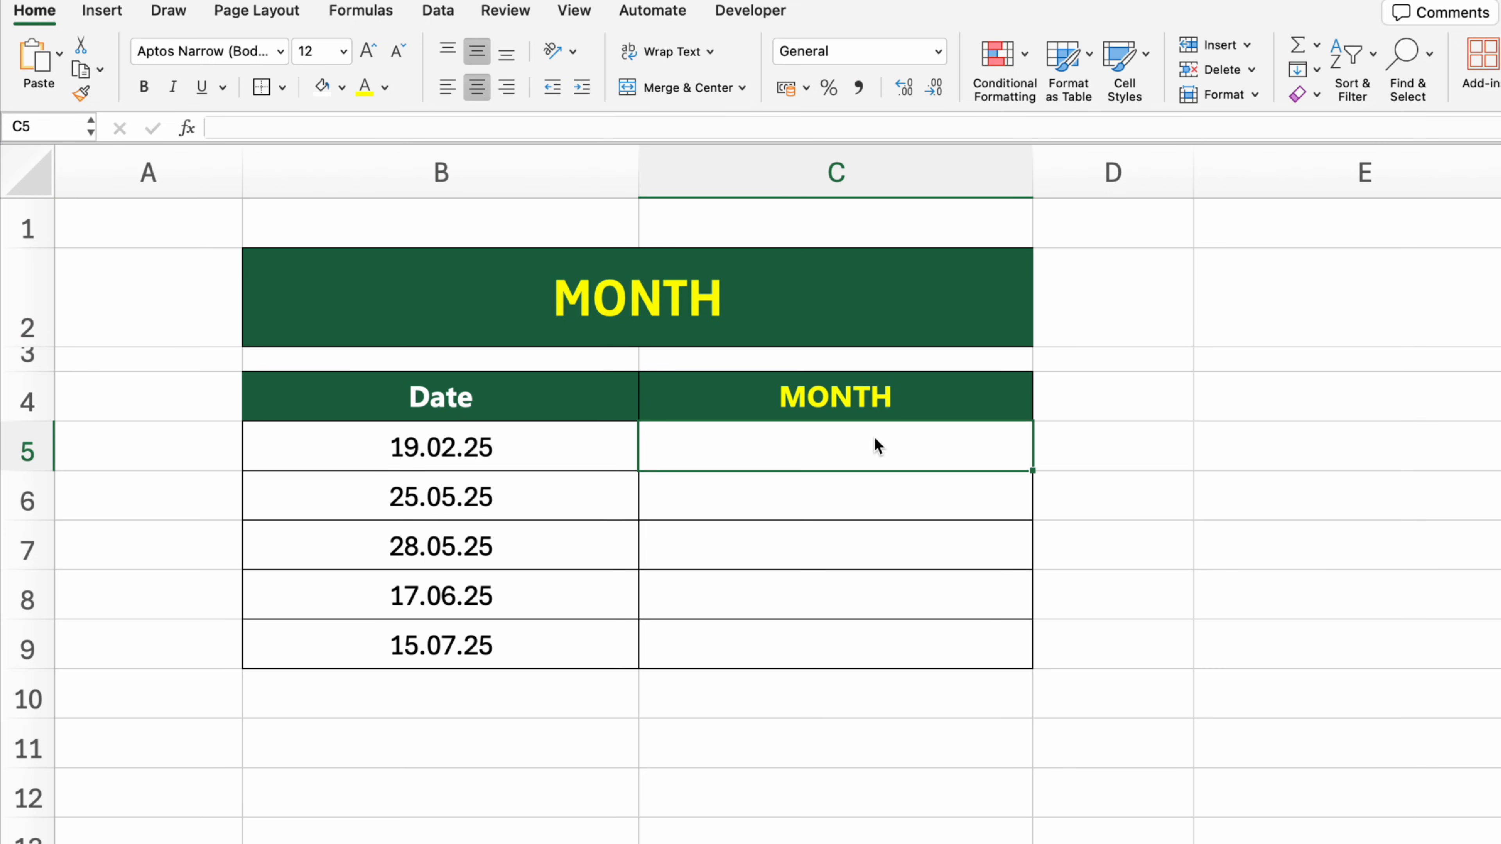
type("=MONTH(")
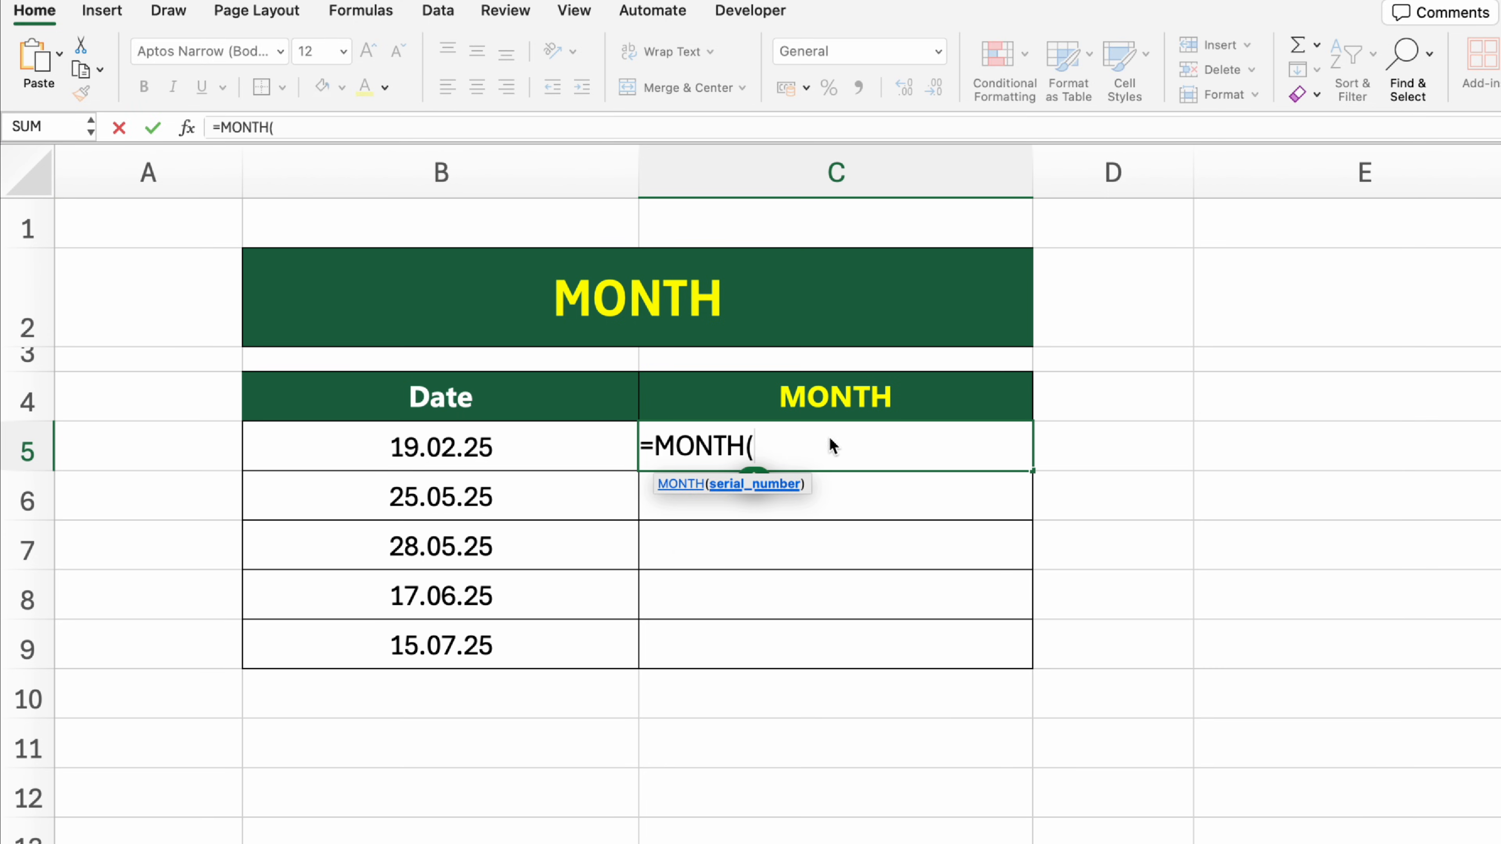
left_click(603, 448)
type(")")
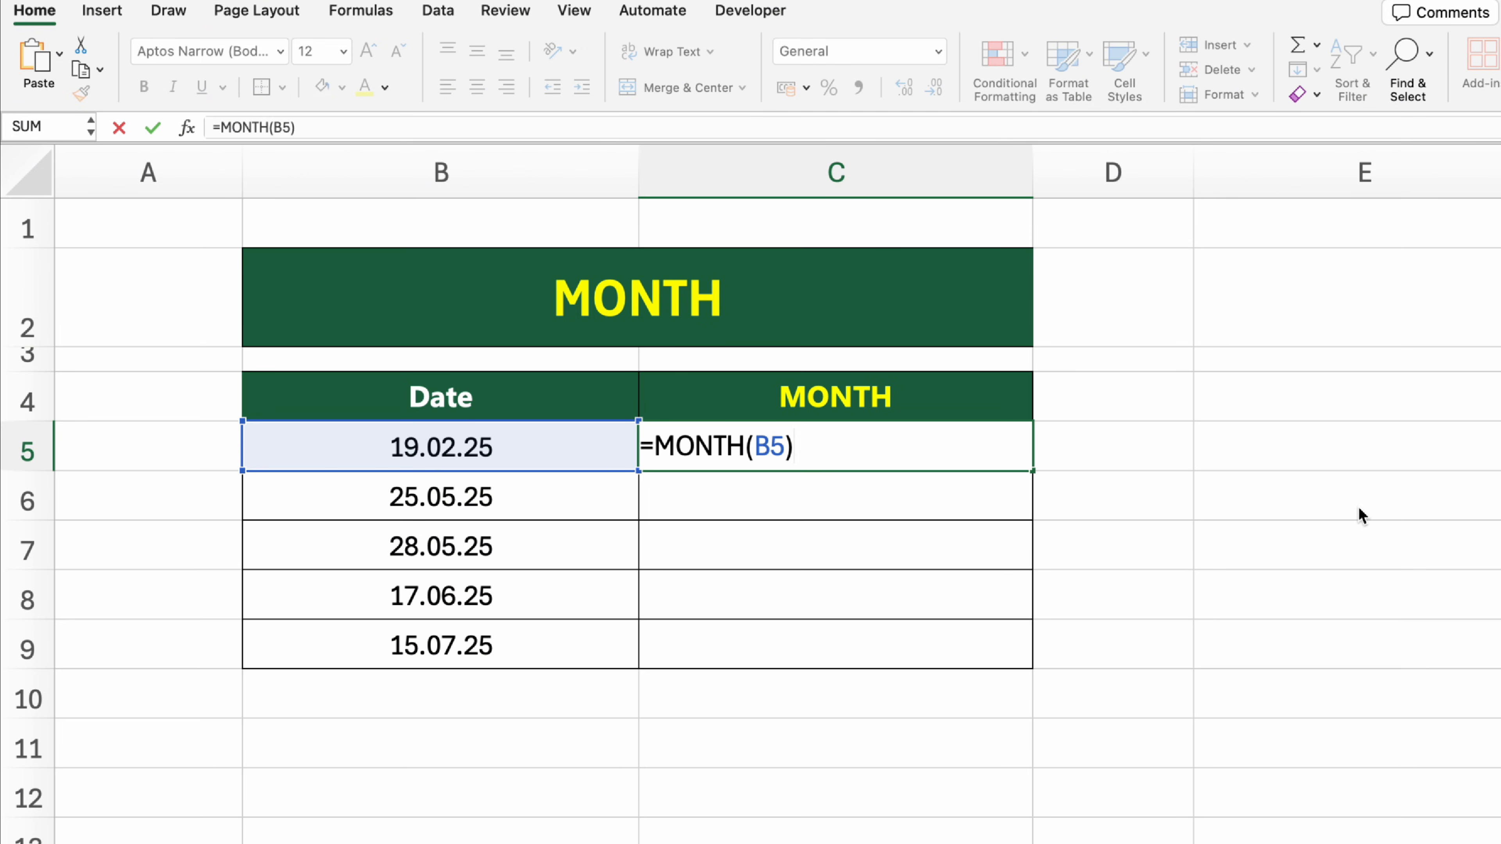
key("Return")
left_click(1021, 440)
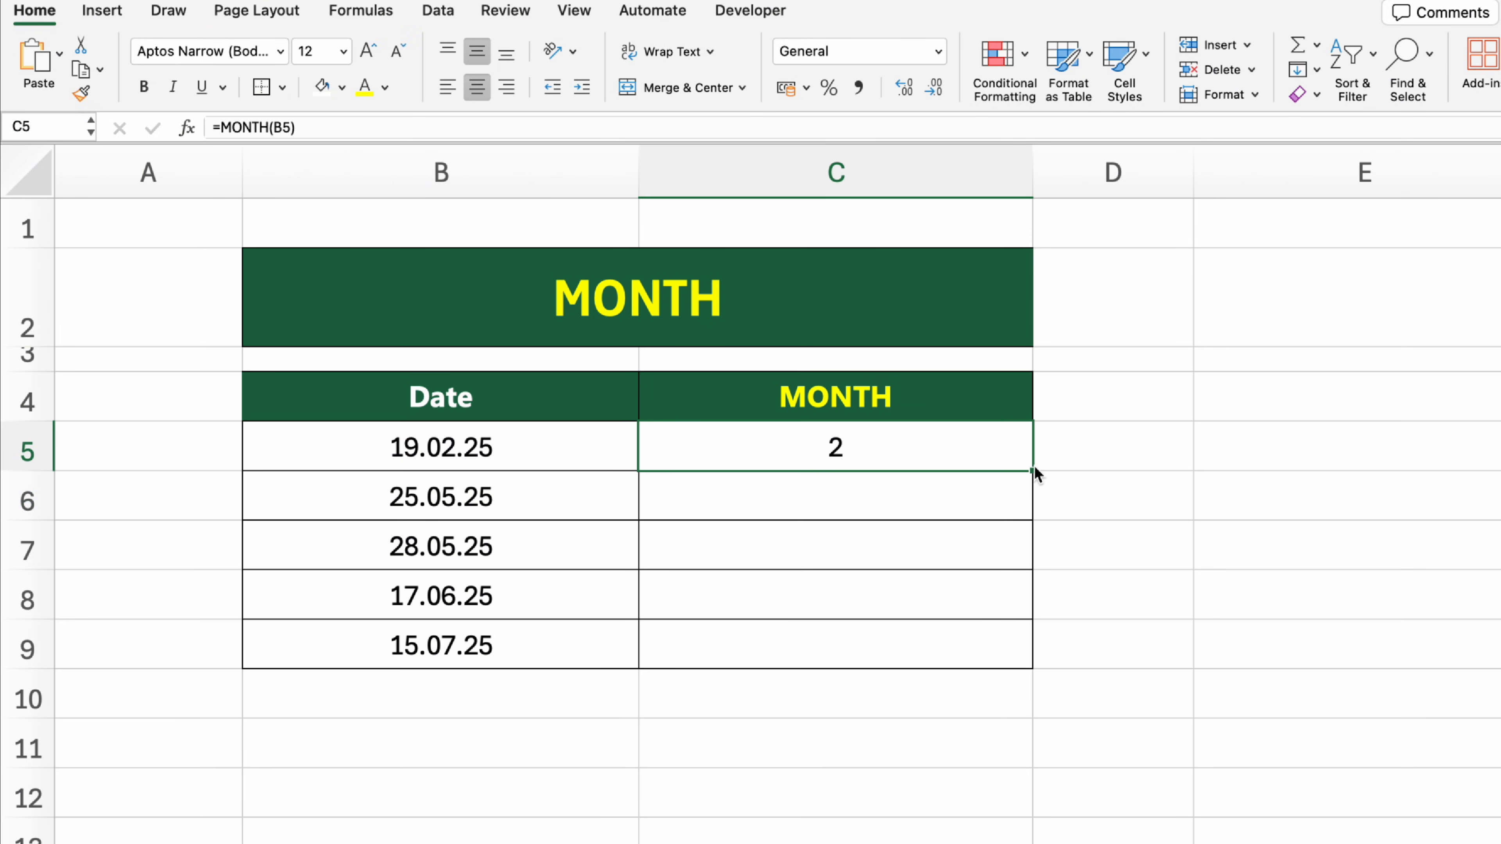
left_click_drag(1031, 467, 1049, 671)
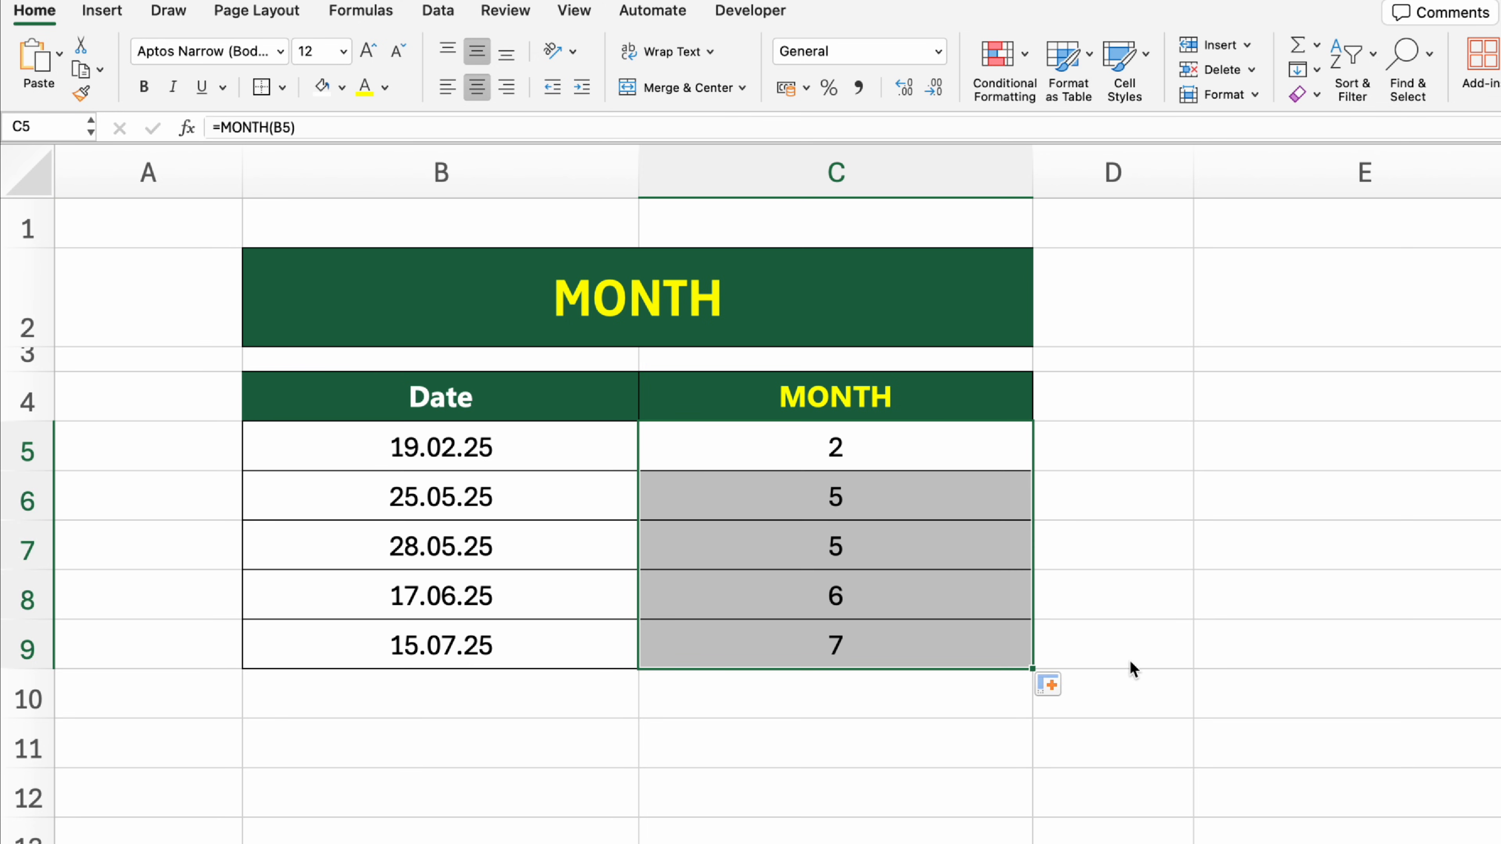
left_click(1310, 691)
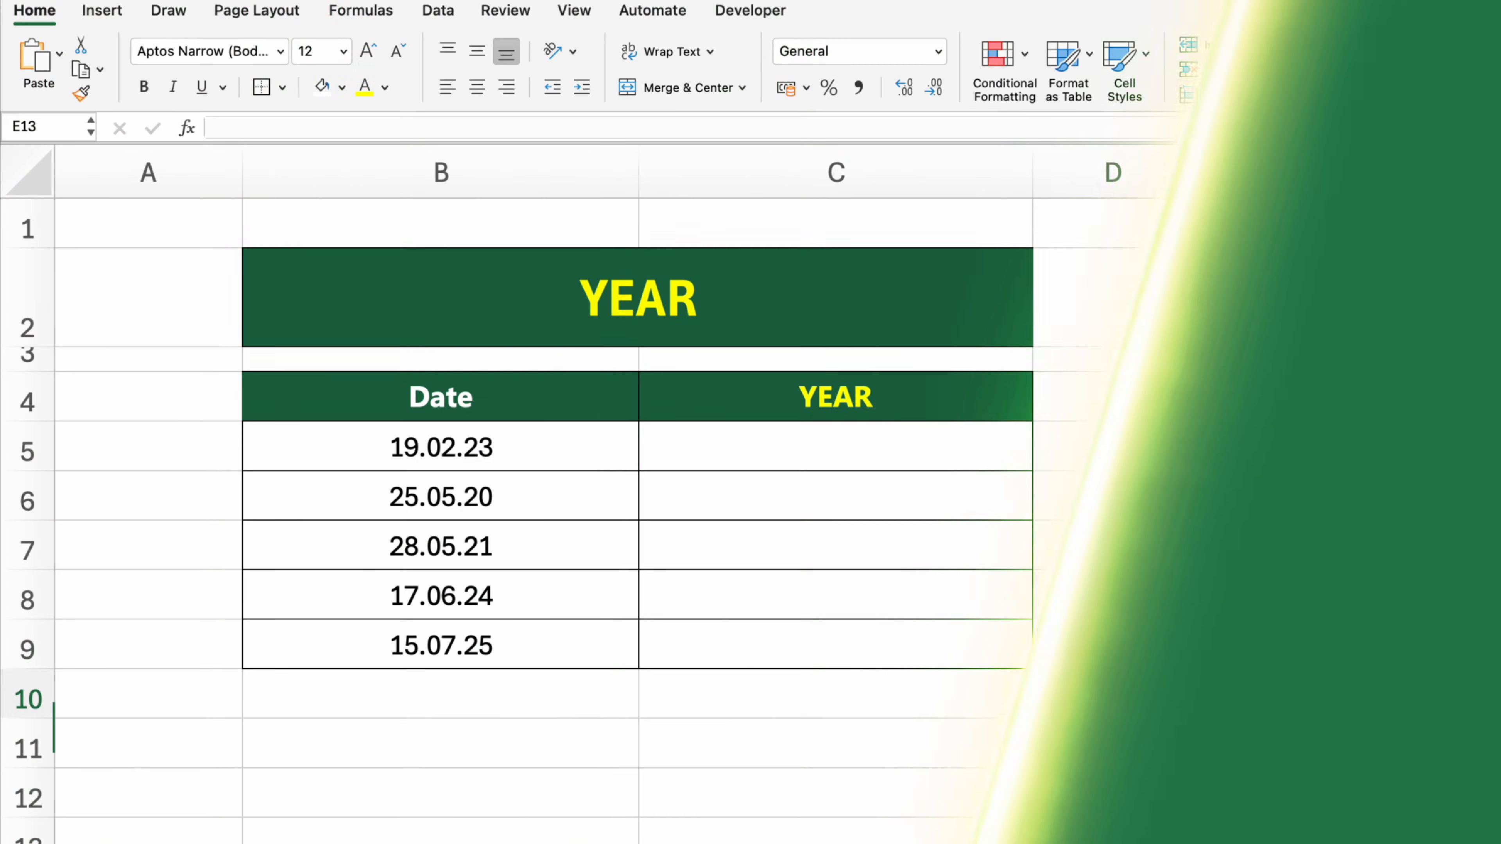
Step: On the YEAR sheet, extract the year from the first date in C5 with =YEAR(B5) and fill the formula down to C9
left_click(922, 316)
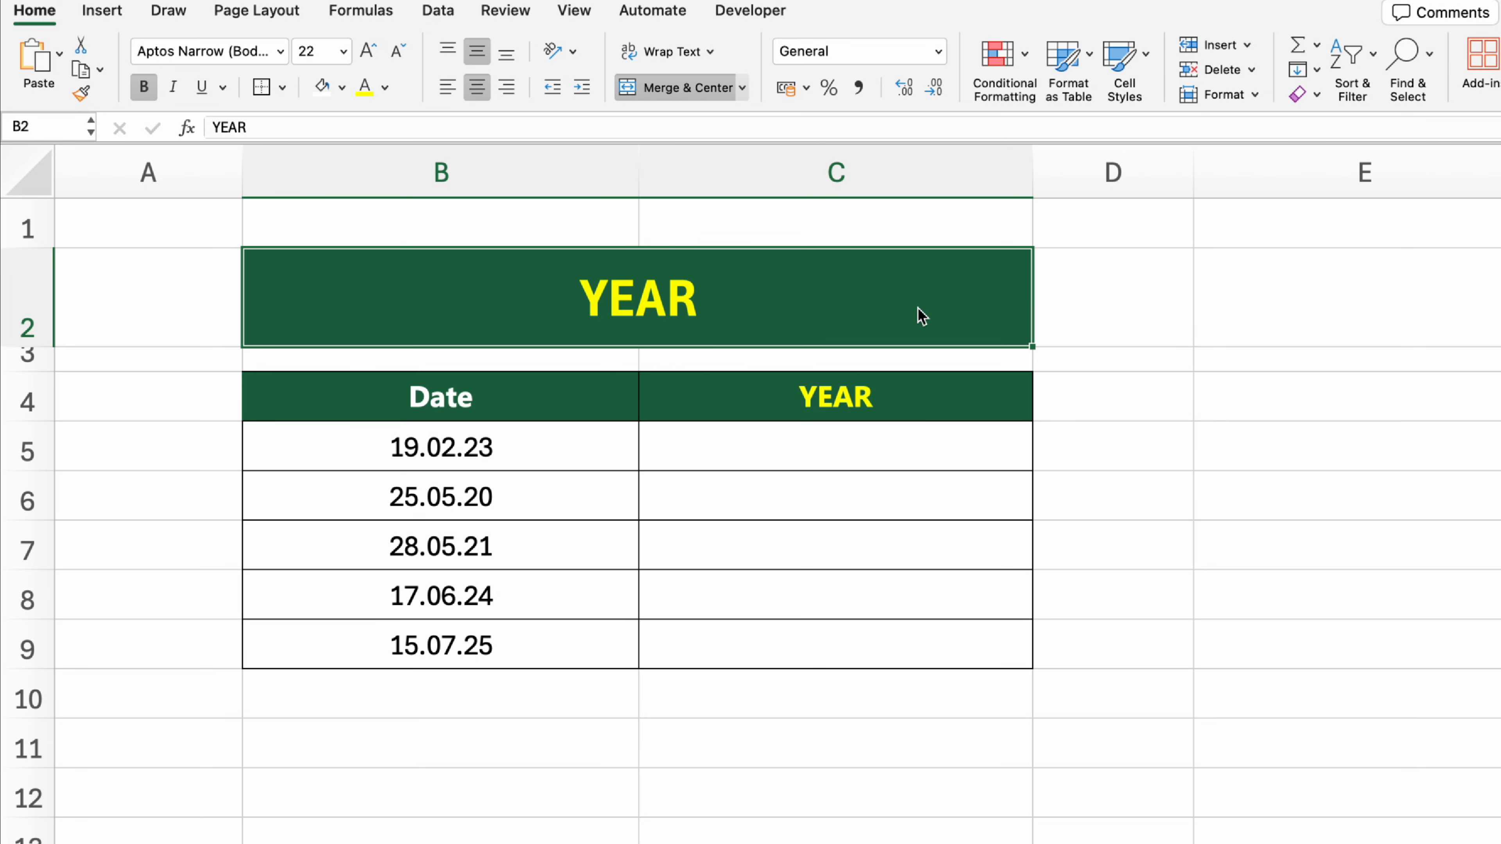
left_click(889, 437)
type("=YEAR(")
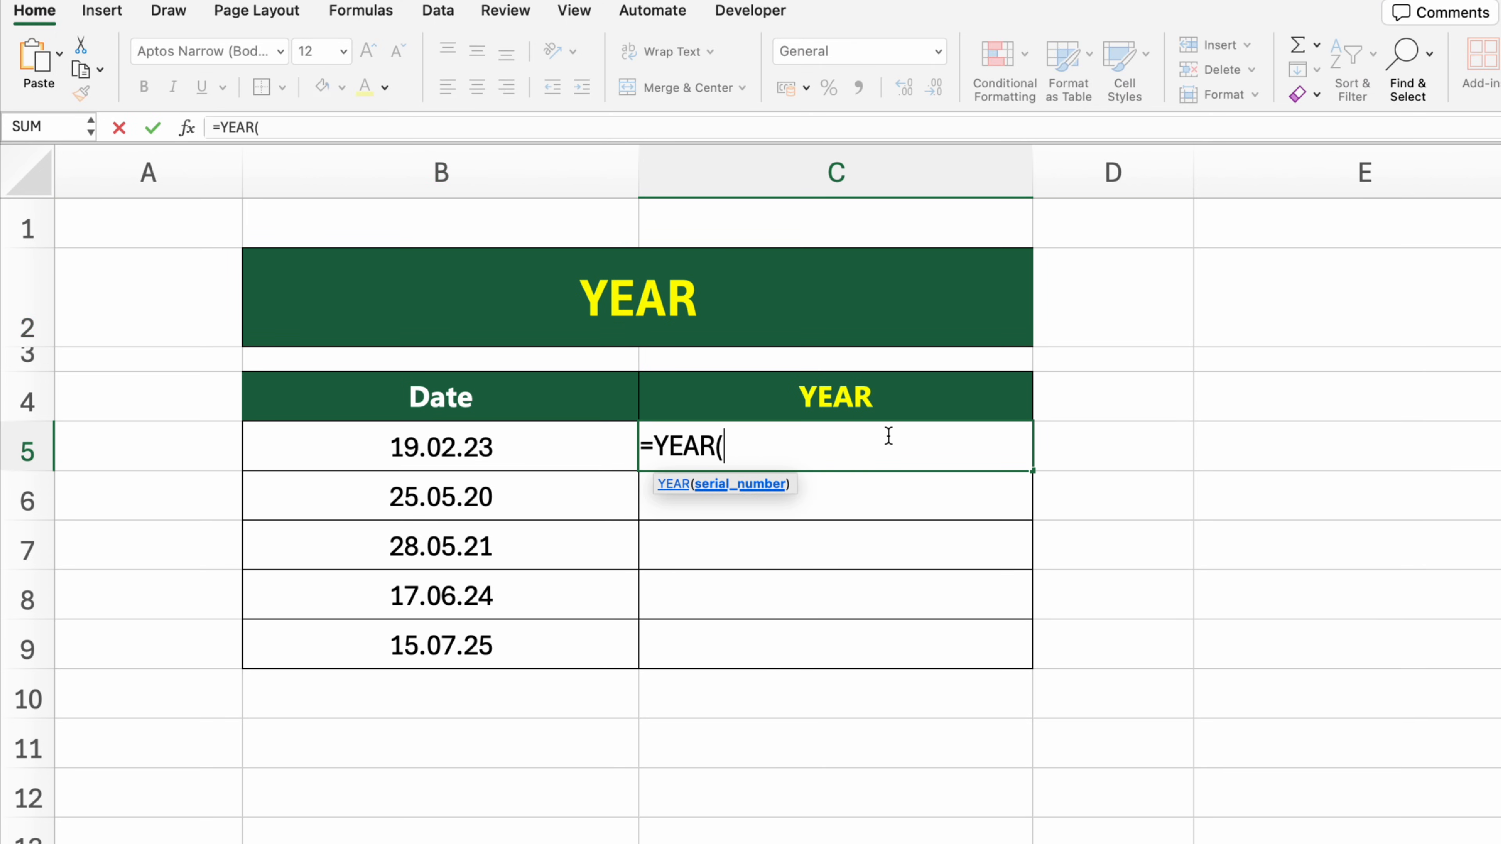
left_click(594, 444)
type(")")
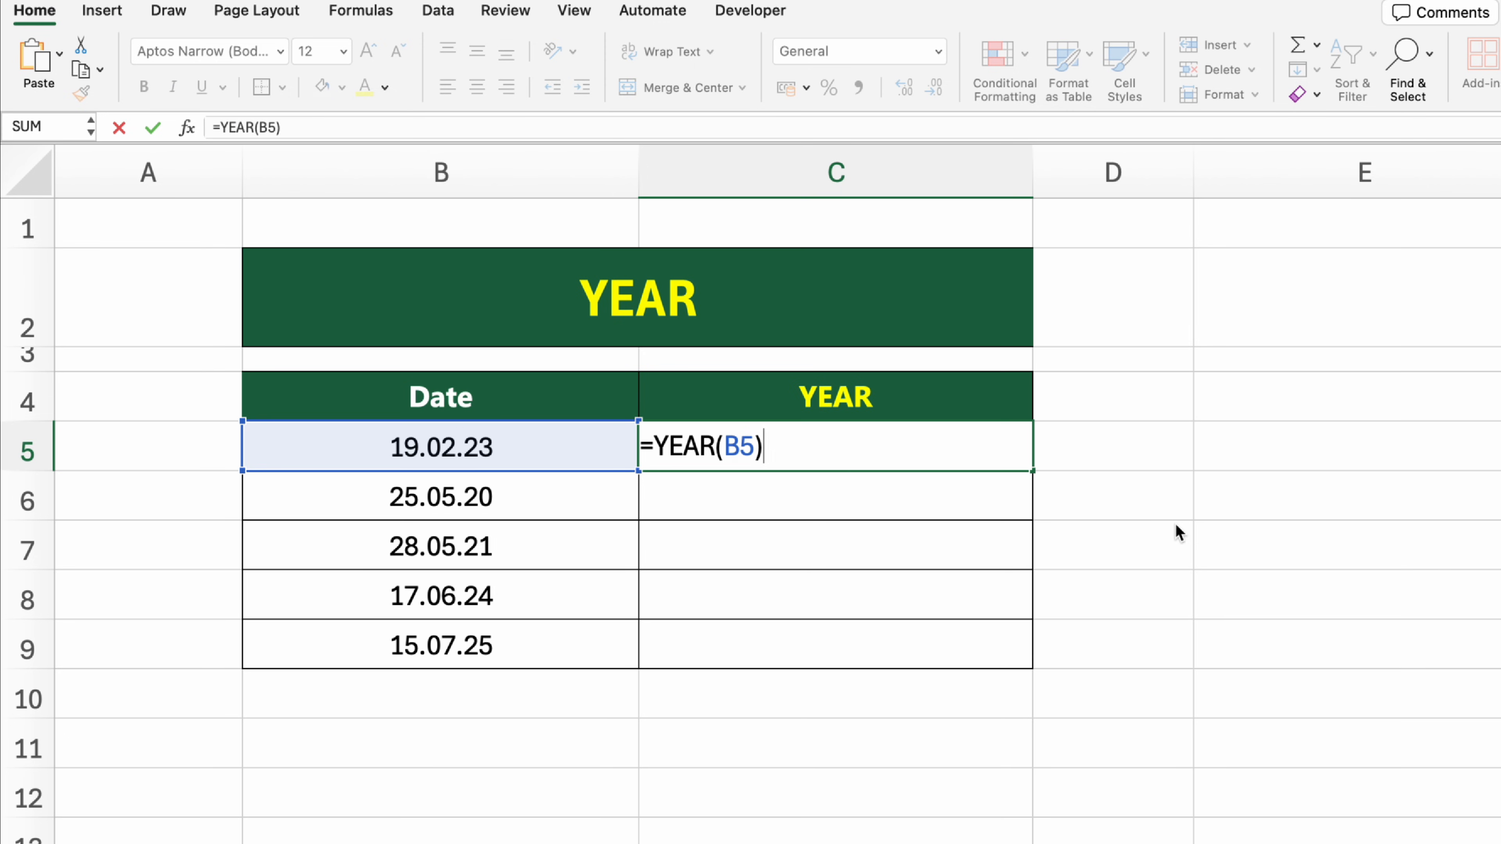
key("Return")
left_click(1019, 449)
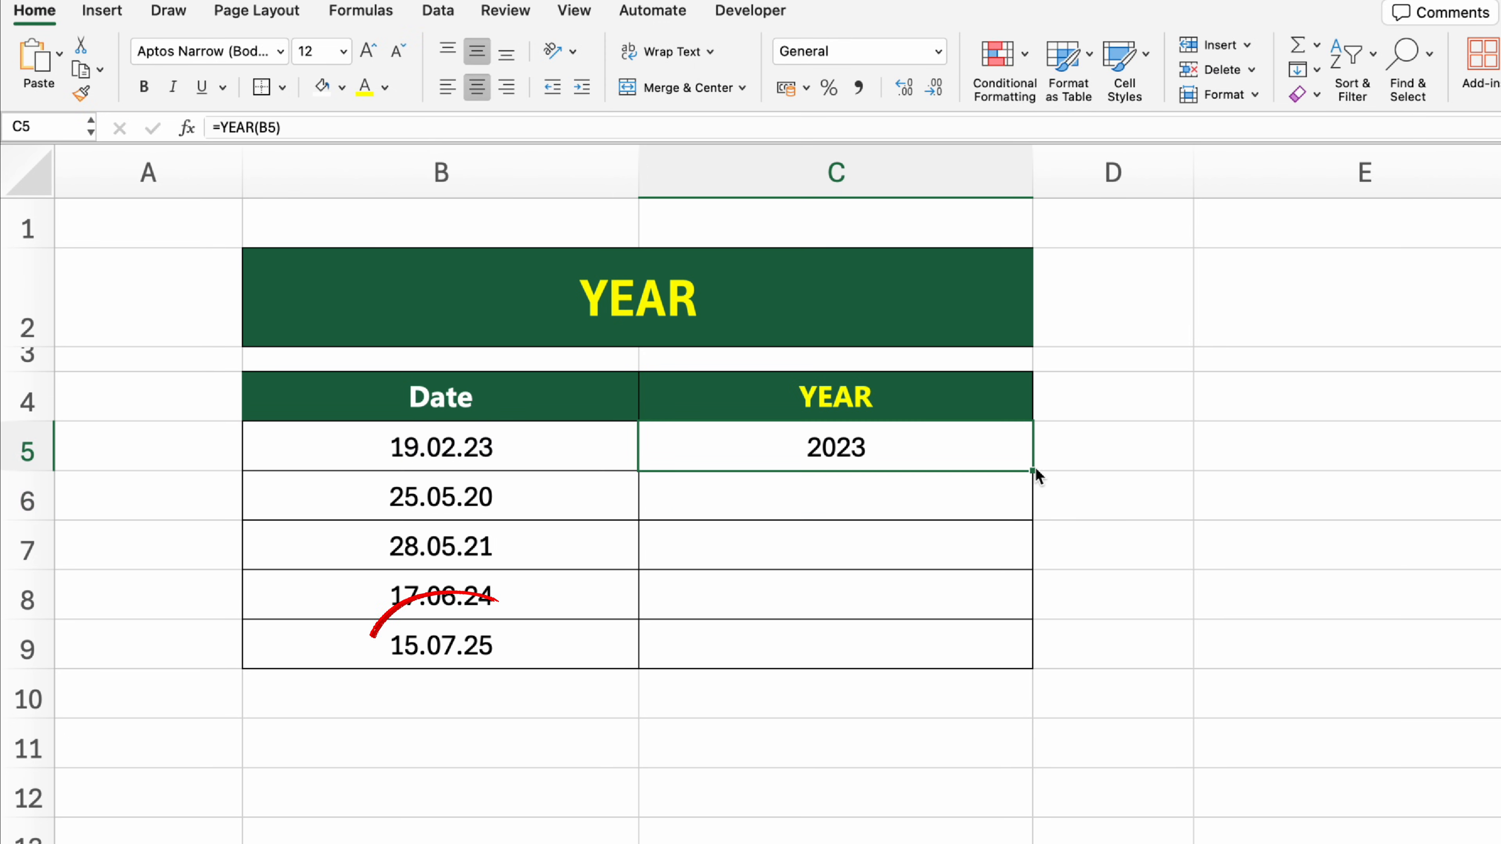
left_click_drag(1032, 471, 1034, 674)
left_click(1339, 707)
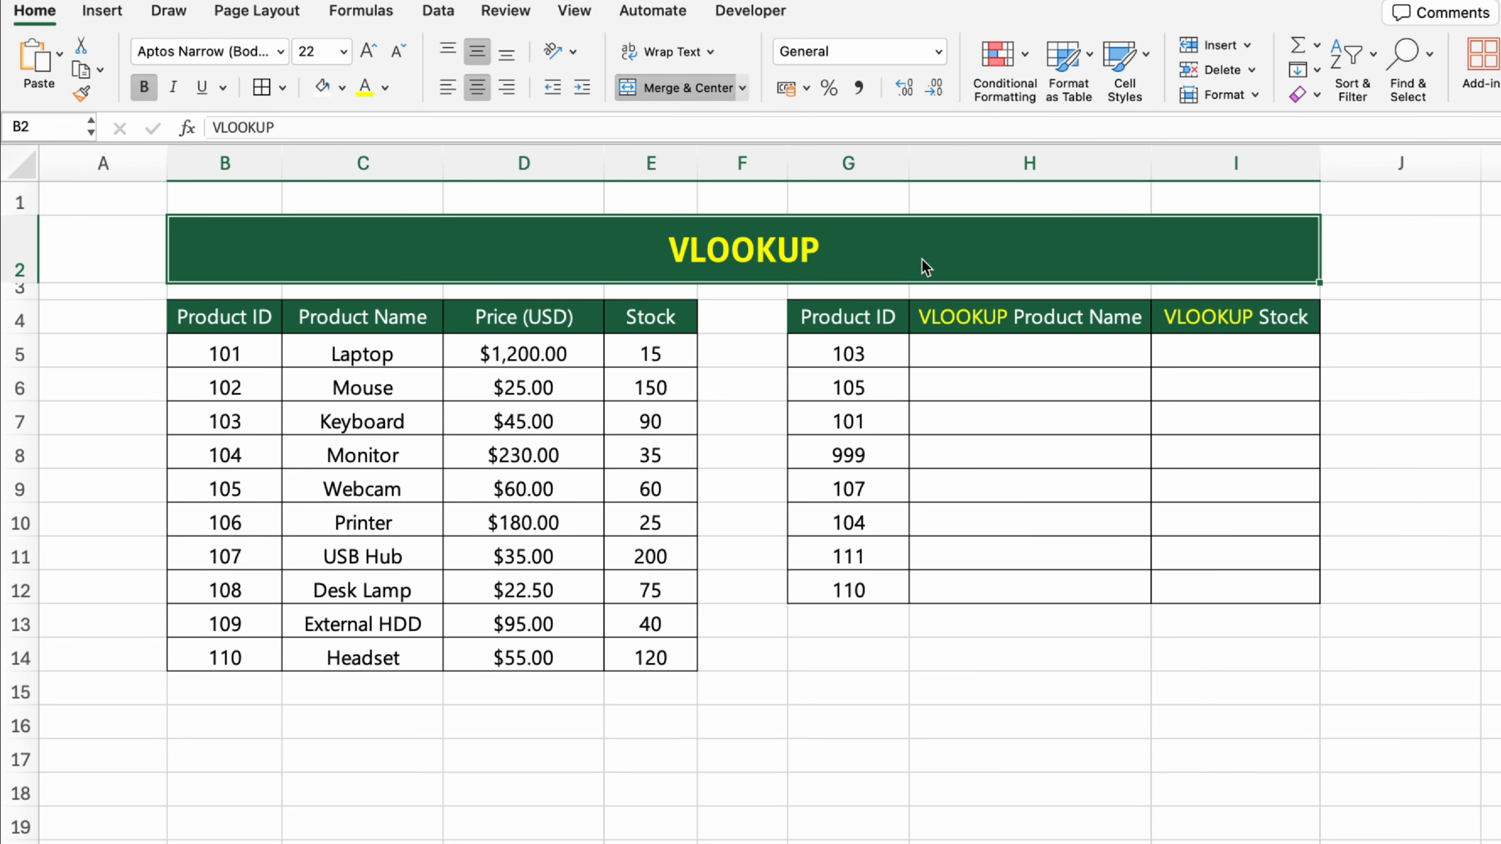
Step: On the VLOOKUP sheet, look up the first product's name in H5 with =VLOOKUP(G5,B$4:E$14,2, FALSE)
left_click(1058, 350)
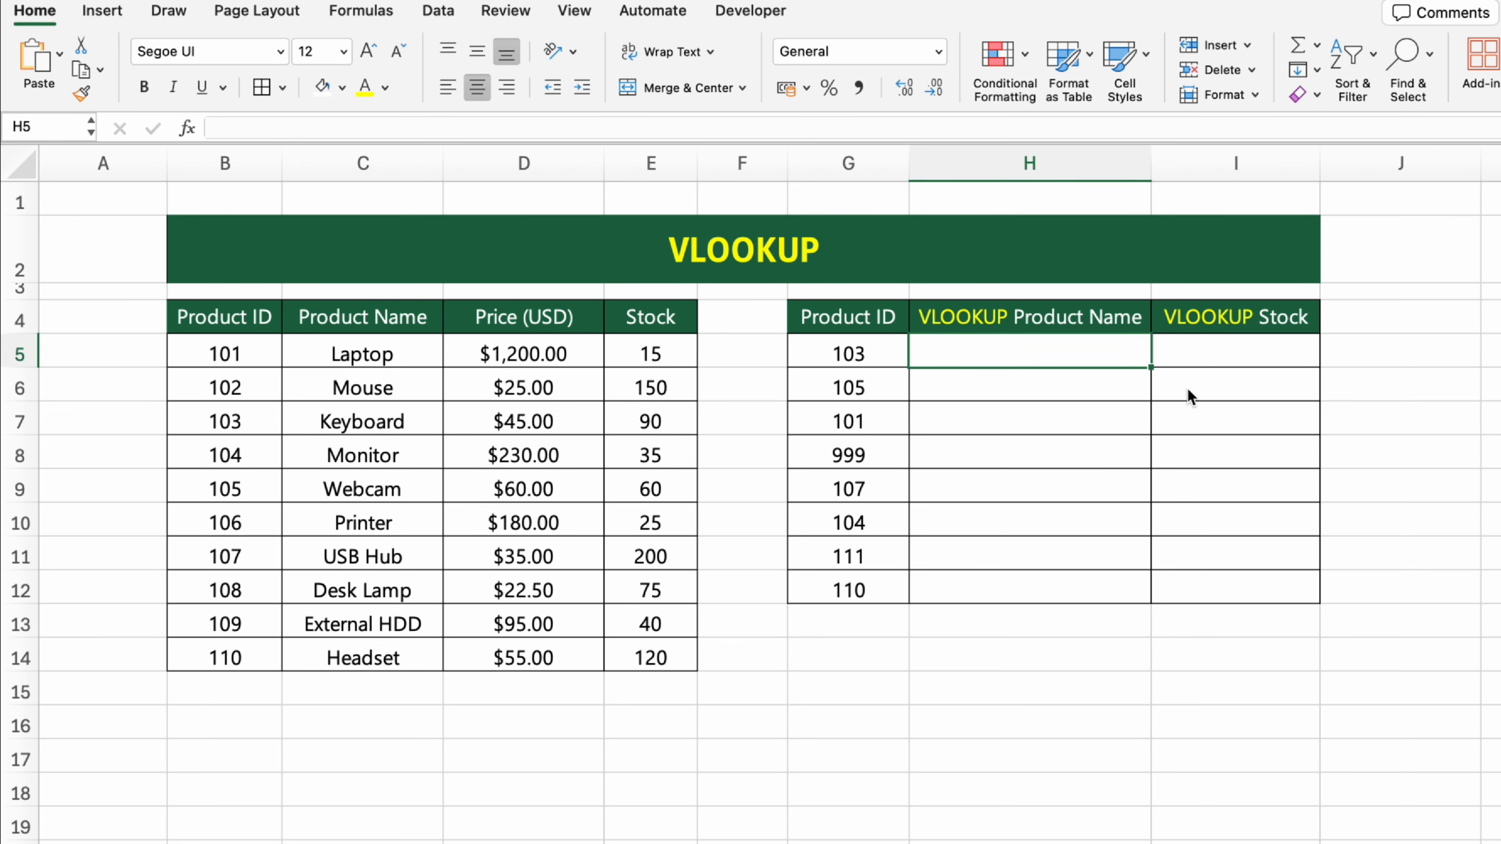
type("=VLOOKUP(")
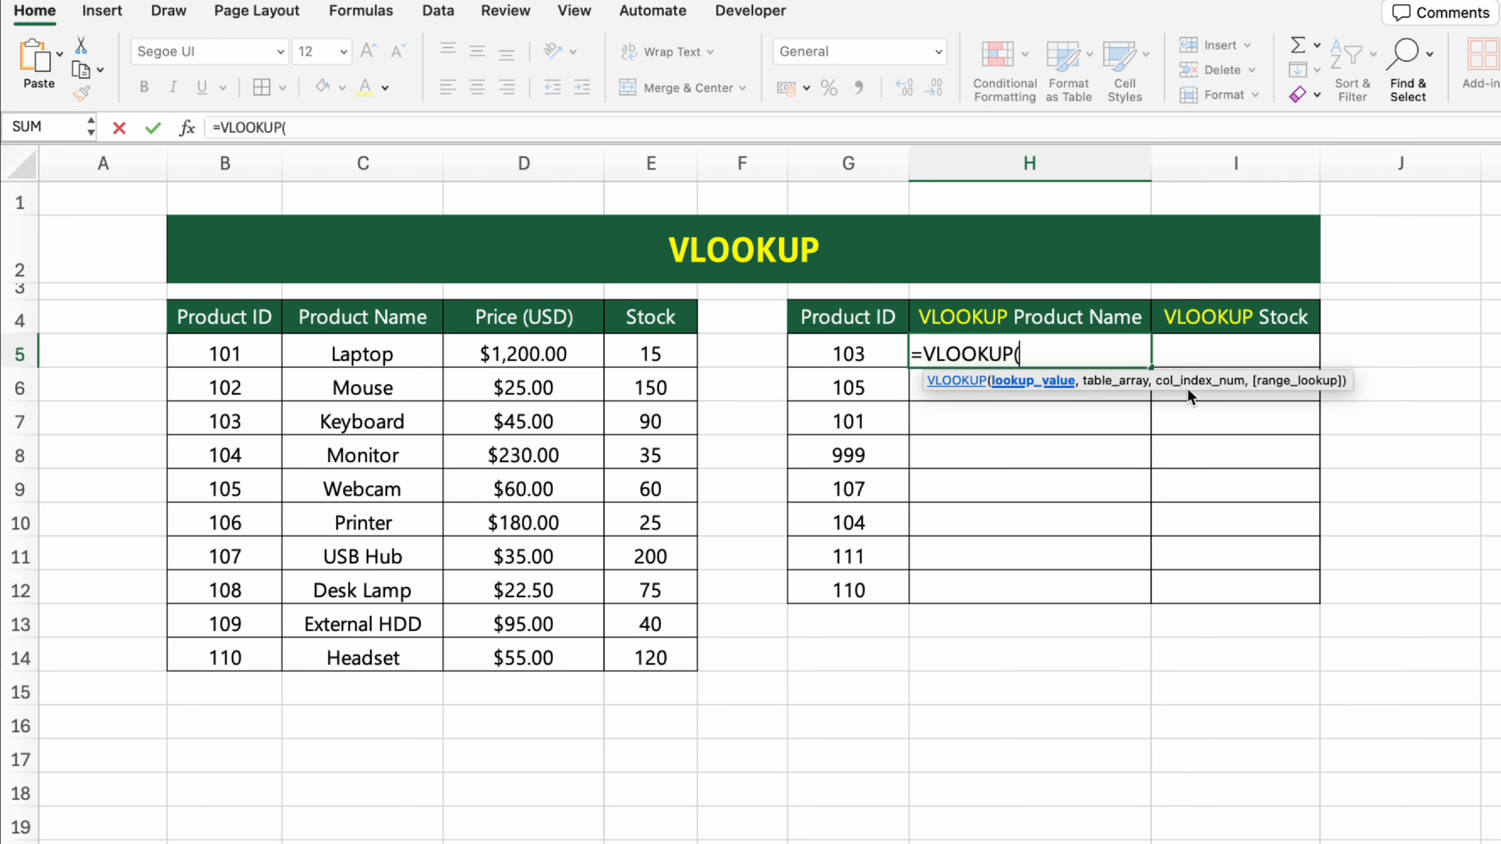
key("Left")
type(",")
left_click_drag(218, 319, 637, 658)
type(",")
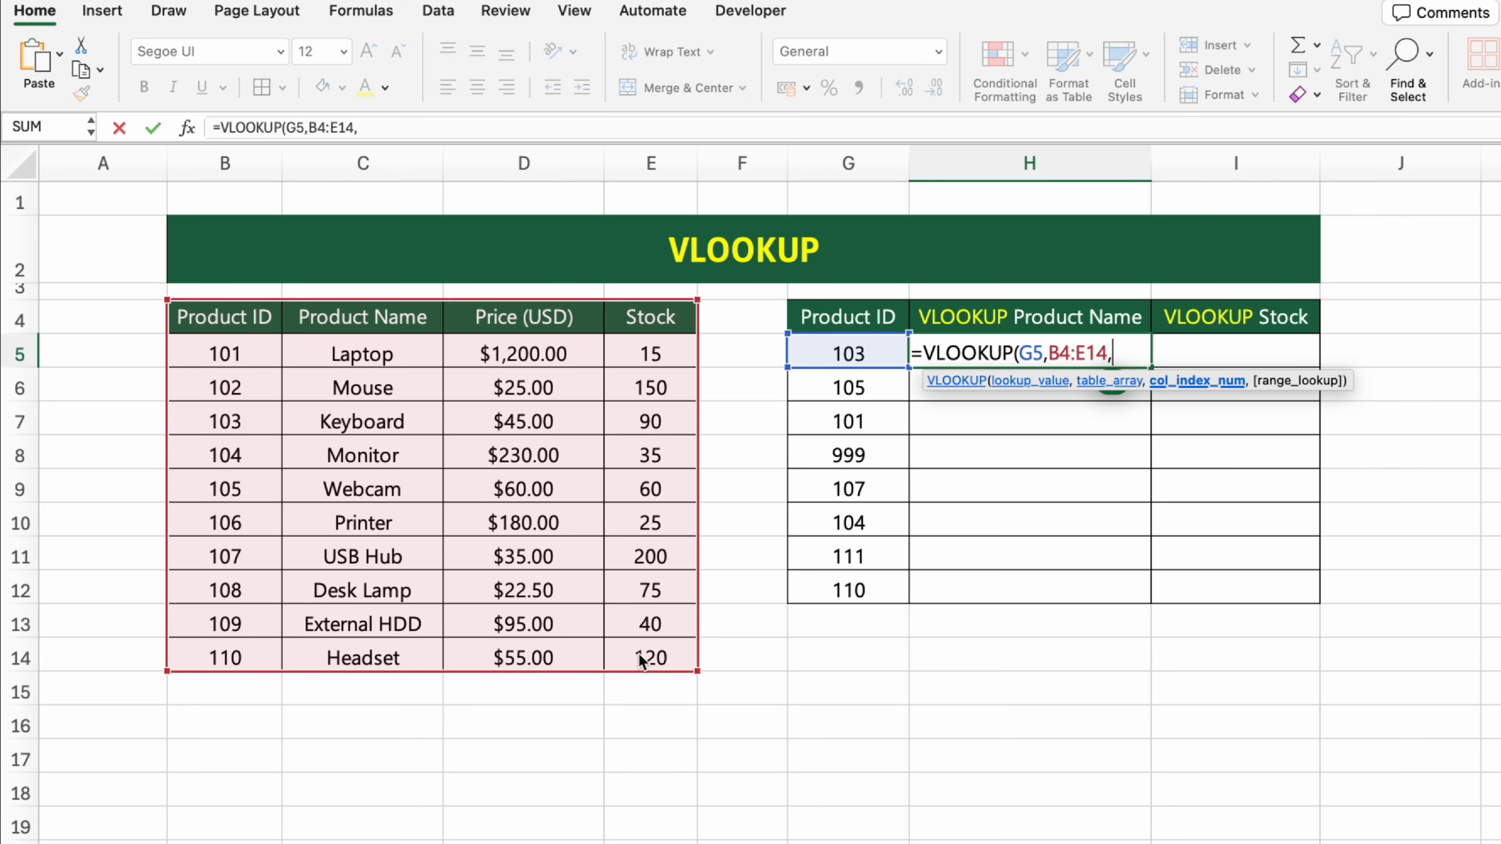
left_click(1061, 354)
type("$")
key("Right")
key("Right")
key("Right")
type("$")
key("Right")
key("Right")
key("Right")
type("2")
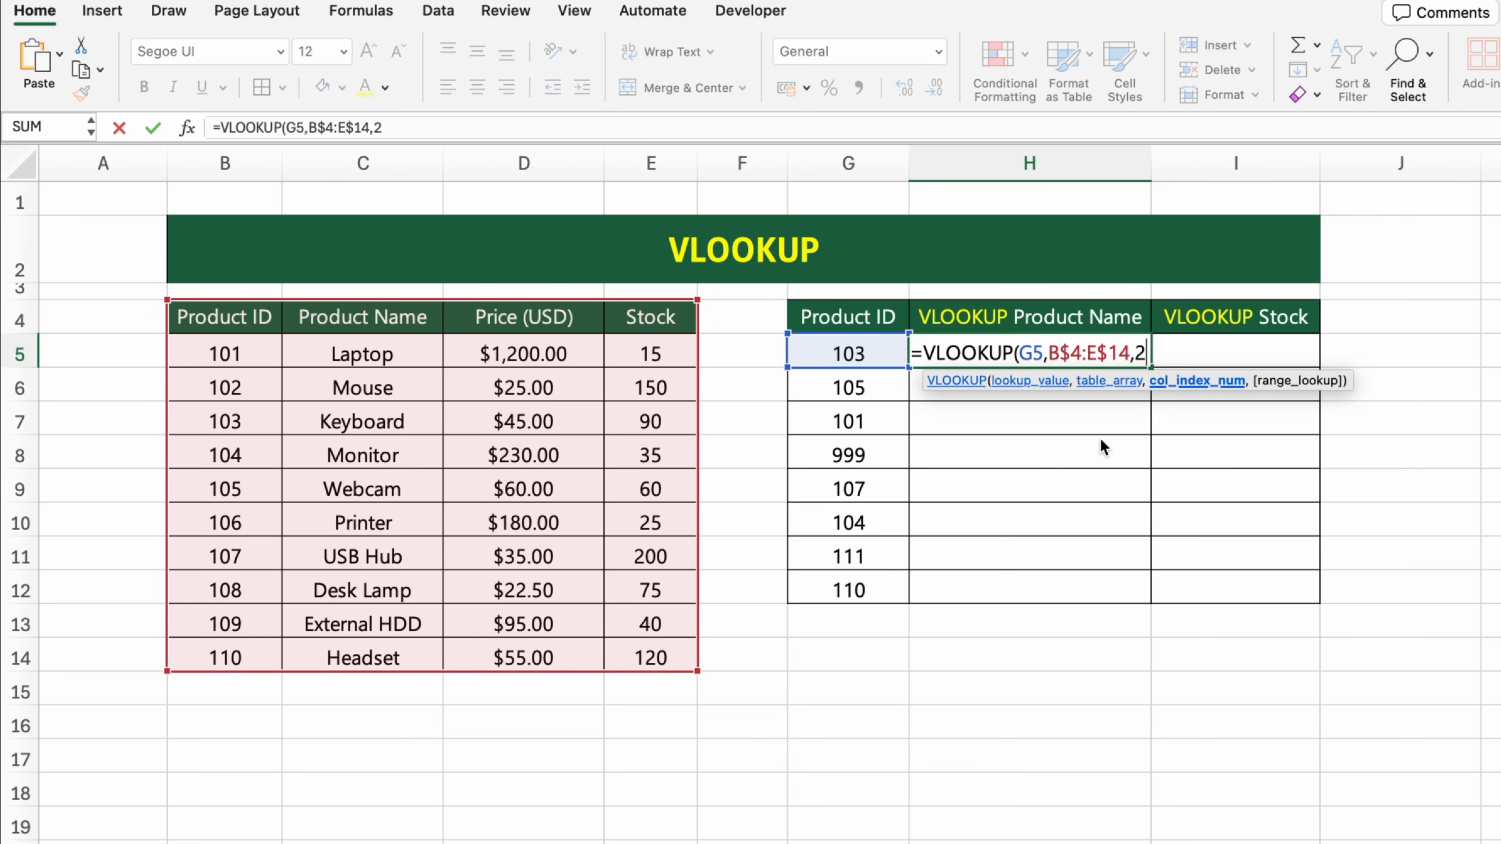
type(", FALSE")
key("Return")
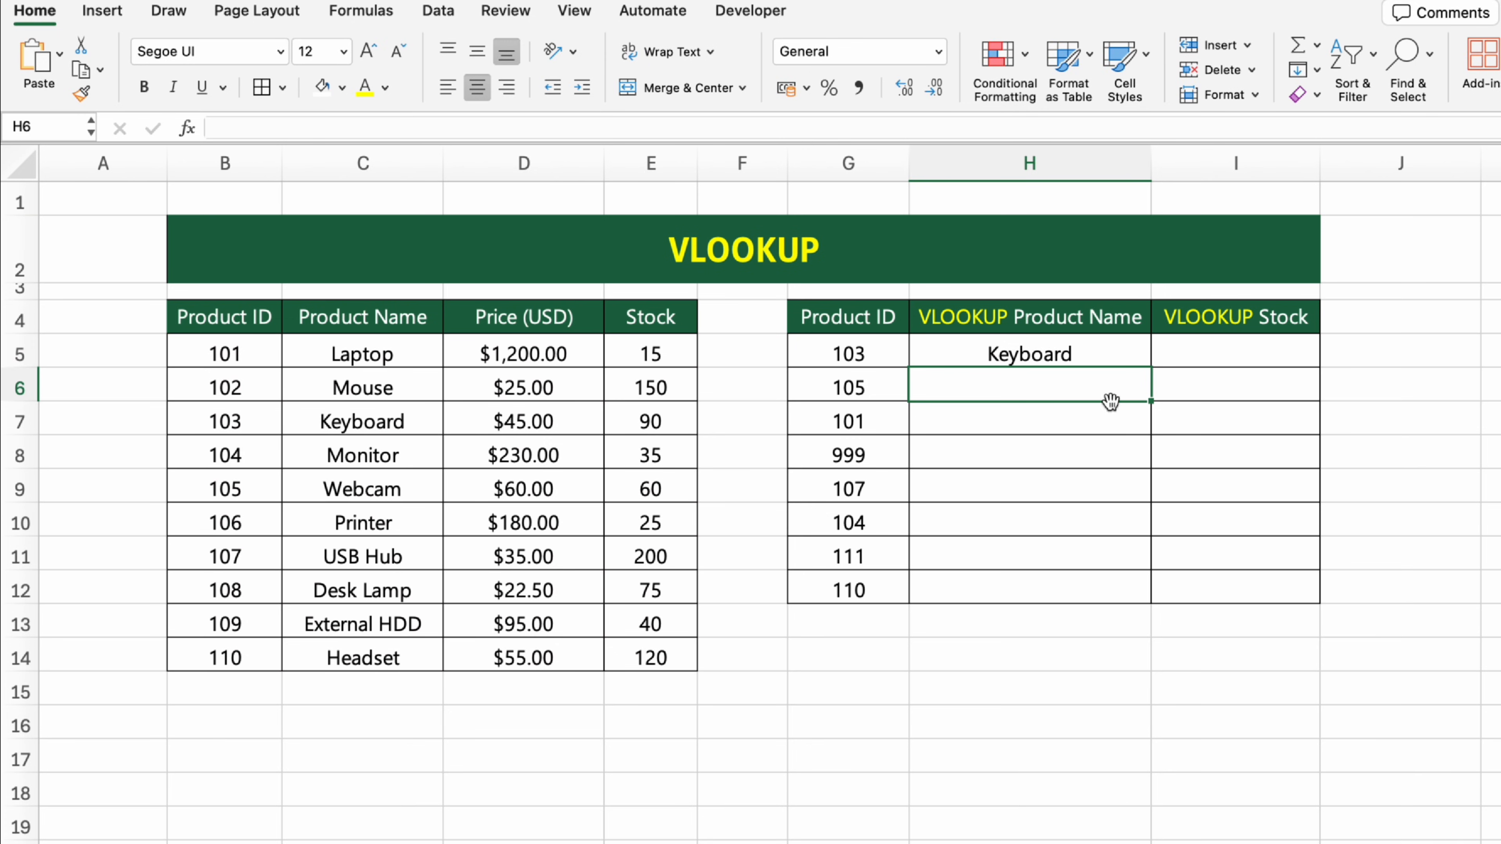
Step: Fill the product name lookup formula from H5 down to H12
left_click(1137, 349)
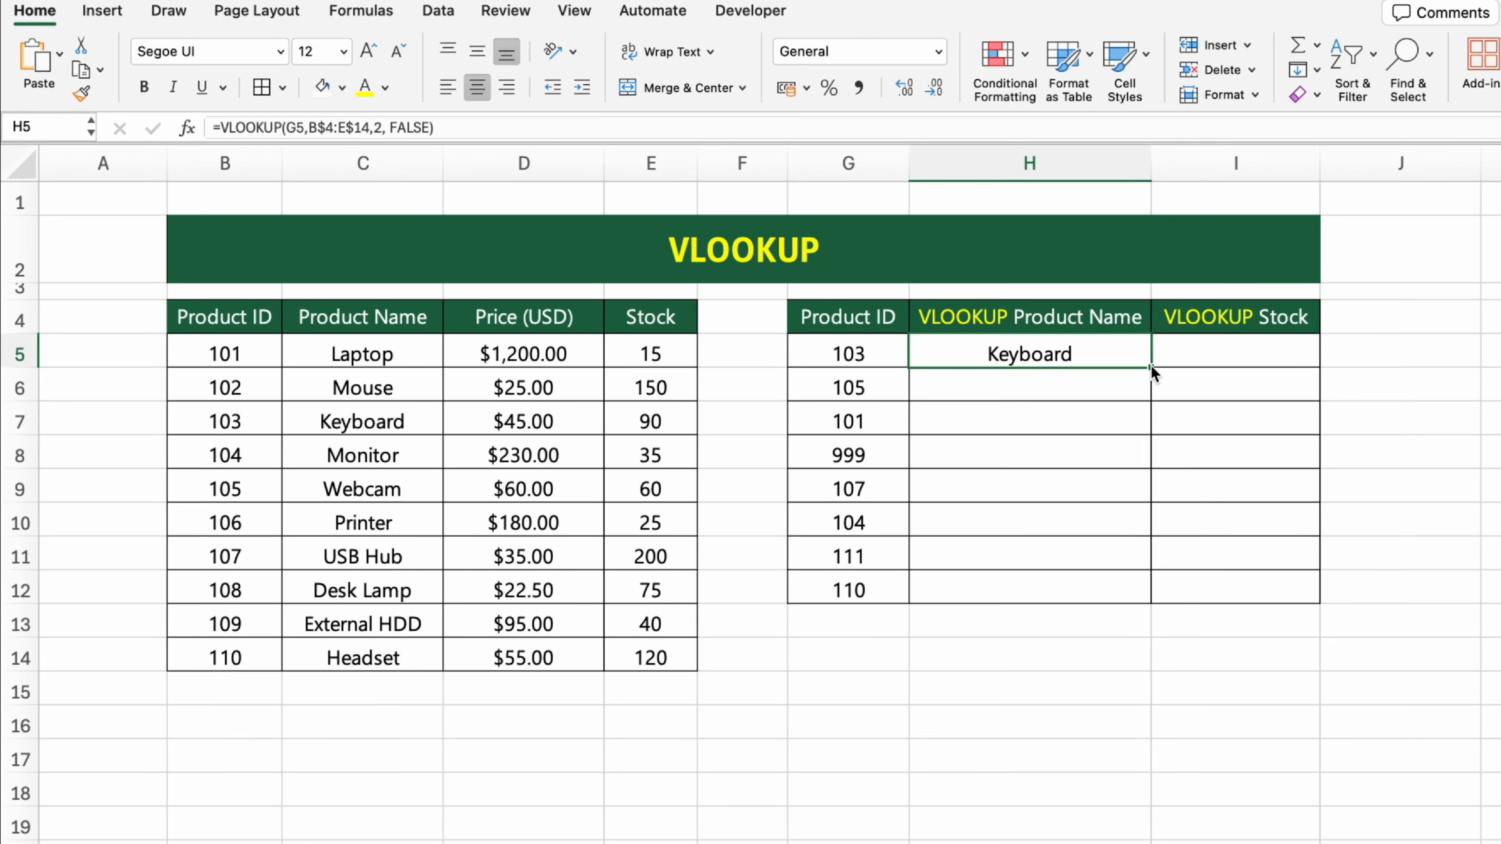
left_click_drag(1149, 366, 1158, 591)
left_click(1243, 618)
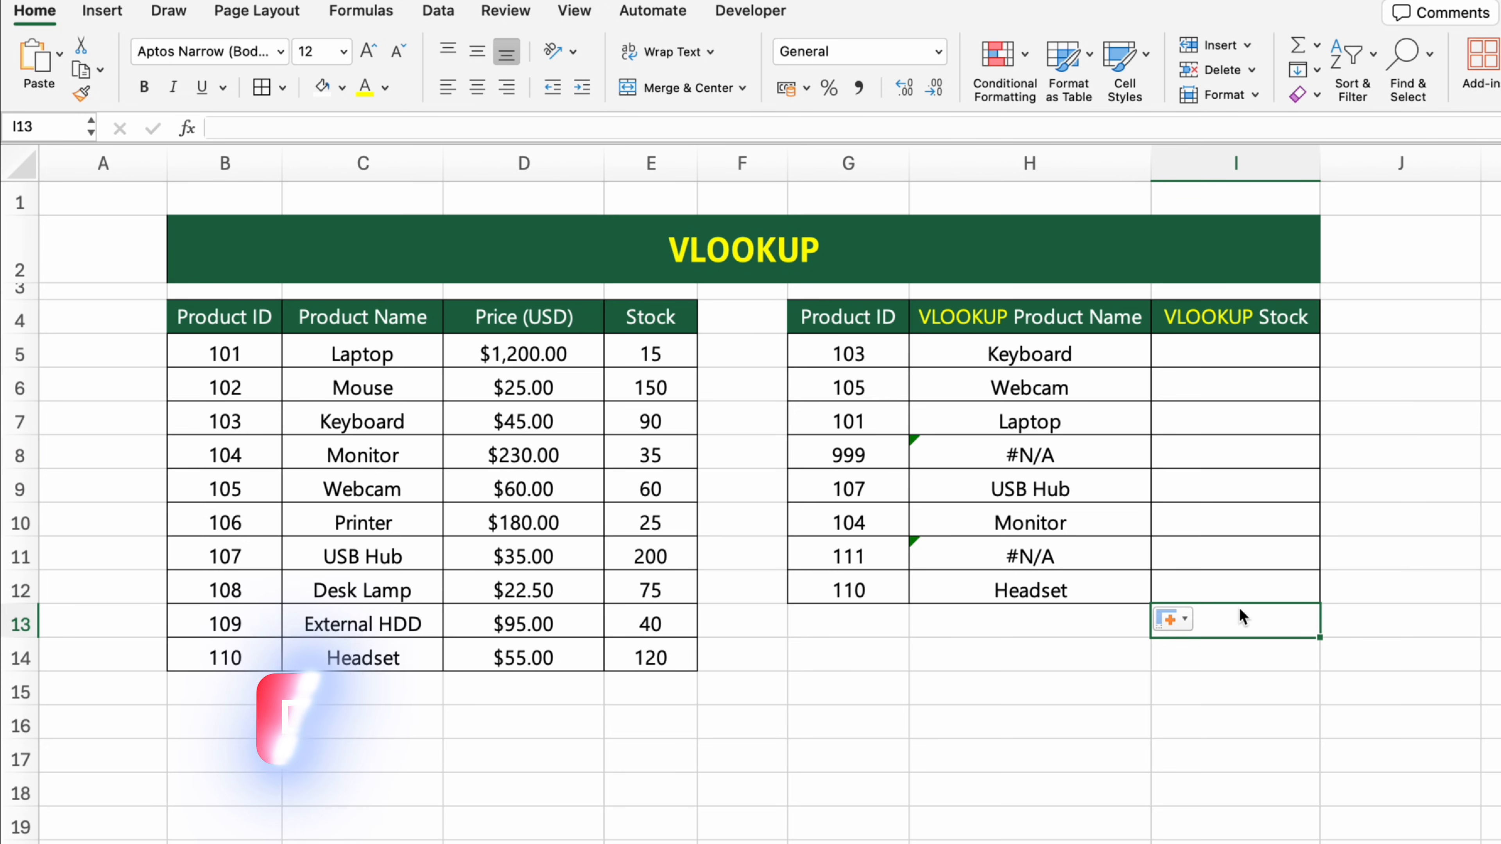
Step: Look up the first product's stock in cell I5 with =VLOOKUP(G5,B$4:E$14,4, FALSE)
left_click(1293, 360)
type("=VLOOKUP(")
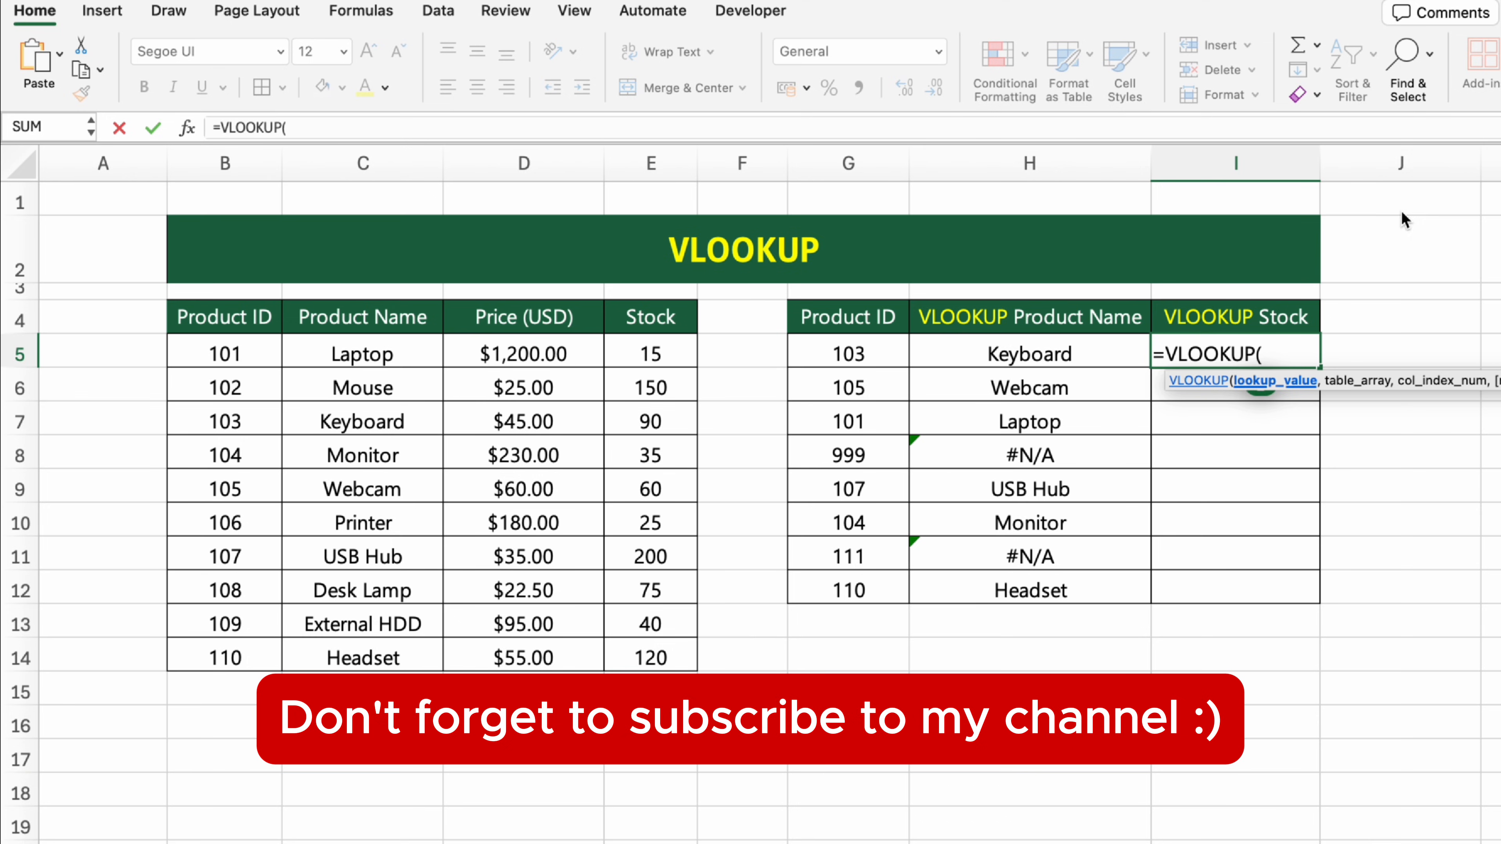
left_click(848, 354)
type(",")
left_click_drag(224, 317, 666, 658)
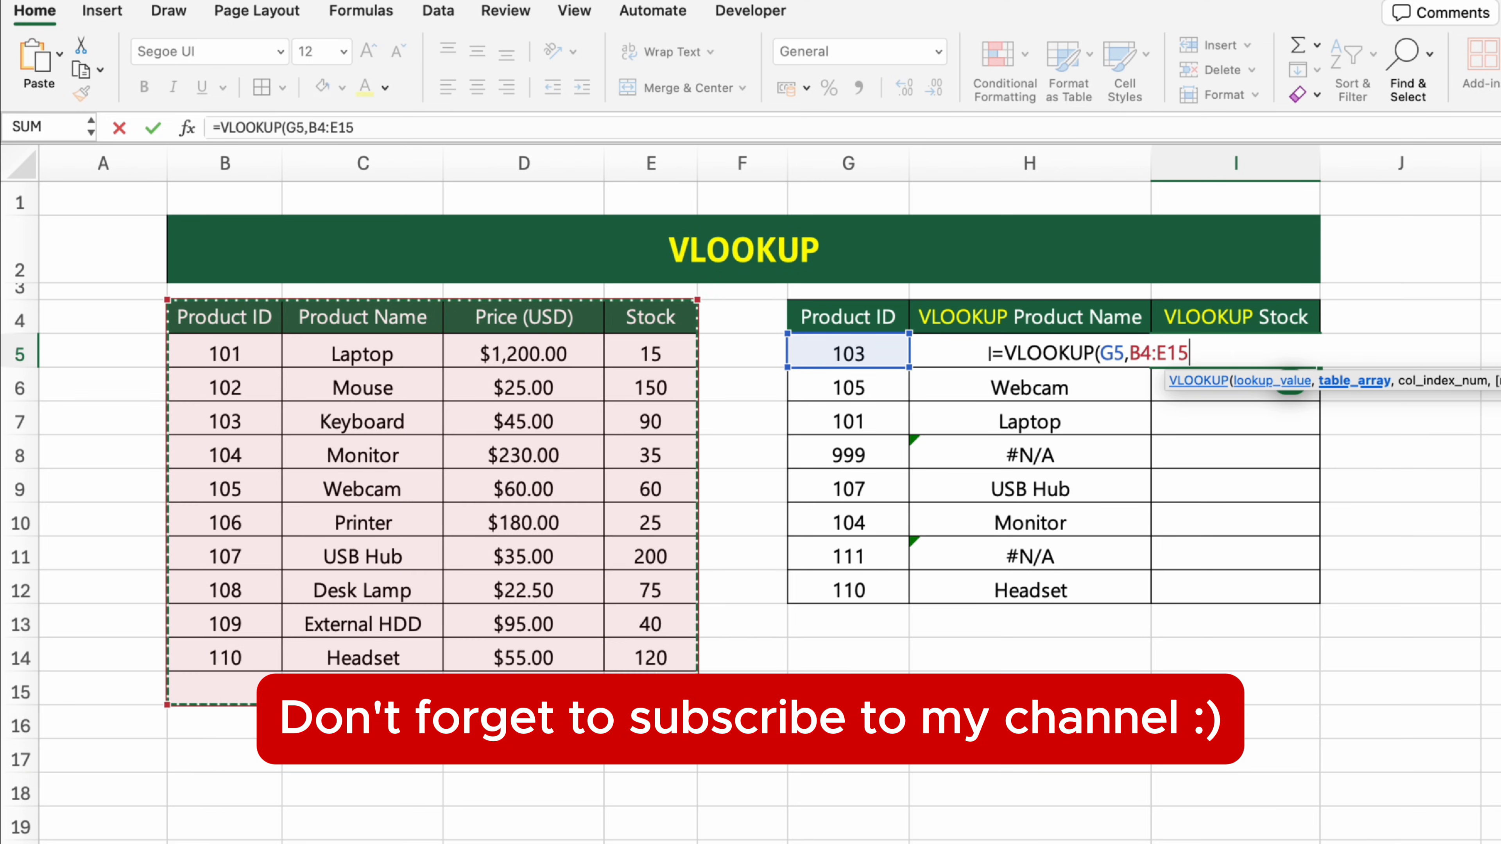
key("F4")
key("F4")
type(",")
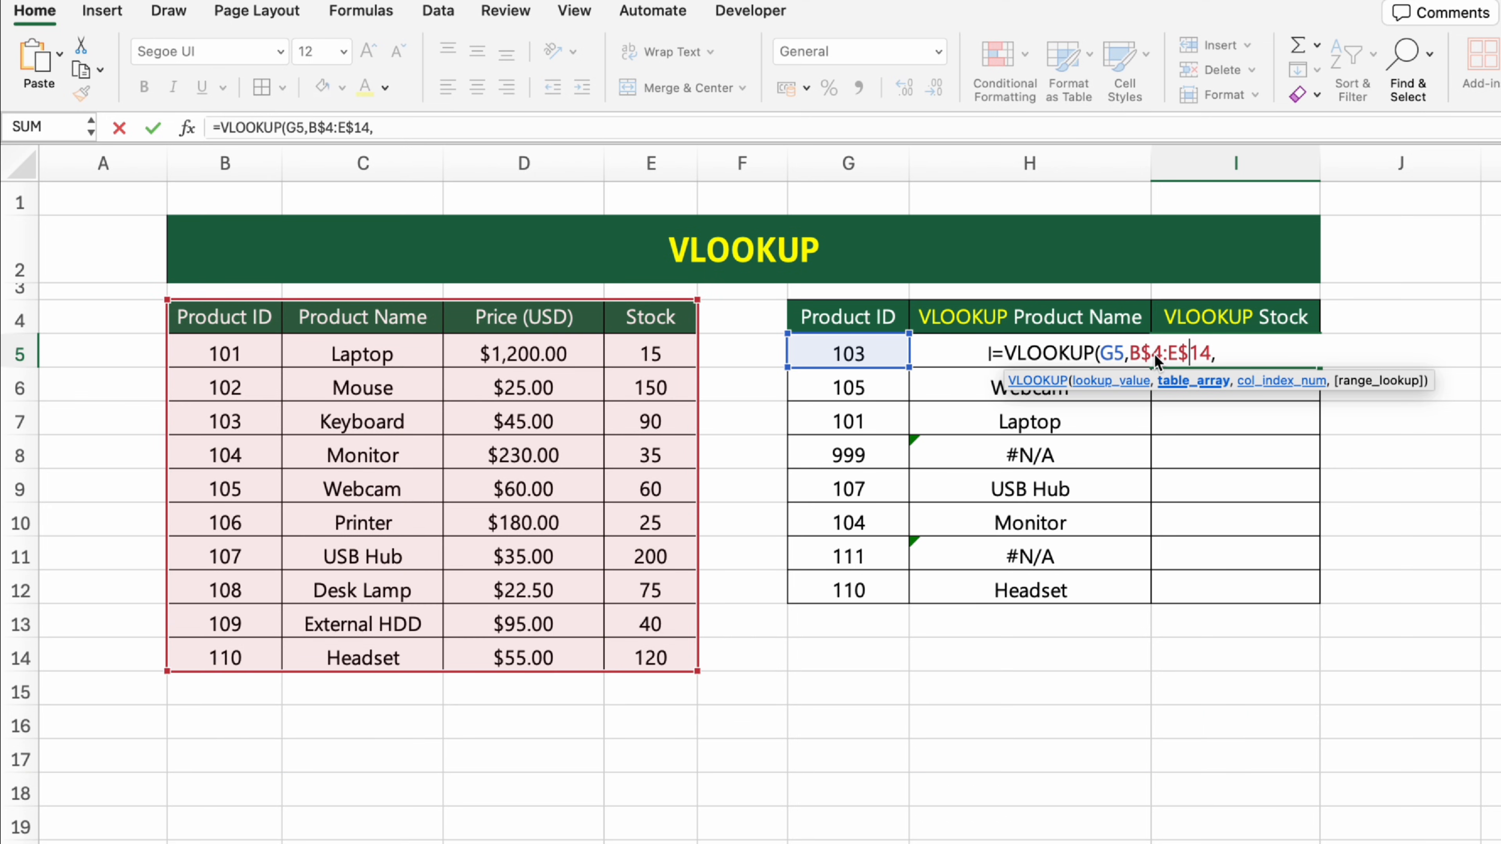
type("4, FALSE)")
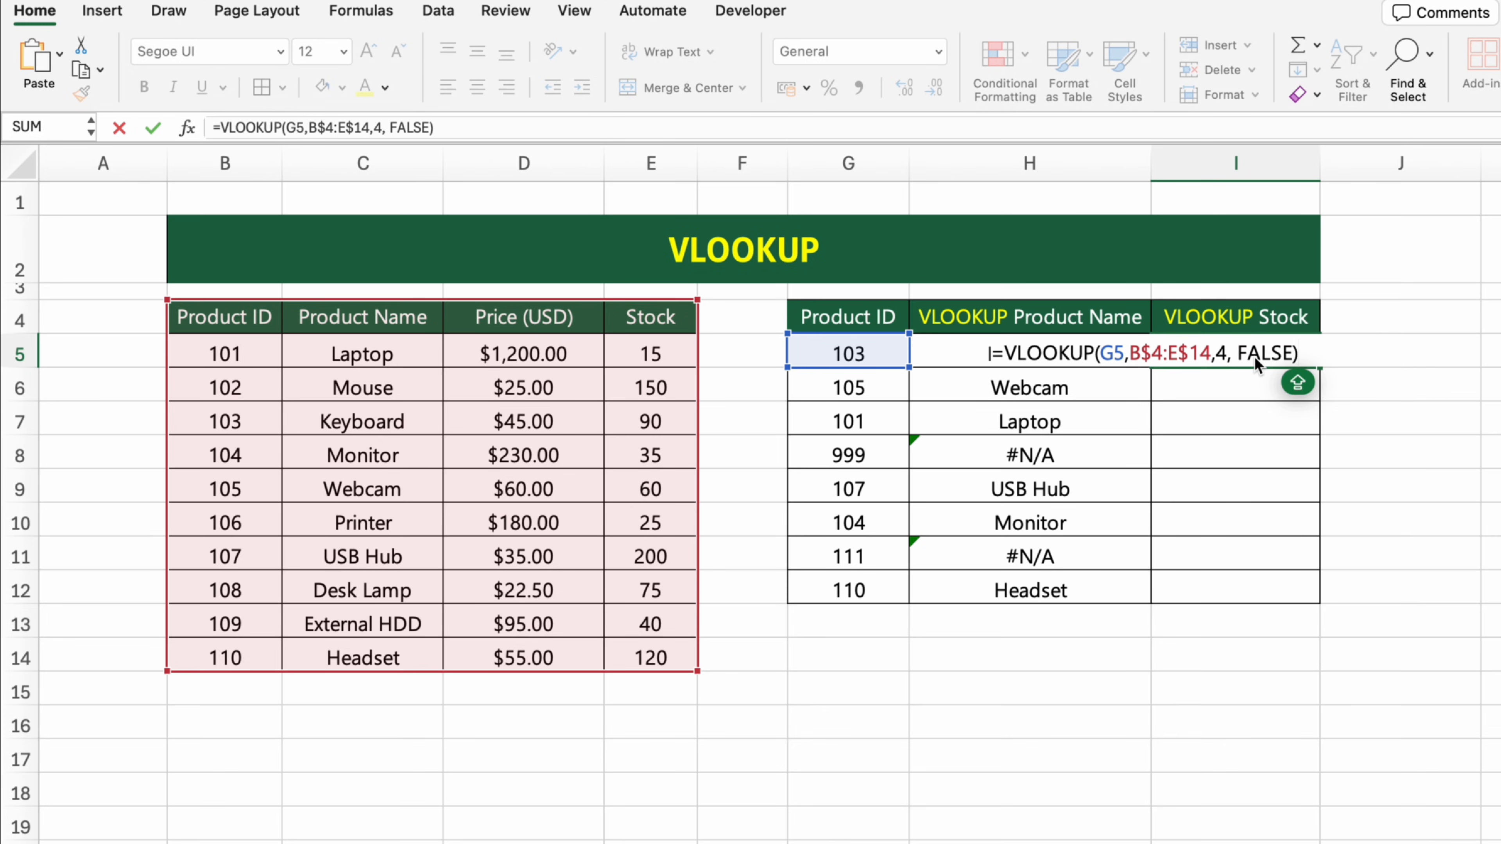
key("Return")
Step: Fill the stock lookup formula from I5 down to I12
left_click(1314, 359)
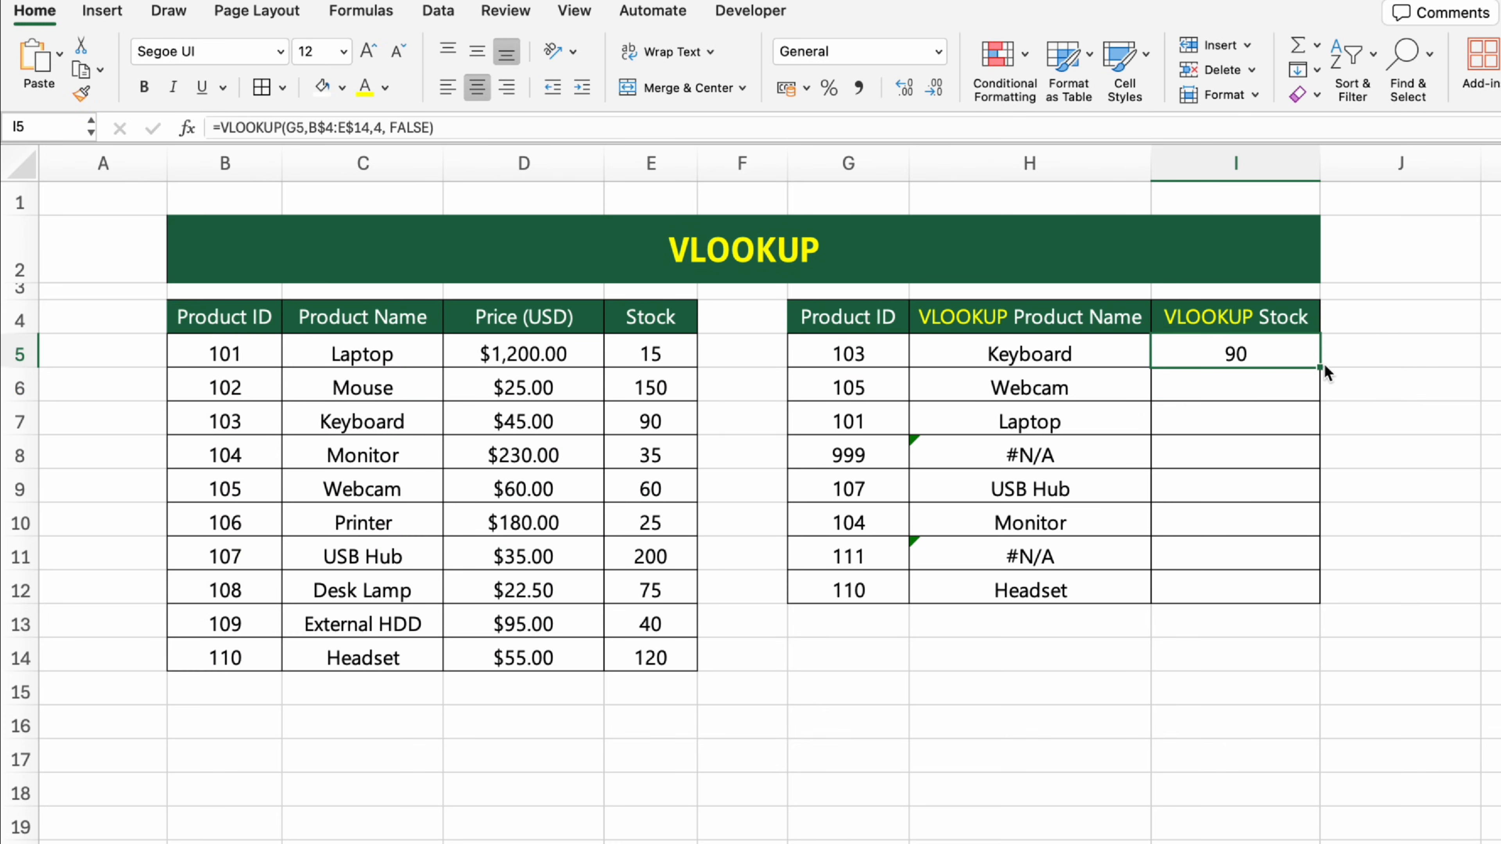
left_click_drag(1323, 366, 1316, 608)
left_click_drag(1317, 608, 1317, 608)
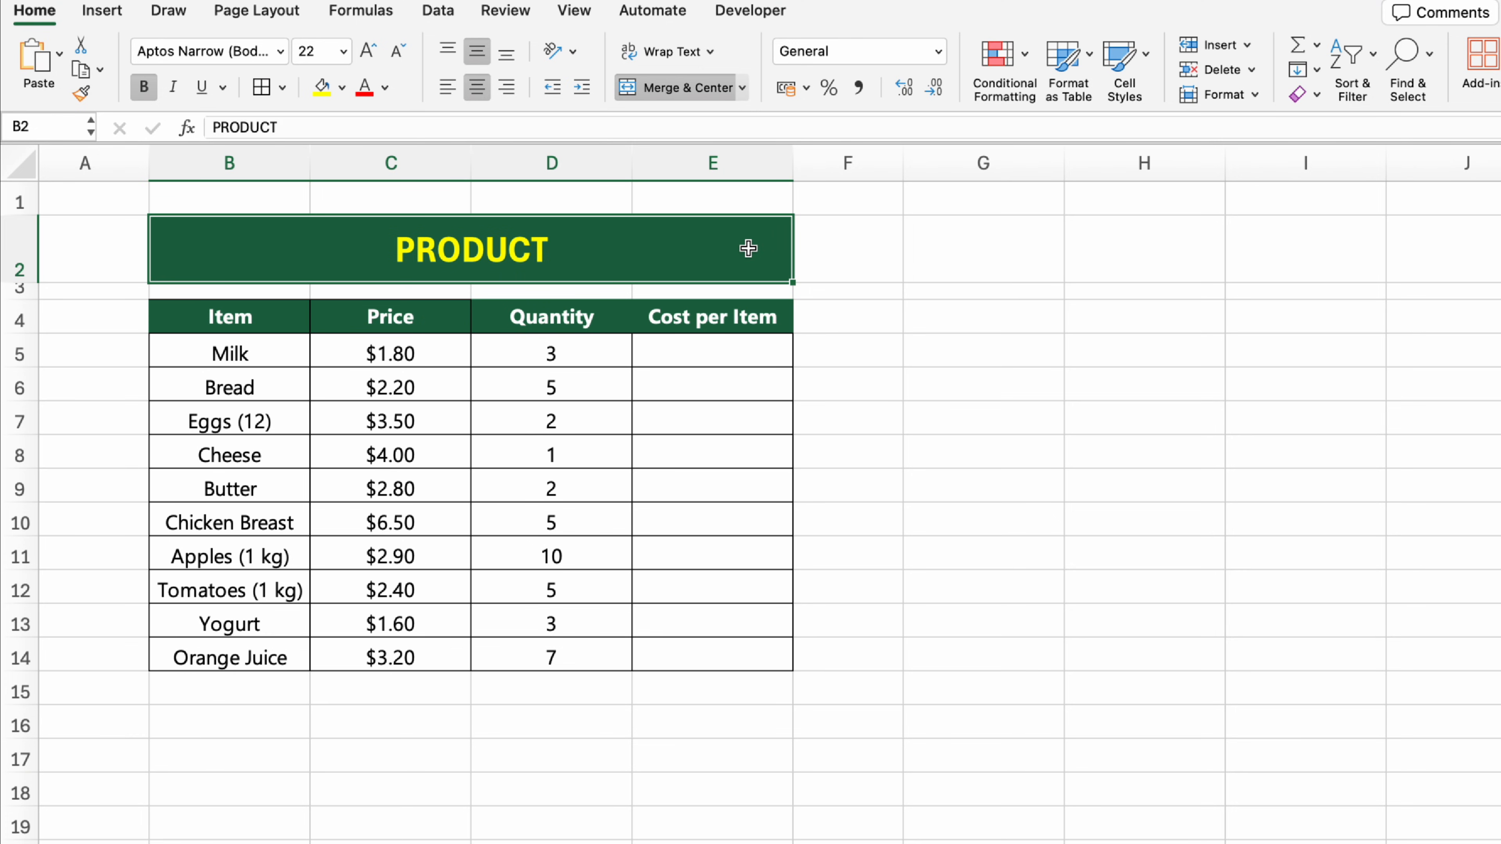
Step: On the PRODUCT sheet, multiply the milk's price by its quantity in E5 using =PRODUCT(C5,D5)
left_click(761, 323)
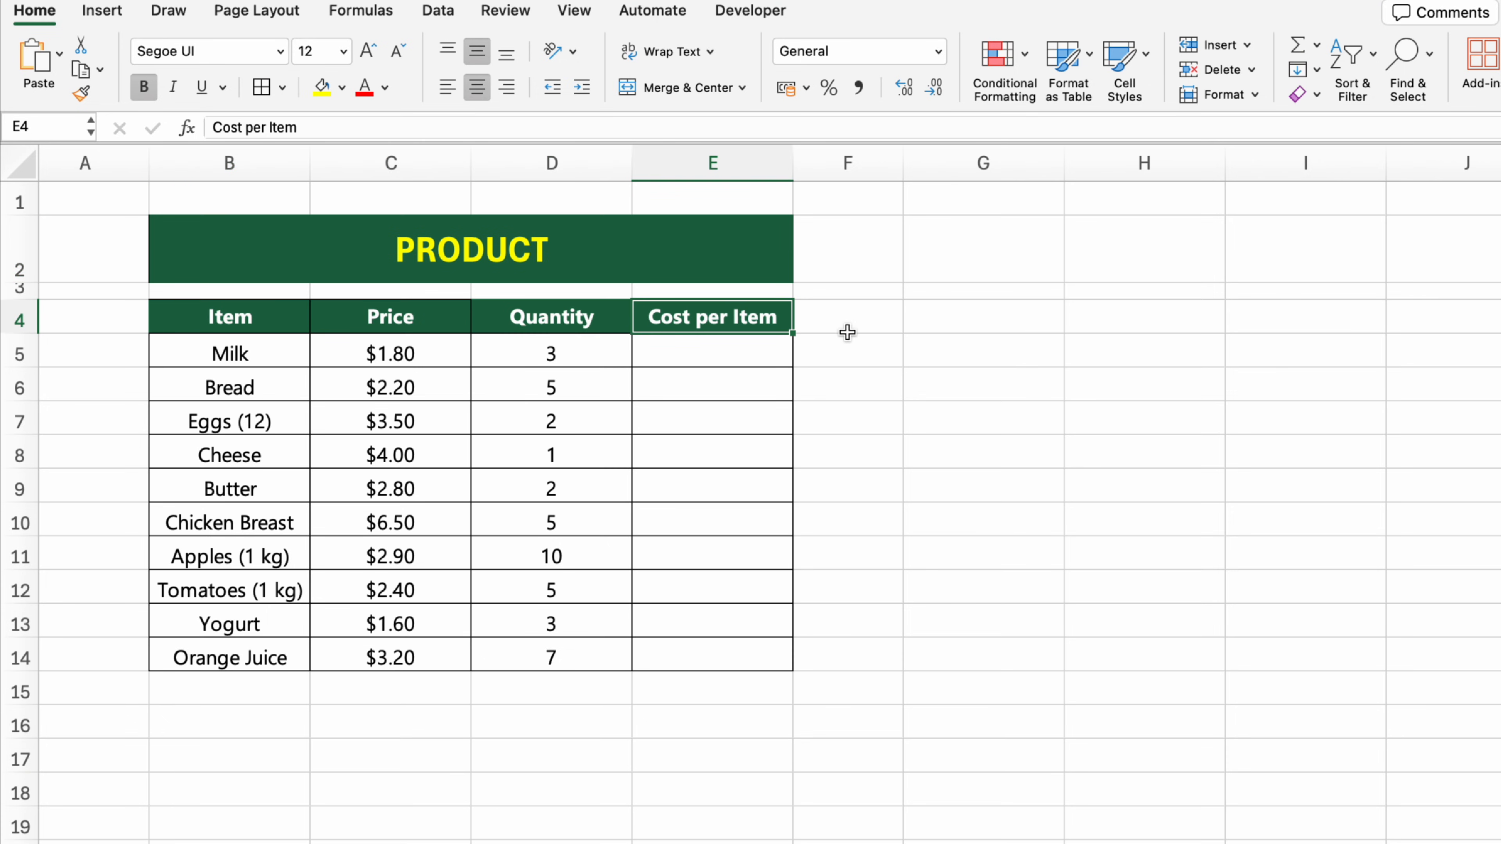
left_click(733, 355)
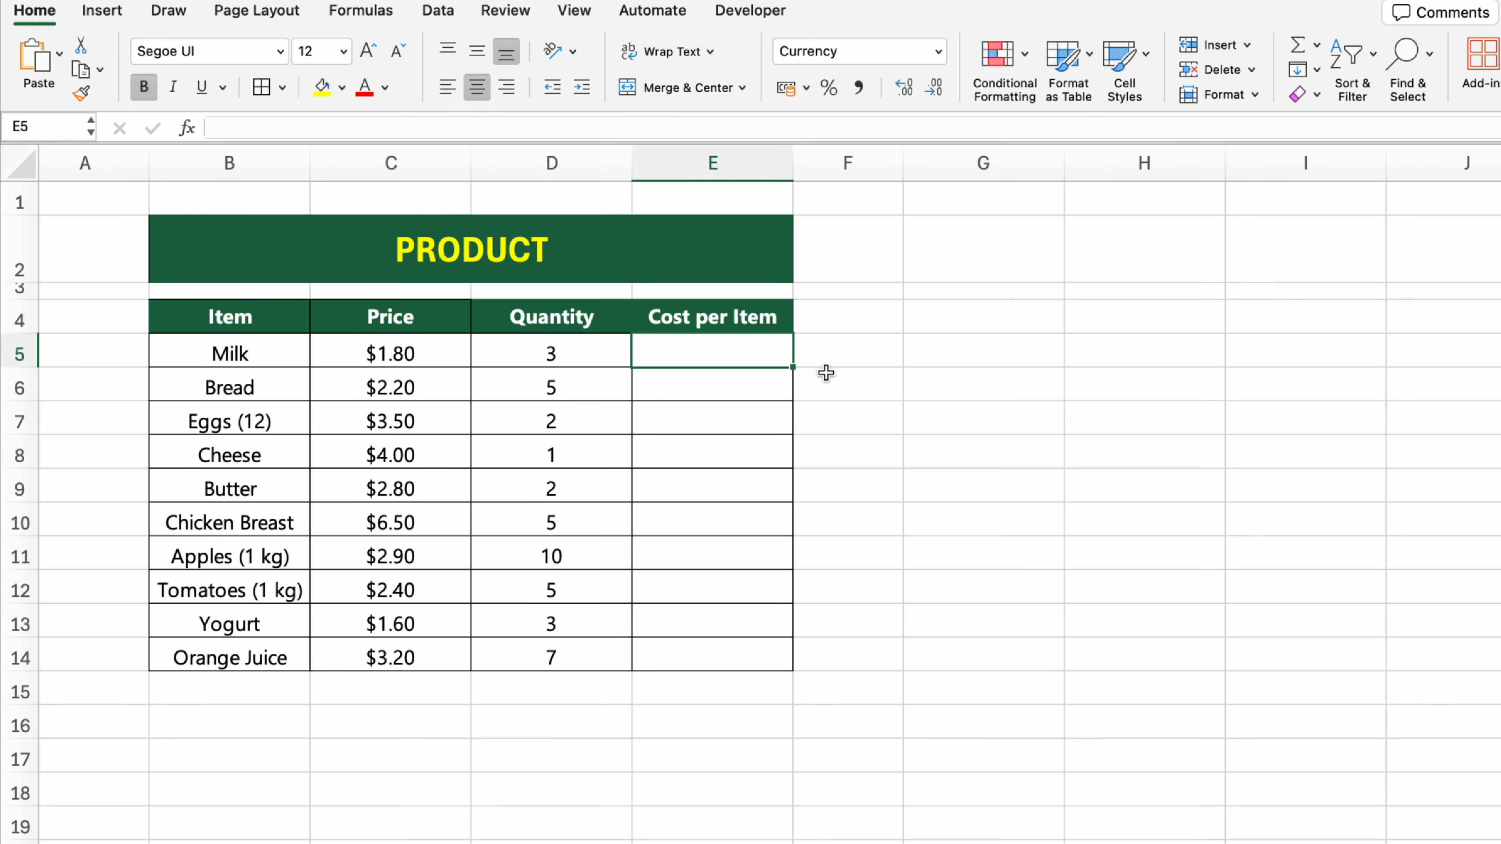
type("=PR")
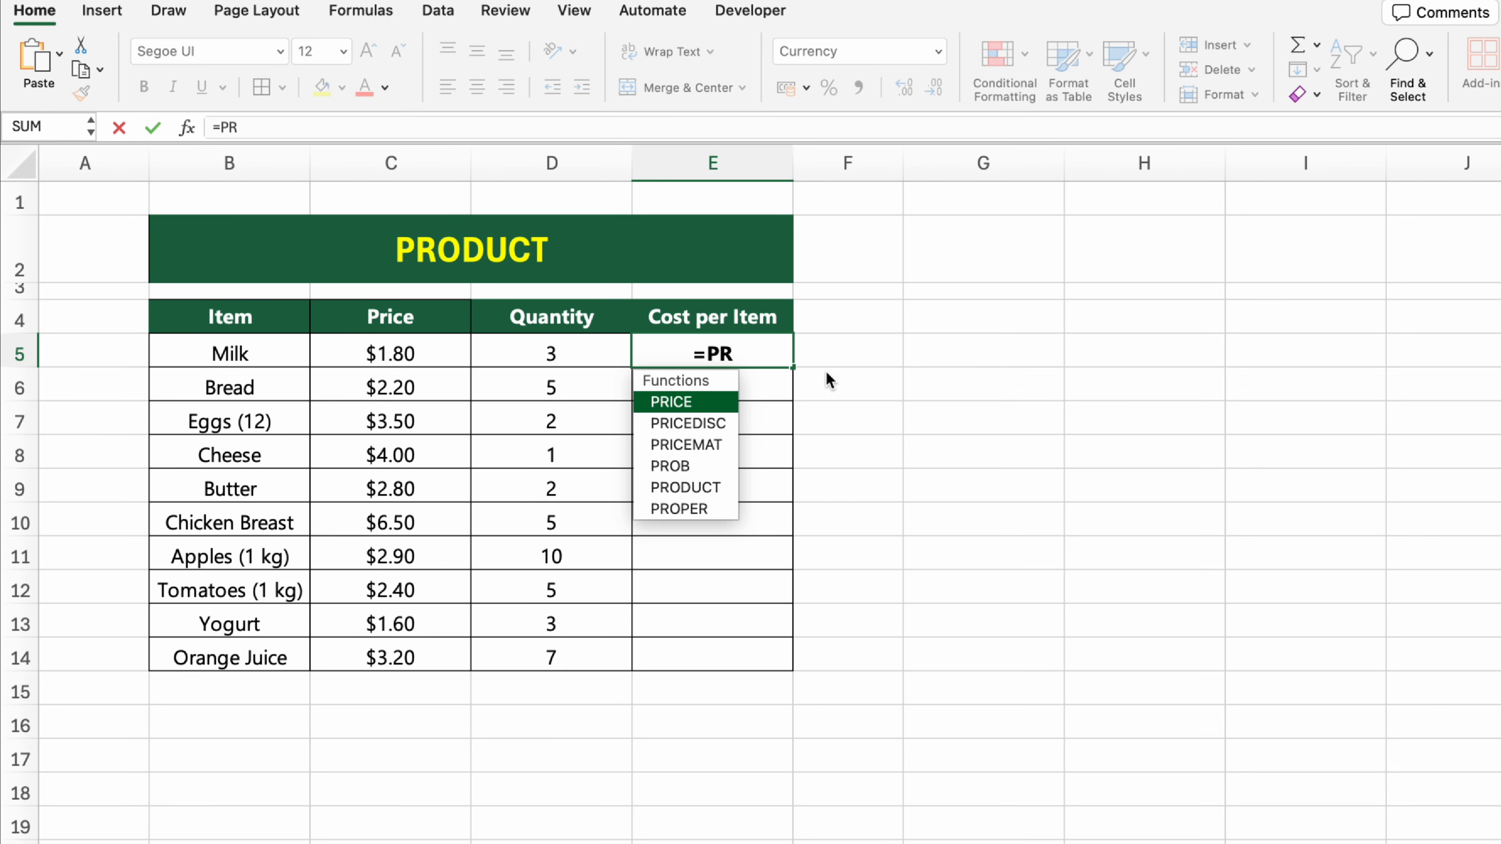
type("ODUCT(")
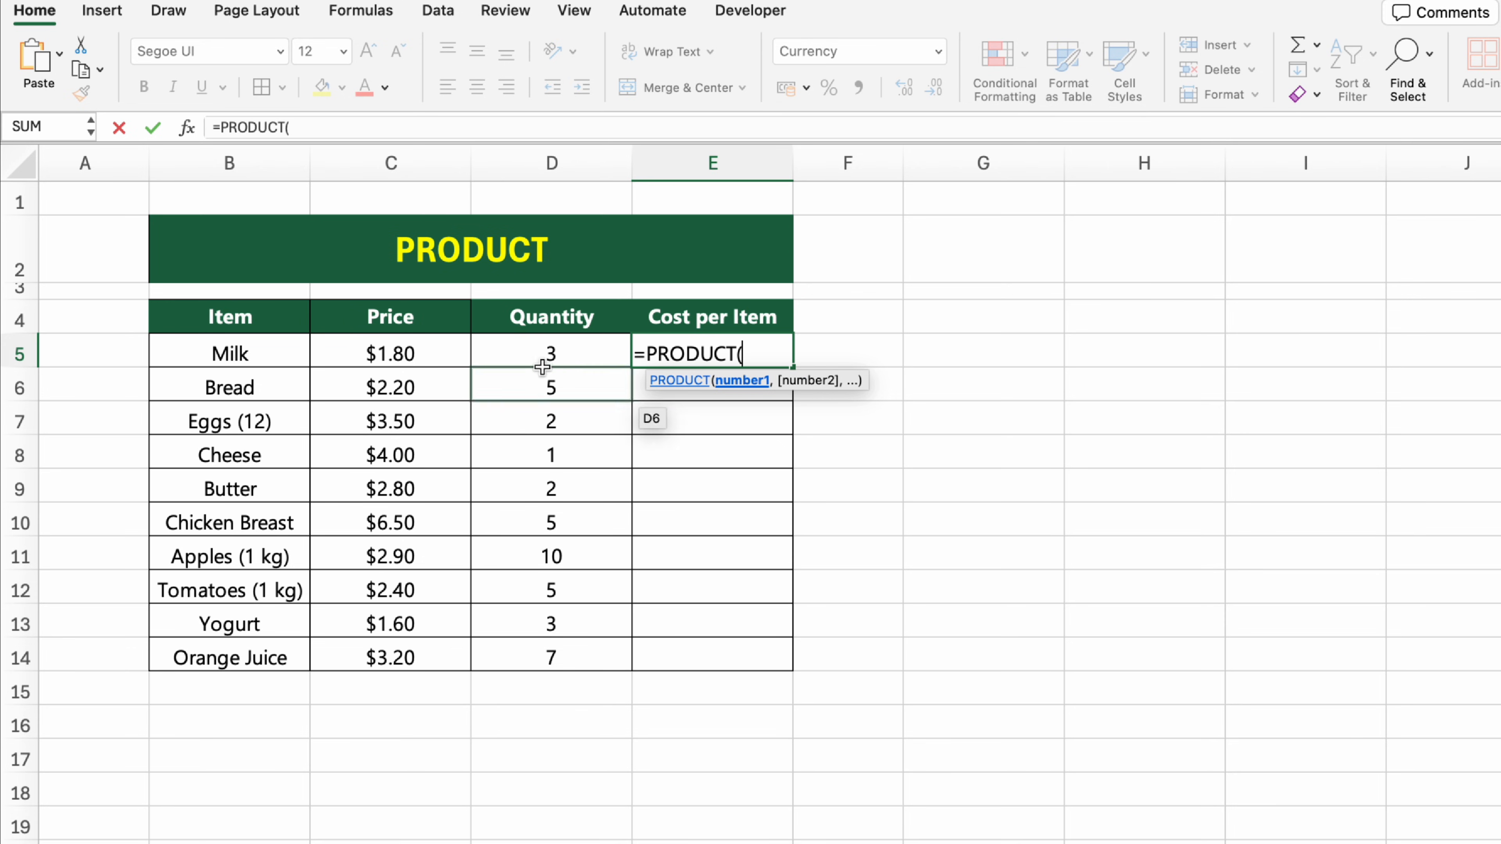
left_click(446, 355)
type(",")
left_click(517, 358)
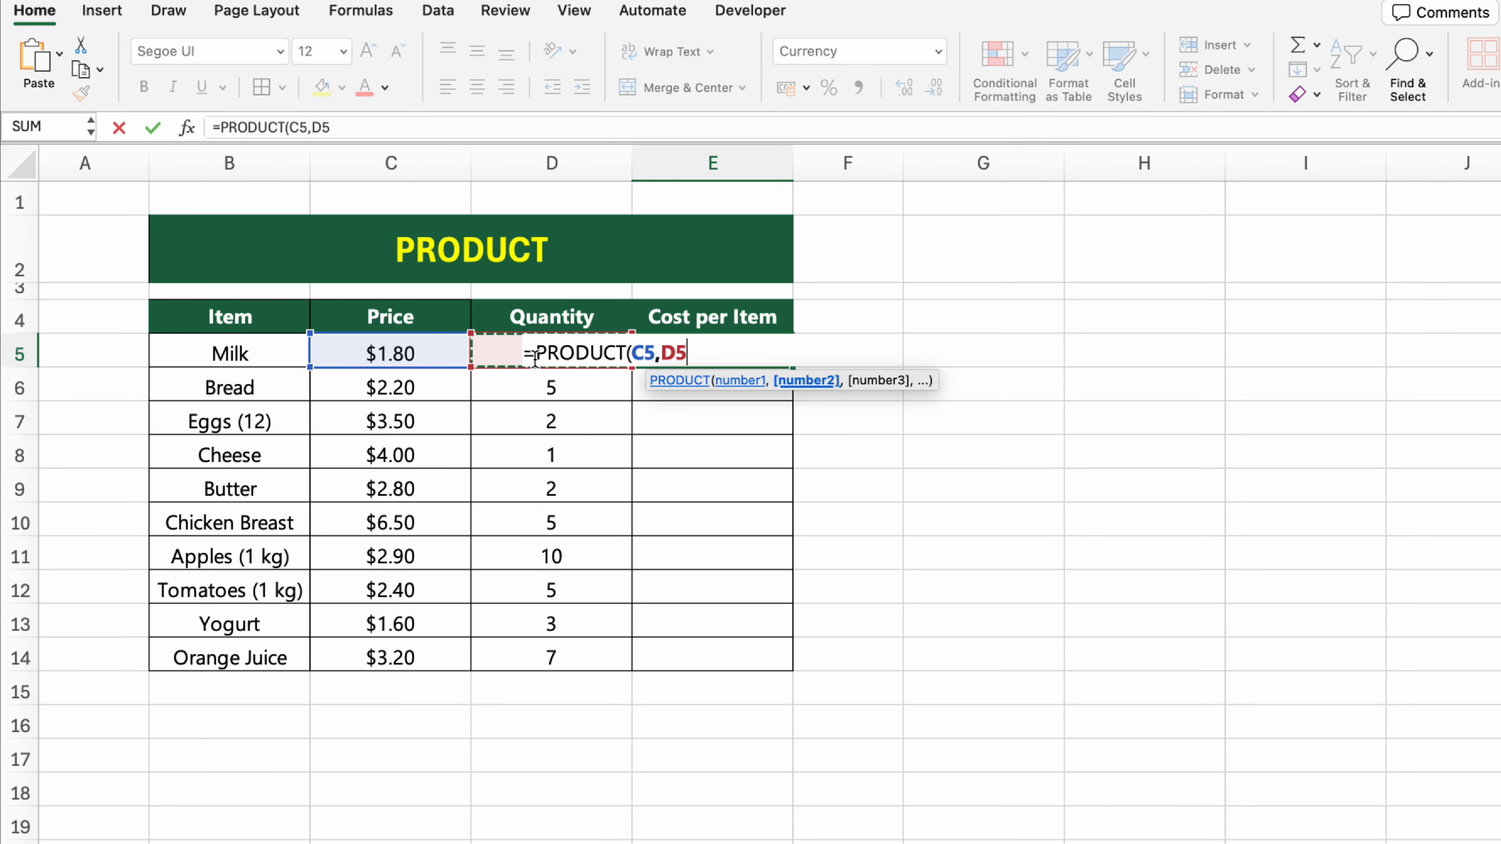
type(")")
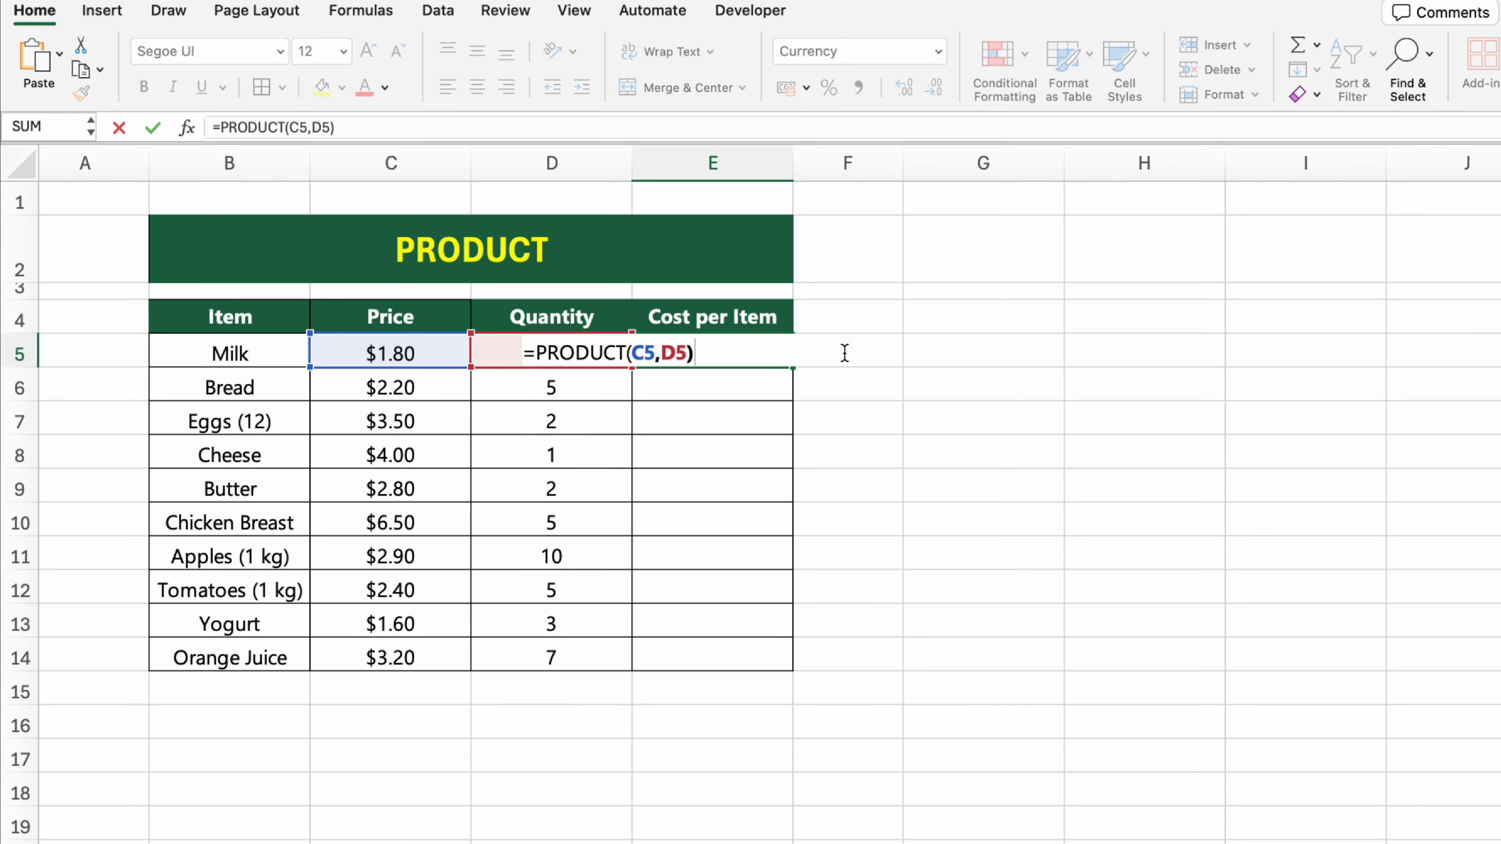
key("Return")
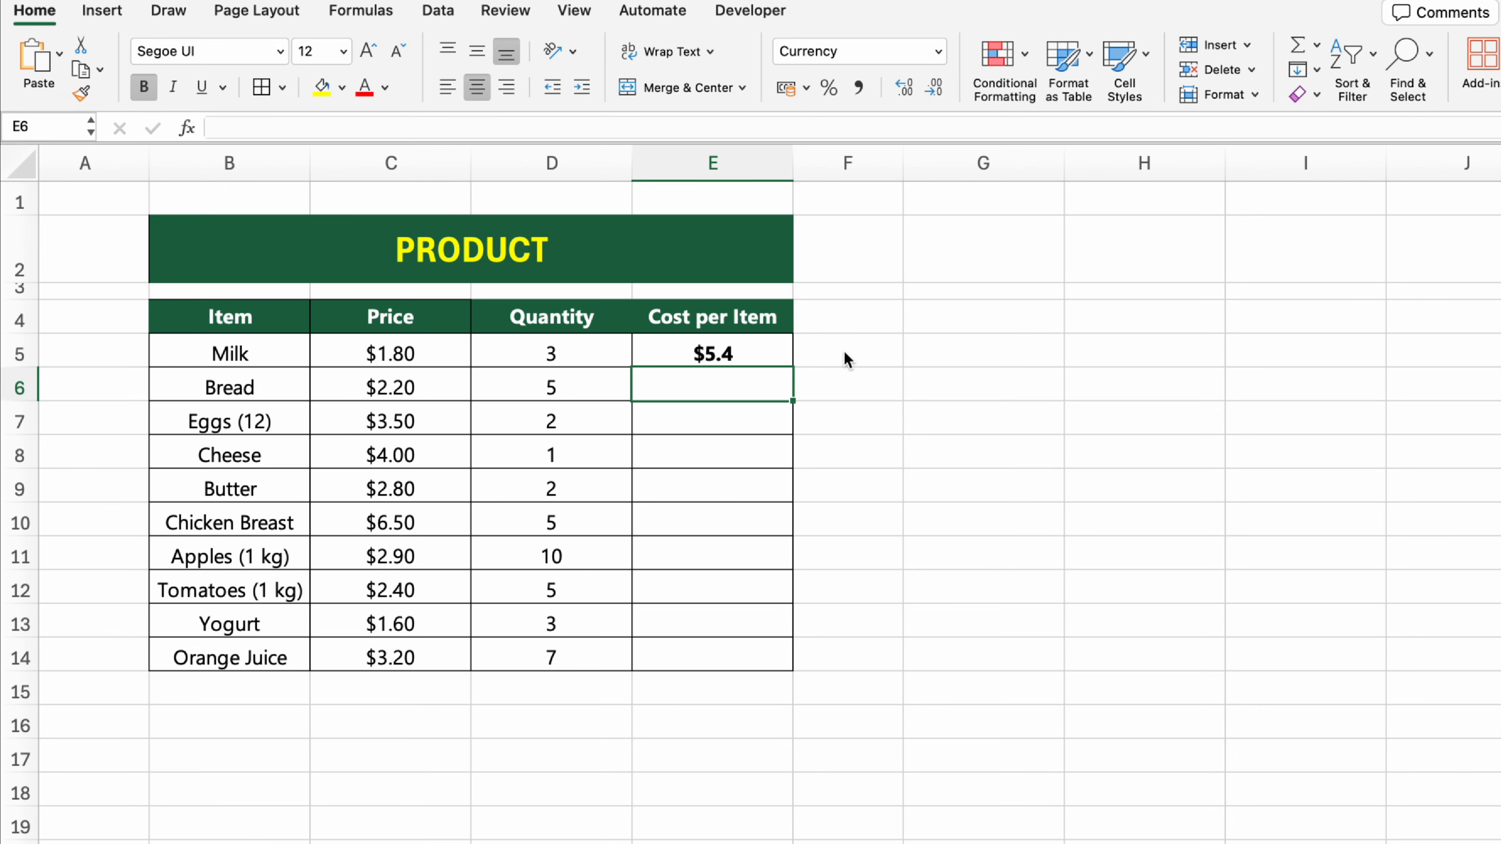
Step: Fill the cost per item formula from E5 down to E14 for the remaining items
left_click(778, 354)
left_click_drag(792, 367, 792, 667)
left_click(1026, 495)
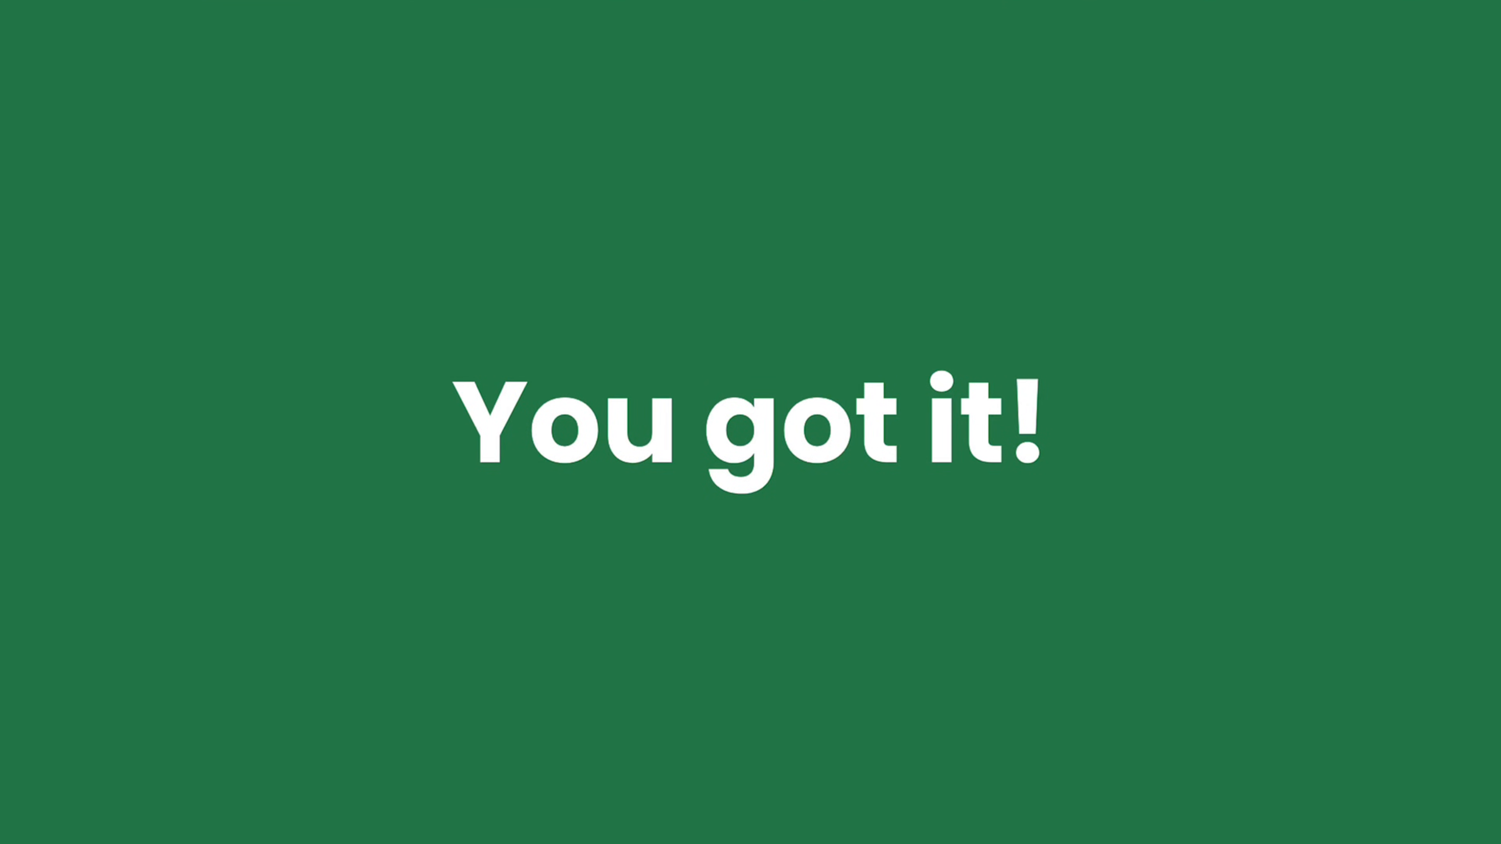